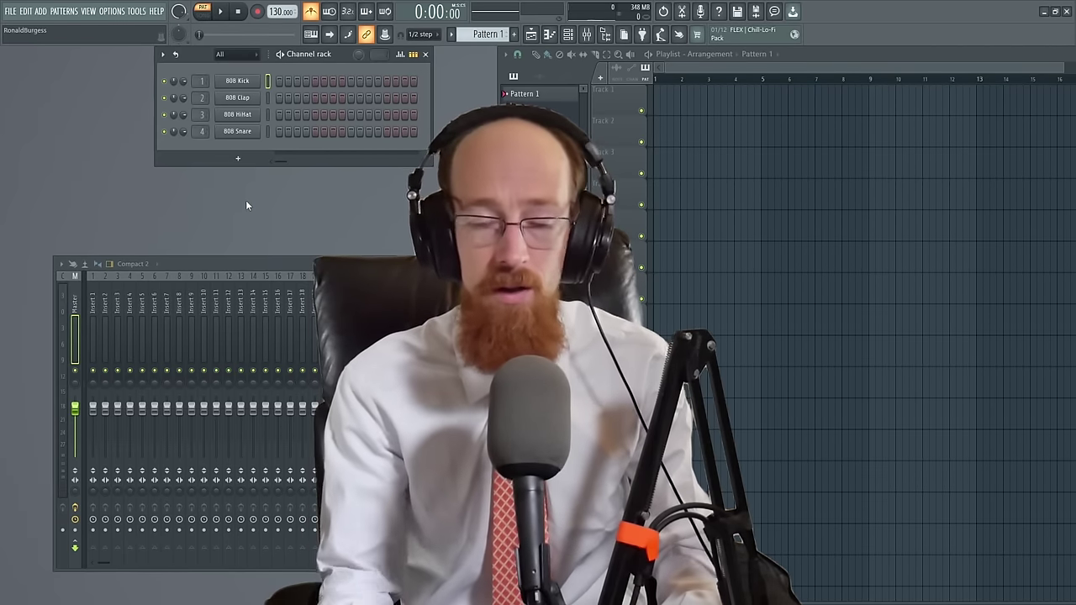
Find the Heat Up 3 generator by searching "heat" and add it as a new channel
left_click(239, 160)
left_click(244, 172)
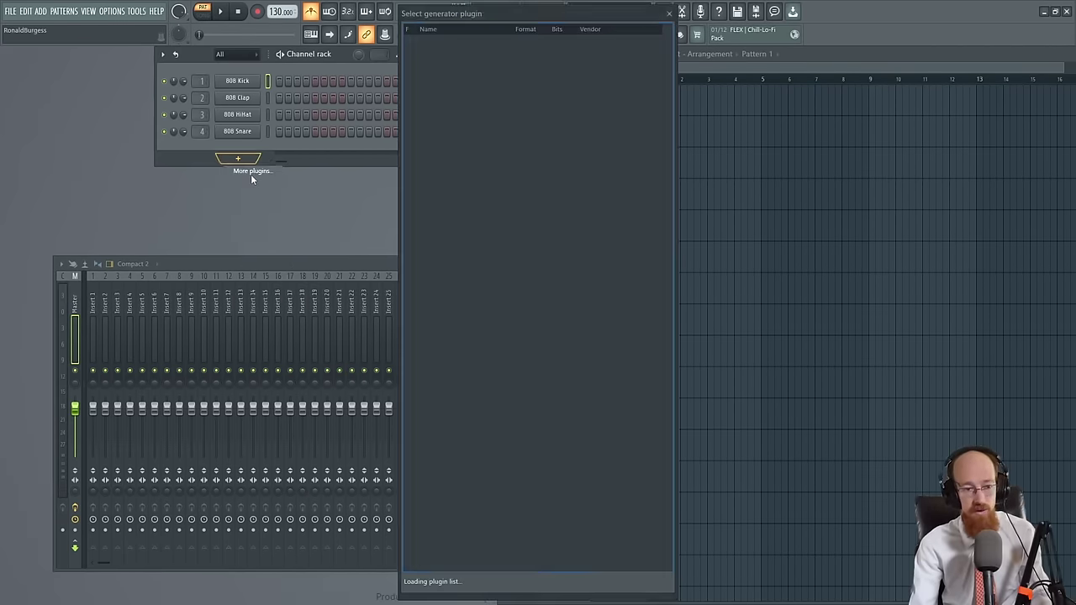
type("heat")
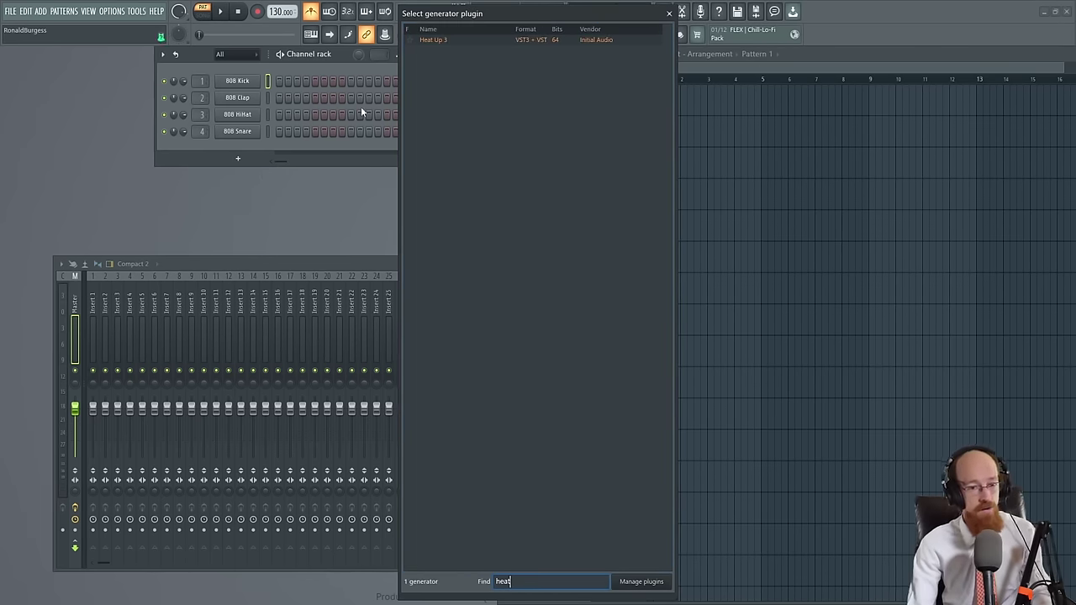
double_click(436, 41)
left_click_drag(336, 191, 361, 112)
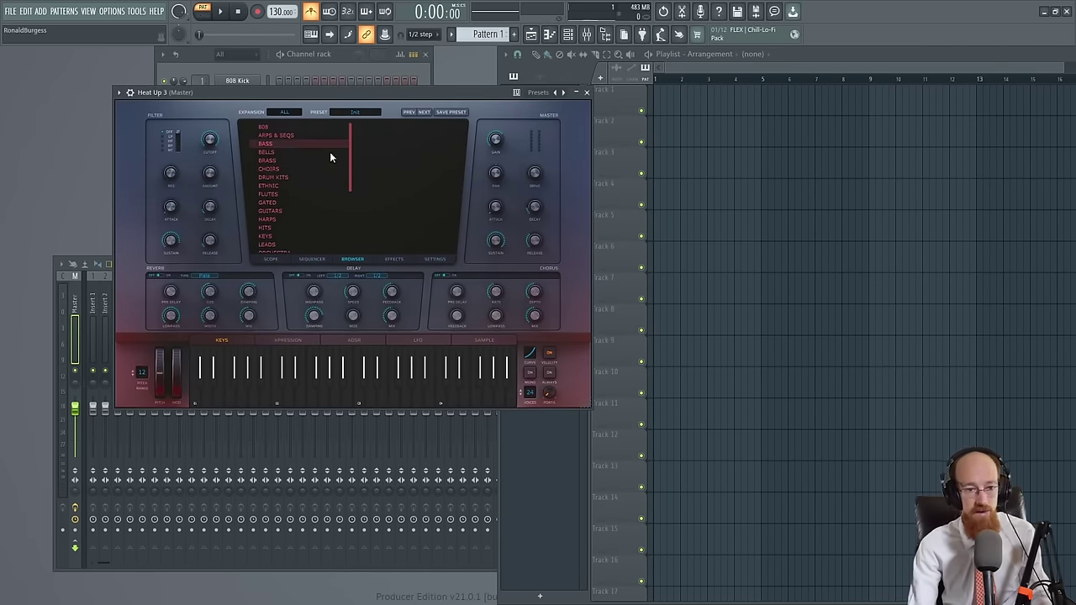
Load the DRUM KIT 05 preset from Heat Up 3's Drum Kits category and move the plugin window clear of the channel rack
left_click(292, 178)
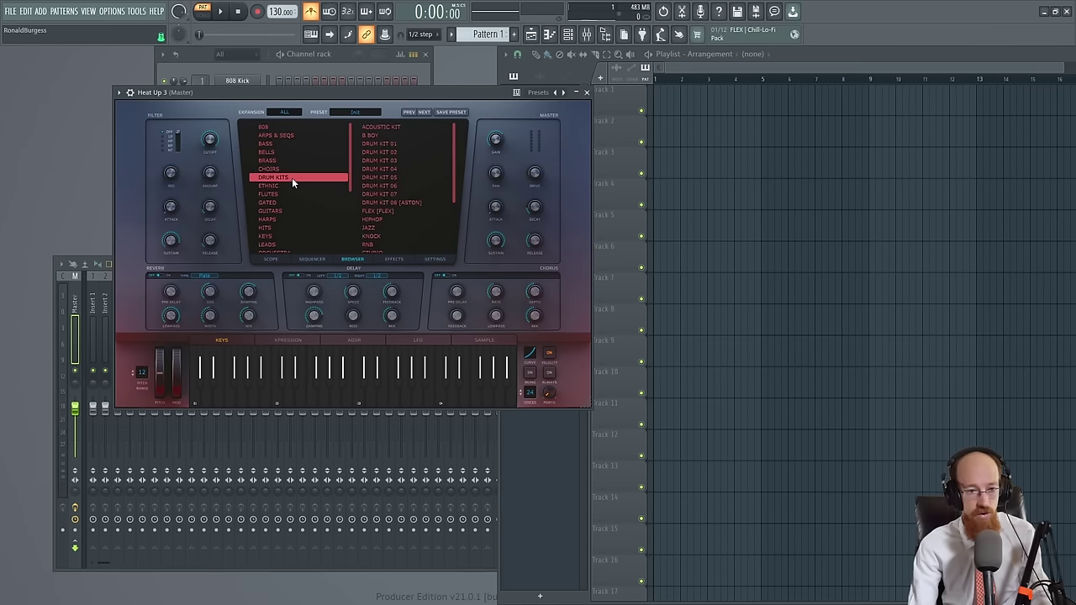
left_click(389, 178)
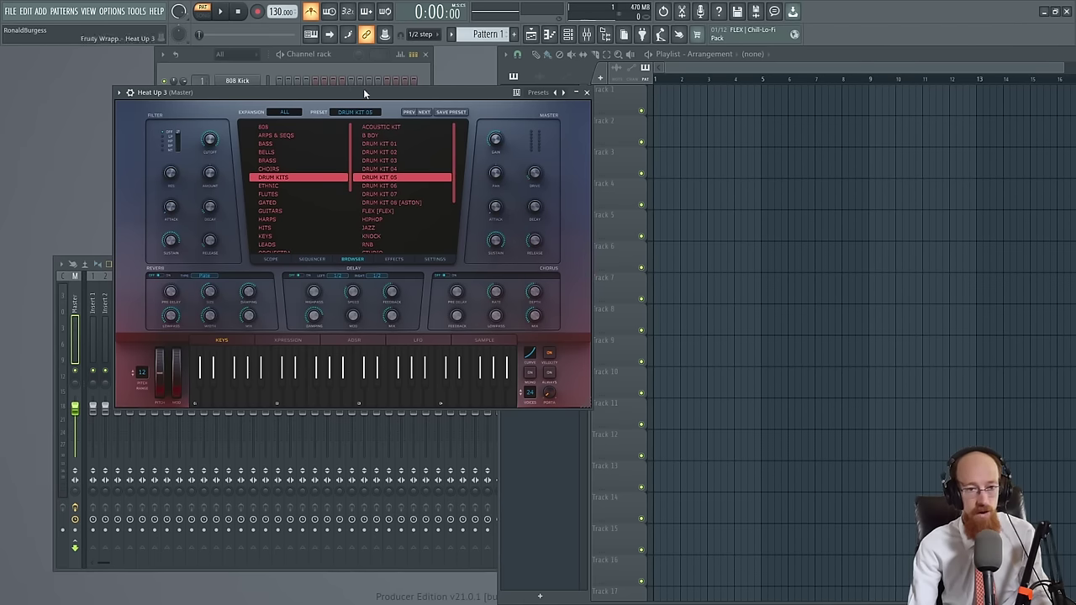
left_click_drag(363, 91, 685, 45)
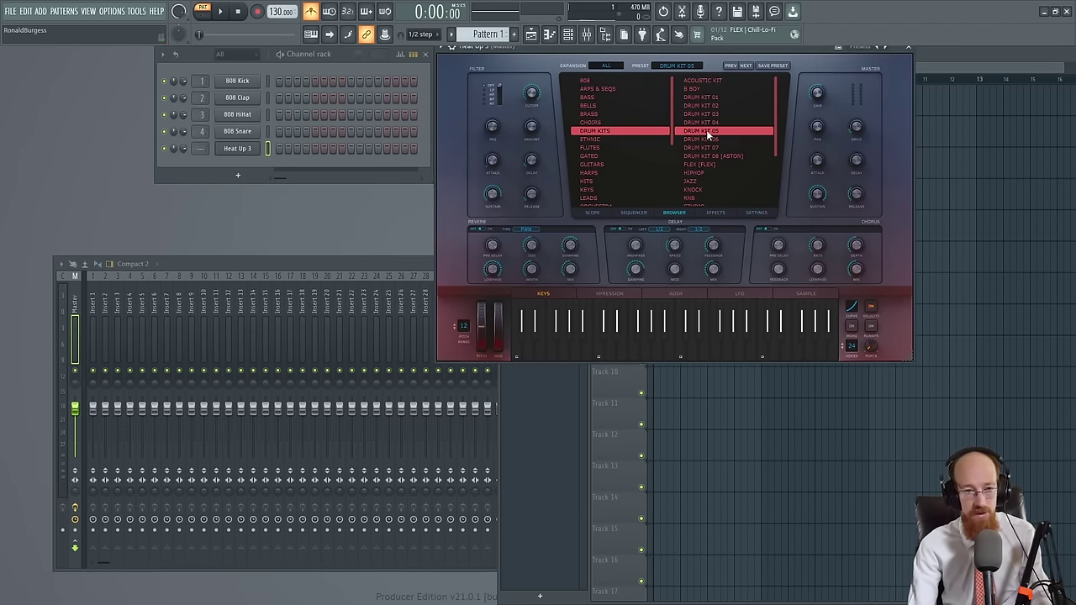
scroll(726, 135, "down", 3)
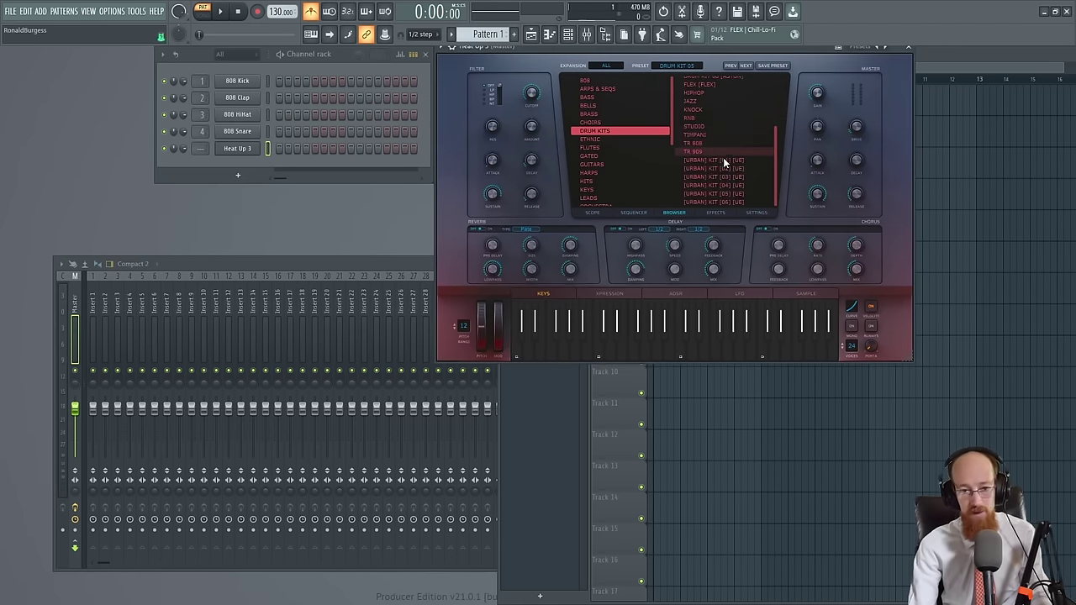
scroll(730, 145, "up", 3)
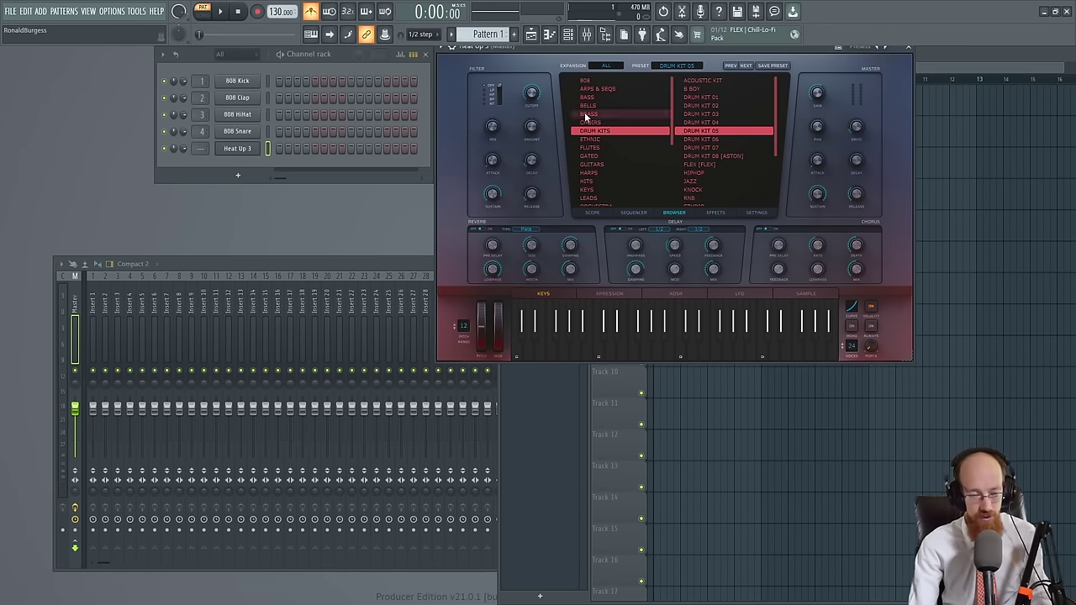
Set the project tempo to 80 BPM
double_click(282, 14)
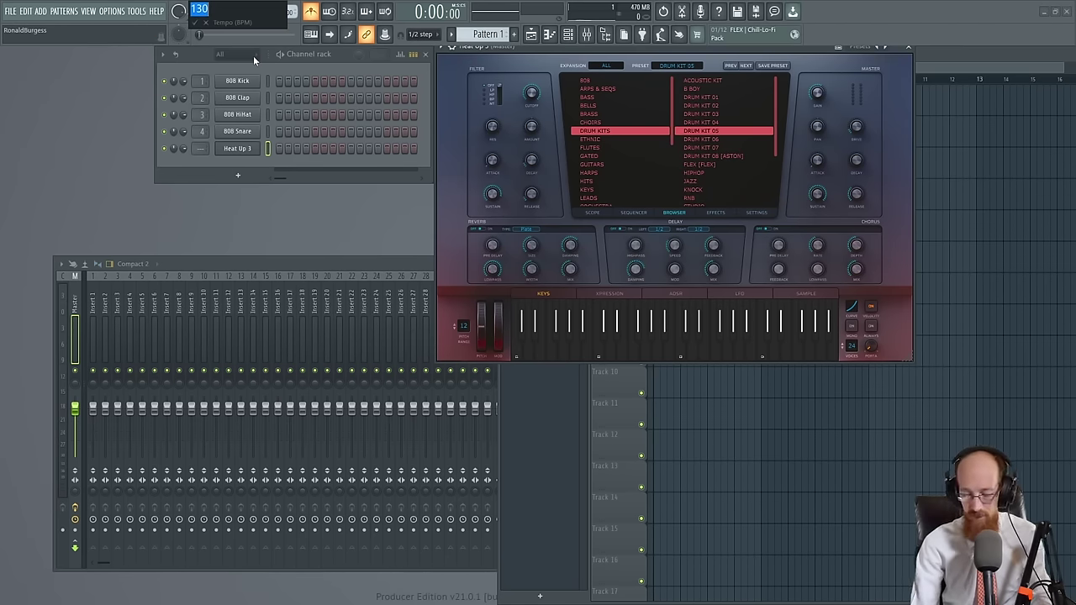
type("80")
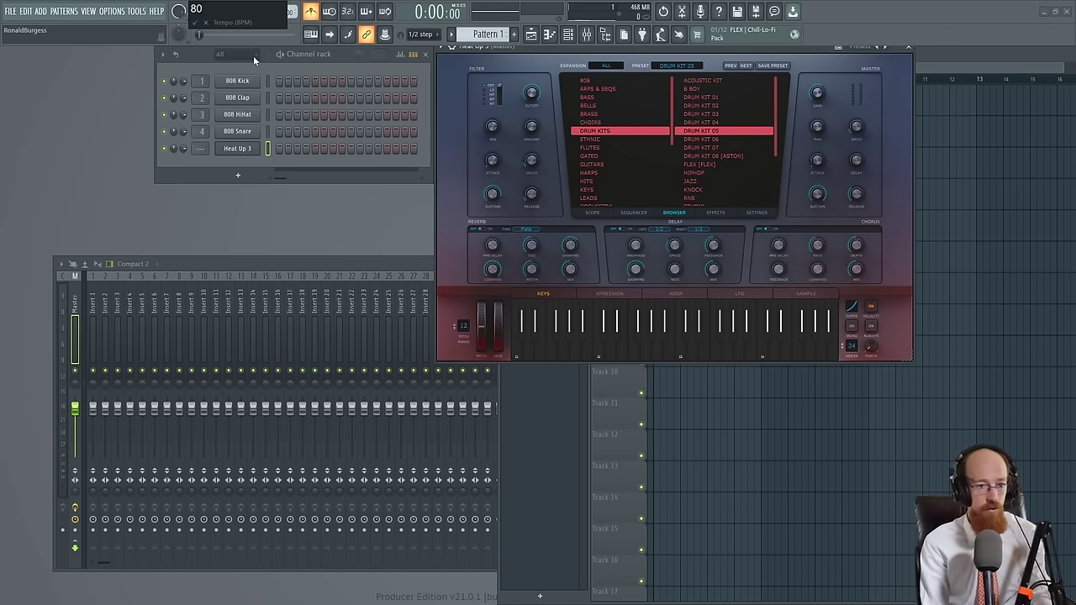
key("Return")
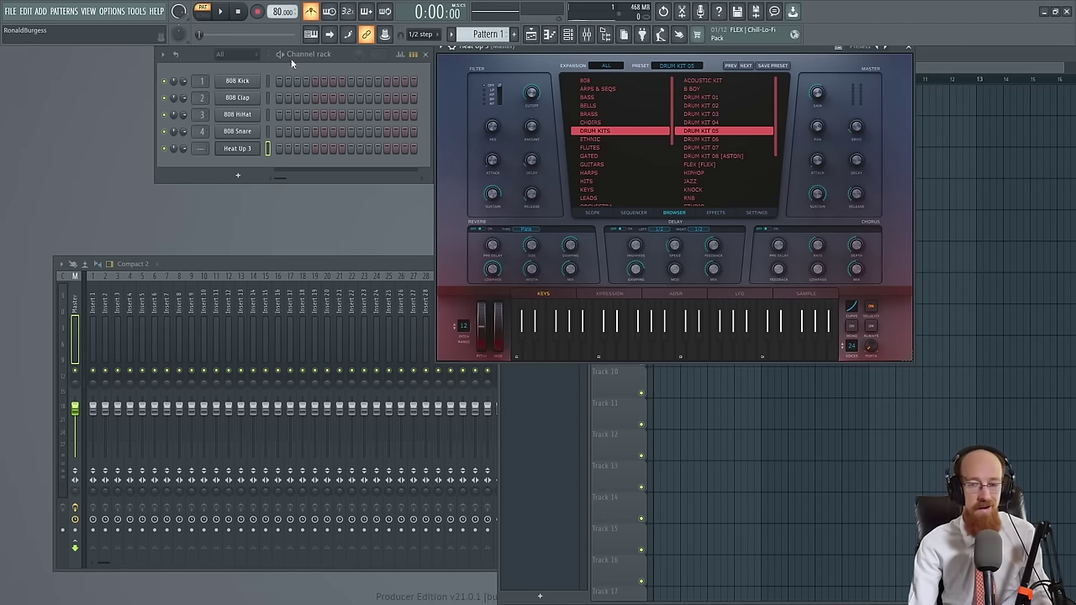
Open the Heat Up 3 channel's piano roll and place C3 notes on steps 1, 3, 6 and 8 plus an F3 note on step 5
right_click(246, 149)
left_click(277, 148)
scroll(277, 233, "down", 5)
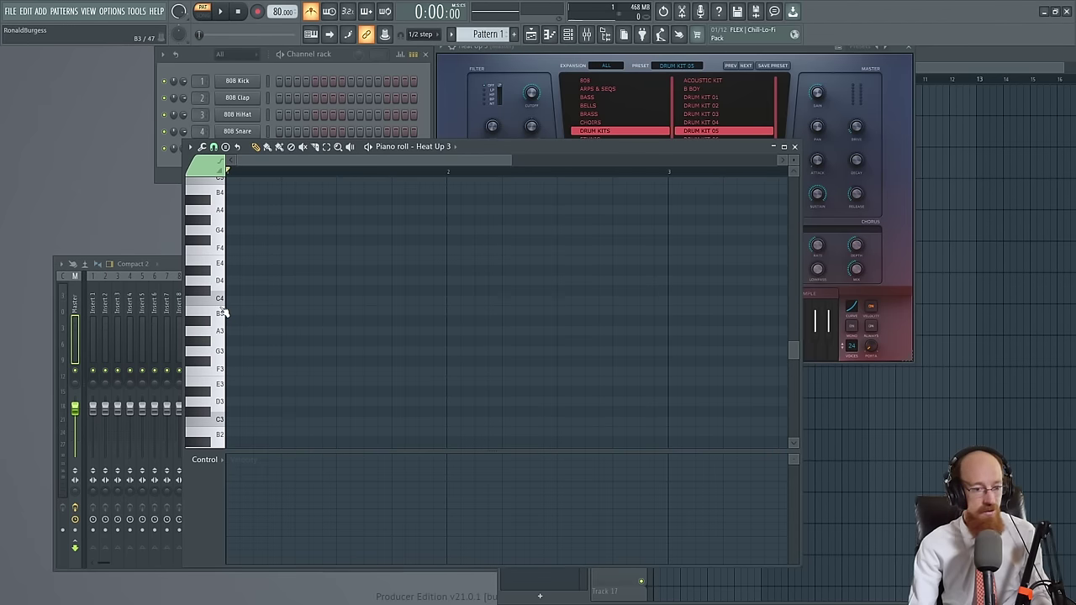
scroll(292, 296, "down", 2)
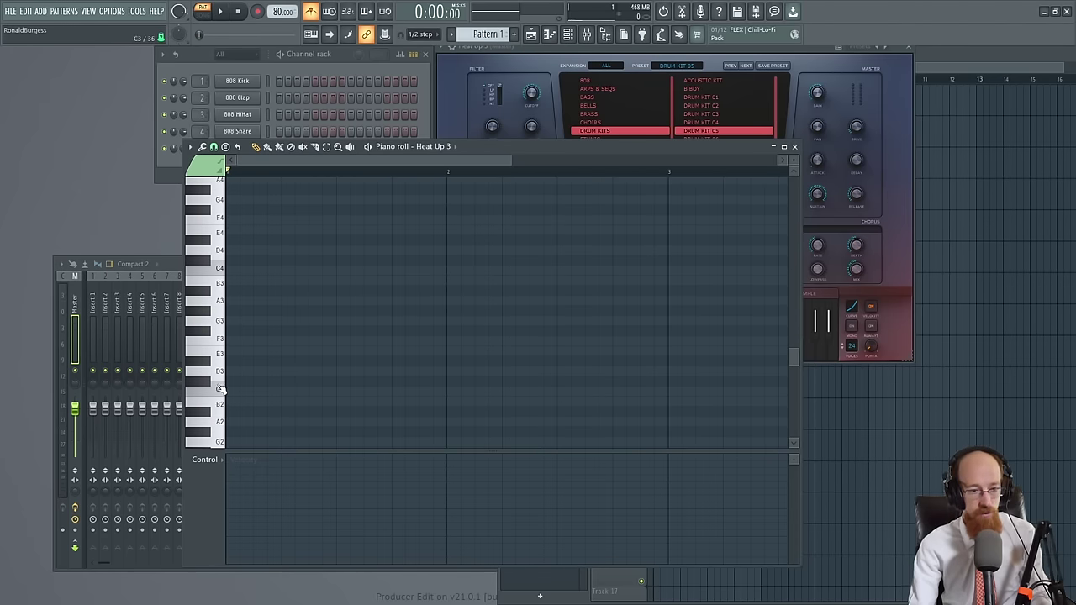
left_click(246, 392)
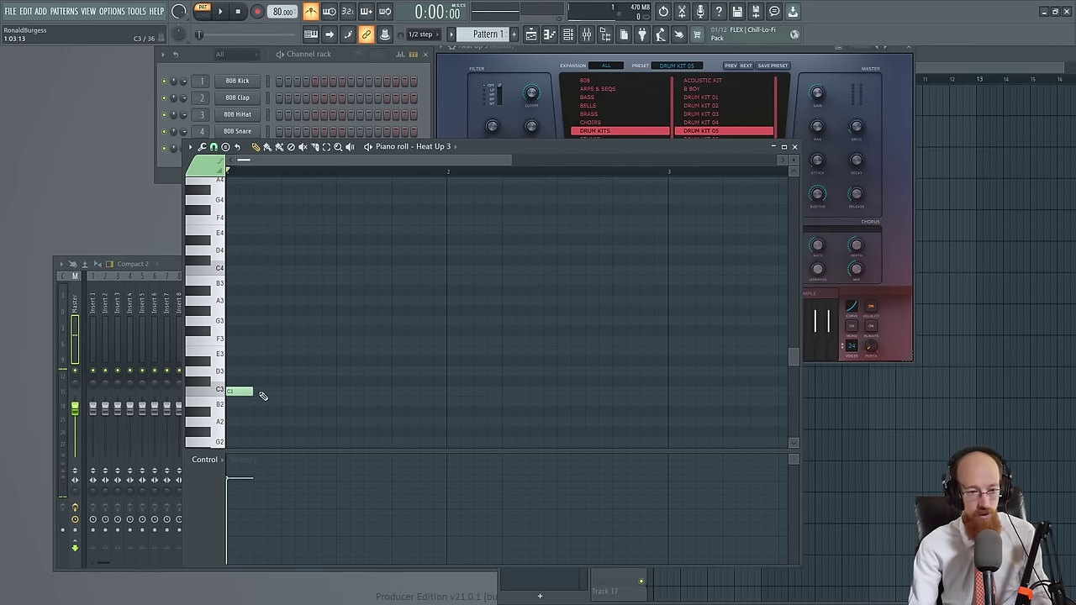
left_click(262, 393)
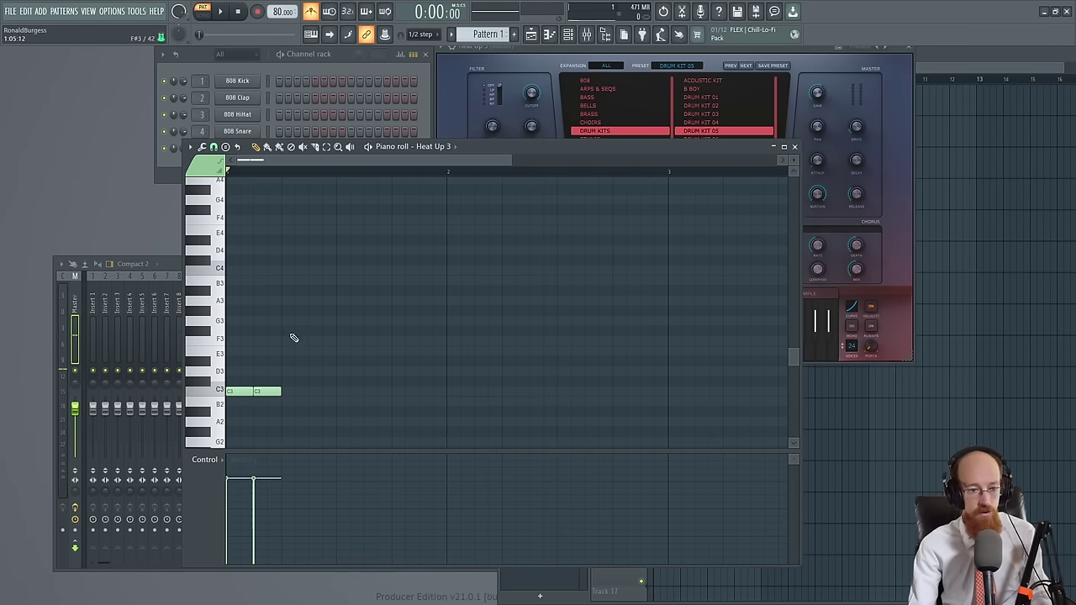
left_click(293, 339)
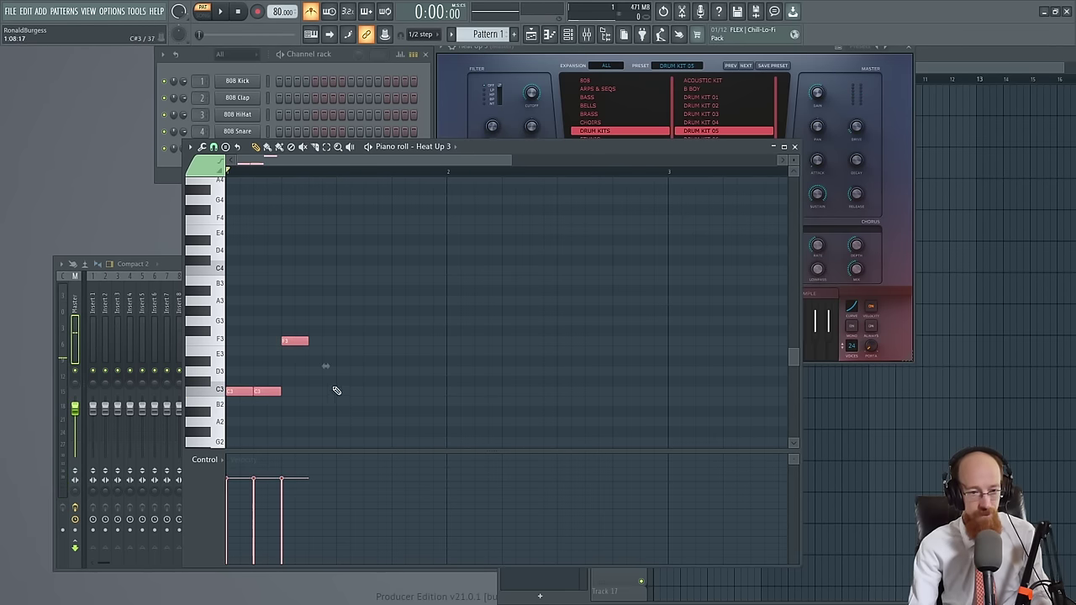
left_click(299, 393)
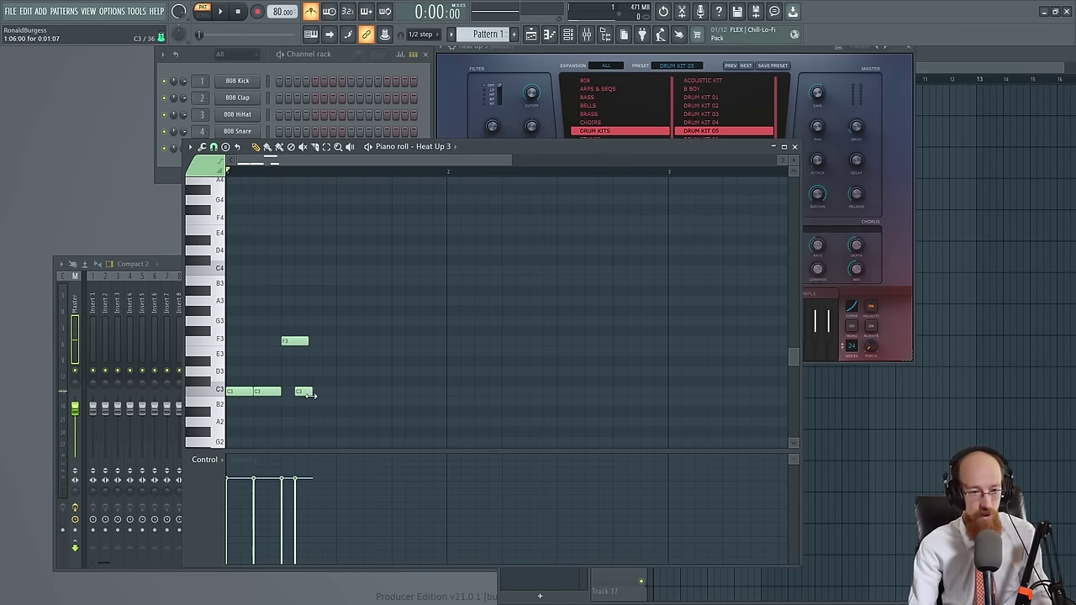
left_click(327, 393)
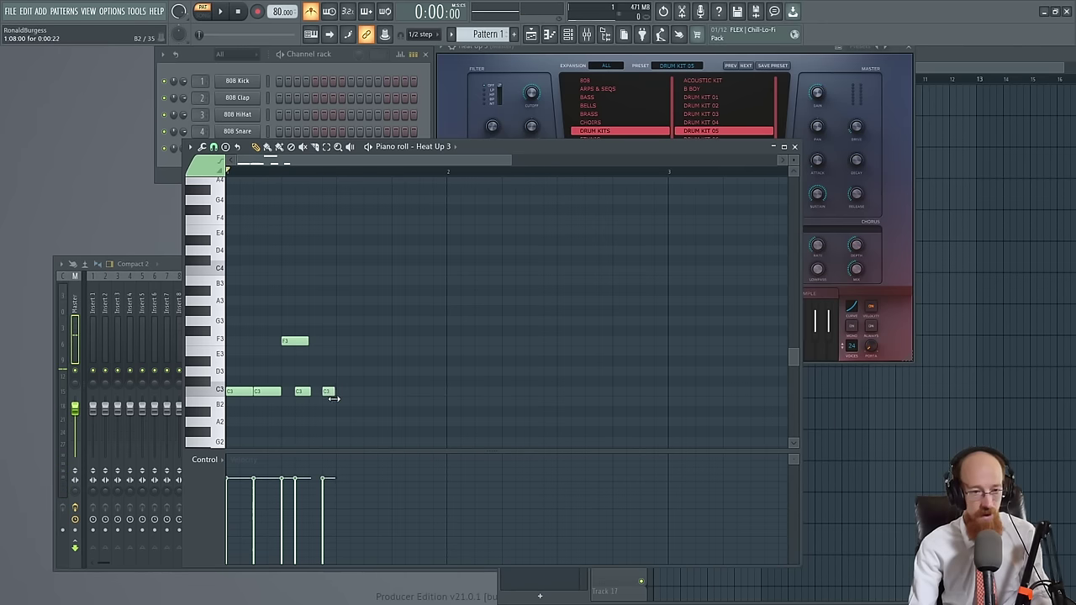
Copy the first two C3 notes and the F3 note to steps 9, 11 and 13, and add a C3 on step 15
left_click_drag(298, 326, 276, 354)
left_click_drag(244, 383, 347, 391)
left_click(351, 361, "ctrl")
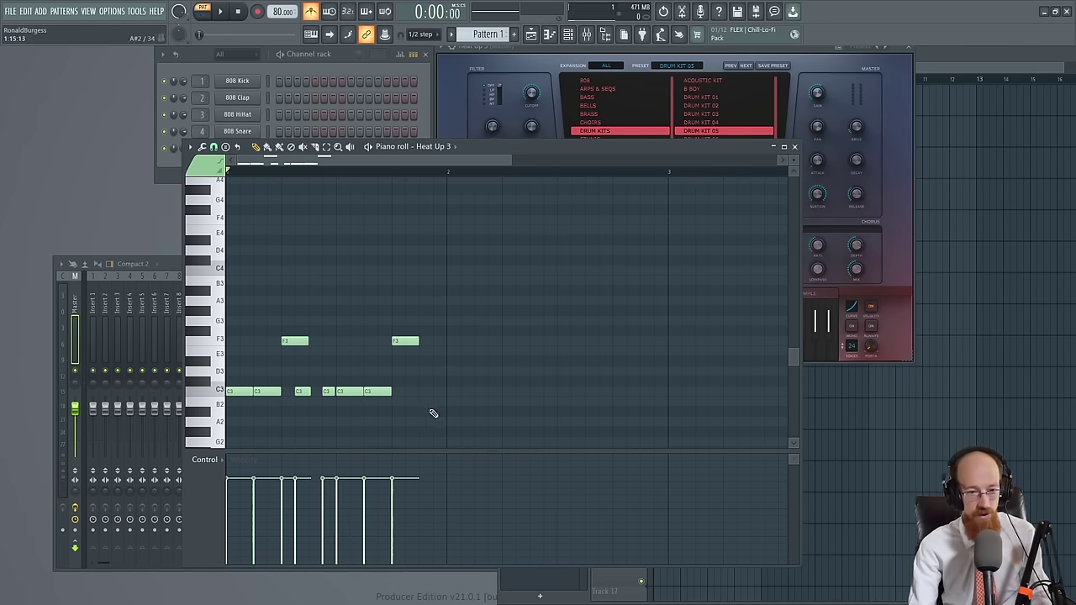
left_click(428, 391)
left_click_drag(428, 384, 437, 406)
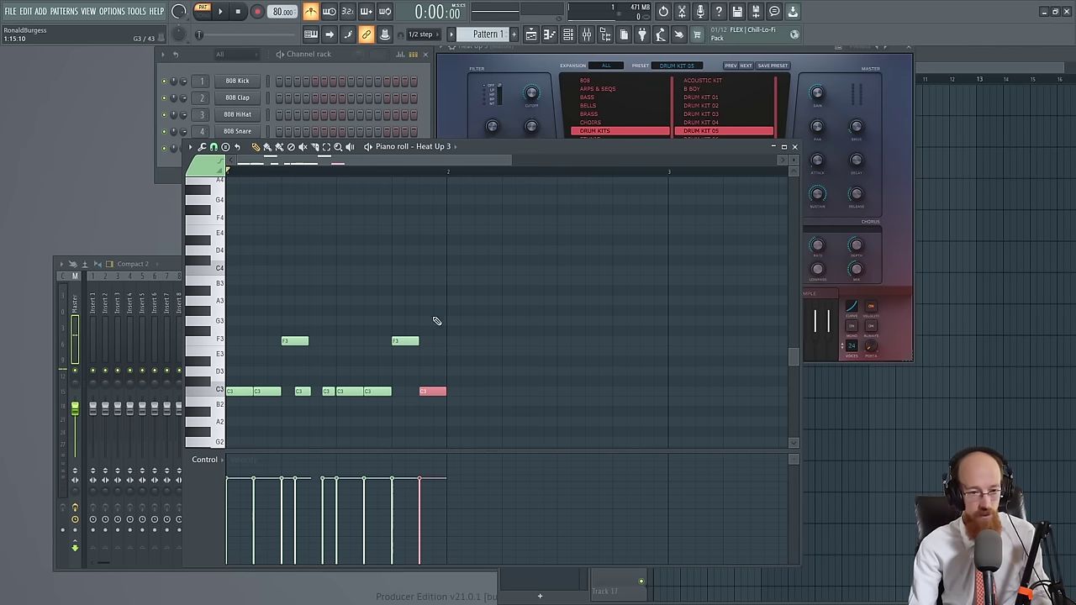
left_click(438, 322, "ctrl")
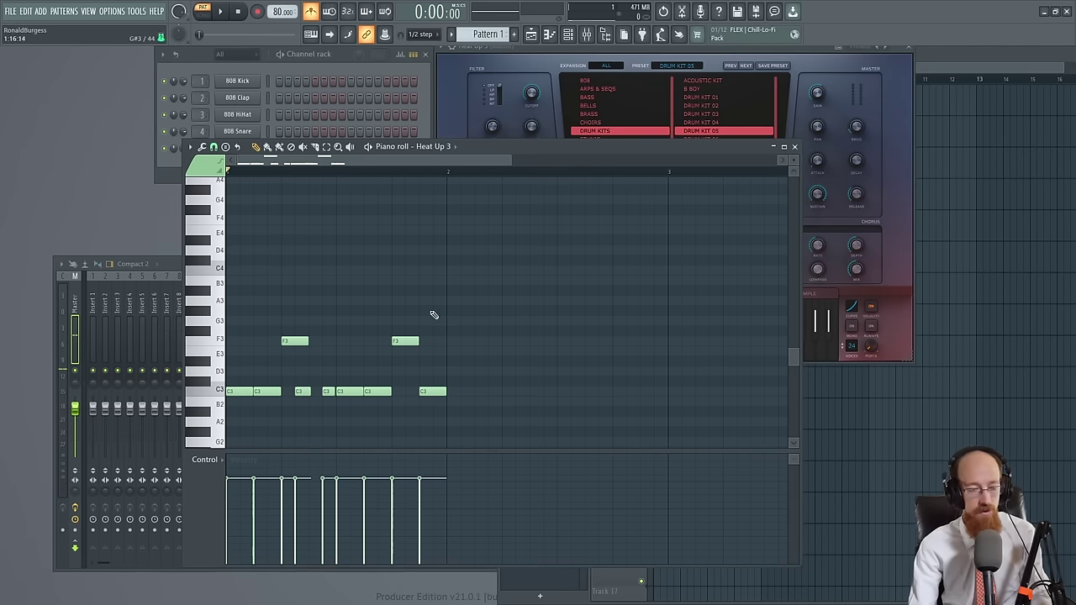
Audition the drum bar and raise both F3 notes one semitone to F#3
left_click(223, 13)
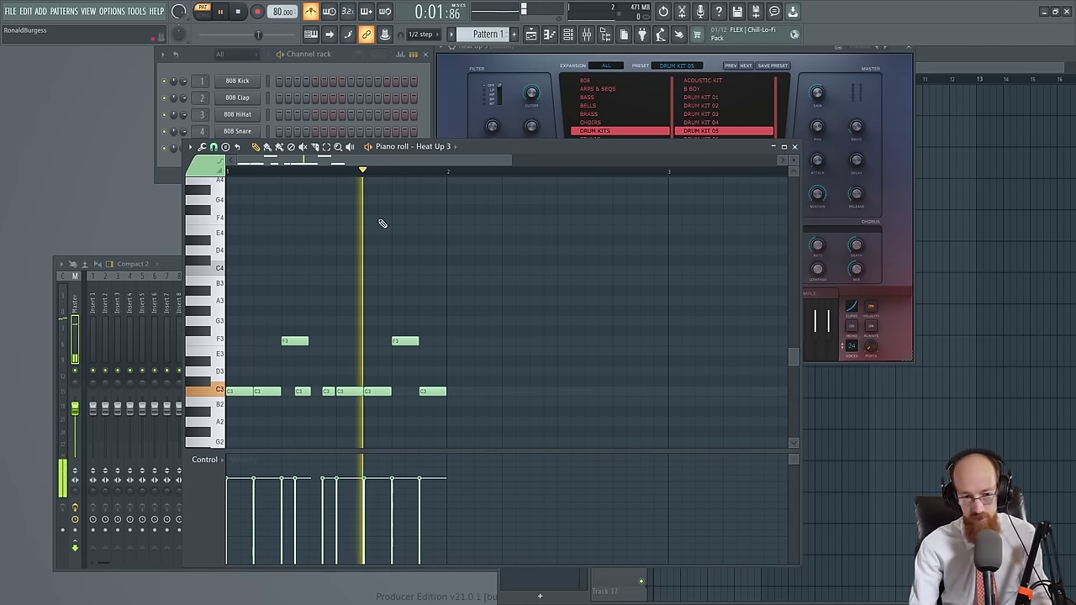
key("space")
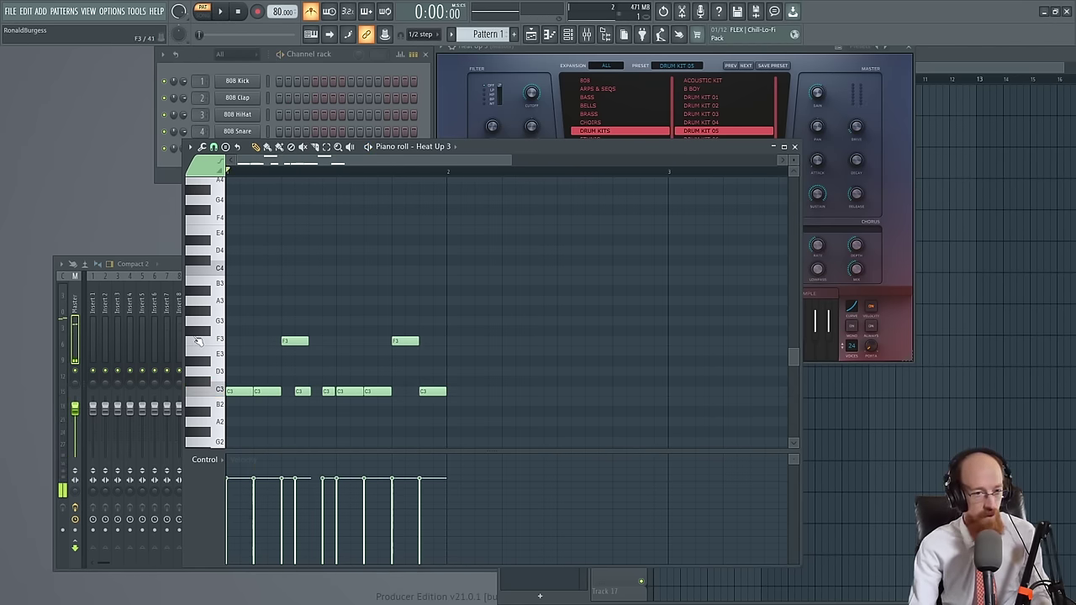
left_click(198, 342)
left_click(200, 340)
left_click(200, 341, "ctrl")
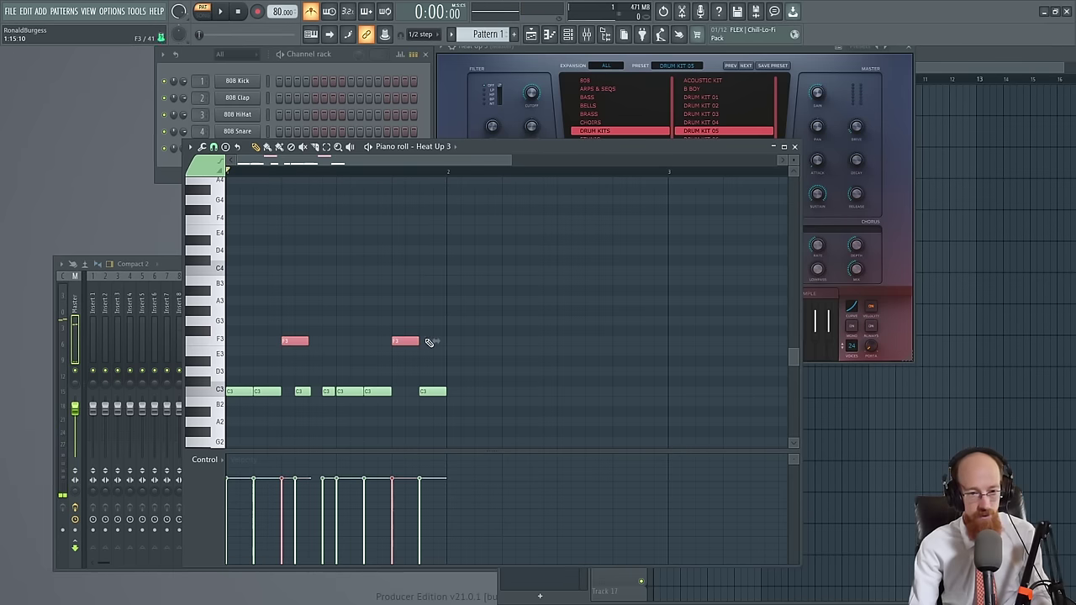
key("Up")
key("space")
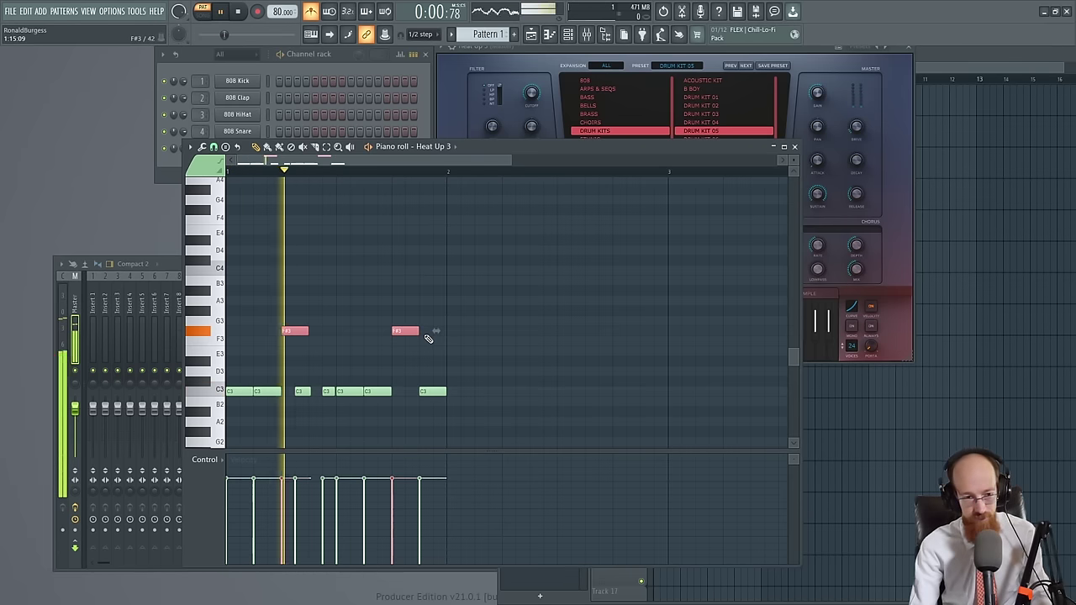
left_click(365, 300)
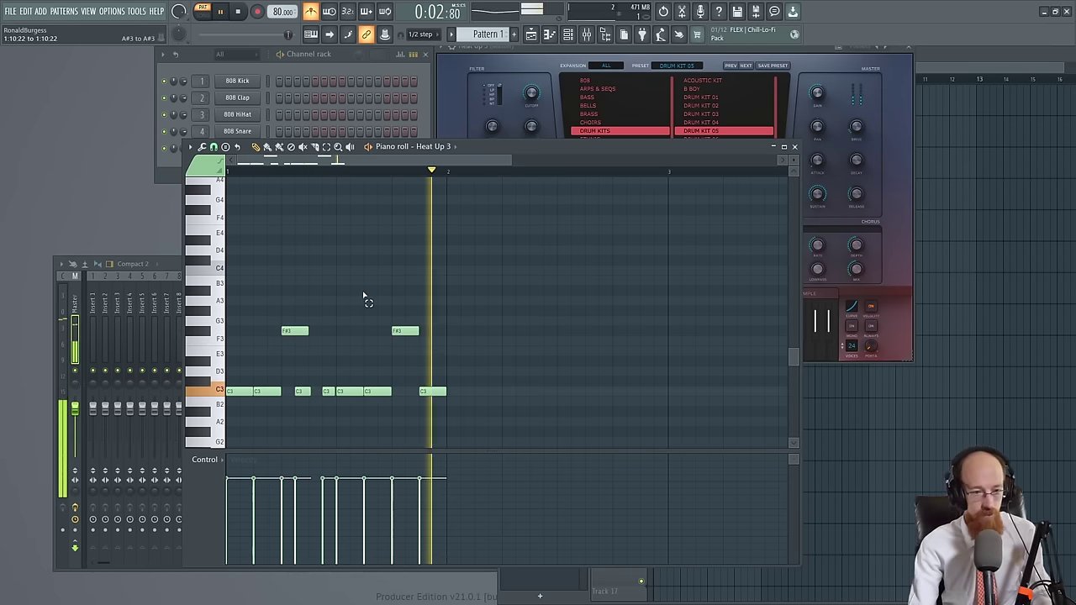
key("space")
Vary the C3 velocities, with steps 1 and 9 loudest, slightly raise both F#3 velocities, and play the pattern
left_click_drag(231, 389, 468, 417)
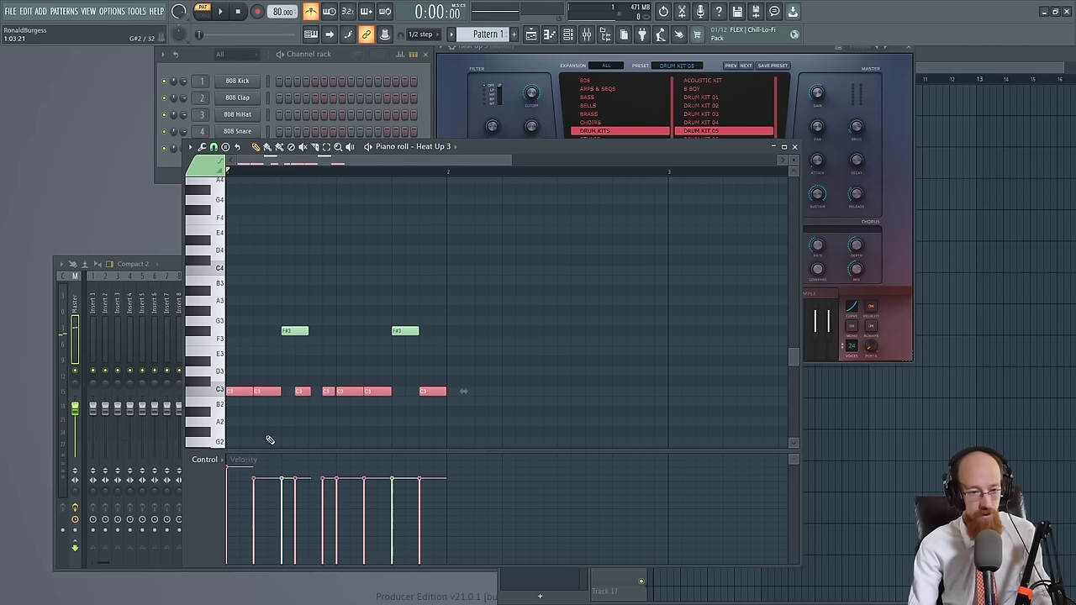
left_click(256, 490)
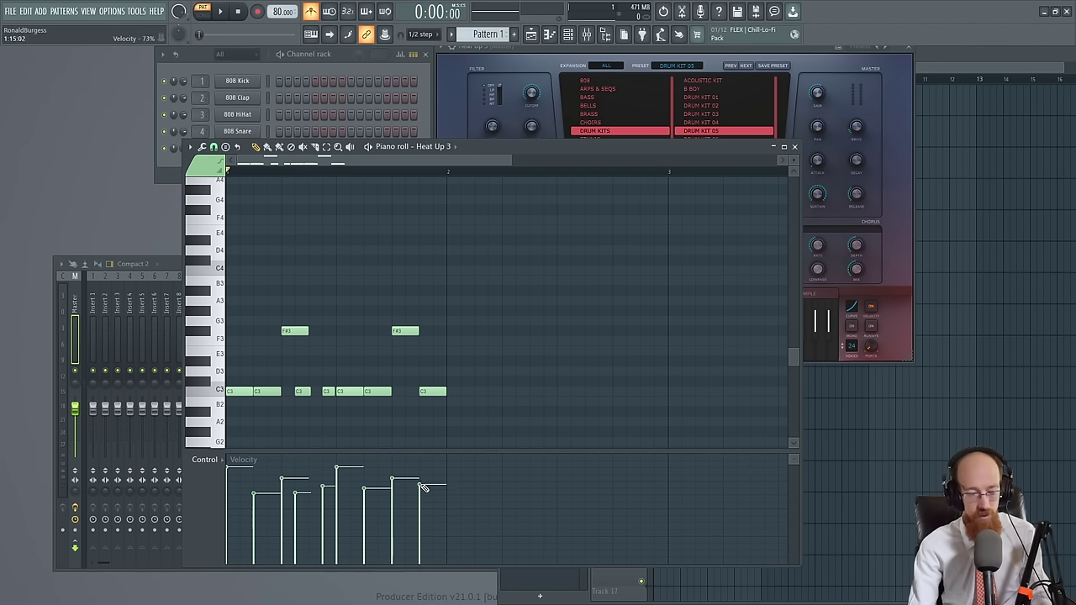
left_click_drag(415, 333, 290, 334)
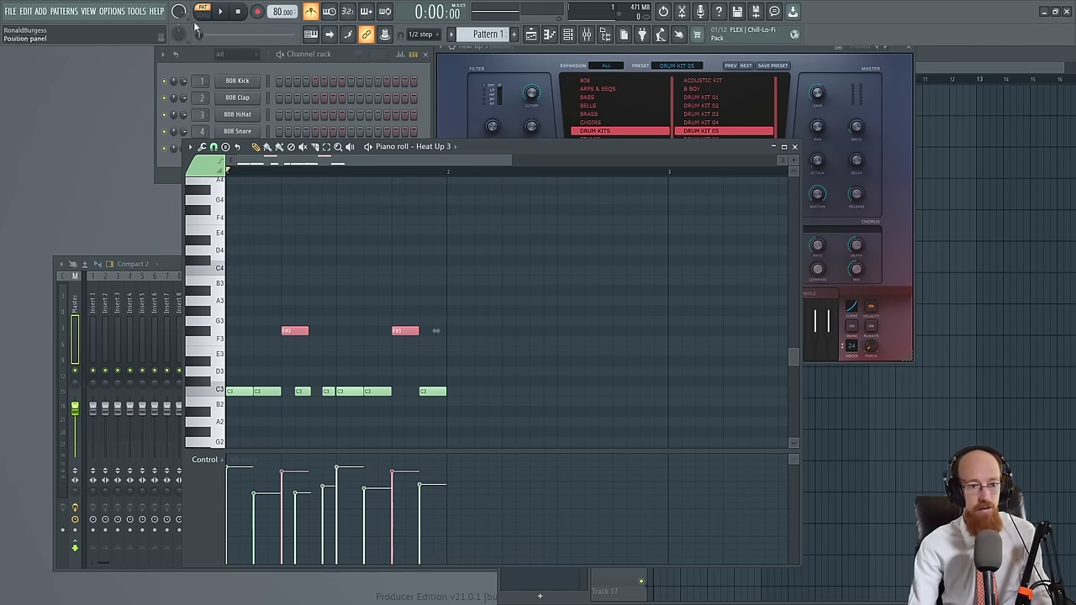
left_click(221, 14)
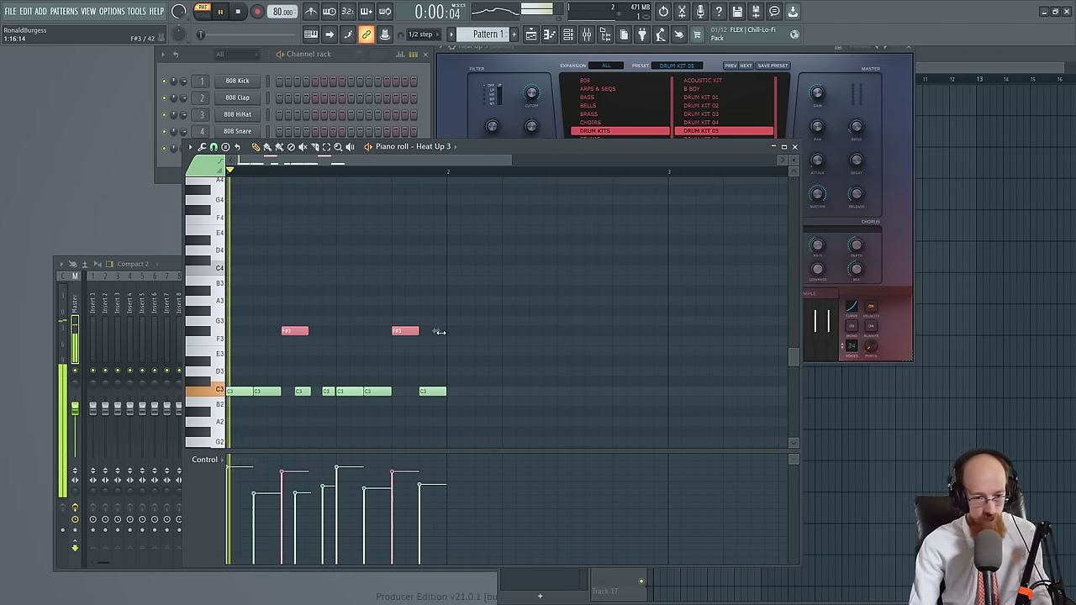
key("space")
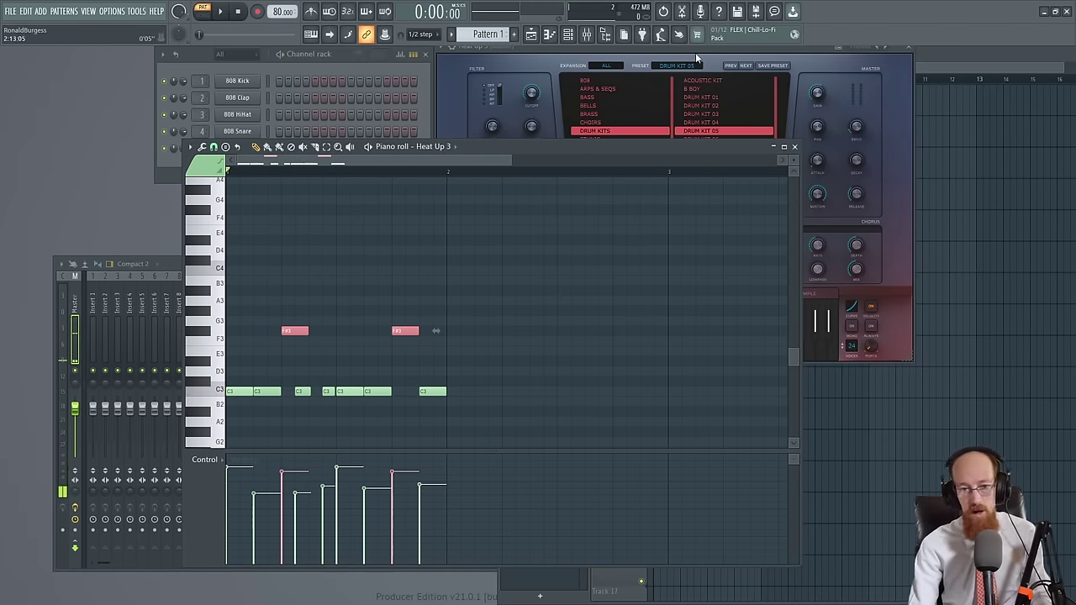
Try the DRUM KIT 04 preset in Heat Up 3 with the pattern playing
left_click(695, 52)
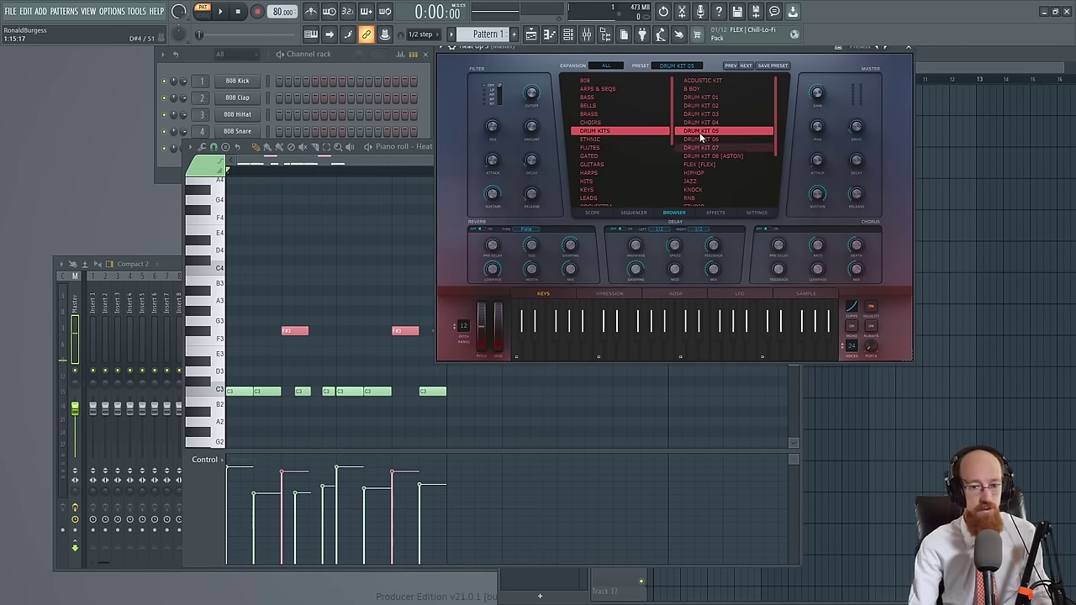
left_click(721, 121)
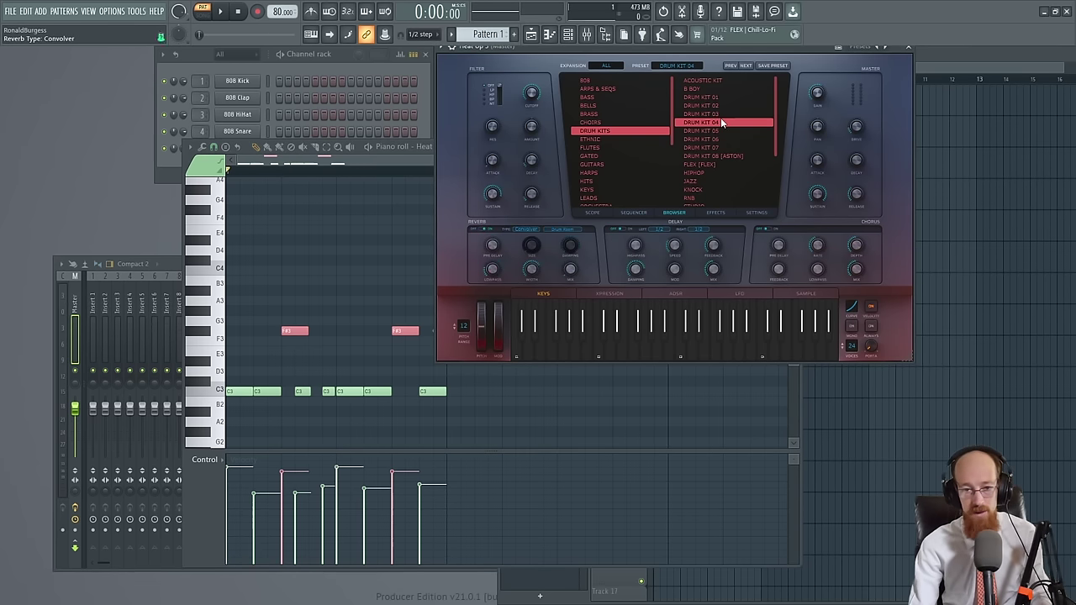
key("space")
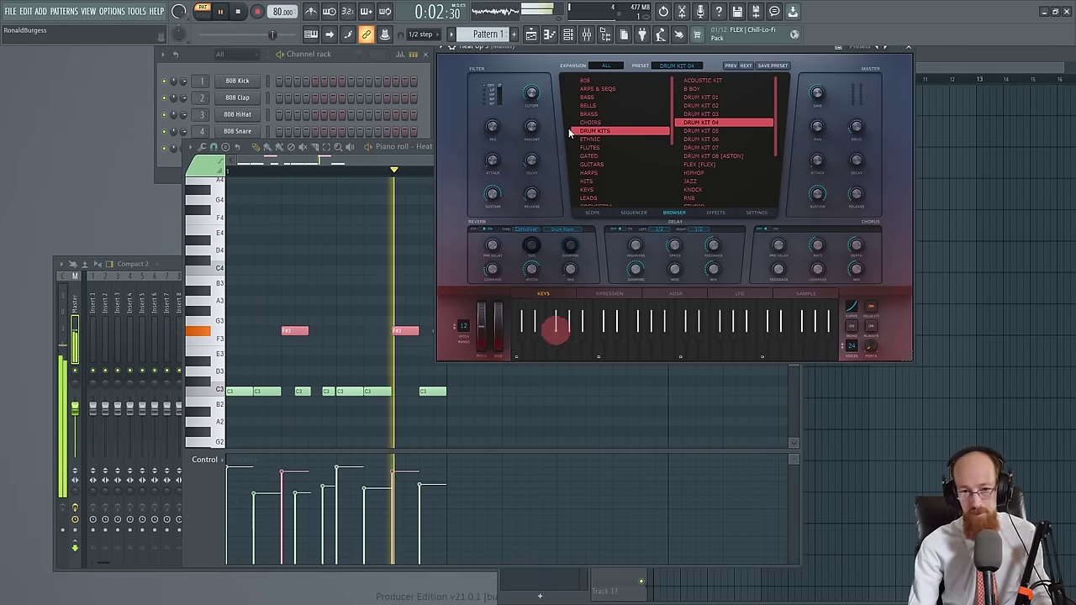
key("space")
Load the DRUM KIT 03 preset in Heat Up 3 and play the pattern with it
left_click(709, 114)
left_click_drag(629, 48, 621, 56)
key("space")
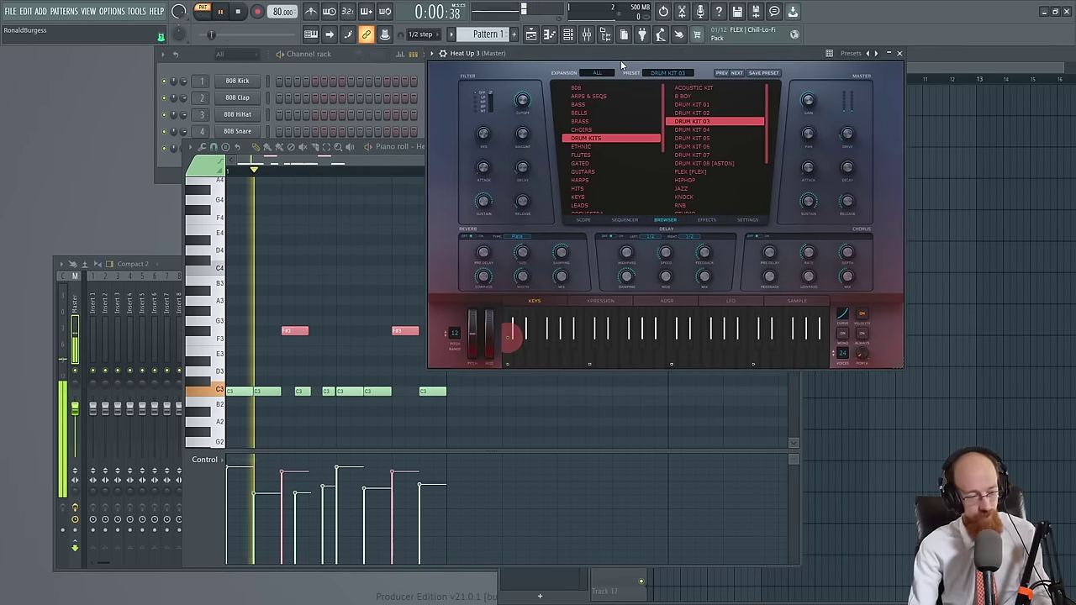
Try the DRUM KIT 02 and DRUM KIT 01 presets in Heat Up 3, playing the pattern with each
key("space")
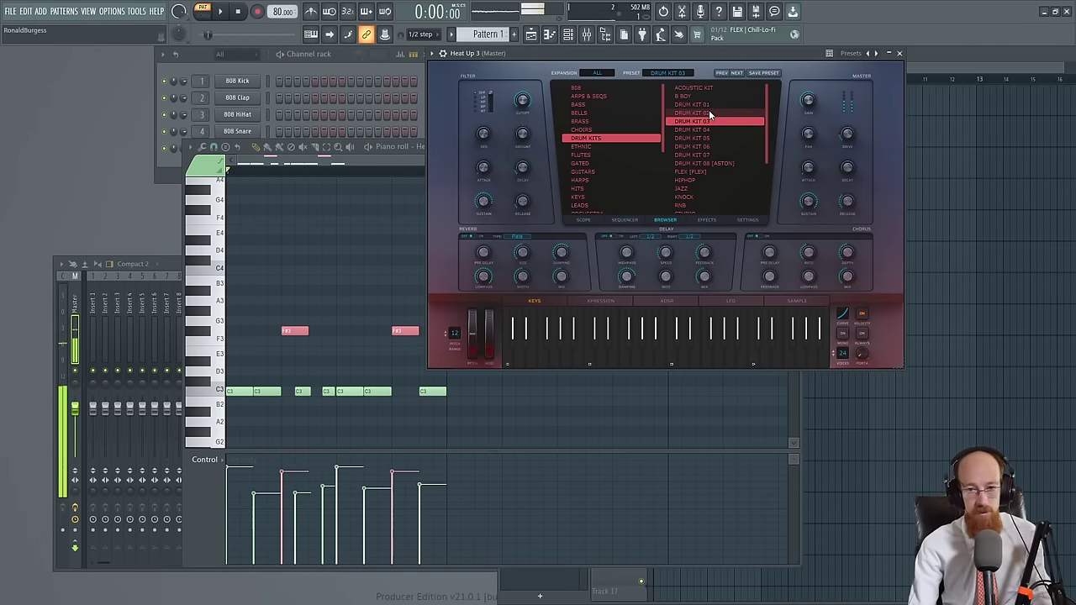
left_click(708, 111)
key("space")
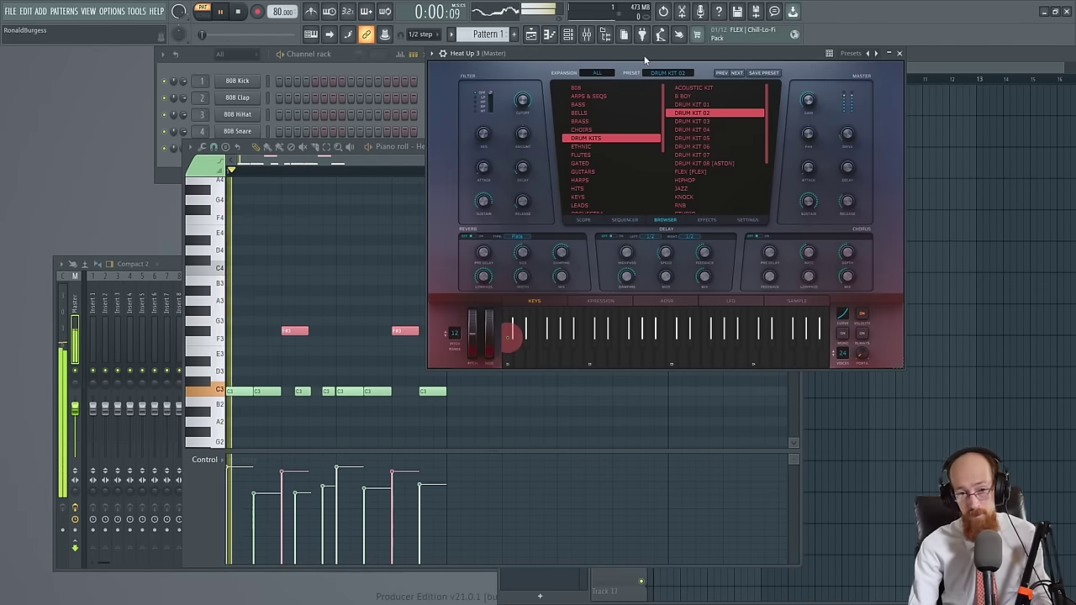
left_click(709, 104)
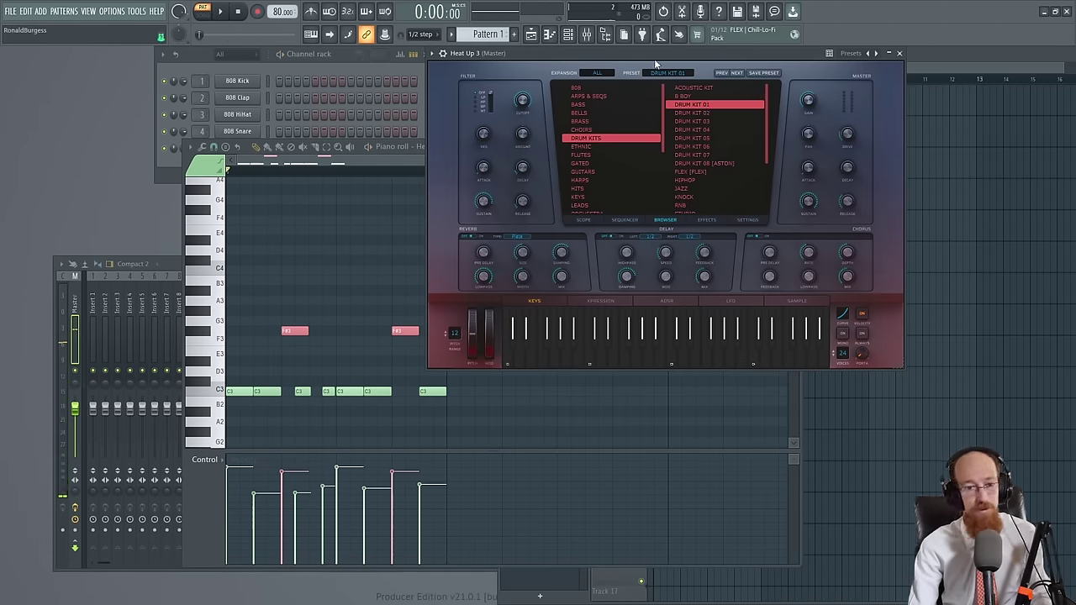
key("space")
key("space")
Try the DRUM KIT 06 and DRUM KIT 07 presets in Heat Up 3 with the pattern playing
left_click(708, 148)
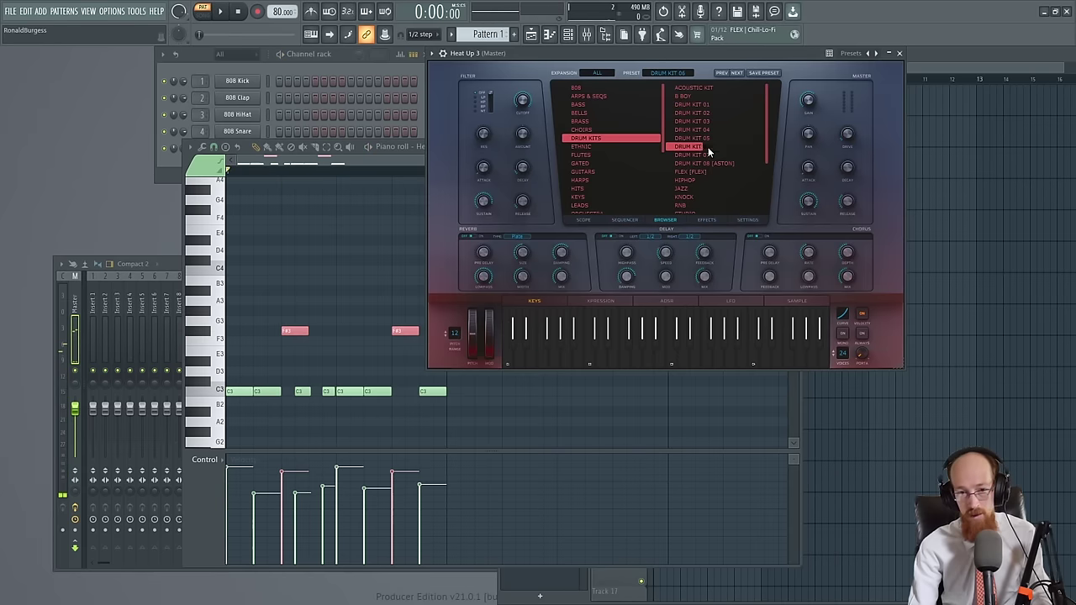
key("space")
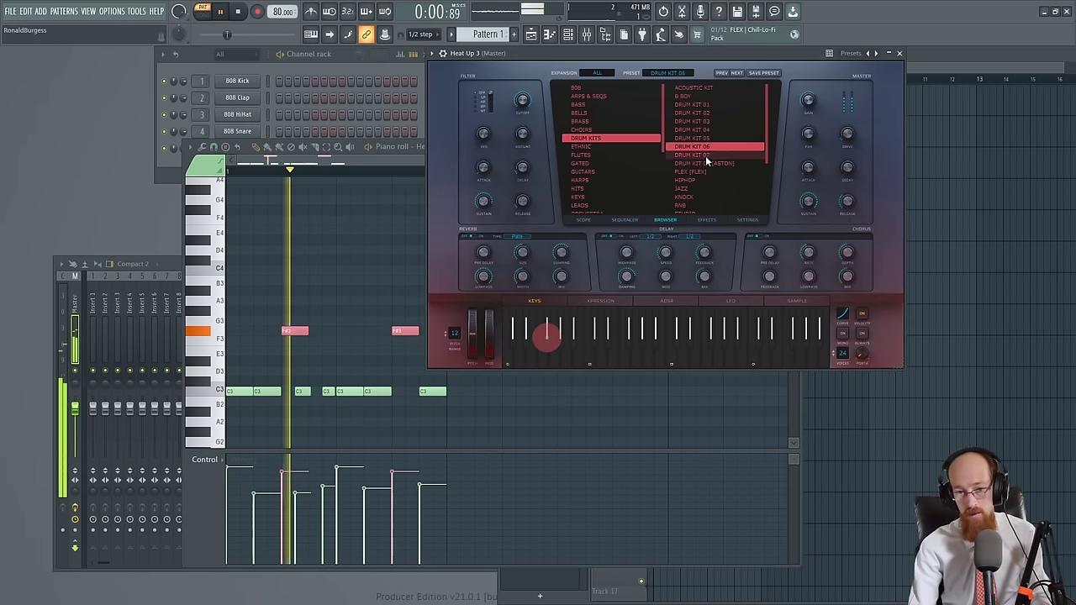
left_click(705, 155)
Load the DRUM KIT 05 preset in Heat Up 3, return to the piano roll and stop playback
left_click(711, 139)
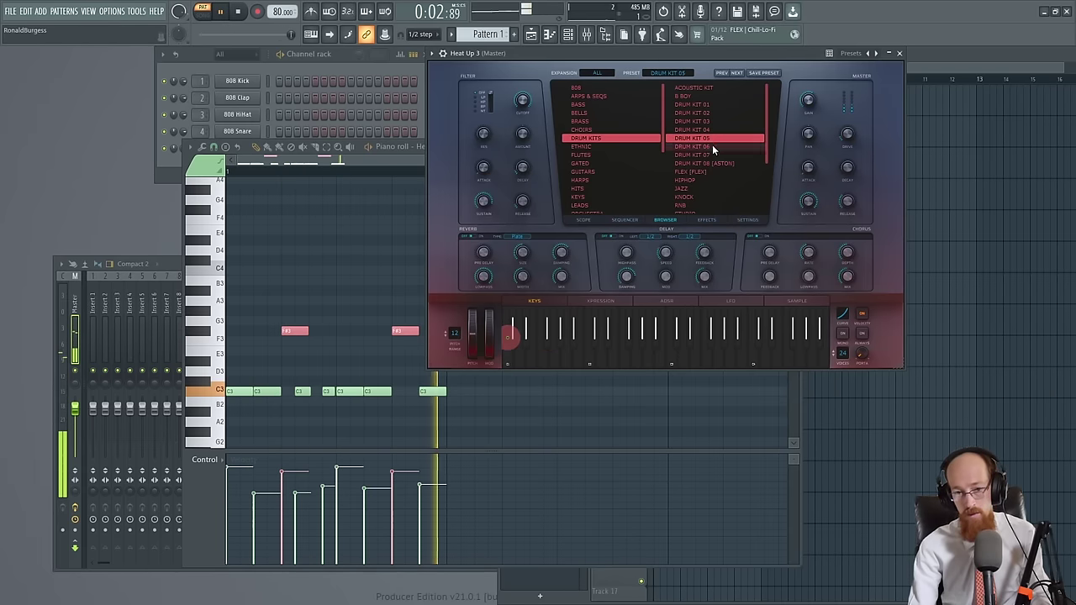
left_click(388, 154)
key("space")
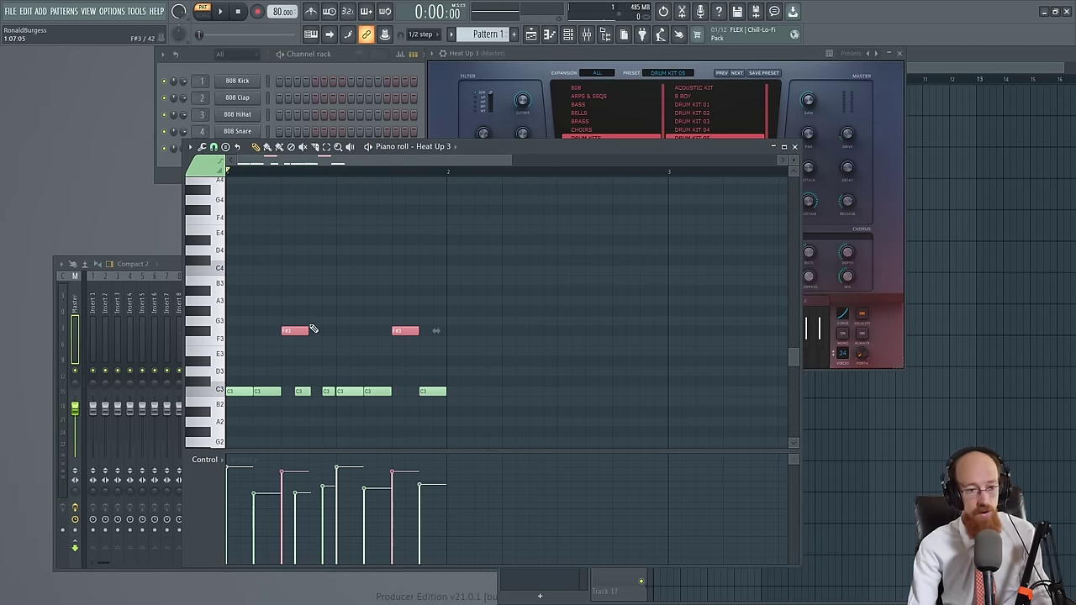
Duplicate all notes of the one-bar drum pattern three times to fill bars 2 to 4, and deselect them
left_click(251, 264, "ctrl")
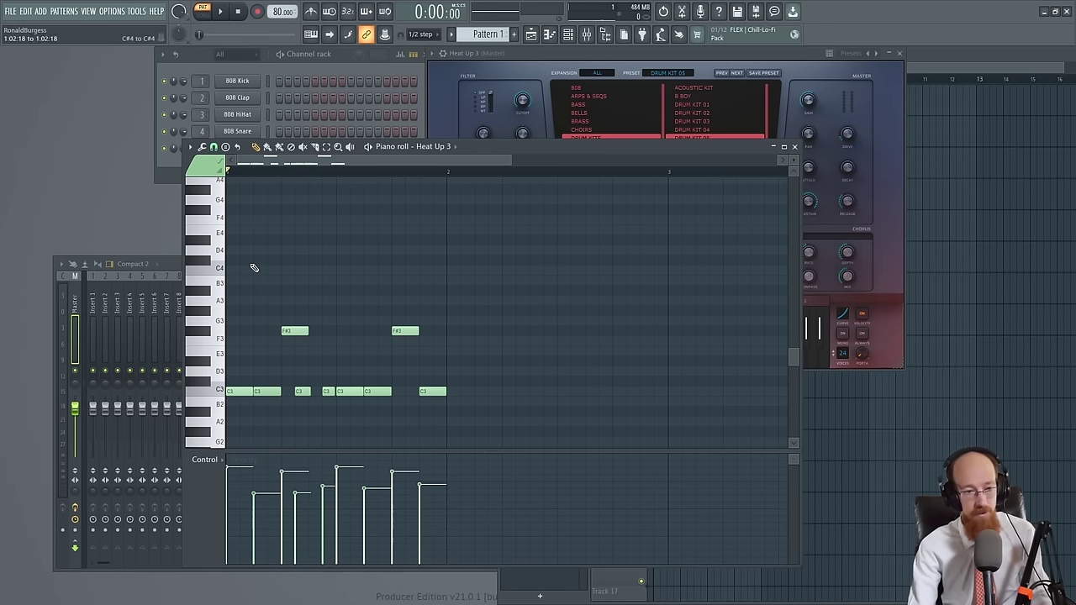
key("ctrl+a")
scroll(457, 360, "down", 2)
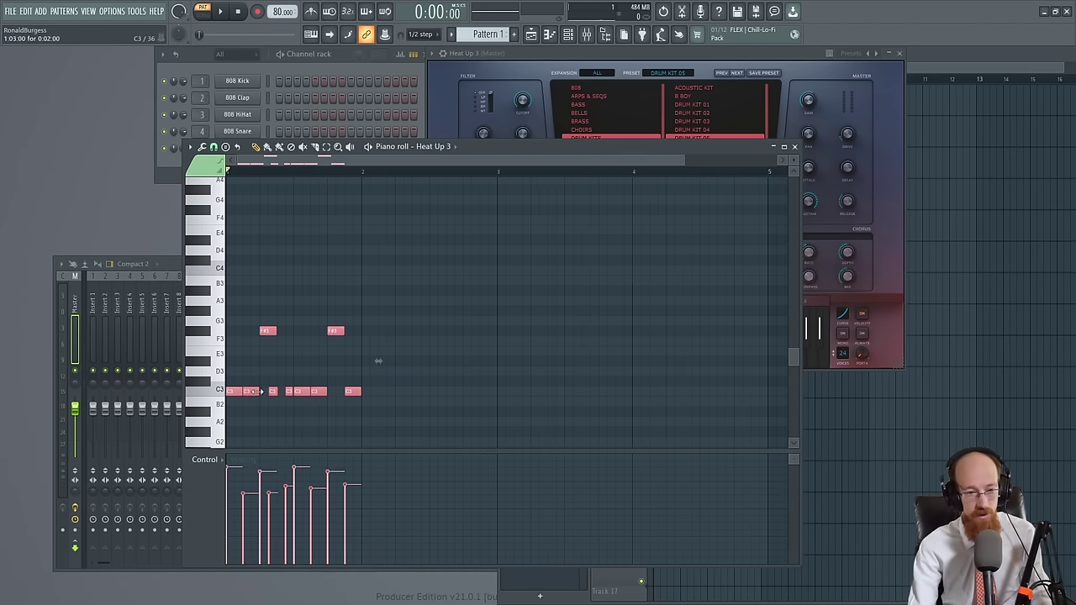
key("ctrl+b")
key("ctrl+b")
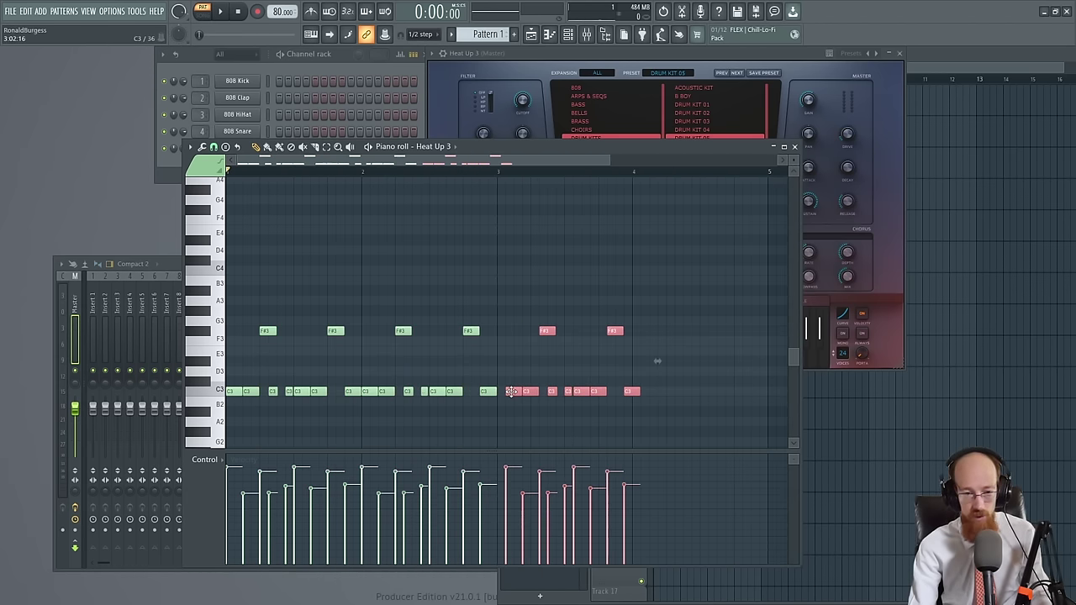
key("ctrl+b")
left_click_drag(634, 399, 642, 399)
key("ctrl+d")
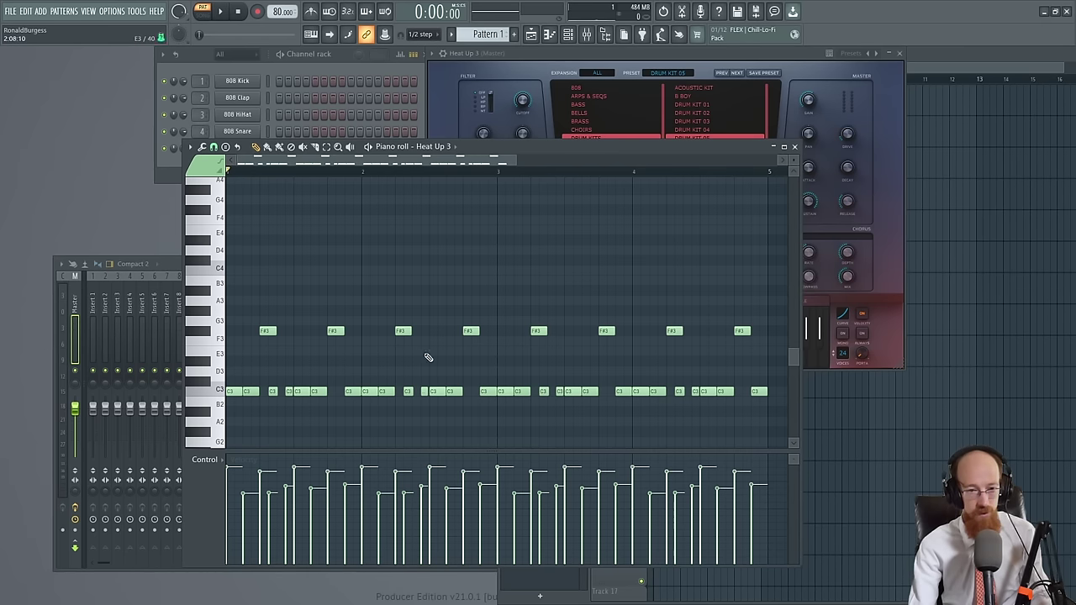
left_click_drag(516, 265, 626, 431)
left_click_drag(264, 296, 341, 385)
key("ctrl+d")
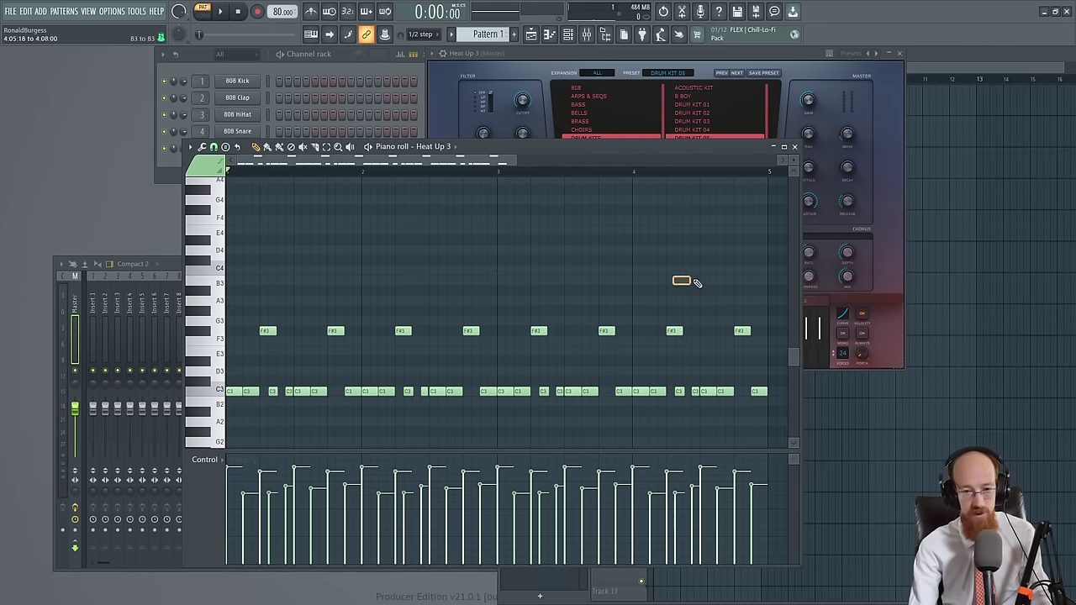
Shorten the second C3 note of bar 4 to one step and place it on step 4
scroll(752, 289, "up", 5)
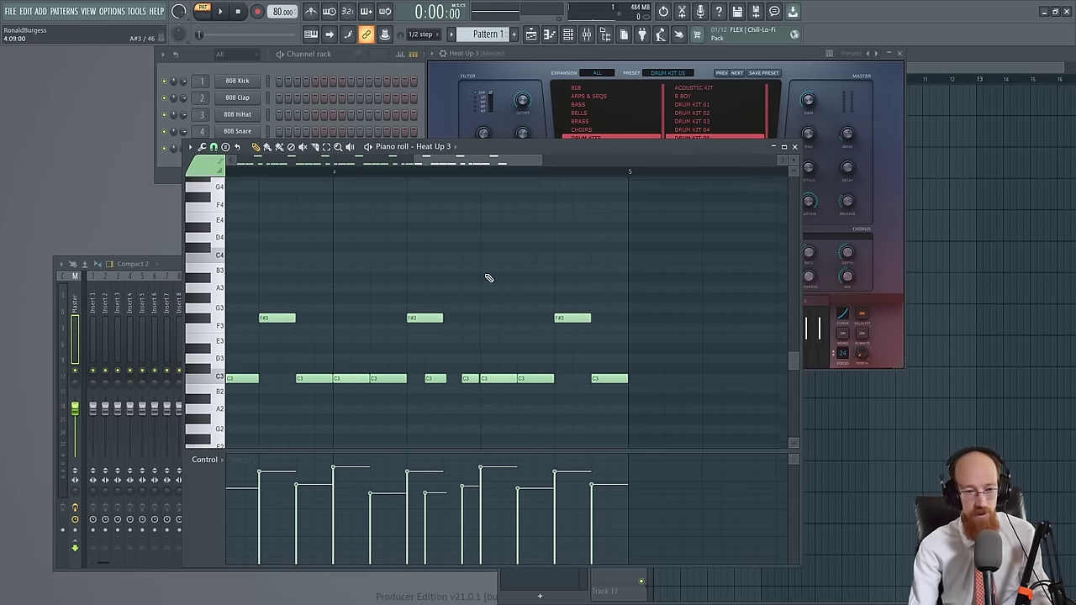
left_click_drag(409, 378, 400, 378)
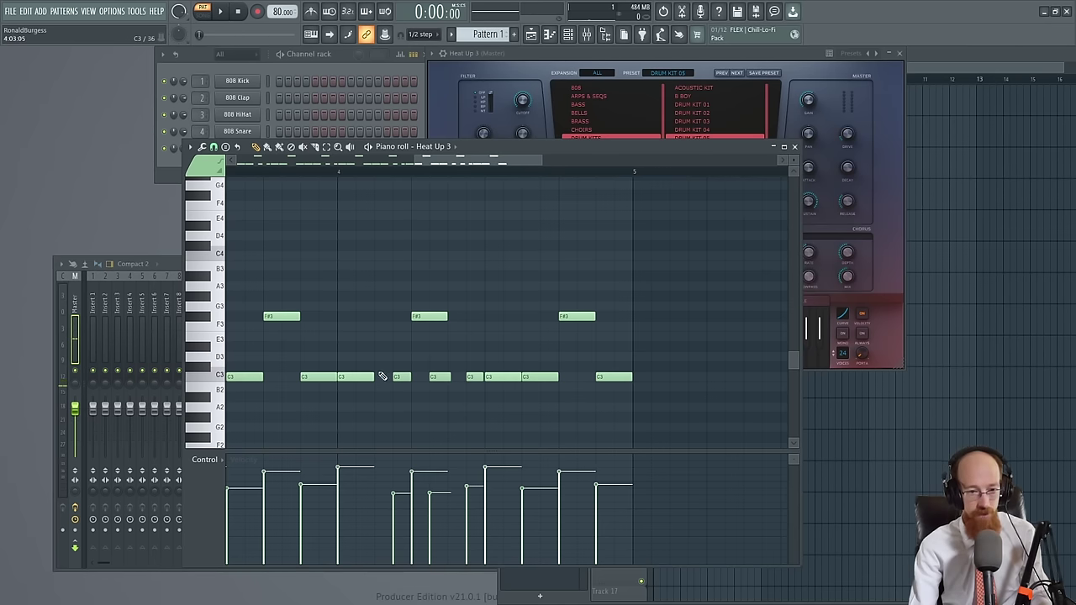
left_click_drag(496, 383, 566, 378)
left_click_drag(558, 330, 580, 314)
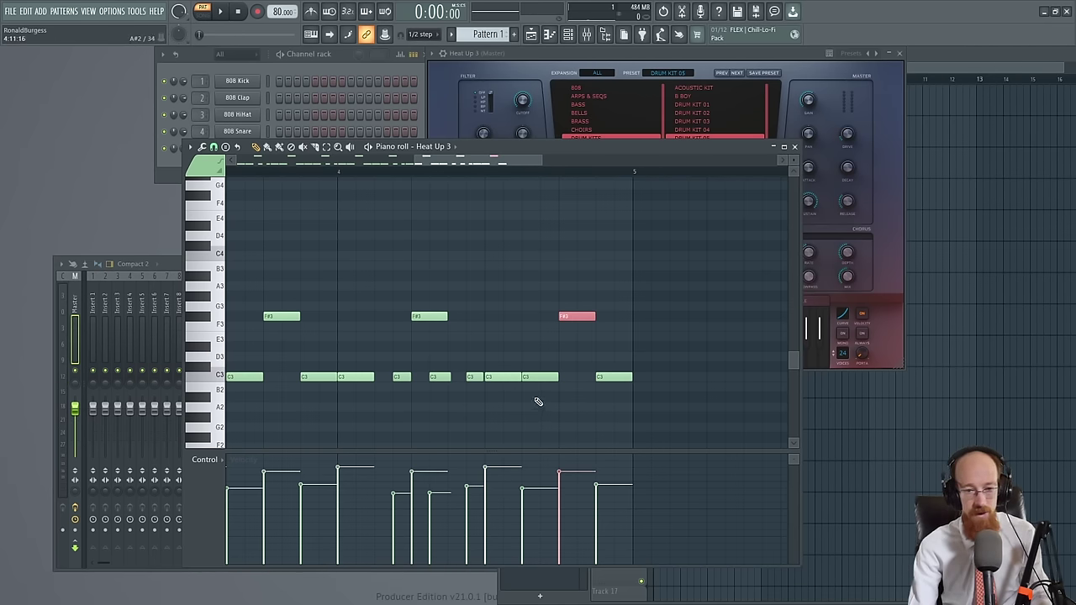
Make the last C3 of bar 4 one step long on step 14 and add a one-step C3 on step 16
left_click(538, 402, "ctrl")
left_click_drag(620, 377, 593, 378)
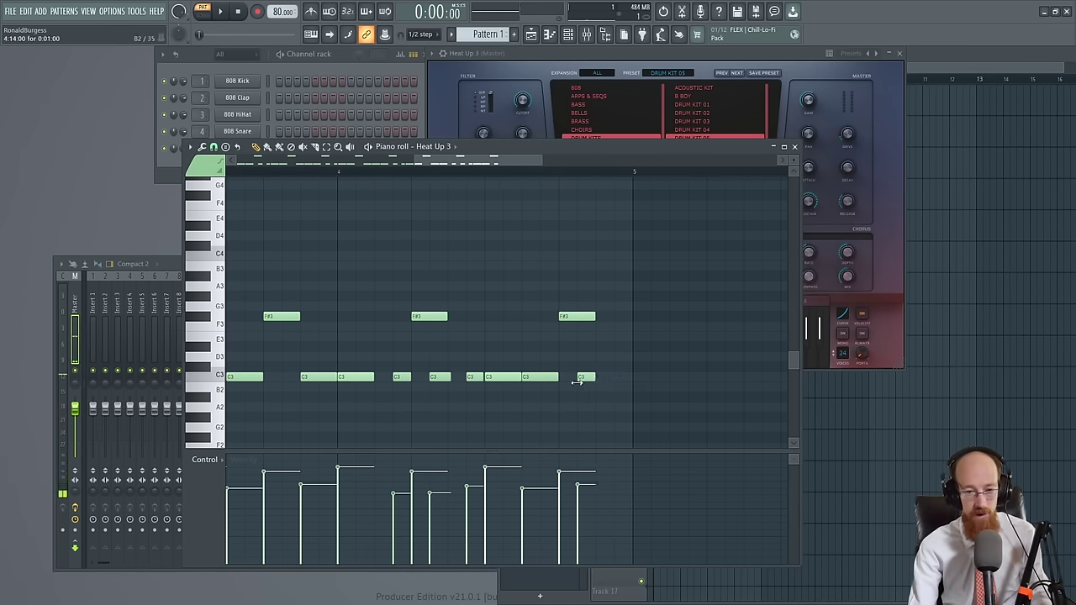
left_click(622, 377)
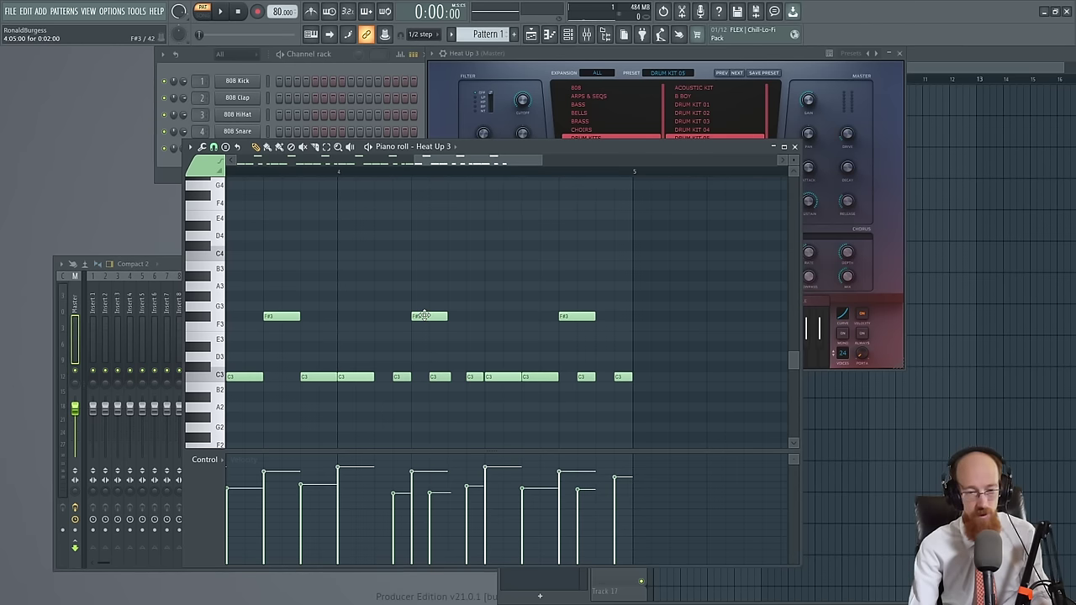
Delete the C3 note on step 11 of bar 4 and play the pattern from bar 4
right_click(540, 375)
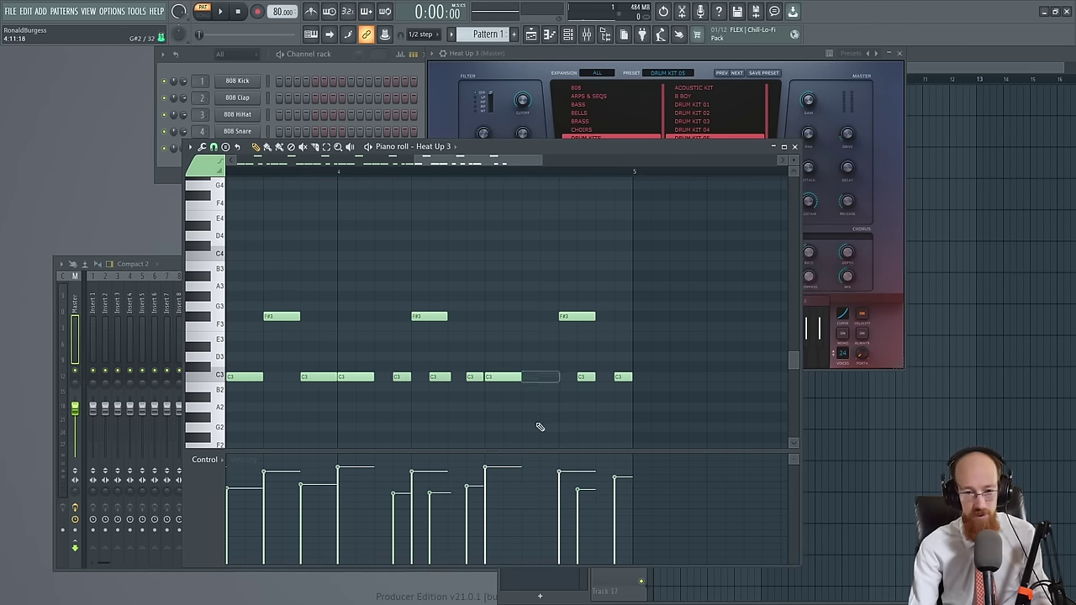
left_click(341, 174)
key("space")
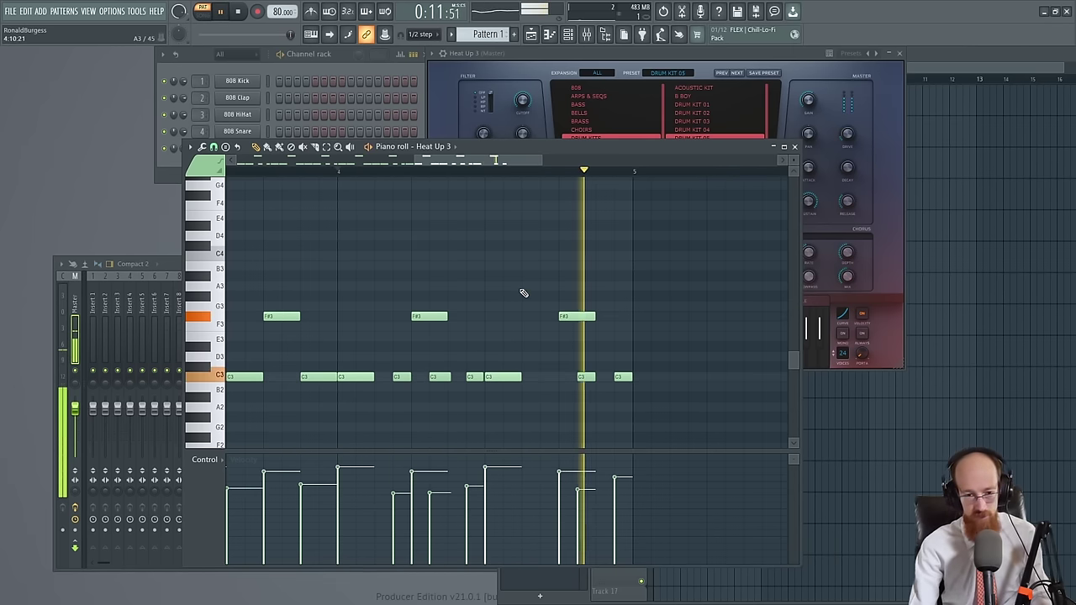
key("space")
Draw a two-step C3 note on step 11 of bar 4 and play the pattern from bar 4
left_click(531, 379)
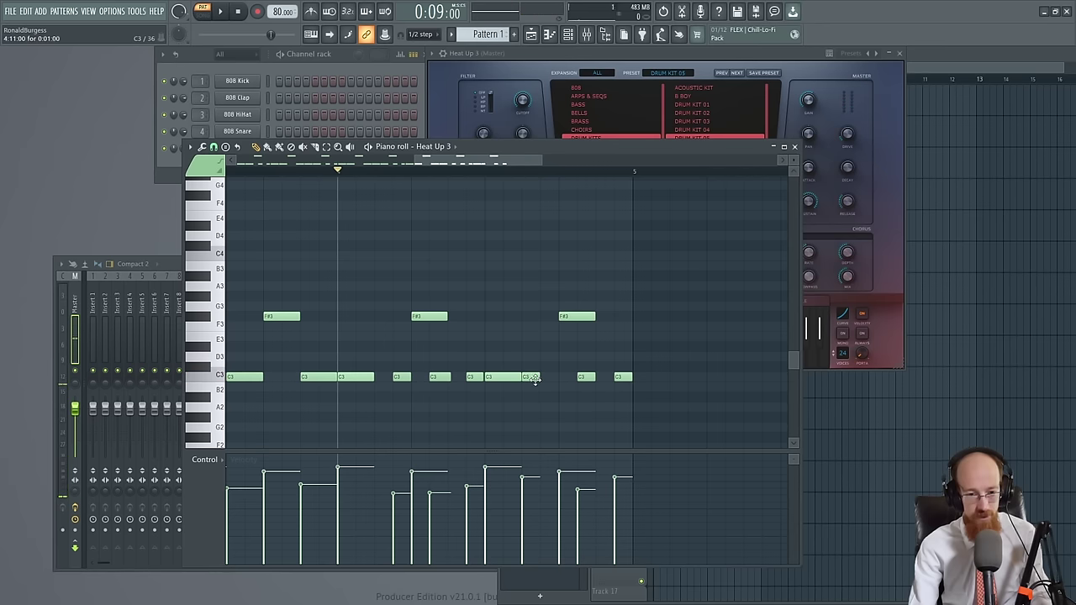
left_click_drag(534, 379, 537, 378)
key("space")
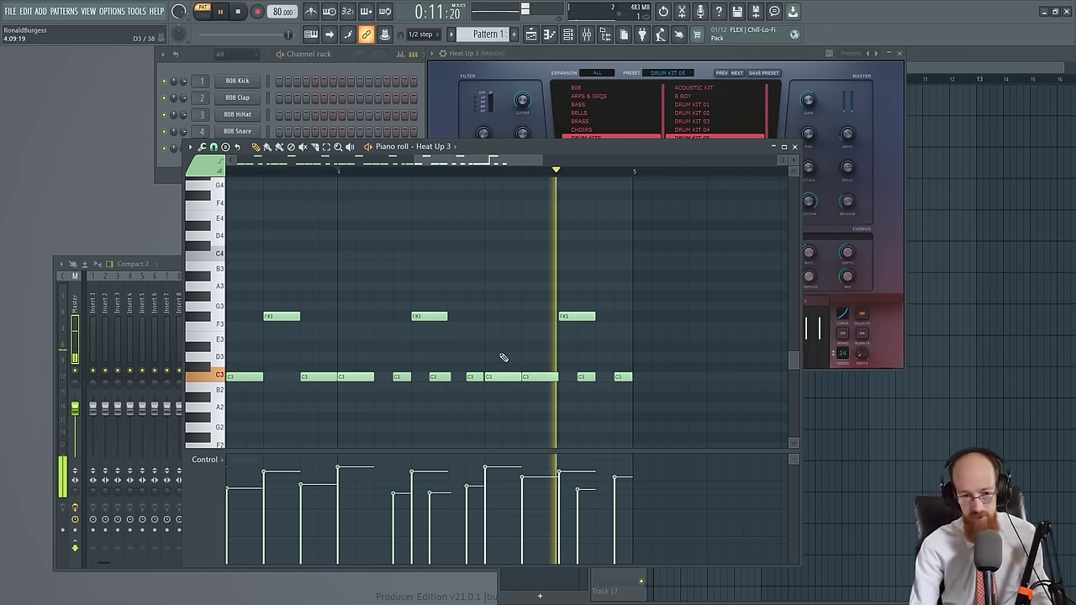
key("space")
Add a C3 note about one step long on step 15 of bar 4 with slightly lowered velocity, and play the pattern from the start
left_click(611, 377)
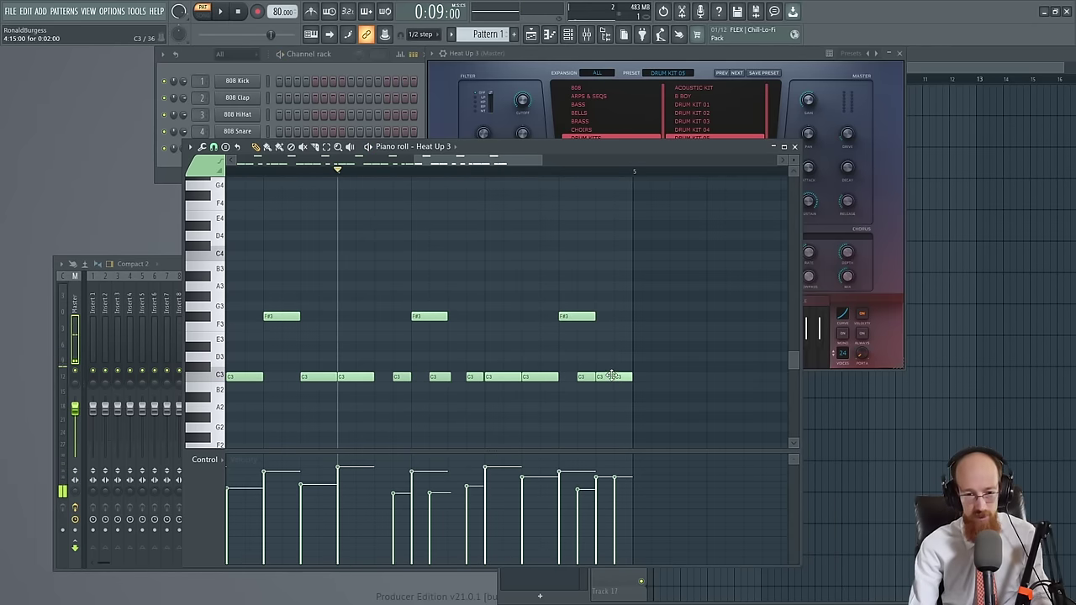
left_click(607, 377, "ctrl")
left_click_drag(630, 377, 607, 385)
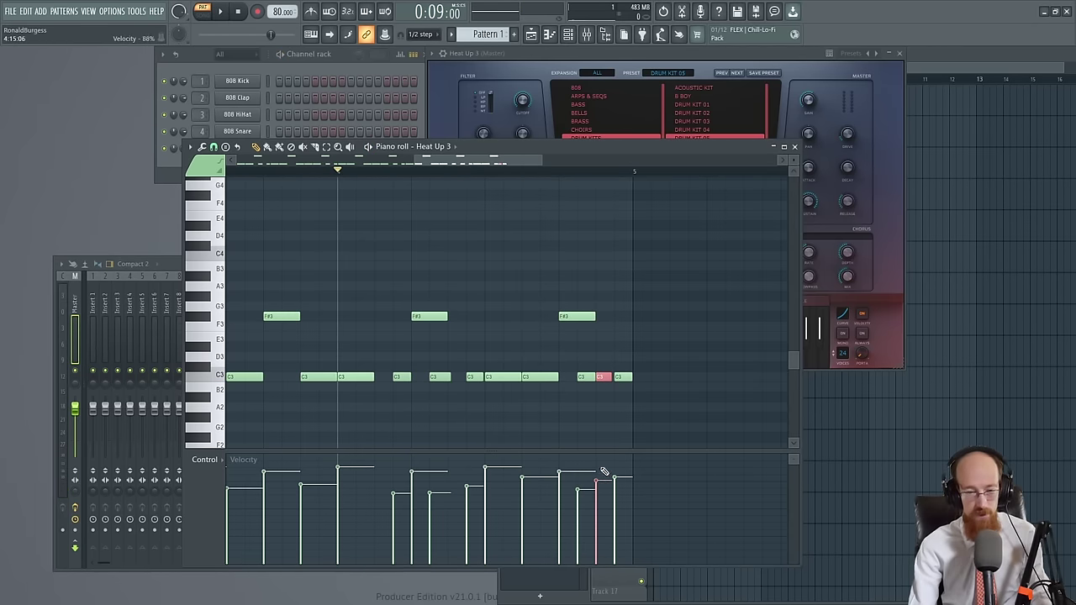
key("space")
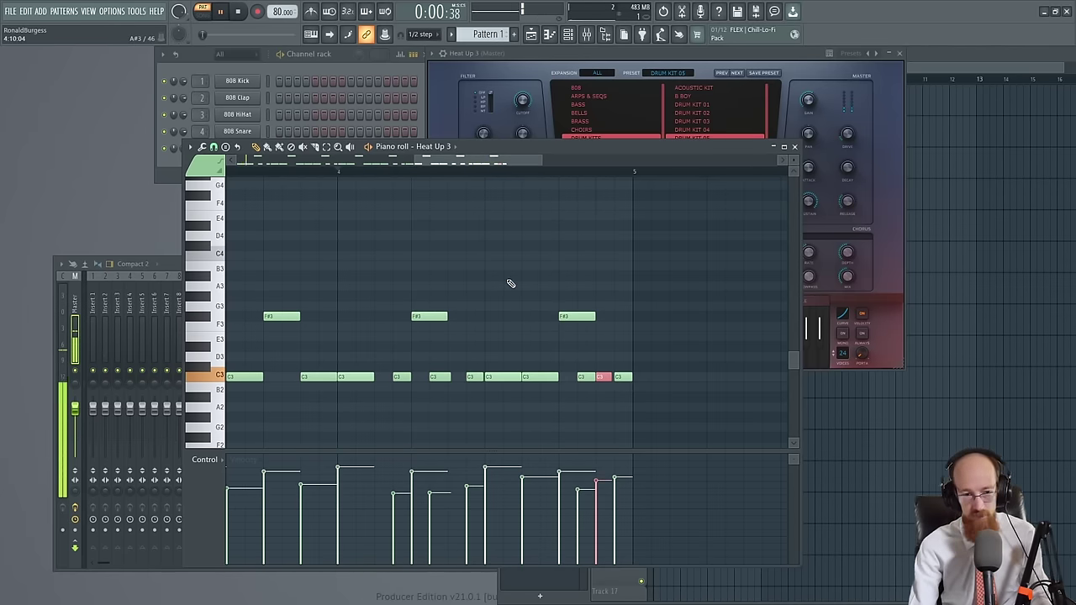
scroll(417, 276, "down", 3)
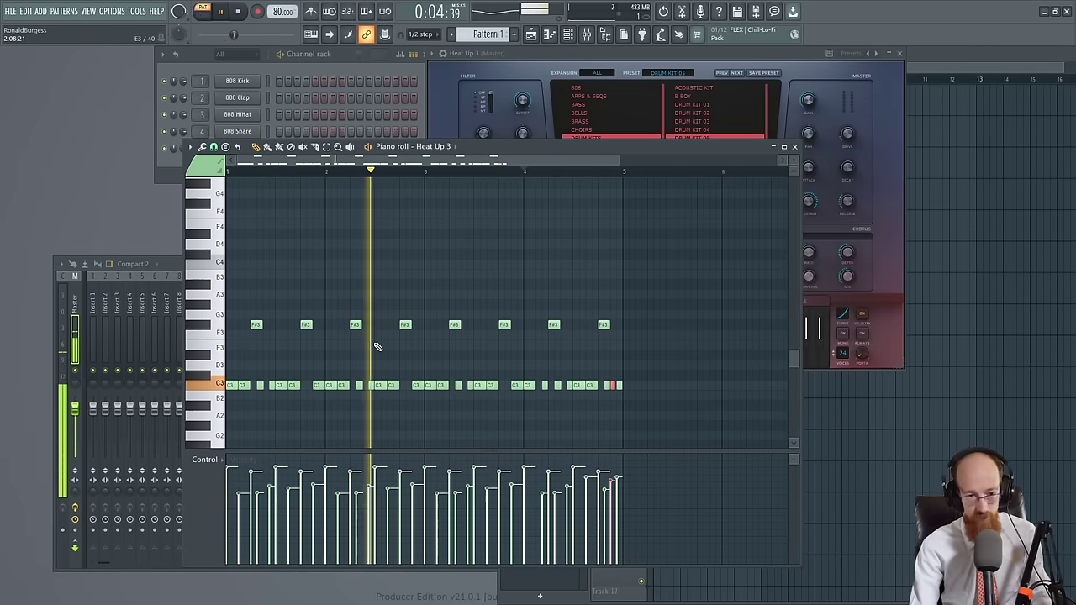
key("space")
Make the last C3 of bar 2 one step long on step 14 and add a one-step C3 on step 16
scroll(385, 376, "up", 4)
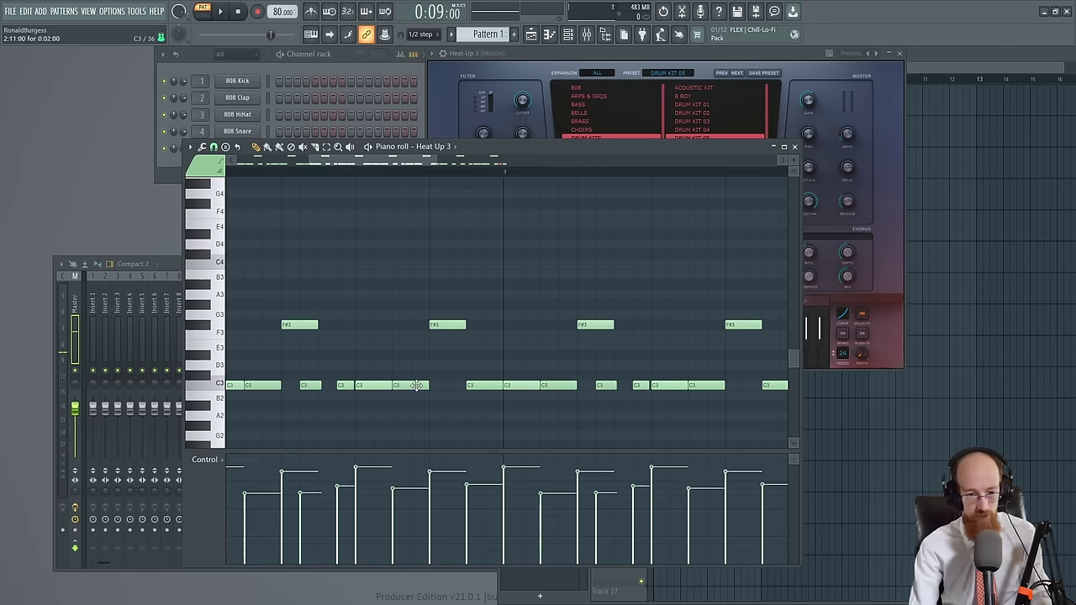
left_click(417, 385)
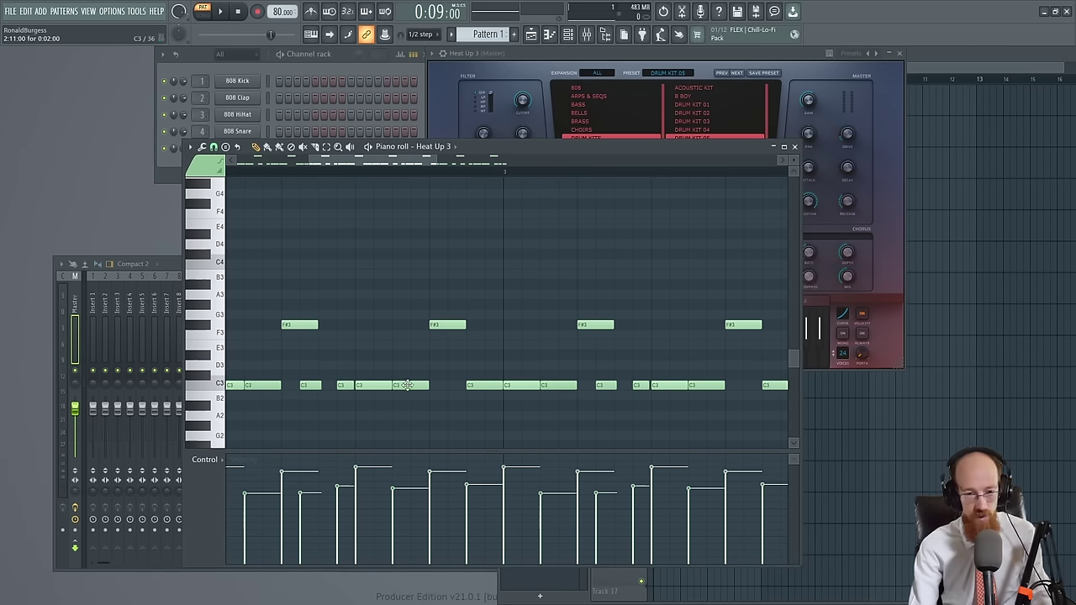
left_click_drag(483, 387, 479, 387)
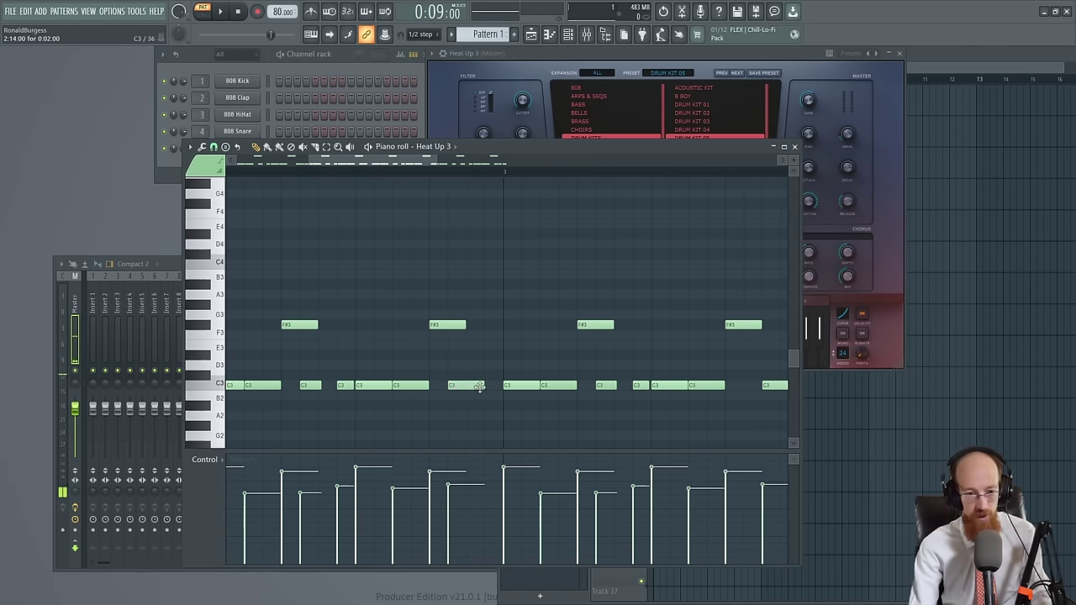
left_click(490, 386)
scroll(526, 347, "down", 2)
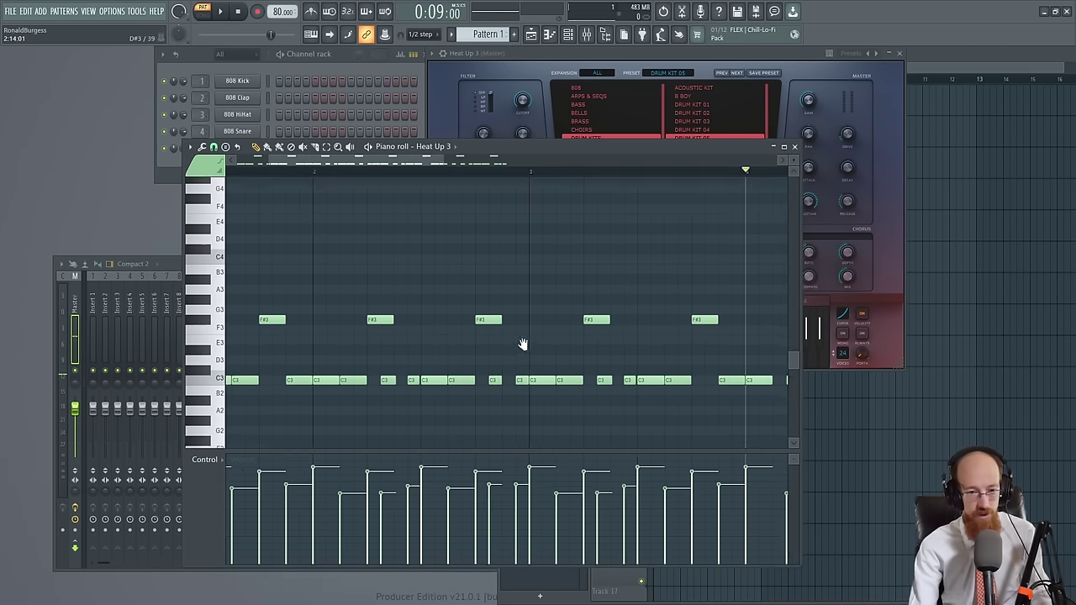
Select the C3 notes on steps 14 and 16 of bar 2 and play the pattern from bar 2
left_click_drag(549, 348, 589, 388)
left_click_drag(576, 391, 576, 390)
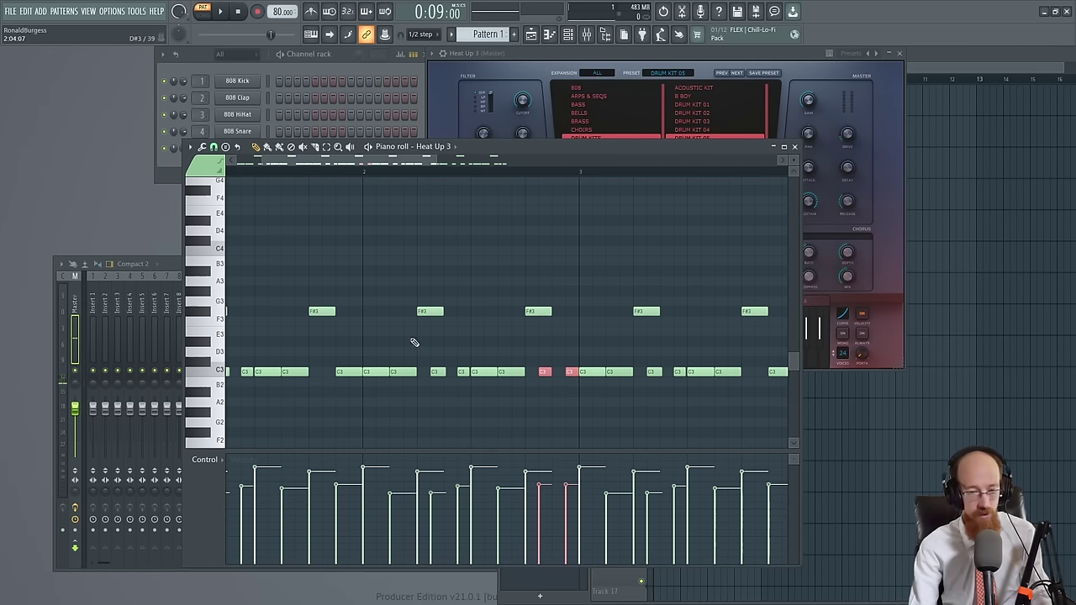
left_click(367, 172)
key("space")
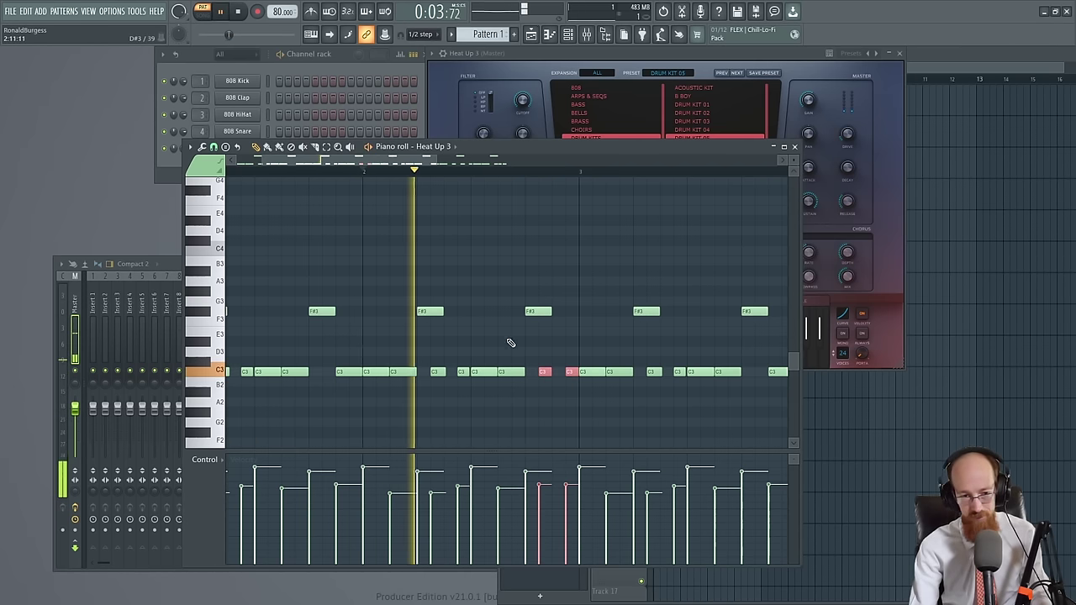
key("space")
Delete the C3 note on step 14 of bar 2, keeping the one on step 16
scroll(548, 368, "up", 2)
right_click(551, 370, "ctrl")
key("space")
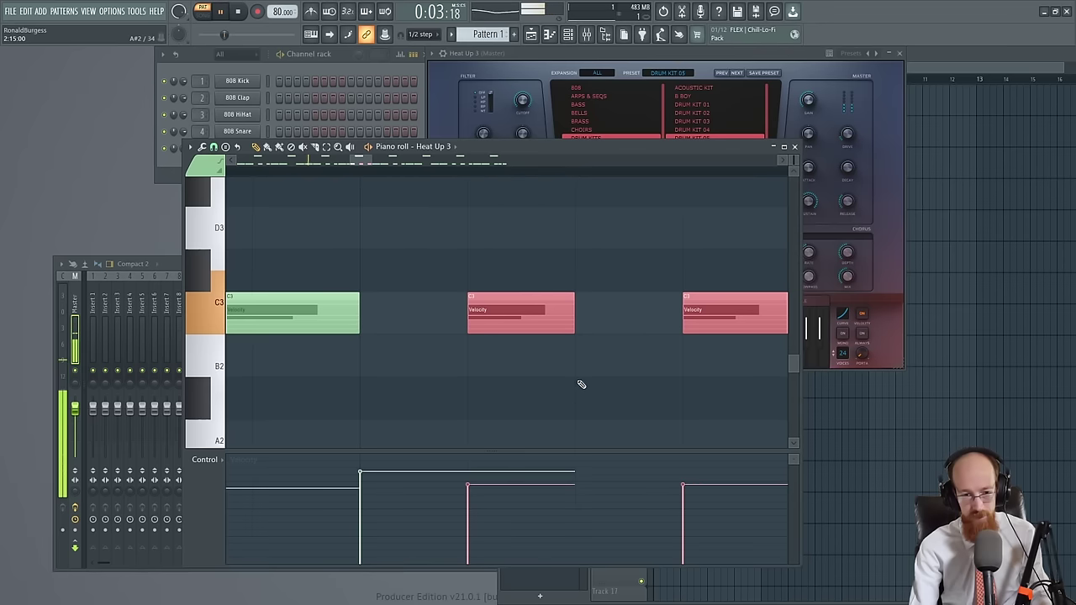
right_click(523, 350, "ctrl")
right_click(455, 349)
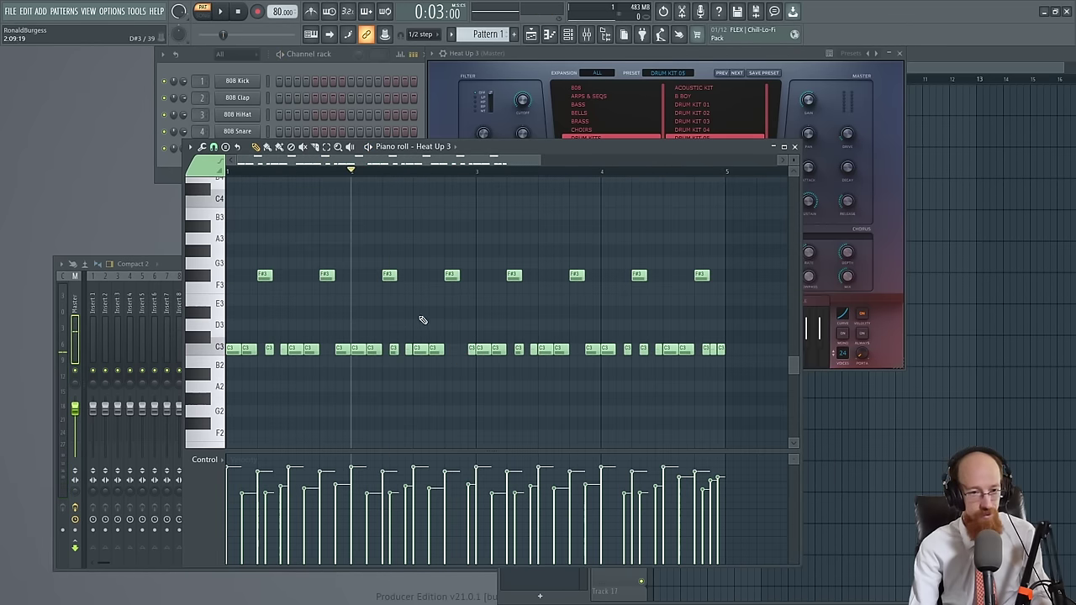
Play the four-bar pattern from bar 2 to check the kick variations
scroll(439, 332, "up", 2)
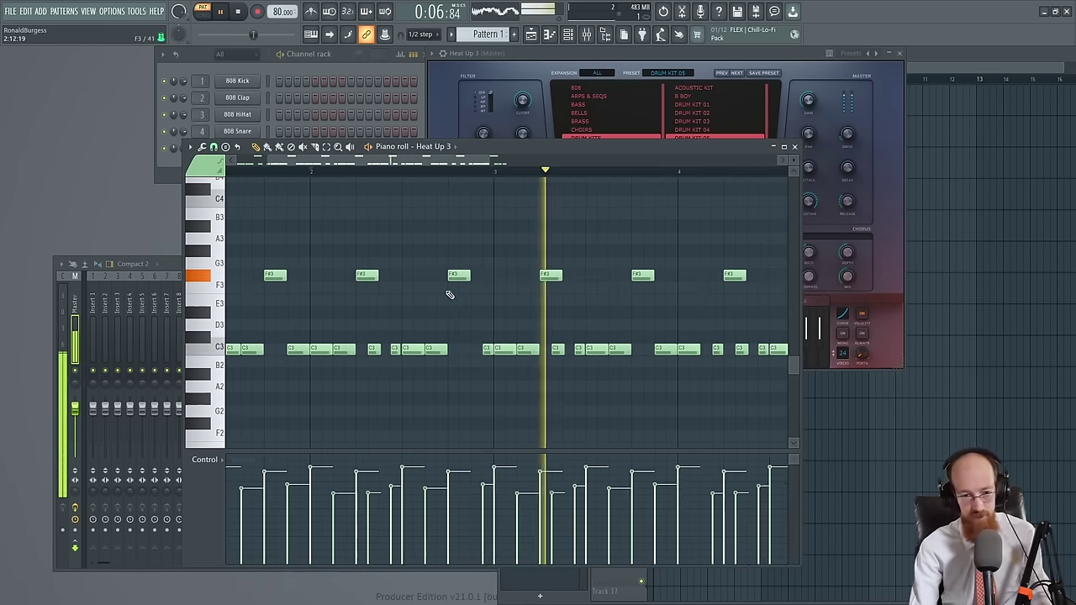
scroll(403, 286, "down", 2)
key("space")
scroll(403, 318, "up", 1)
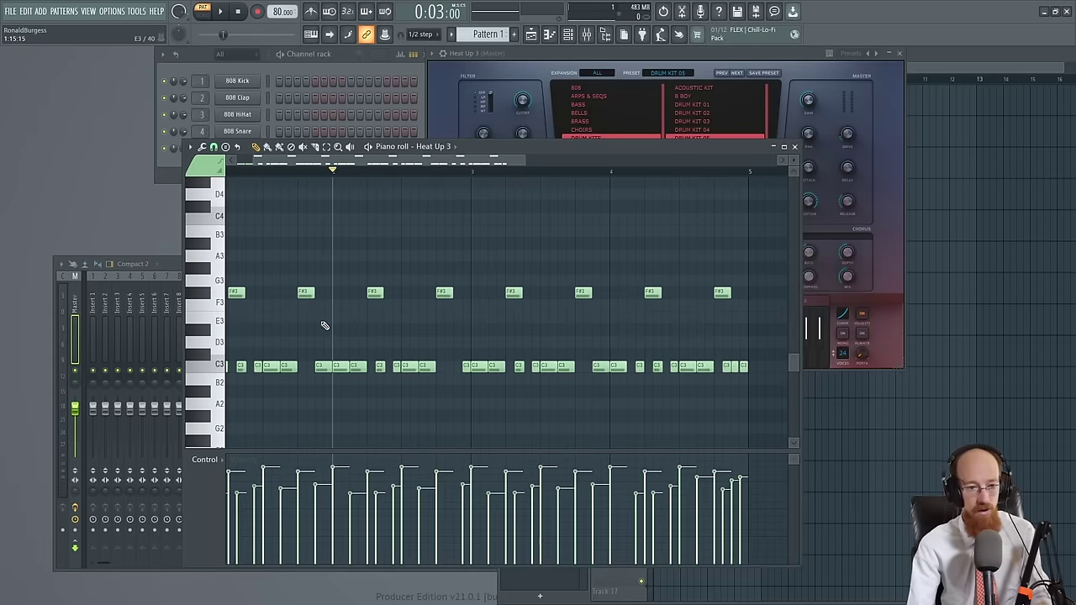
Place Pattern 1 in the playlist and move the clip to the start of bar 1 on Track 1
scroll(609, 341, "up", 1)
scroll(252, 312, "up", 2)
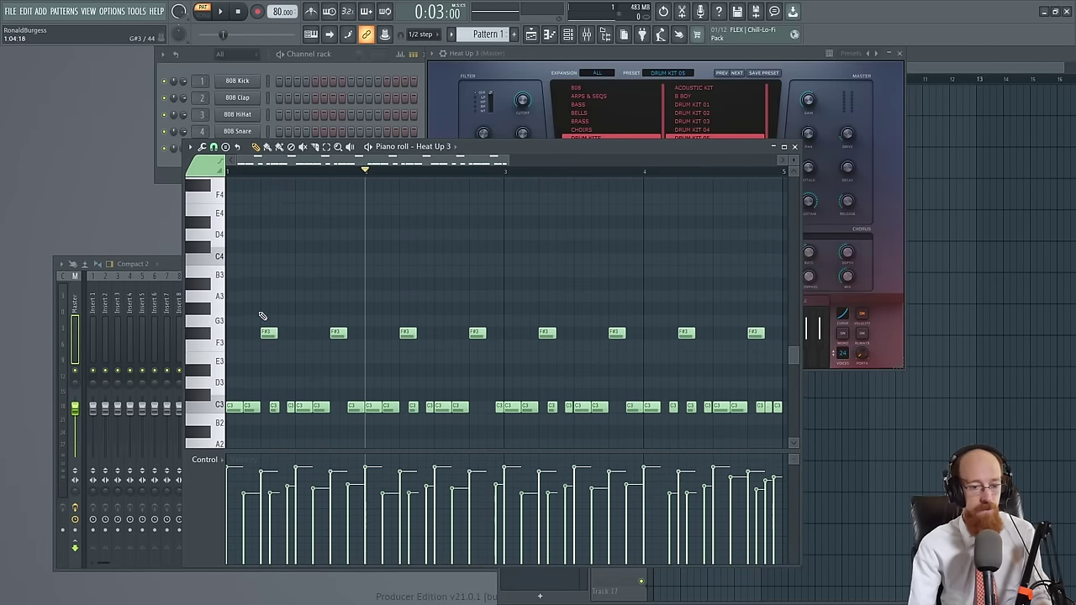
scroll(458, 340, "down", 1)
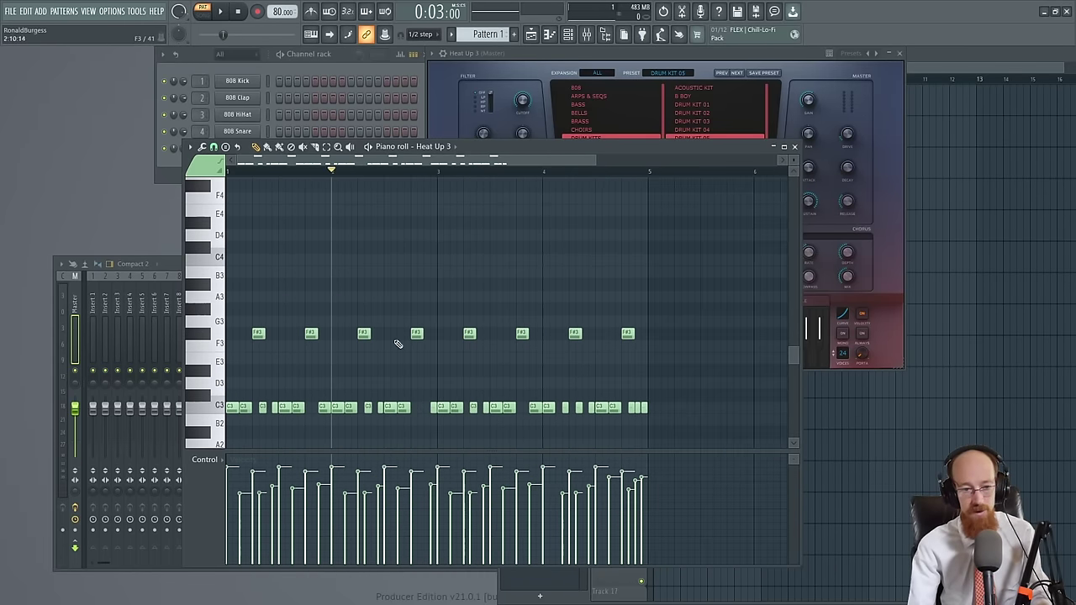
left_click(945, 129)
left_click(945, 129)
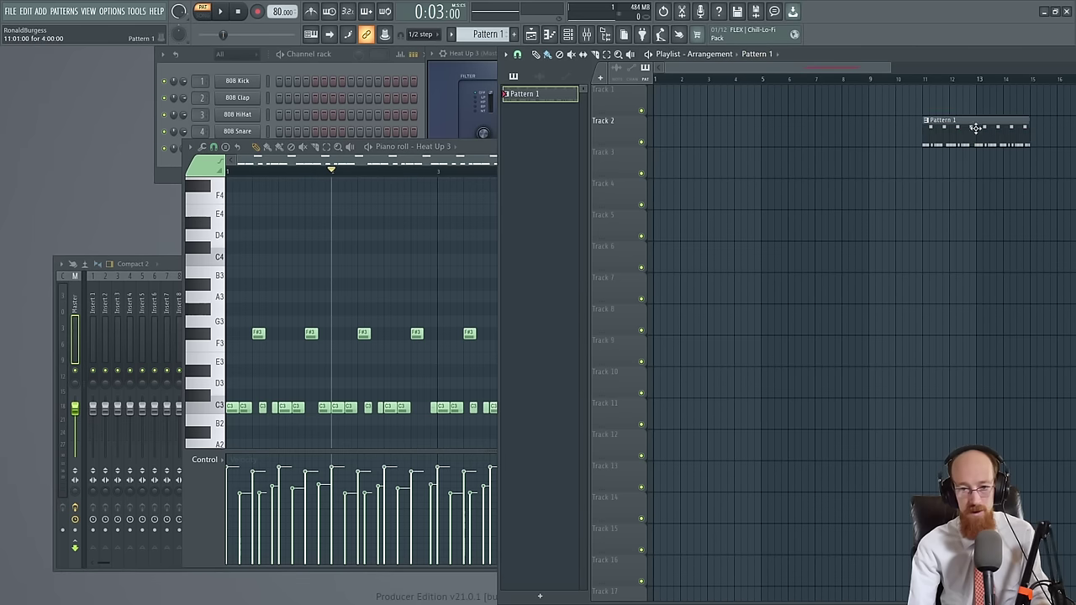
left_click_drag(973, 128, 701, 101)
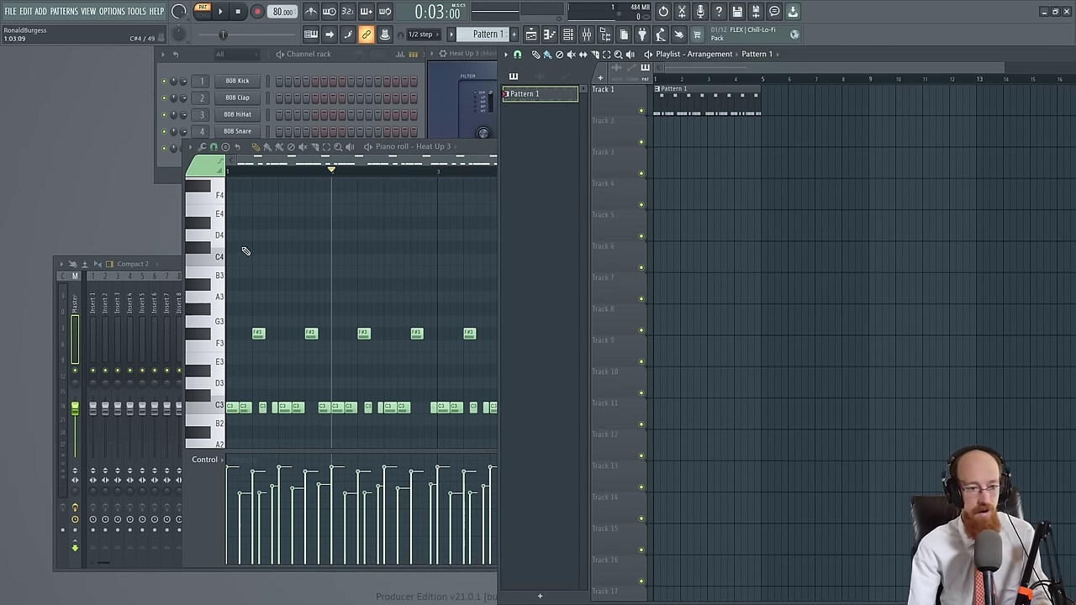
Rename the Heat Up 3 channel as Drums
left_click(162, 179)
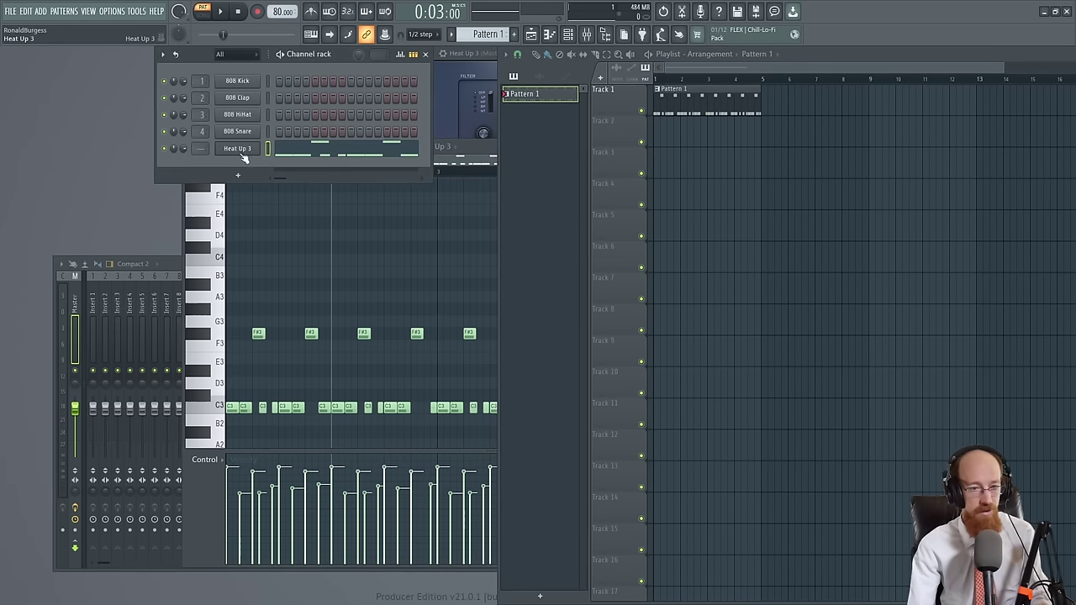
left_click(248, 151)
key("F2")
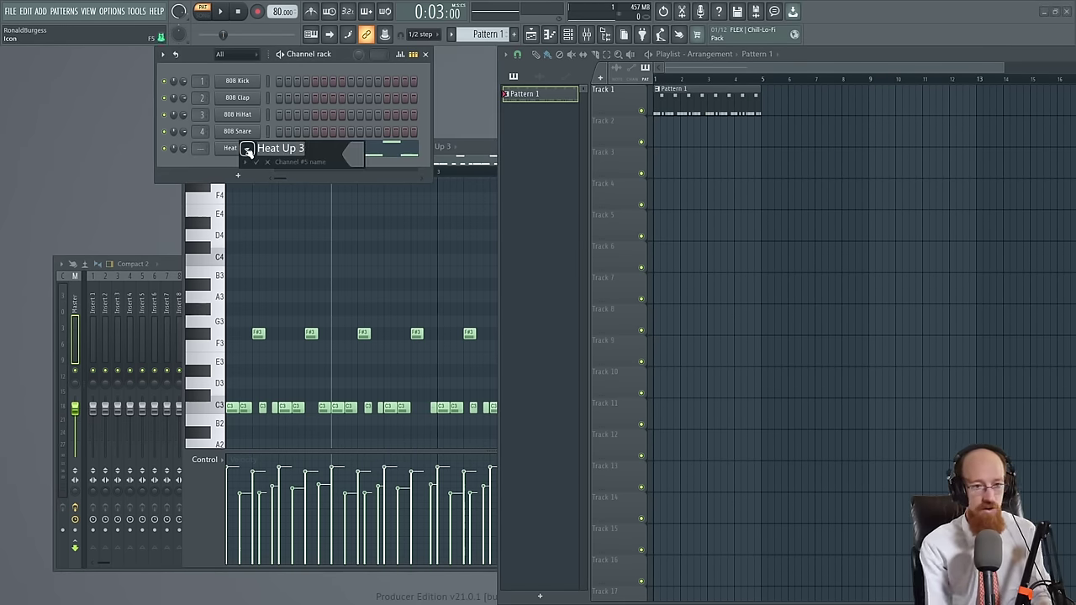
type("Drums")
key("Return")
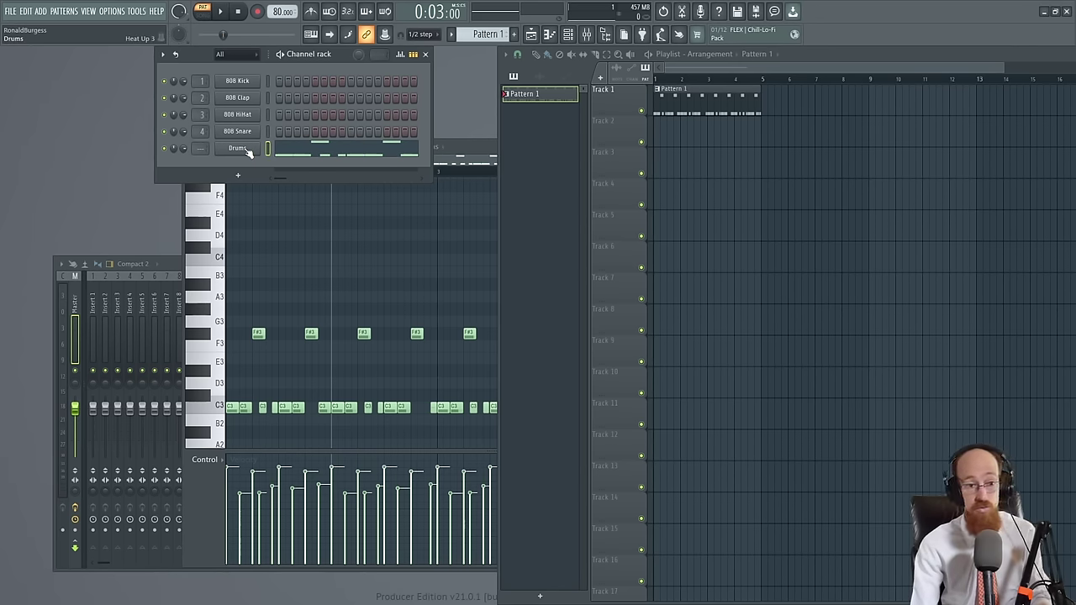
Return to the Drums piano roll, add a one-step F#4 note at the start of bar 1 and select it
left_click(202, 487)
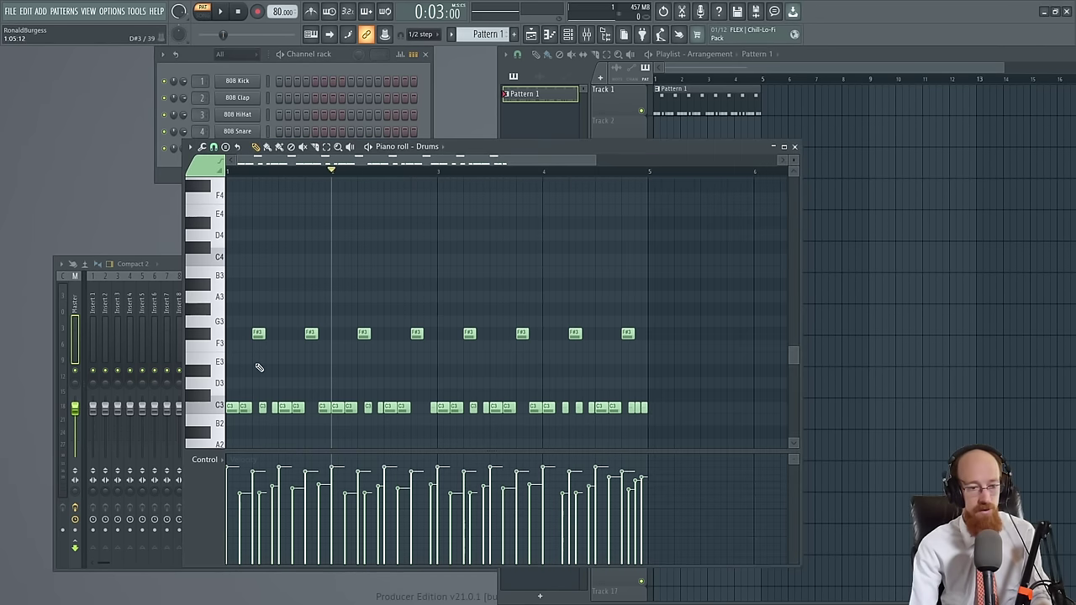
scroll(200, 297, "up", 2)
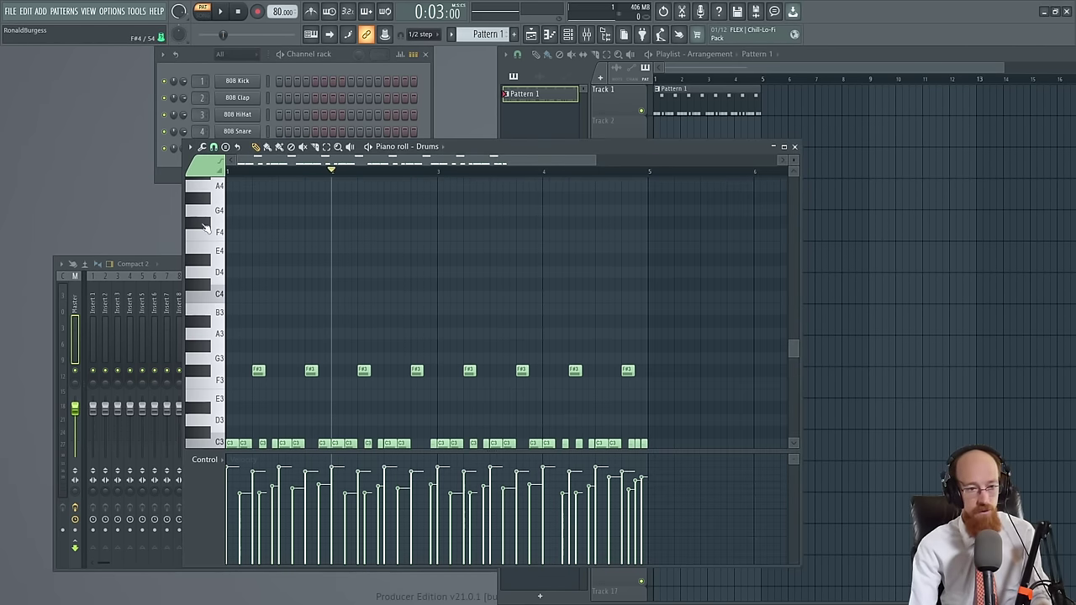
left_click(228, 223)
scroll(289, 238, "up", 2, "ctrl")
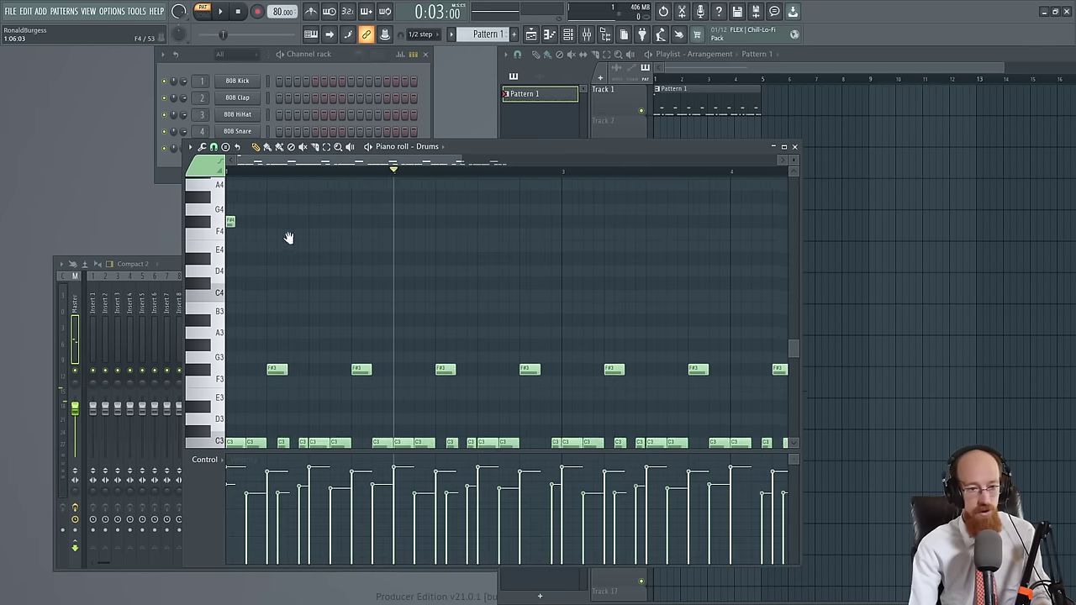
left_click_drag(288, 238, 324, 255)
scroll(355, 291, "down", 2, "ctrl")
left_click(231, 238, "ctrl")
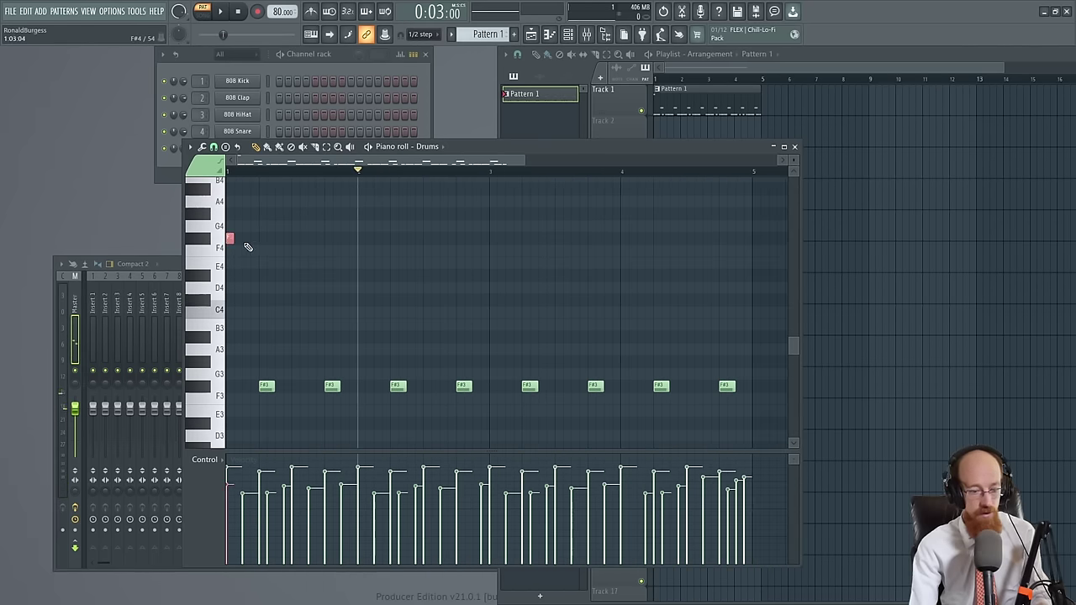
Repeat the F#4 note on every step until it fills all four bars, and clear the selection
key("ctrl+b")
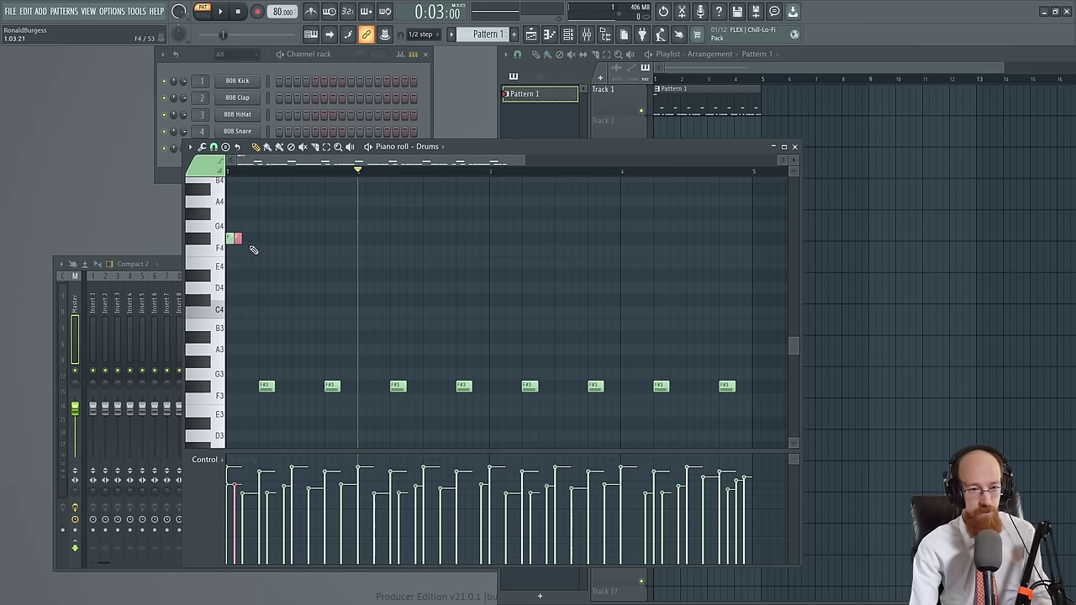
mouse_move(231, 239)
left_mouse_down()
mouse_move(342, 235)
mouse_move(227, 257)
left_mouse_up()
key("ctrl+b")
key("ctrl+b")
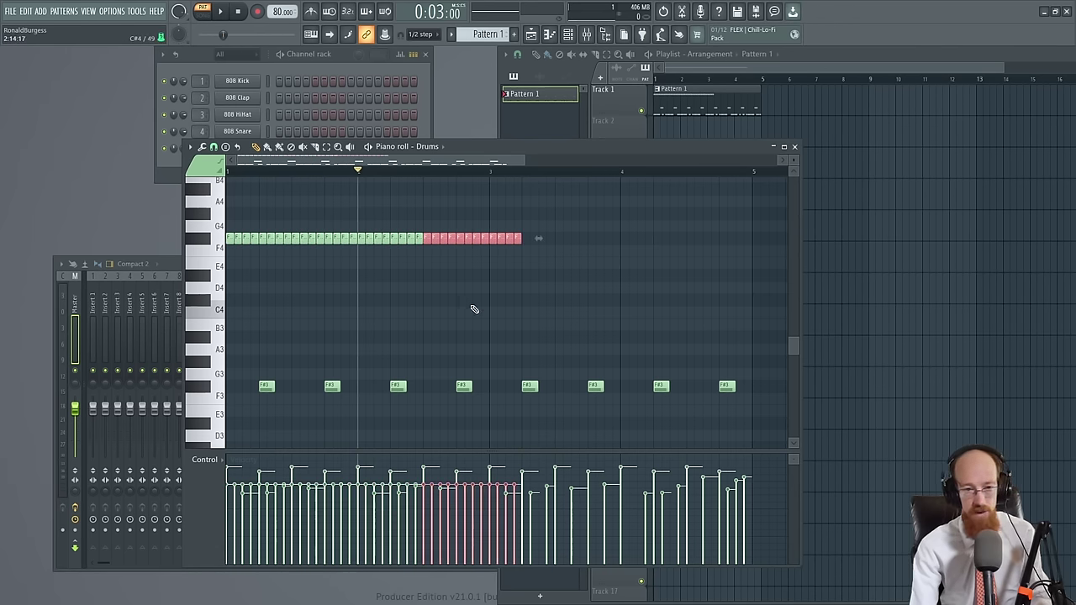
scroll(546, 280, "down", 2)
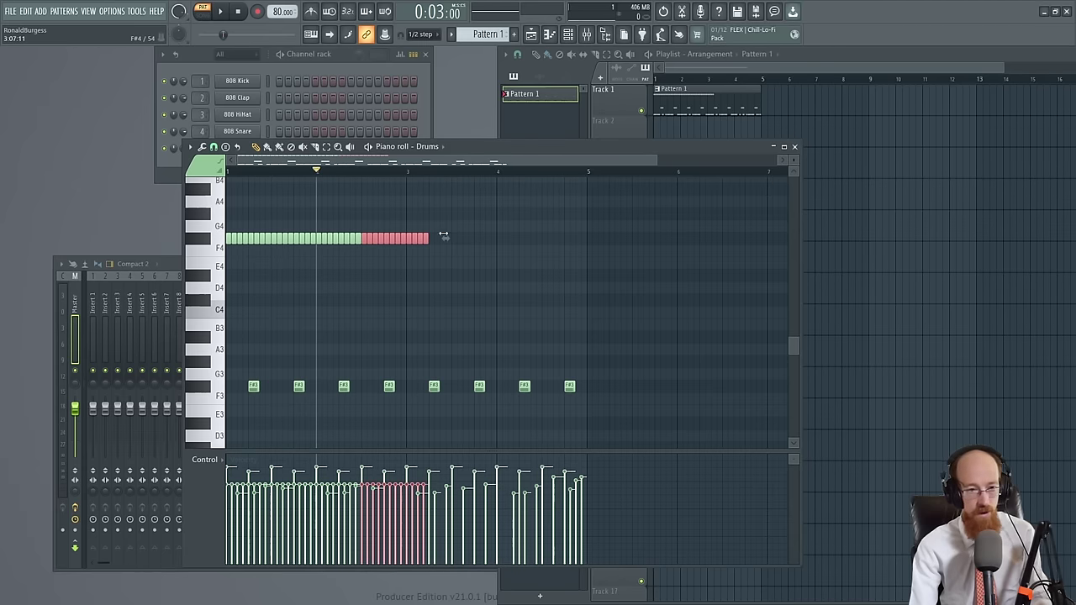
key("ctrl+b")
key("ctrl+b")
left_click(590, 209, "ctrl")
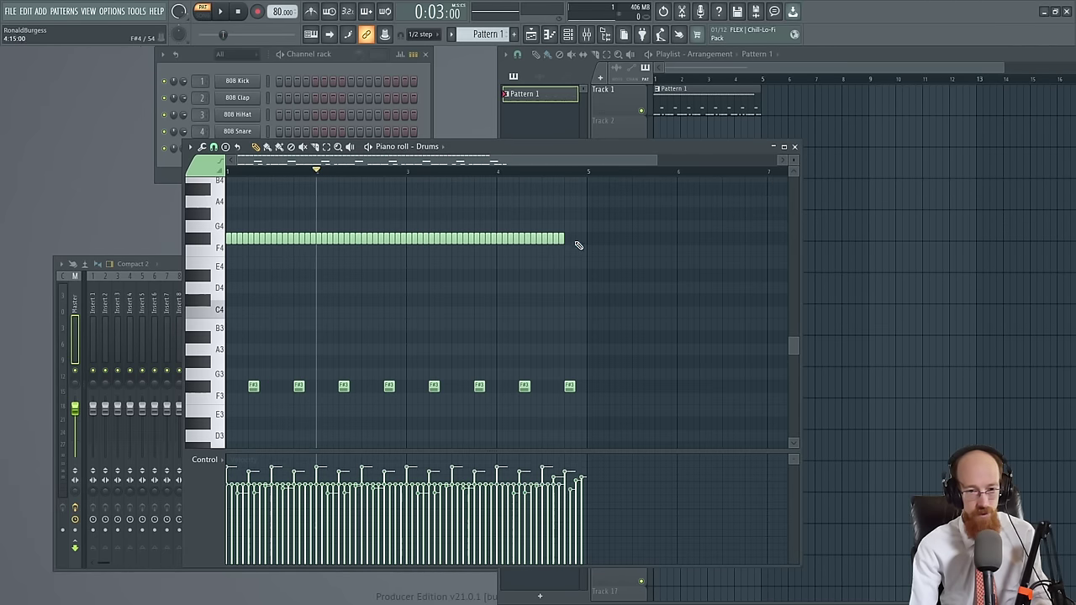
left_click_drag(570, 238, 546, 247, "ctrl")
key("ctrl+b")
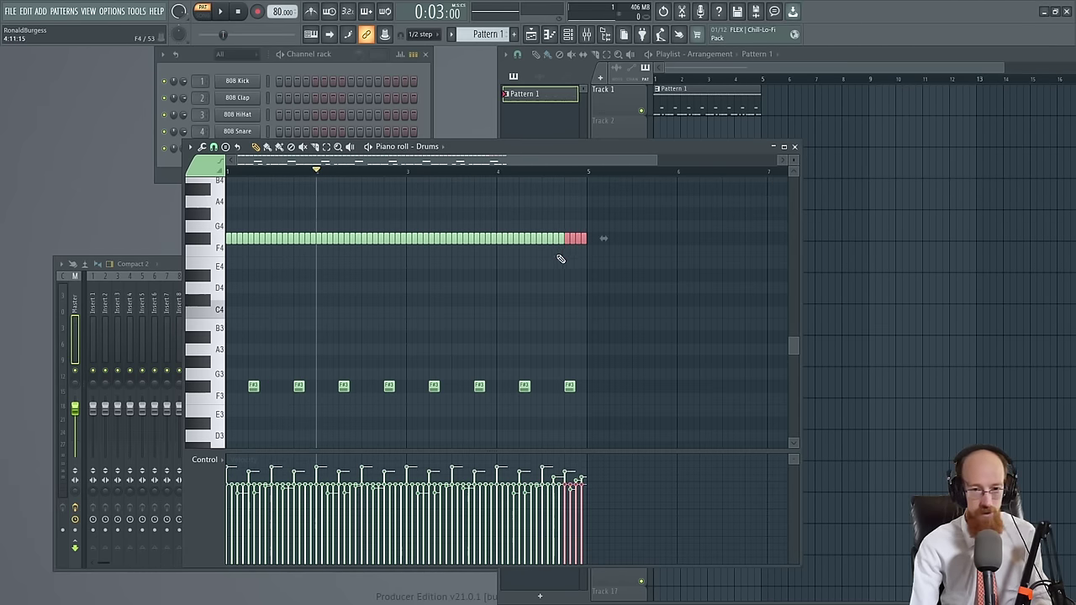
key("ctrl+d")
Return the playhead to bar 1, select all F#4 notes and lower their velocity to about 54%
scroll(270, 310, "up", 2)
scroll(271, 310, "up", 5)
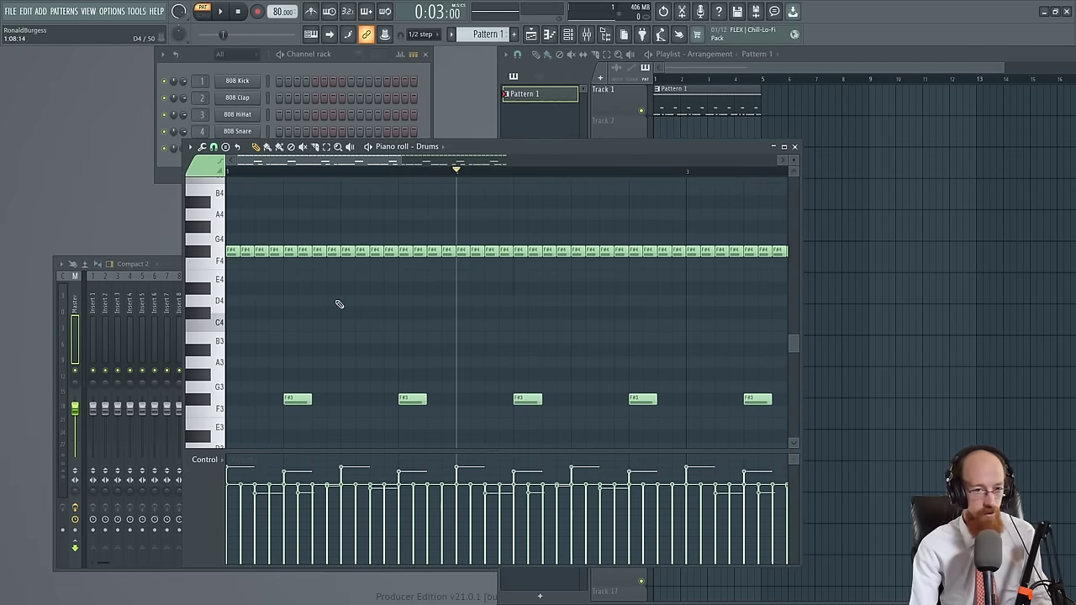
left_click_drag(269, 174, 229, 173)
scroll(339, 300, "down", 5)
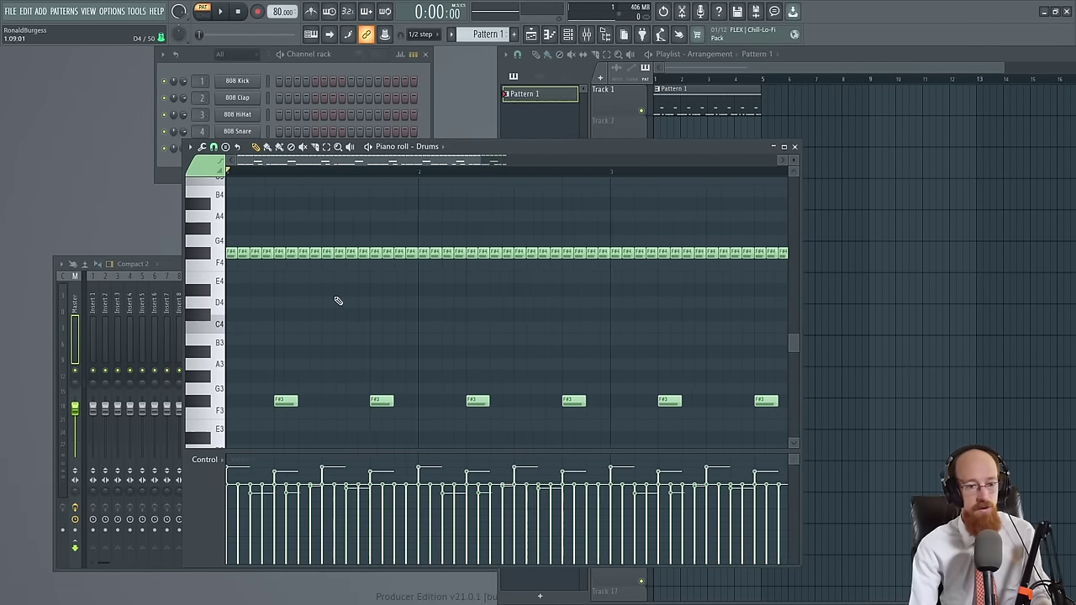
left_click(217, 262)
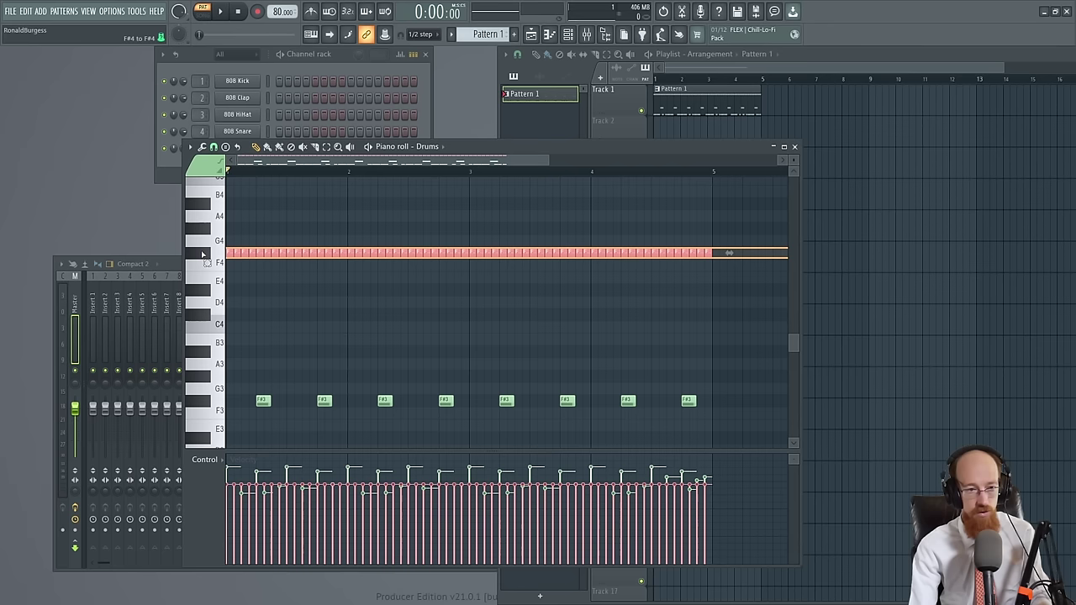
left_click_drag(710, 513, 216, 510)
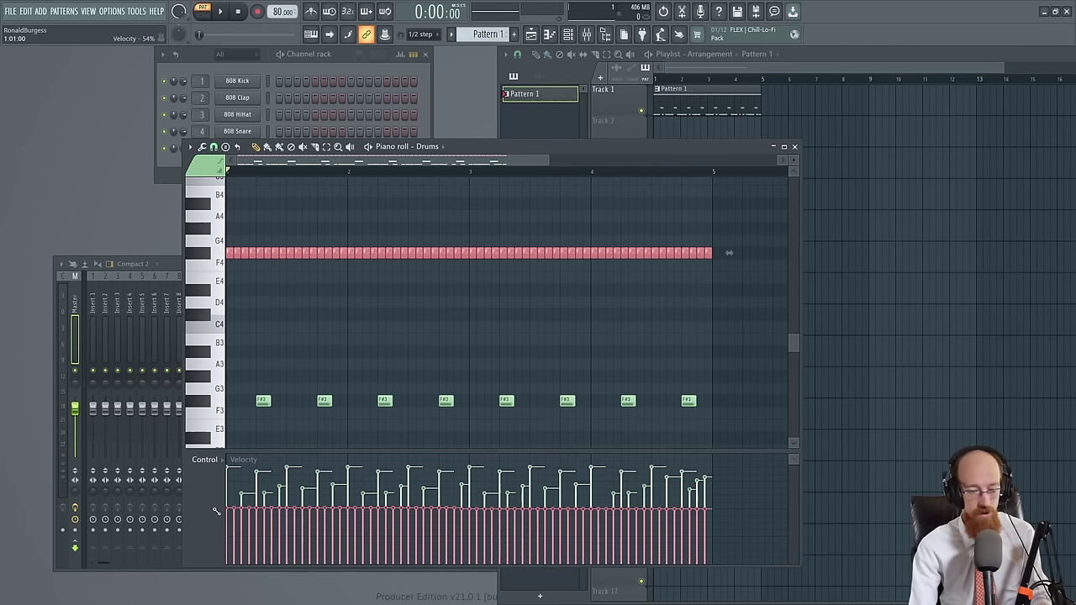
Deselect the notes and play the pattern from the beginning to hear the quieter F#4 notes
left_click(294, 313)
key("space")
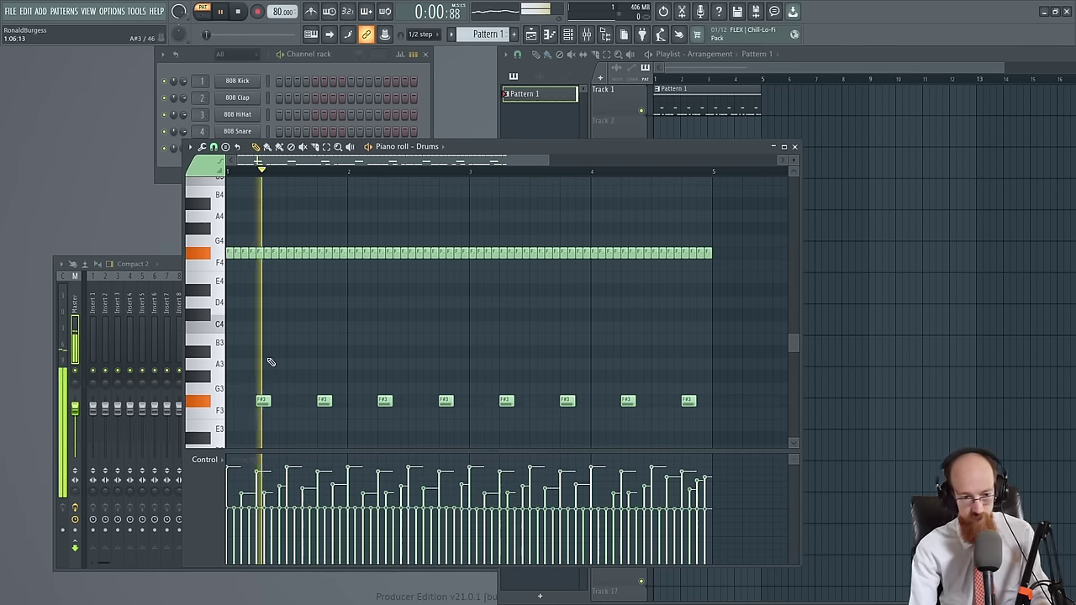
scroll(269, 354, "up", 3)
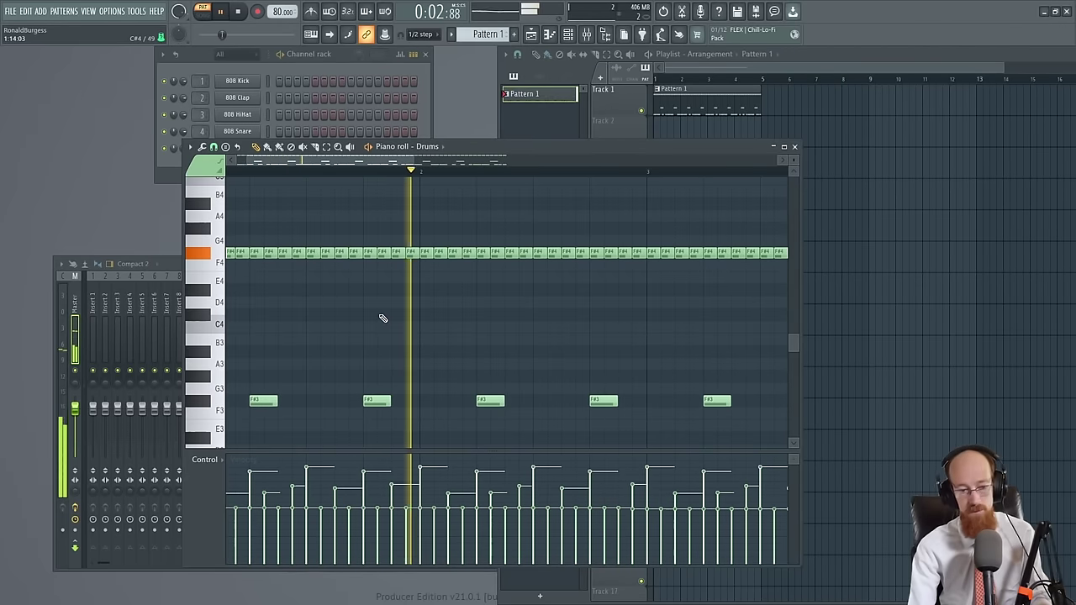
key("space")
Select all F#4 notes and shorten them together to slightly less than one step, leaving small gaps between them
scroll(365, 329, "down", 3)
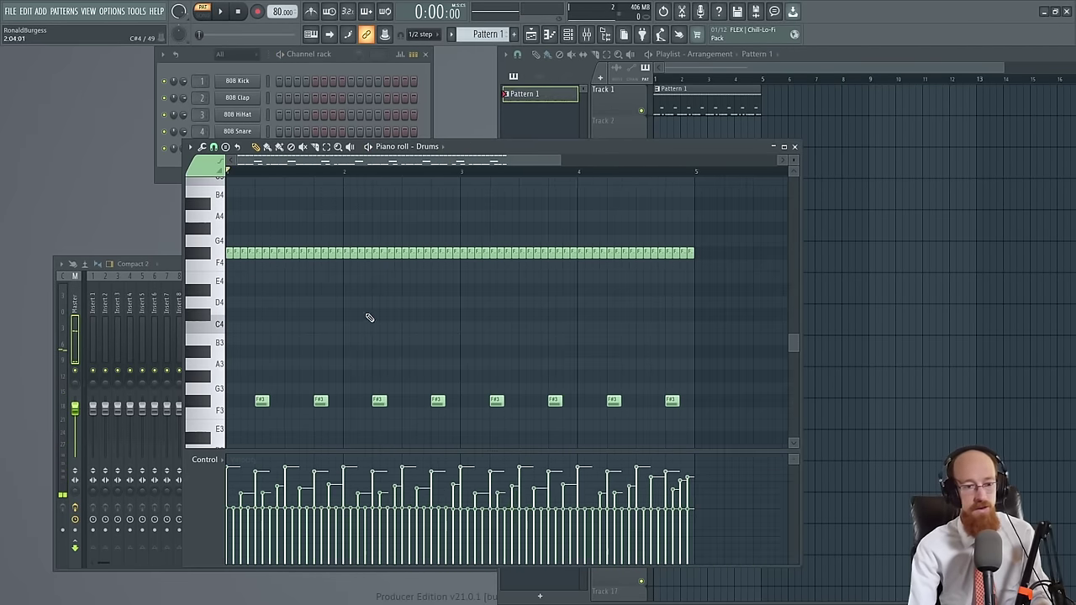
double_click(206, 256)
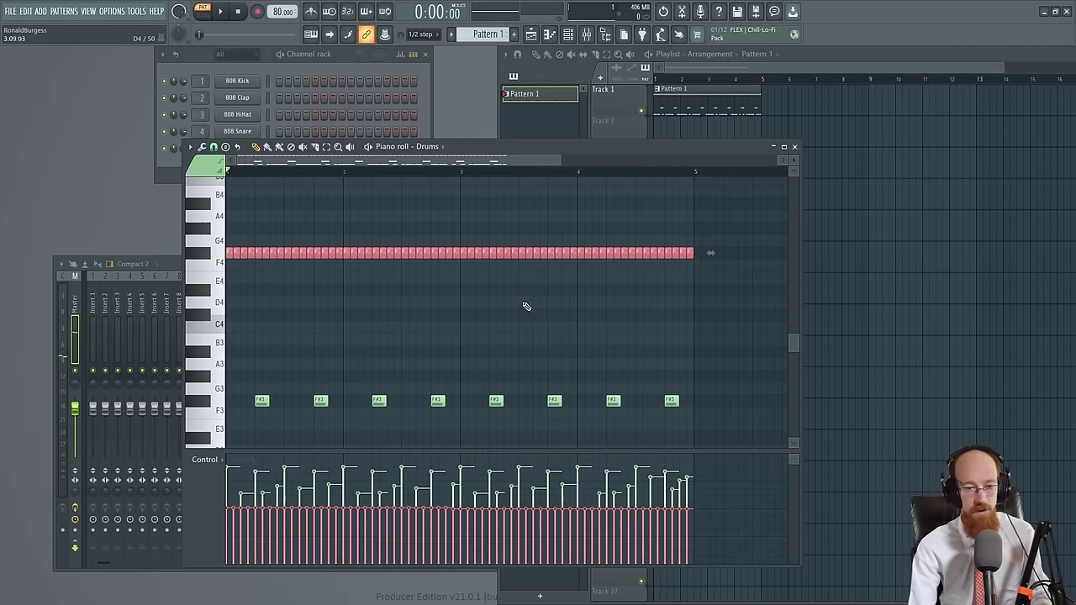
scroll(677, 298, "up", 2)
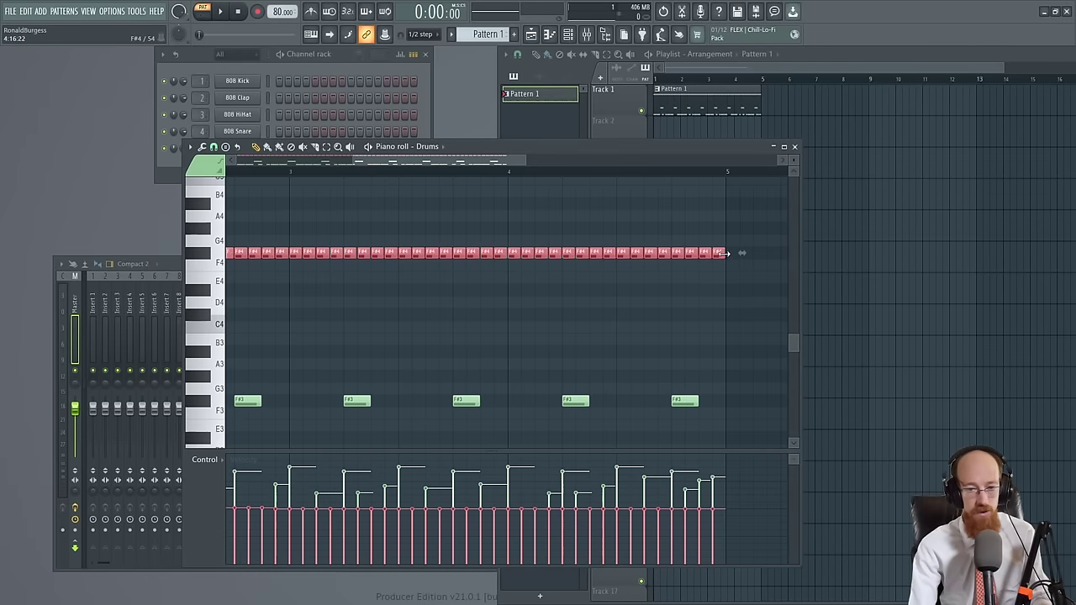
left_click(472, 313)
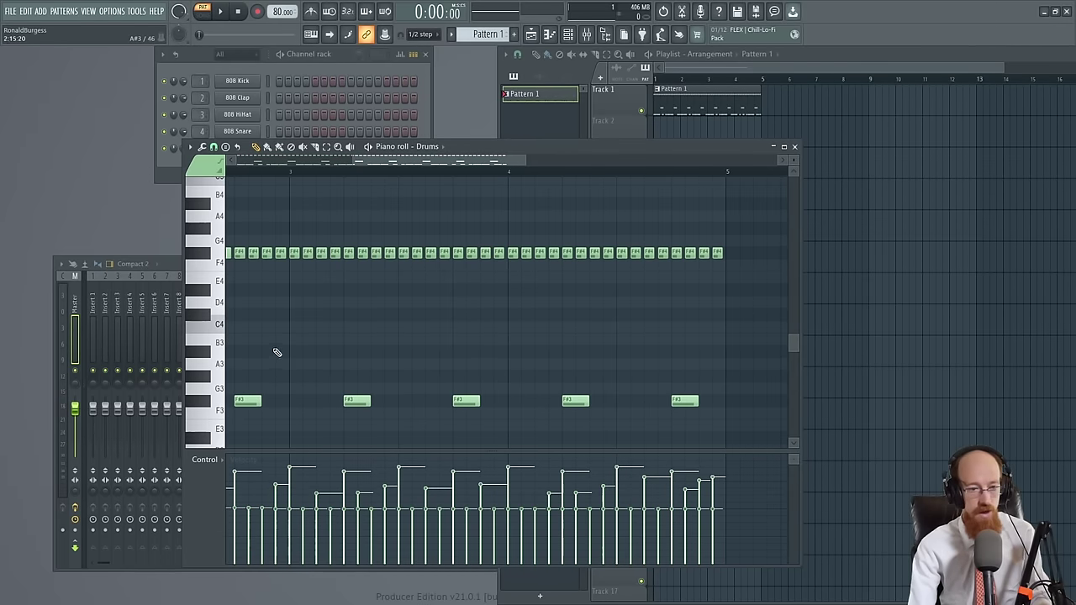
Select all F#4 notes again and draw rising velocity ramps over each beat of bar 1
scroll(252, 336, "down", 2)
scroll(223, 290, "down", 1)
double_click(206, 261)
scroll(254, 395, "up", 1)
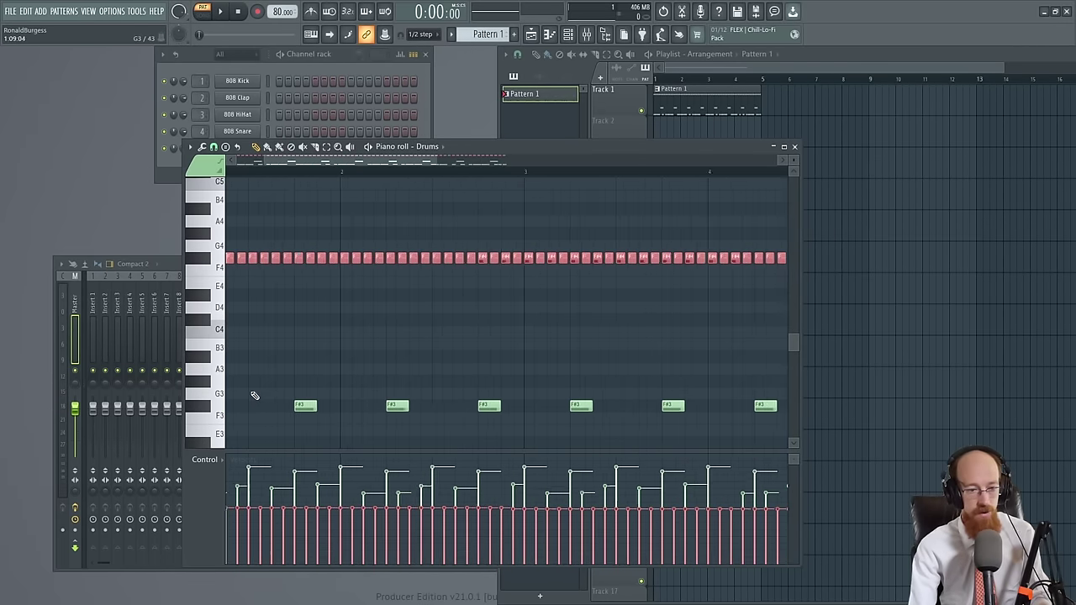
scroll(255, 395, "up", 1)
left_click_drag(254, 395, 682, 350)
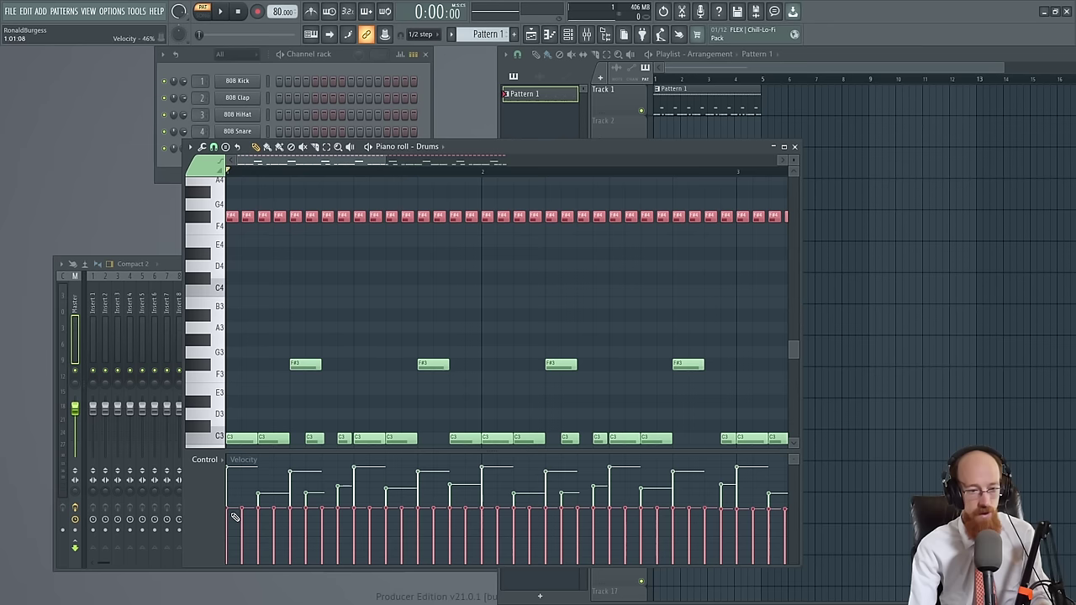
mouse_move(235, 516)
left_mouse_down()
mouse_move(282, 498)
mouse_move(289, 518)
mouse_move(338, 499)
mouse_move(369, 506)
mouse_move(357, 519)
mouse_move(385, 514)
mouse_move(402, 483)
mouse_move(421, 507)
mouse_move(471, 486)
left_mouse_up()
Draw rising velocity ramps for the selected F#4 notes over each beat of bar 2
scroll(383, 496, "right", 3)
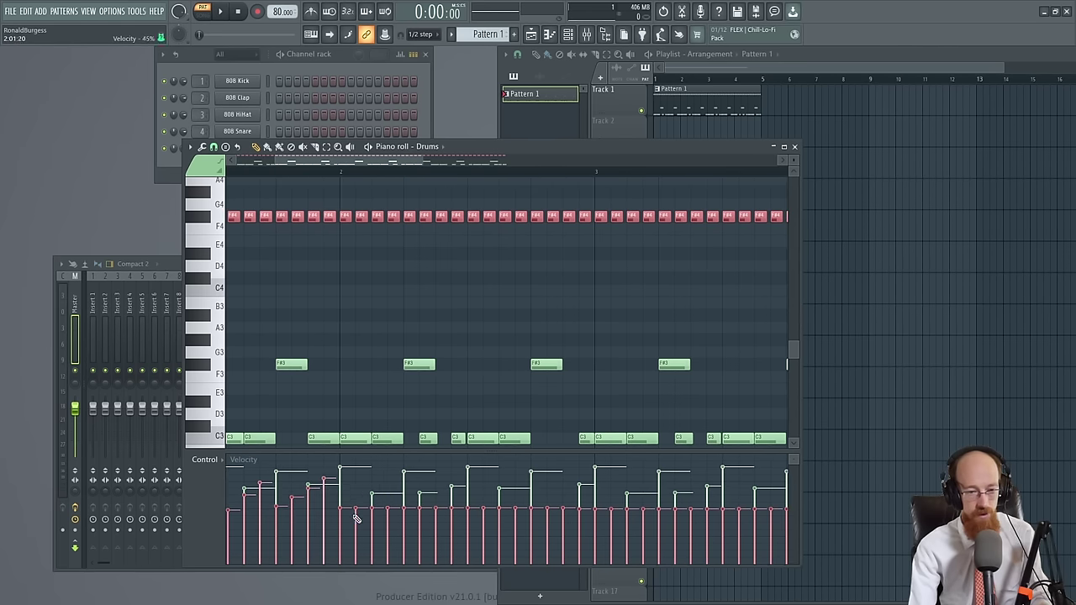
mouse_move(355, 517)
left_mouse_down()
mouse_move(391, 483)
mouse_move(340, 515)
mouse_move(376, 491)
mouse_move(424, 494)
mouse_move(409, 515)
mouse_move(431, 522)
mouse_move(467, 481)
mouse_move(489, 494)
mouse_move(485, 515)
mouse_move(529, 486)
left_mouse_up()
mouse_move(469, 513)
left_mouse_down()
mouse_move(459, 484)
mouse_move(471, 513)
mouse_move(558, 479)
mouse_move(552, 507)
mouse_move(593, 479)
left_mouse_up()
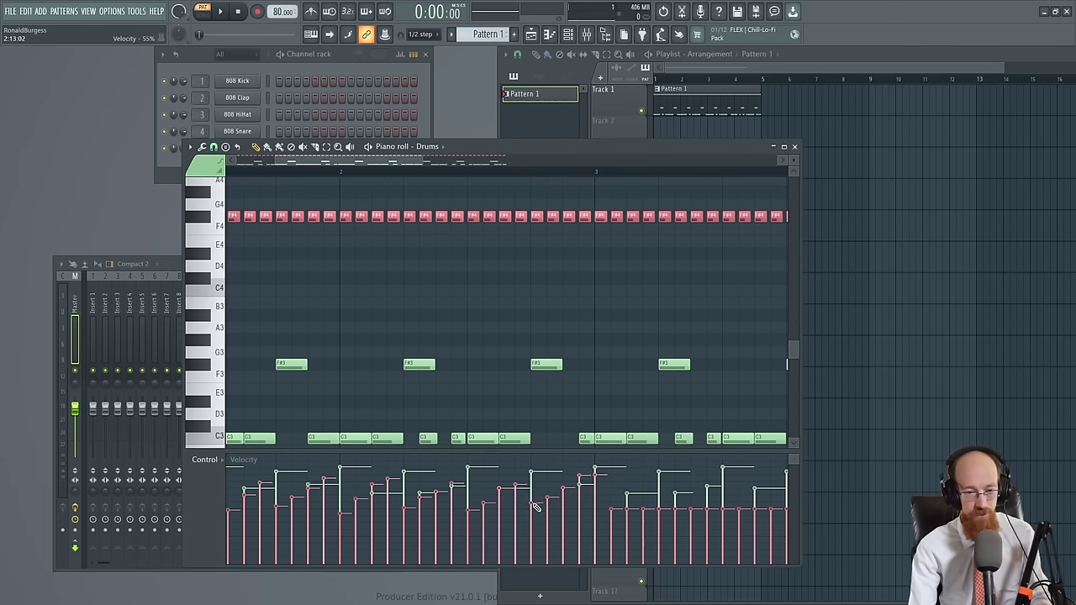
Draw rising velocity ramps for the selected F#4 notes over each beat of bar 3
scroll(445, 473, "right", 4)
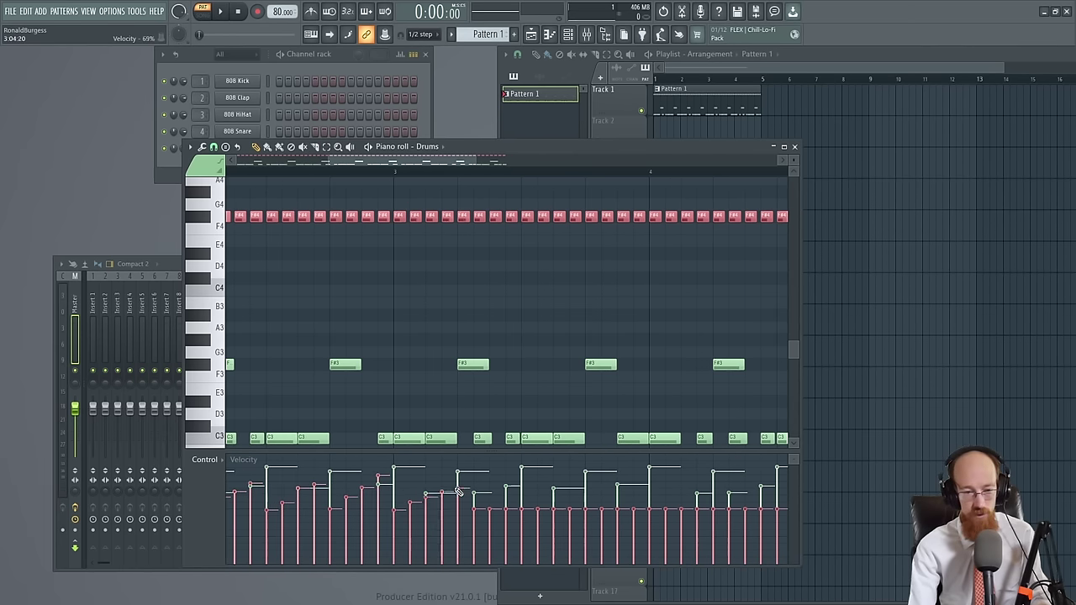
mouse_move(476, 511)
left_mouse_down()
mouse_move(510, 494)
mouse_move(523, 470)
mouse_move(536, 476)
mouse_move(519, 492)
mouse_move(524, 515)
mouse_move(580, 476)
left_mouse_up()
scroll(408, 382, "right", 3)
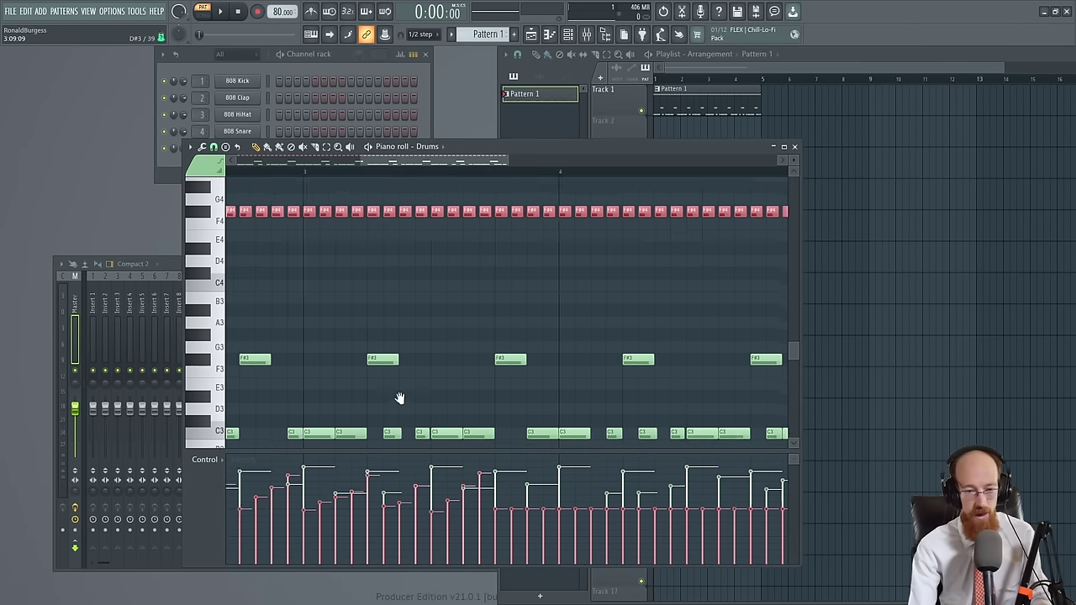
left_click_drag(458, 514, 515, 472)
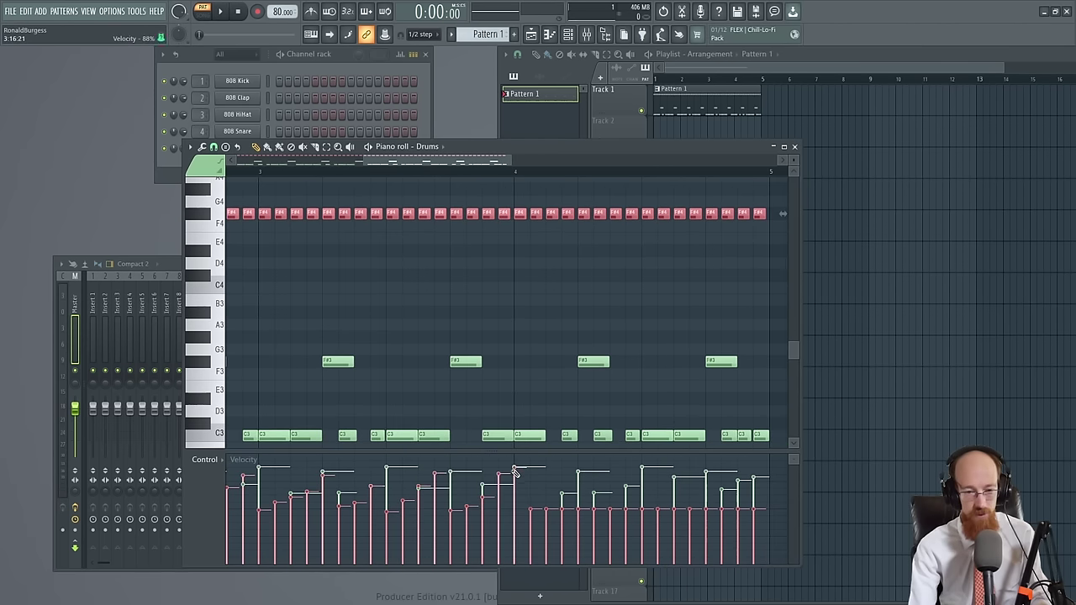
Draw rising velocity ramps for the selected F#4 notes over each beat of bar 4
mouse_move(544, 513)
left_mouse_down()
mouse_move(572, 475)
mouse_move(583, 513)
mouse_move(640, 473)
left_mouse_up()
mouse_move(647, 522)
left_mouse_down()
mouse_move(700, 482)
mouse_move(708, 516)
mouse_move(765, 483)
left_mouse_up()
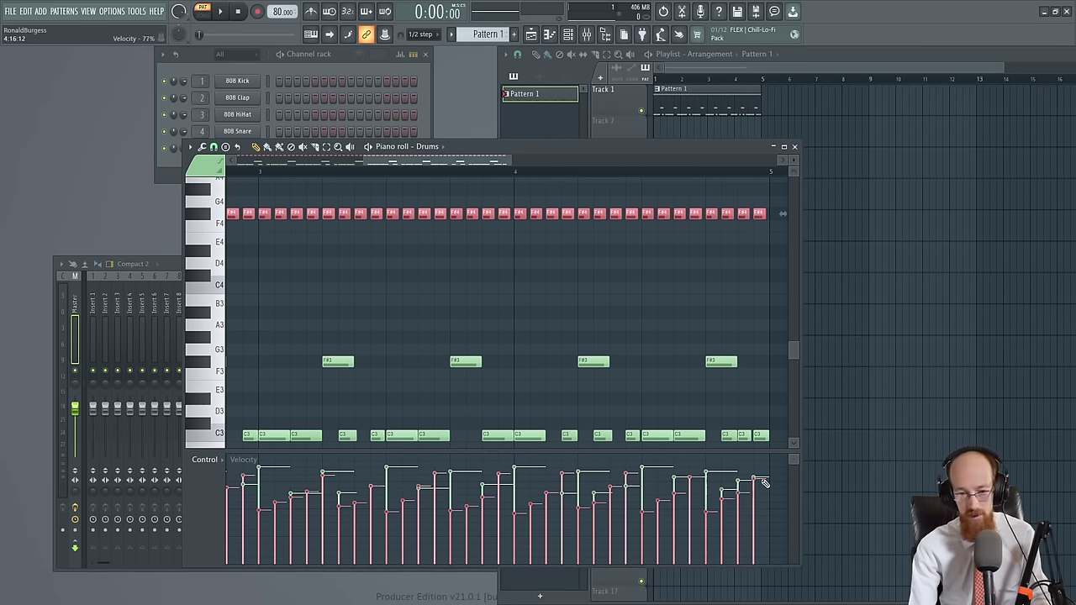
scroll(426, 389, "down", 5)
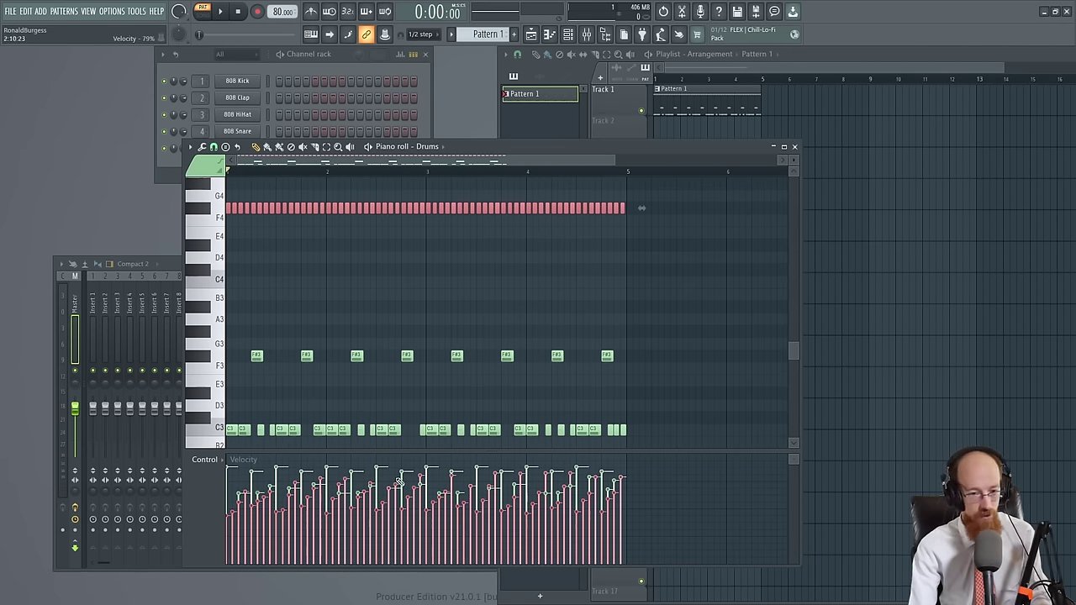
Redraw the F#4 velocity ramp at the end of bar 1's second beat and play the pattern
scroll(237, 467, "up", 5)
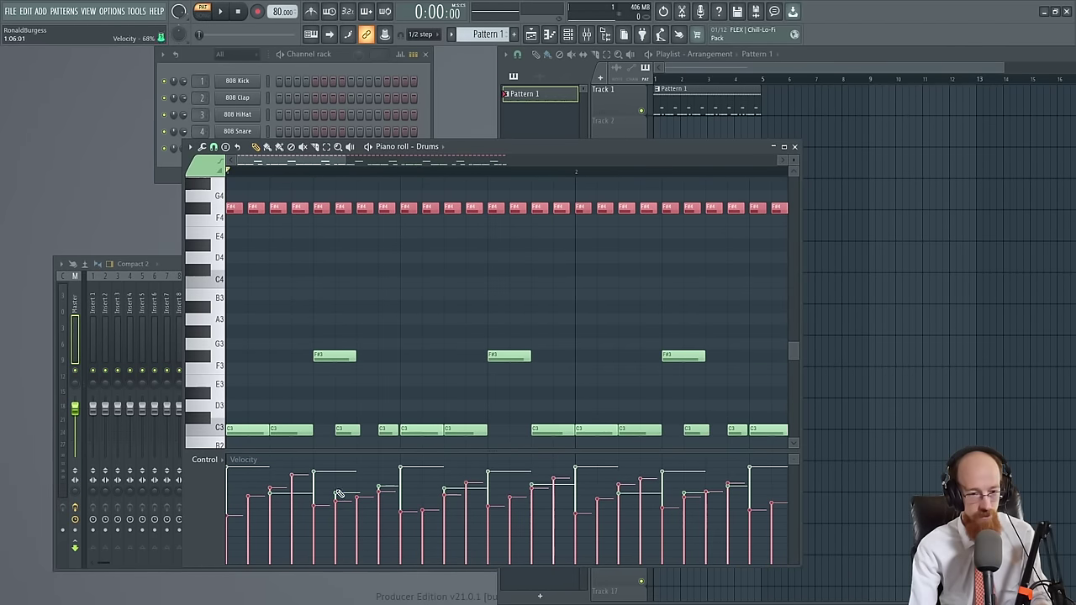
mouse_move(362, 491)
left_mouse_down()
mouse_move(396, 476)
mouse_move(406, 513)
left_mouse_up()
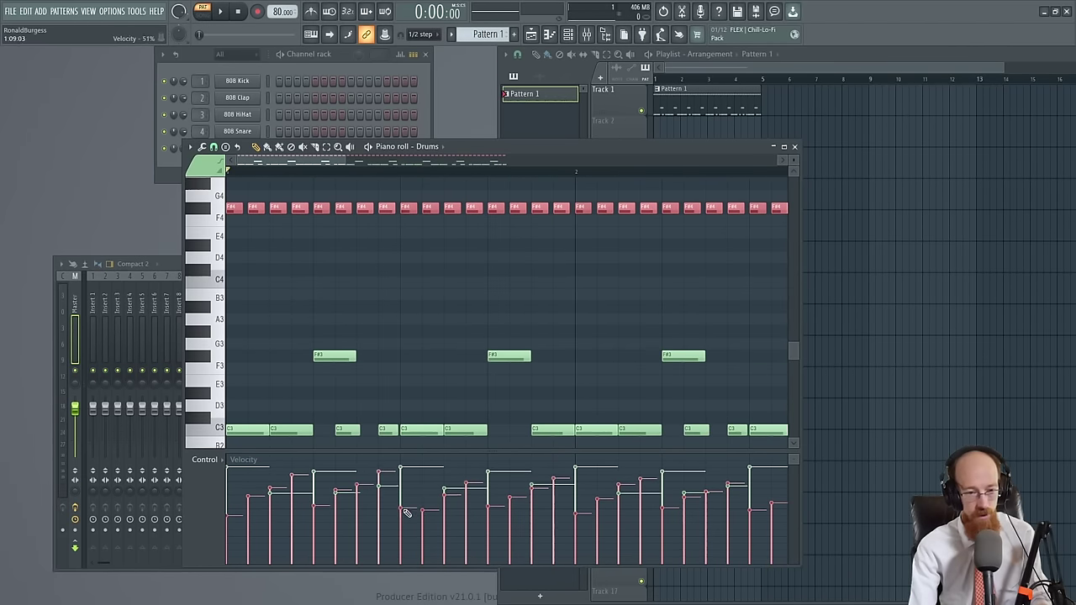
key("space")
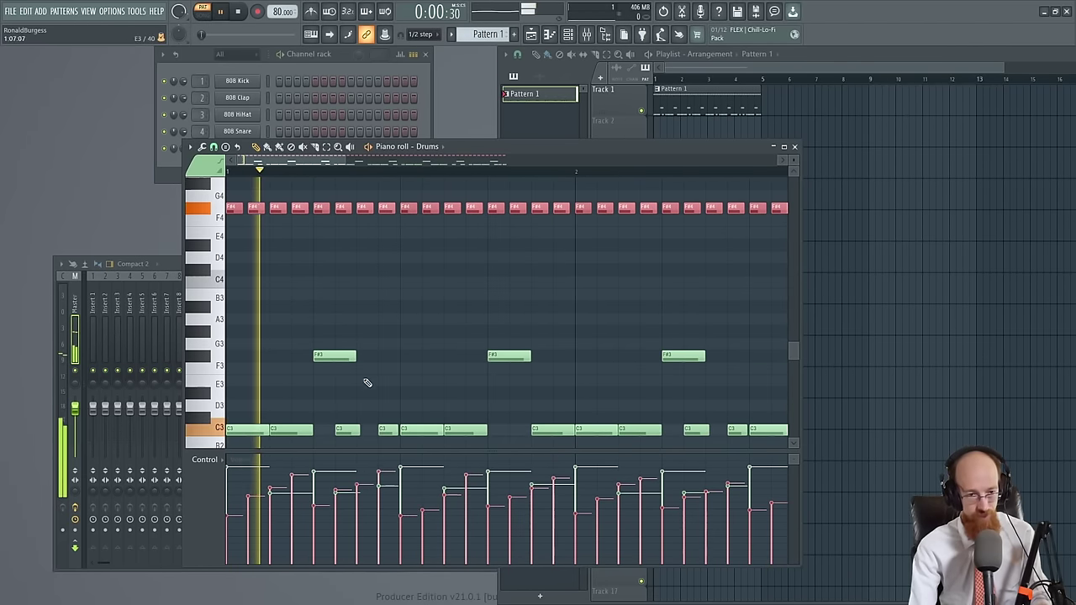
scroll(365, 384, "down", 2)
scroll(339, 314, "down", 2)
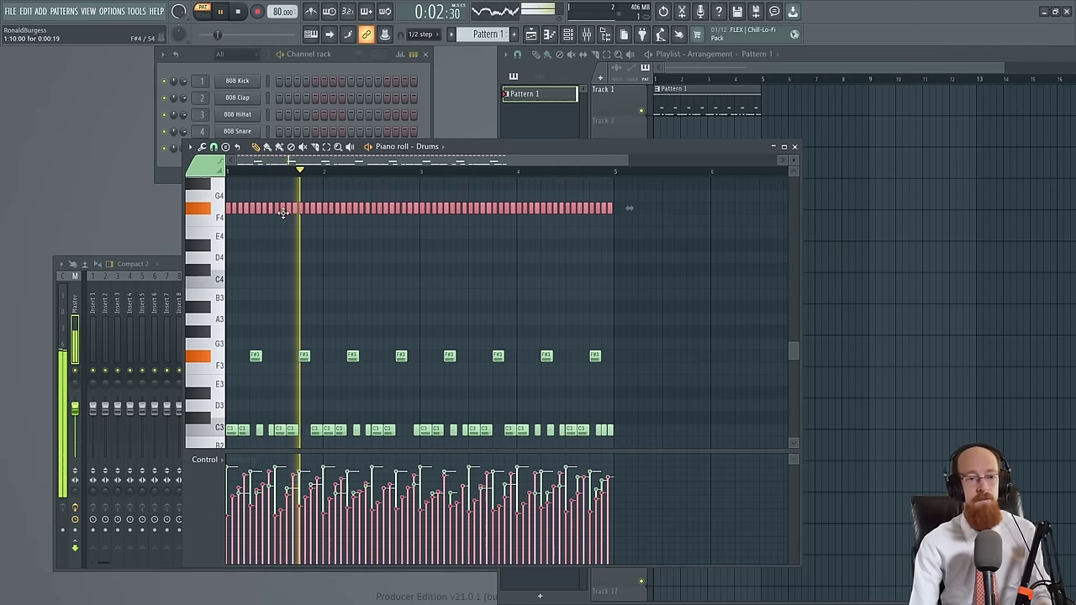
key("space")
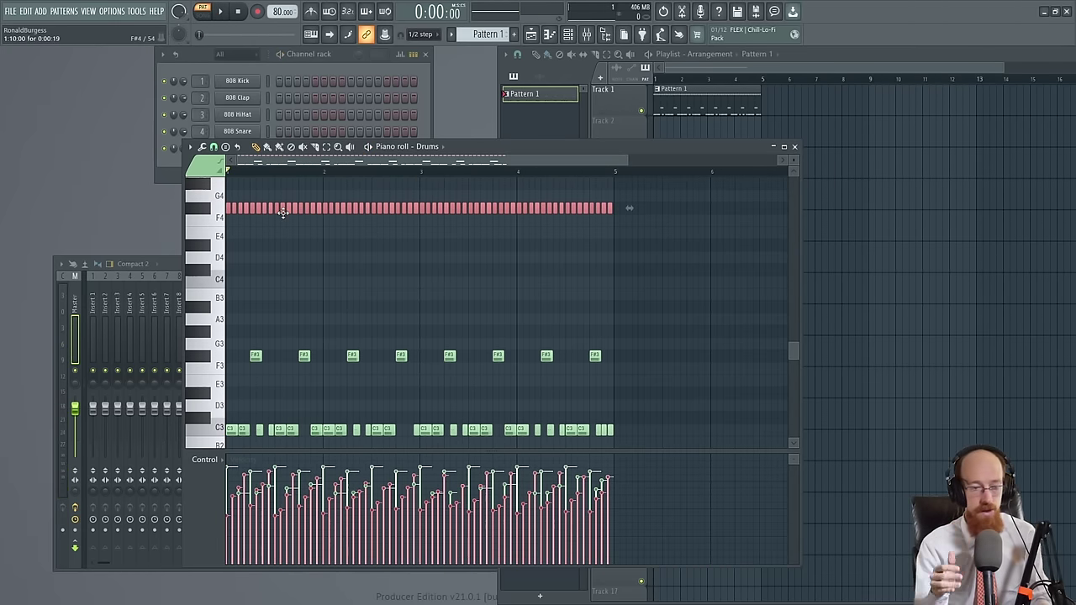
Clear the F#4 selection and highlight the first and third F#4 notes of bar 1
scroll(278, 232, "up", 4)
left_click_drag(278, 230, 516, 253)
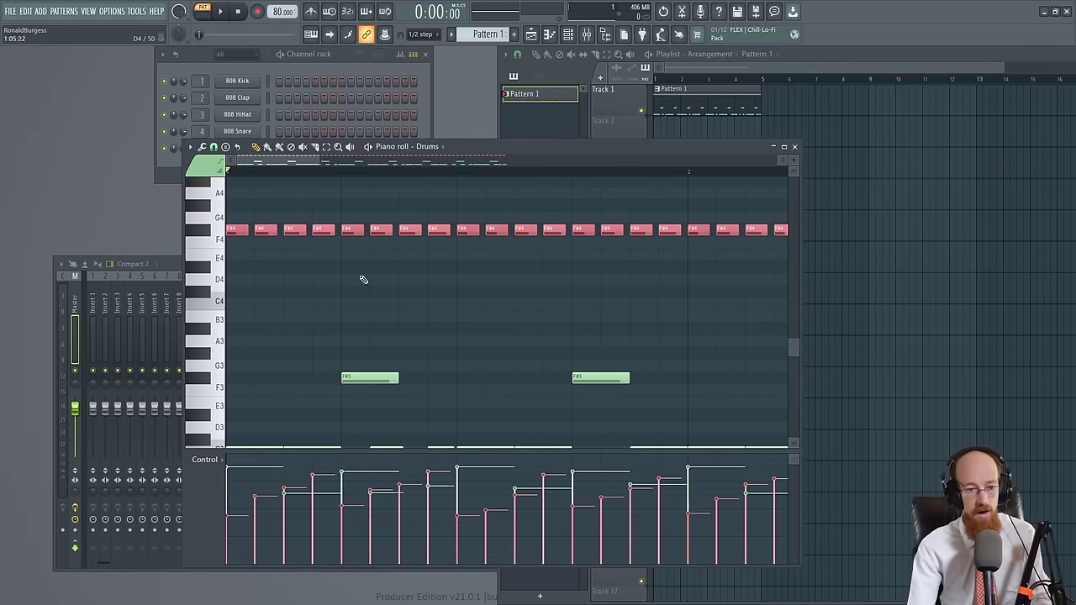
left_click(291, 272, "ctrl")
scroll(275, 259, "up", 2)
left_click_drag(275, 259, 382, 309)
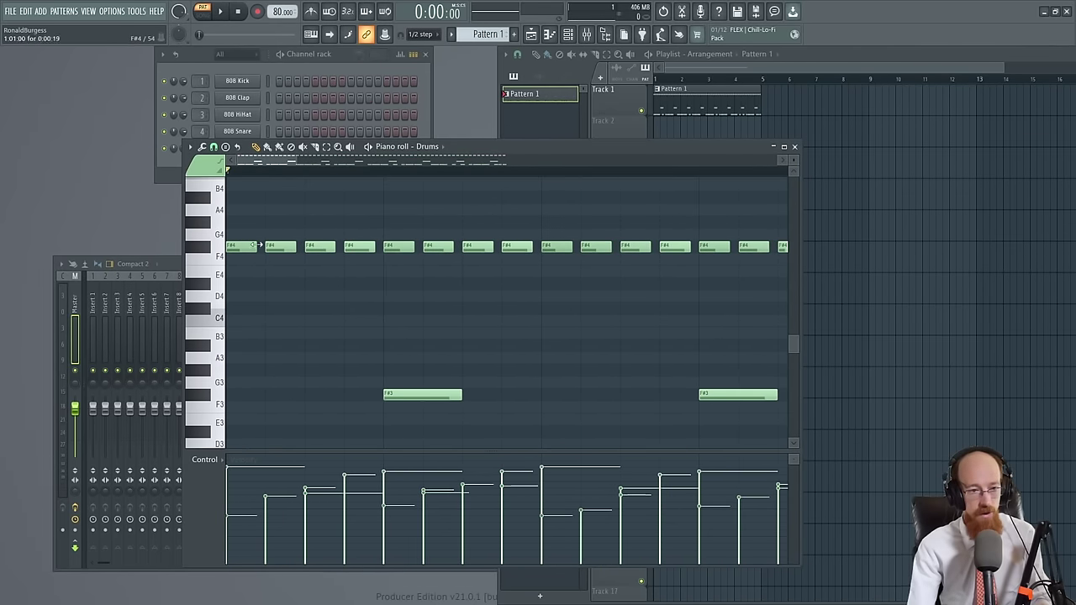
left_click_drag(244, 228, 244, 315)
left_click(320, 246, "ctrl")
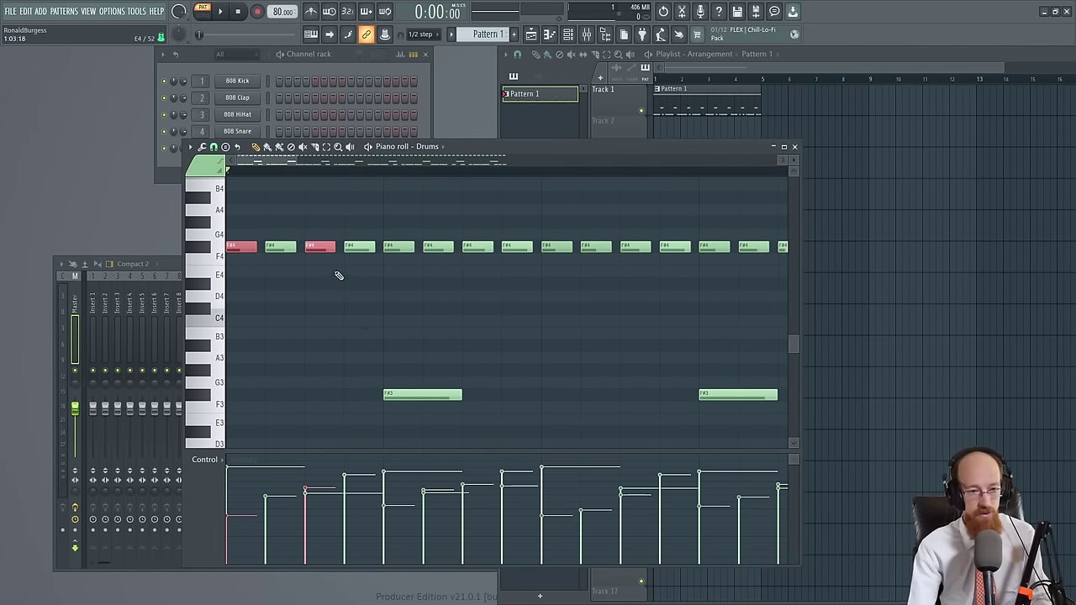
left_click(325, 246)
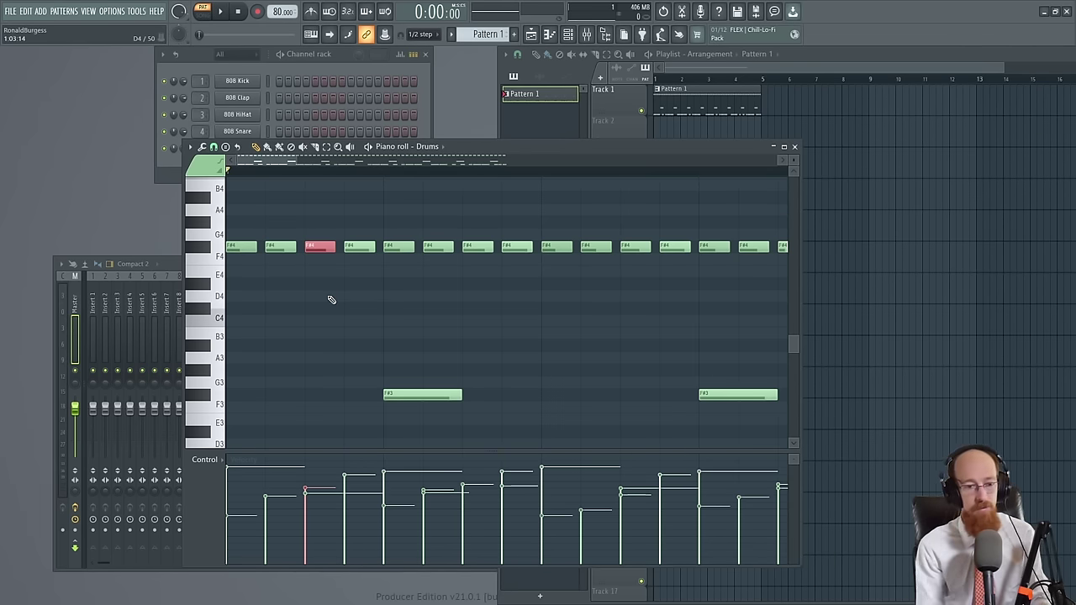
Highlight the second and fourth F#4 notes of bar 1 and clear the selection
left_click(281, 246)
left_click(360, 247, "ctrl")
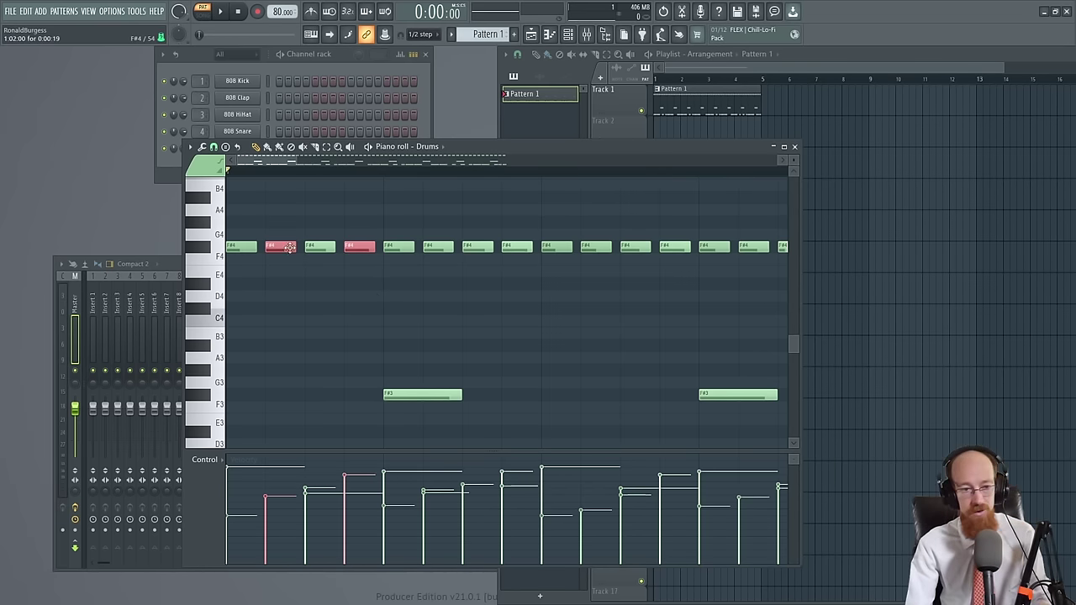
left_click(302, 280, "ctrl")
Nudge every second F#4 note in bar 1 slightly early or late off the grid
left_click_drag(280, 250, 286, 251)
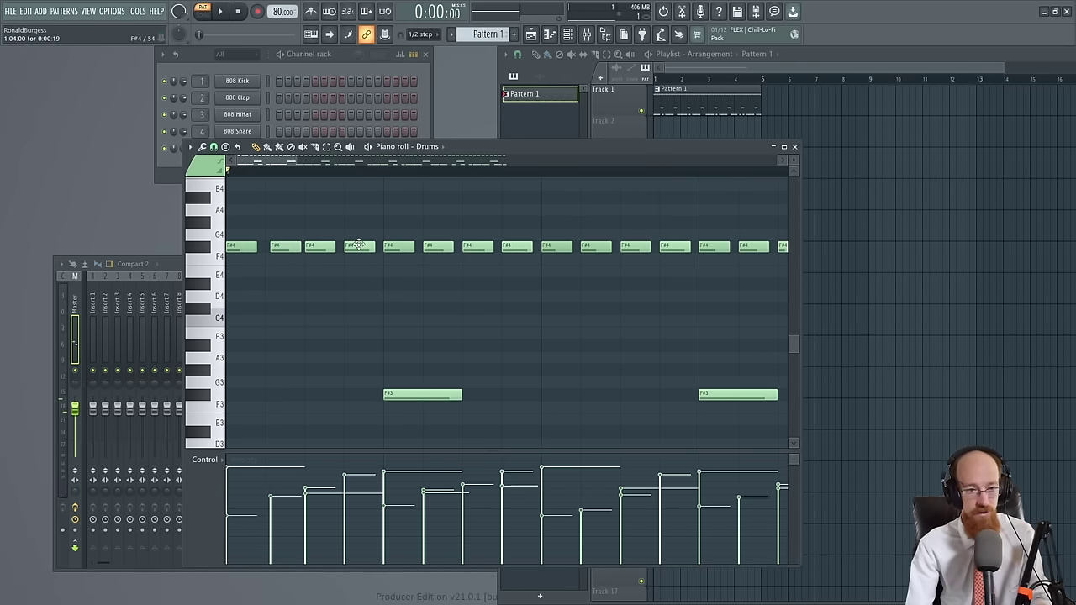
left_click_drag(360, 247, 356, 247)
left_click_drag(440, 245, 437, 246)
left_click_drag(513, 246, 357, 267)
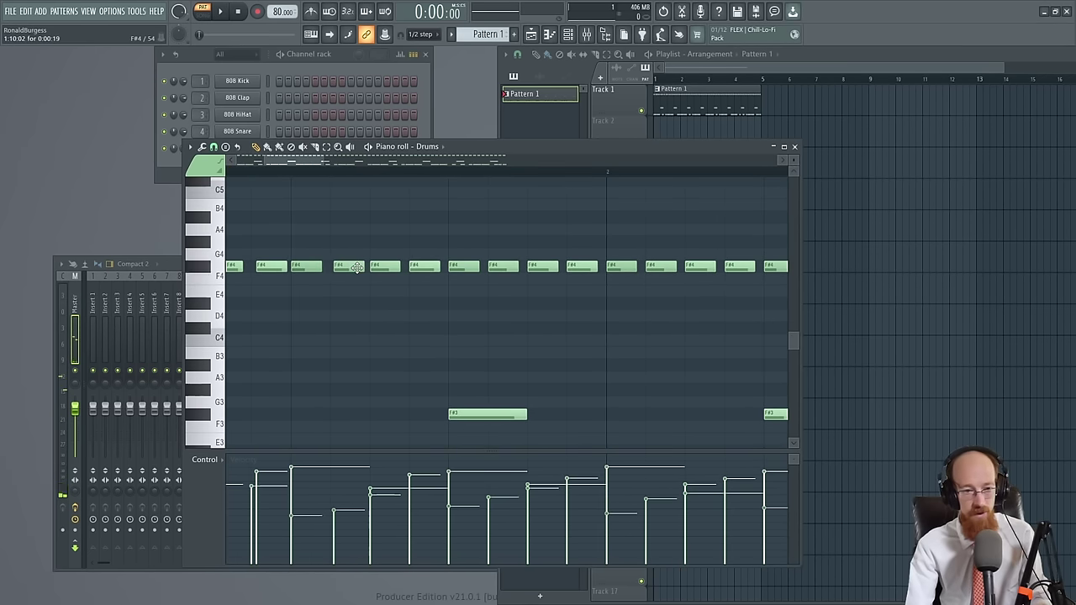
left_click_drag(427, 266, 424, 266)
left_click_drag(489, 267, 487, 266)
left_click_drag(582, 266, 585, 267)
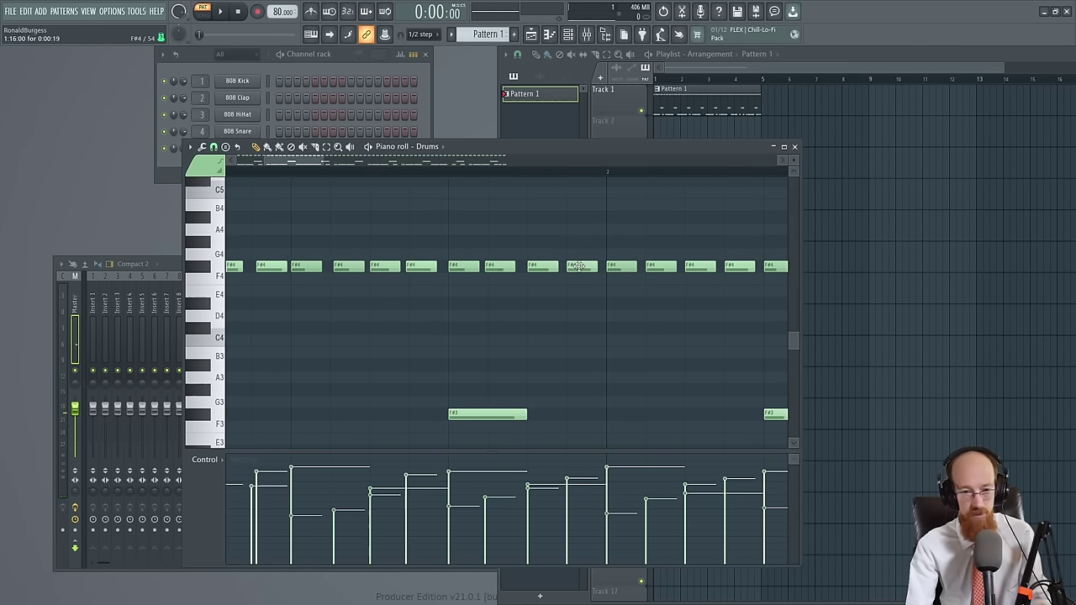
Nudge every second F#4 note in bar 2 slightly early or late off the grid
left_click_drag(600, 230, 309, 234)
left_click_drag(368, 271, 372, 270)
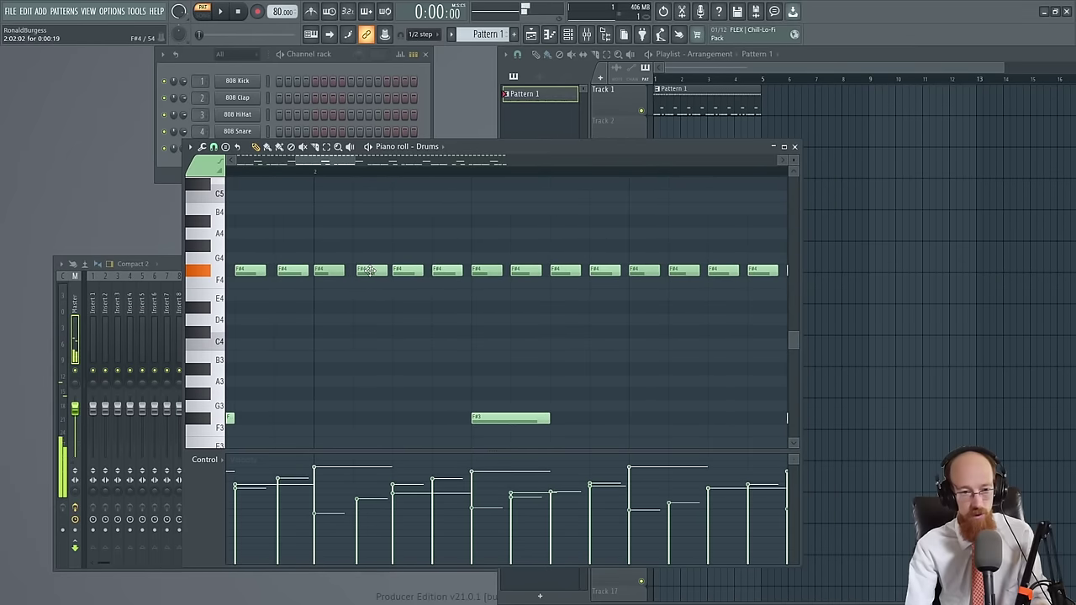
left_click_drag(442, 270, 447, 270)
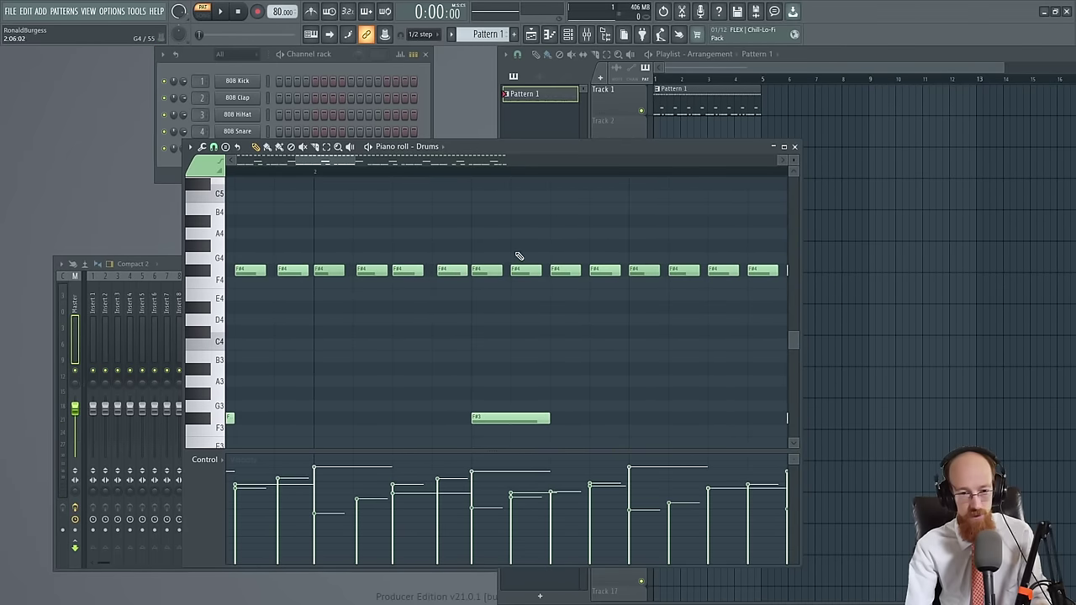
left_click_drag(507, 249, 347, 247)
left_click_drag(363, 269, 360, 269)
left_click_drag(440, 270, 437, 270)
left_click_drag(485, 238, 312, 246)
left_click_drag(352, 278, 357, 278)
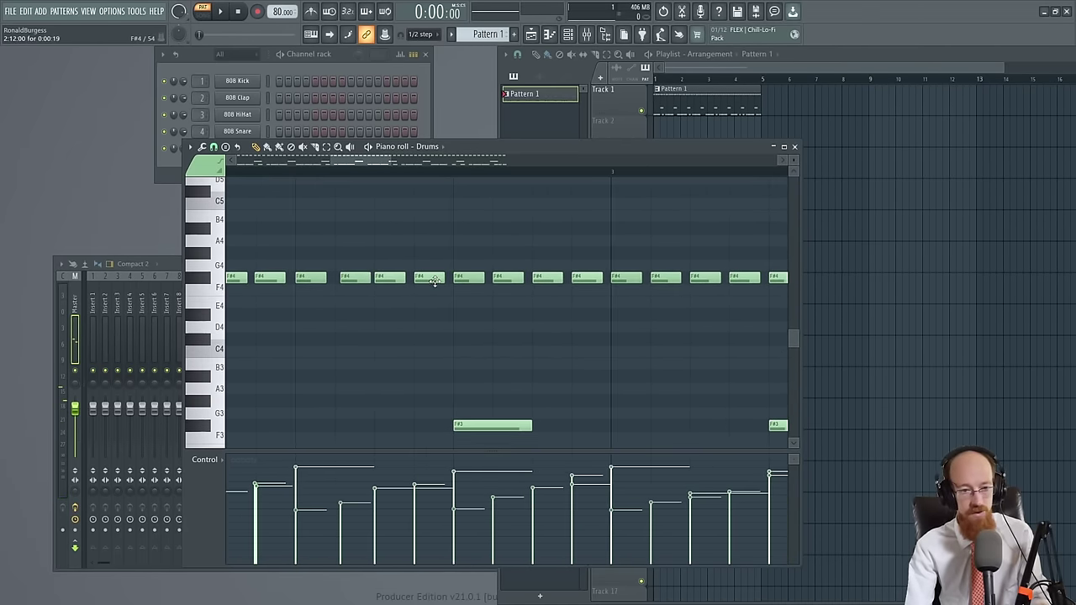
left_click_drag(435, 281, 354, 272)
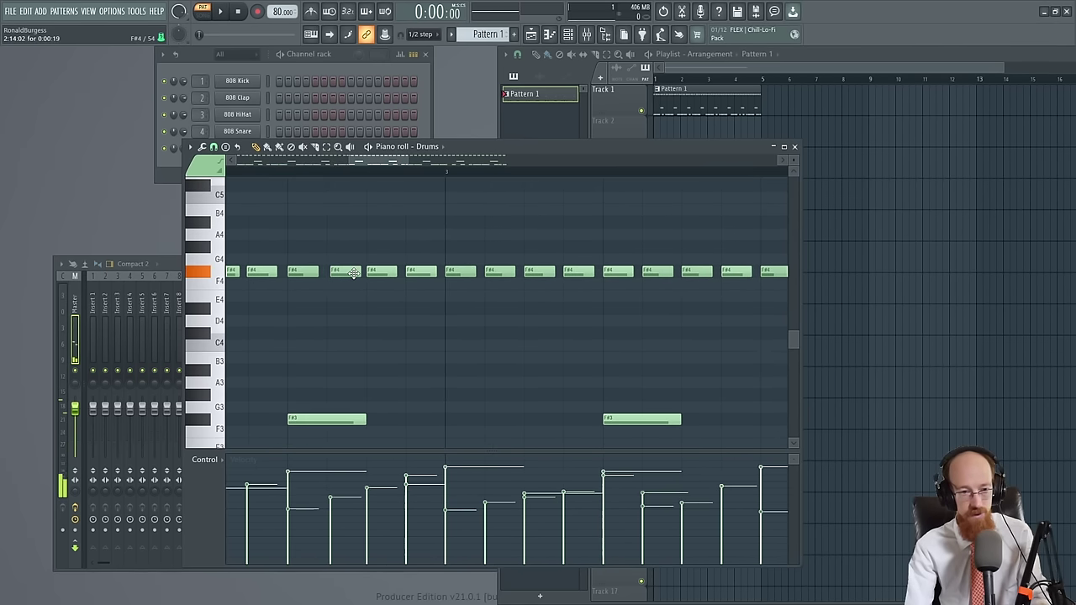
left_click_drag(458, 252, 367, 273)
Nudge every second F#4 note in bar 3 slightly early or late off the grid
left_click_drag(442, 275, 340, 274)
left_click_drag(419, 275, 420, 275)
left_click_drag(484, 266, 329, 273)
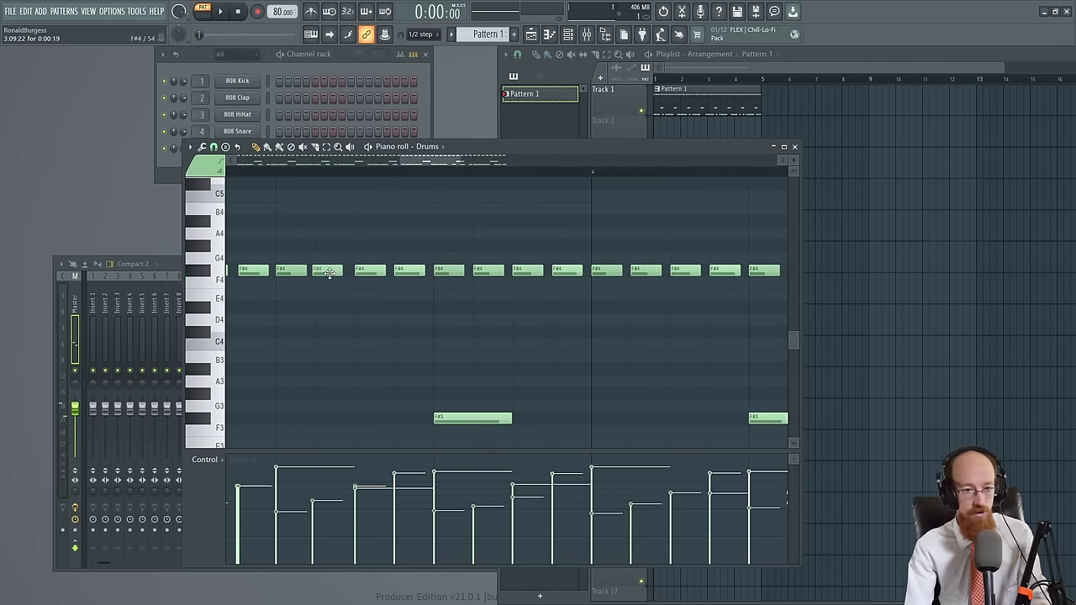
left_click_drag(409, 273, 412, 273)
left_click_drag(483, 270, 306, 254)
left_click(479, 269)
Nudge every second F#4 note in bar 4 slightly early or late off the grid
left_click_drag(337, 267, 341, 267)
left_click(408, 266)
left_click_drag(489, 270, 486, 269)
left_click_drag(577, 267, 341, 285)
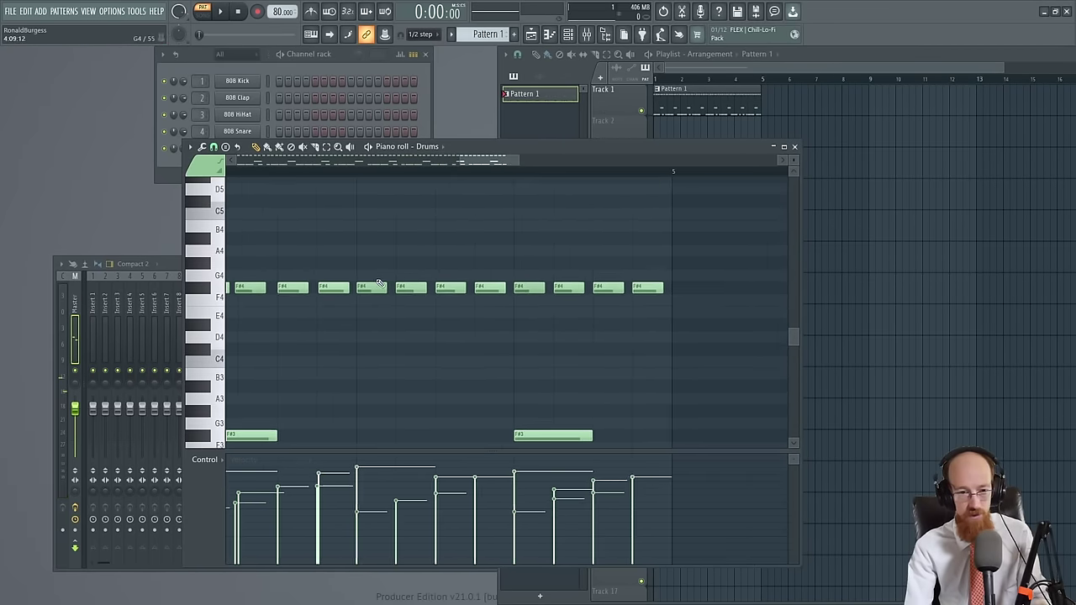
left_click_drag(477, 287, 473, 287)
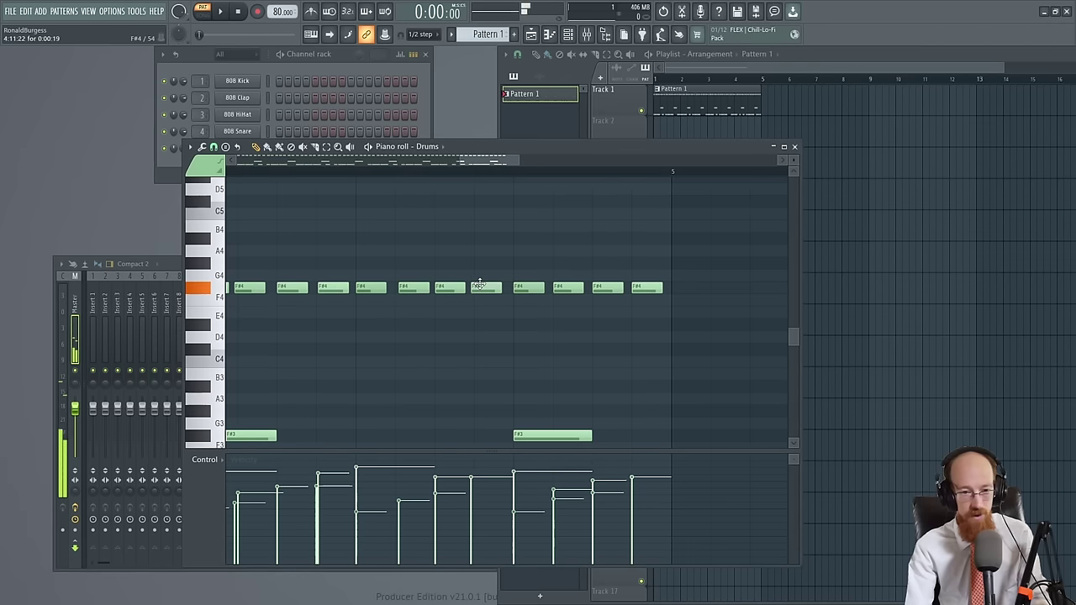
left_click_drag(564, 287, 563, 286)
left_click_drag(641, 286, 644, 286)
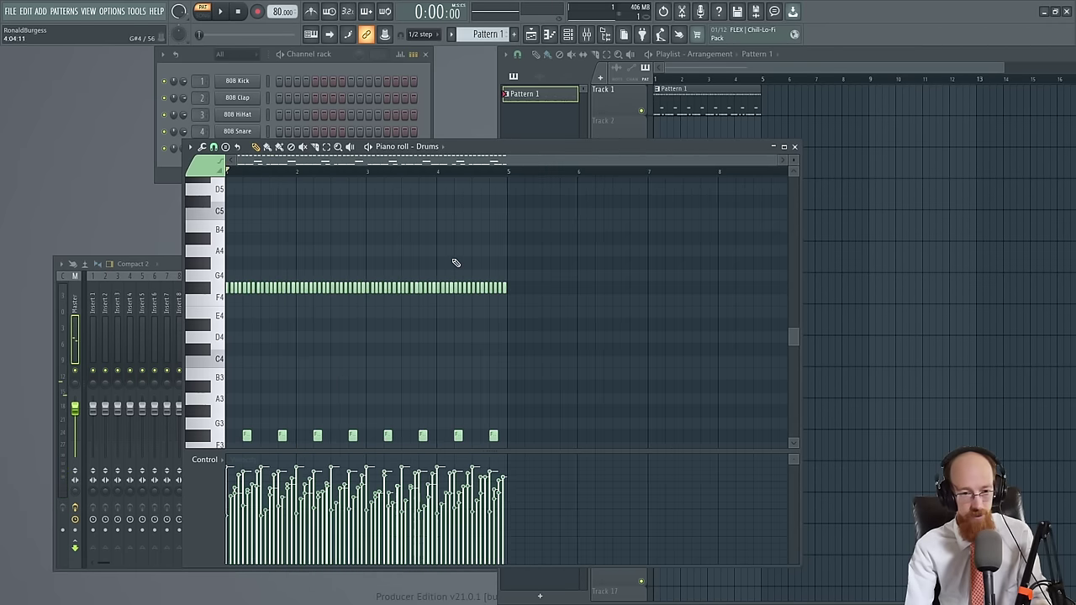
Play the pattern and fine-tune the timing of the fourth F#4 note in bar 1
key("space")
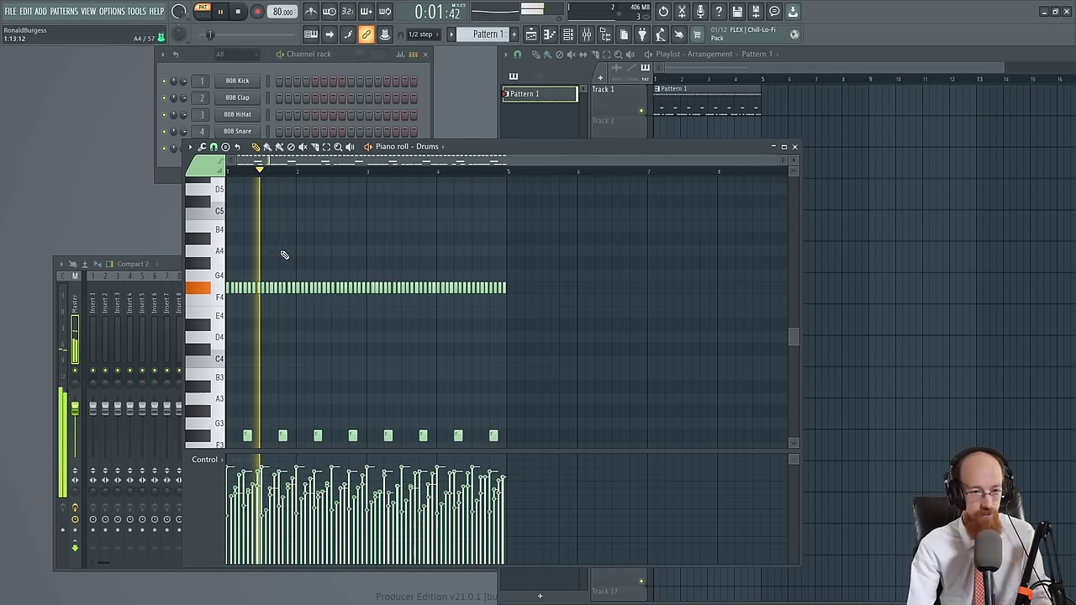
scroll(284, 254, "up", 5)
left_click_drag(285, 253, 608, 267)
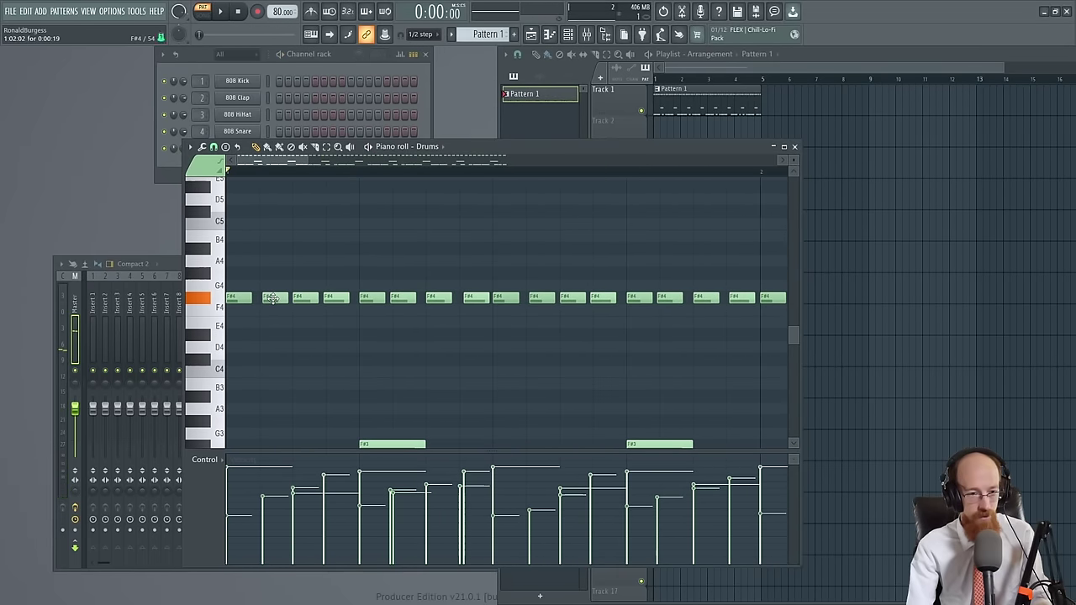
left_click(335, 297)
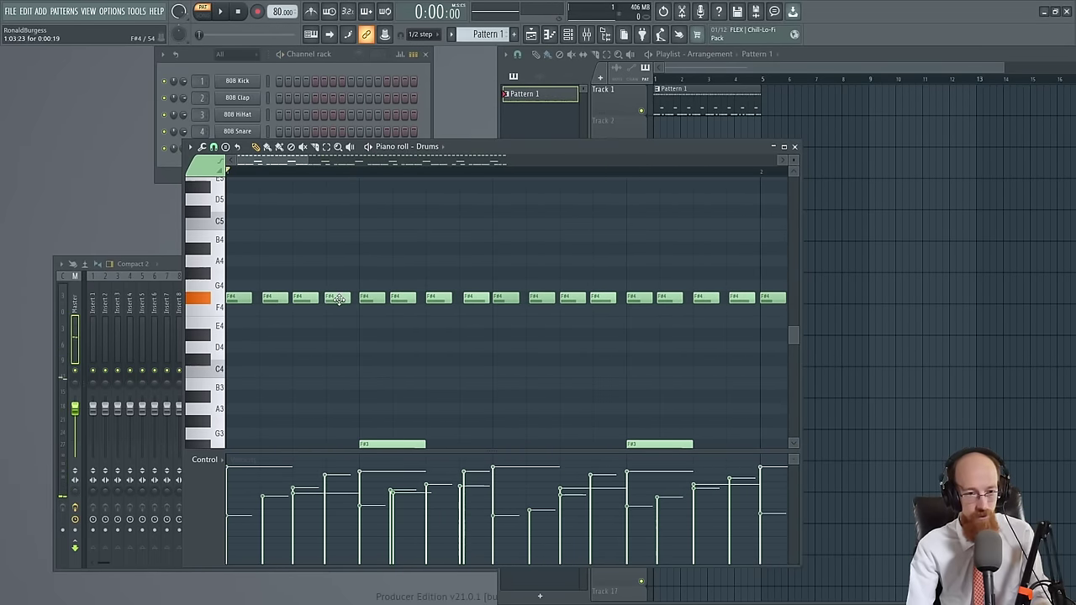
Audition the E4, F4 and D4 drum sounds on the piano roll keyboard
scroll(345, 284, "down", 5, "ctrl")
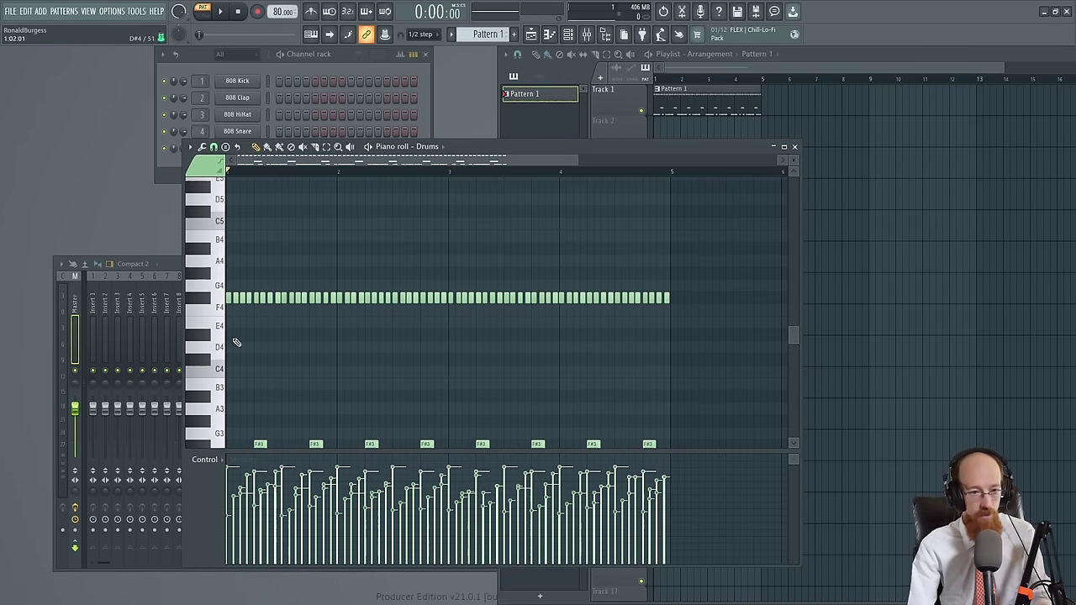
left_click(206, 326)
left_click(206, 308)
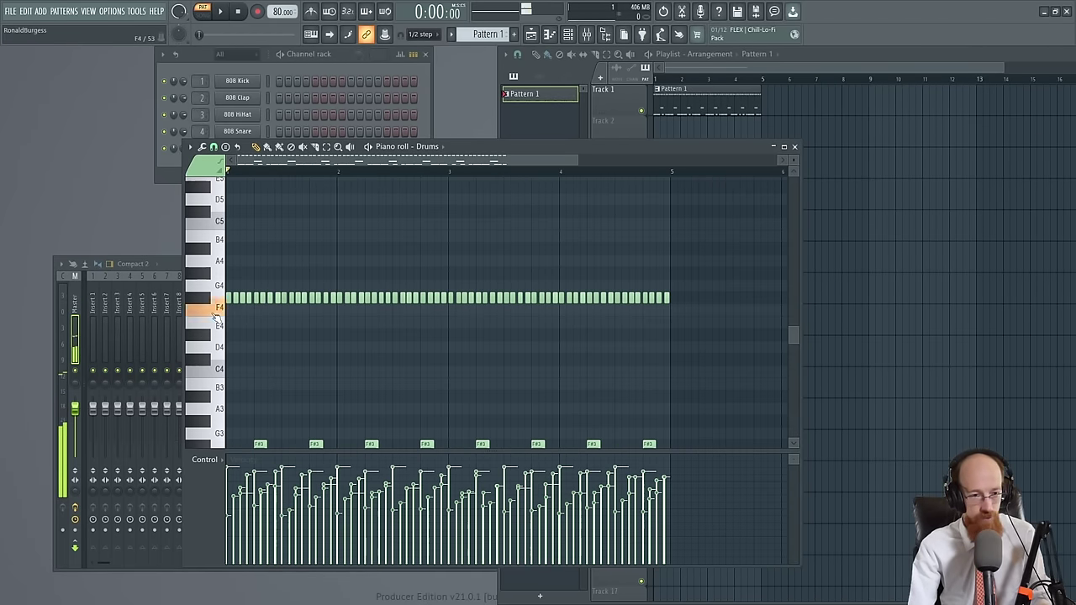
left_click(212, 348)
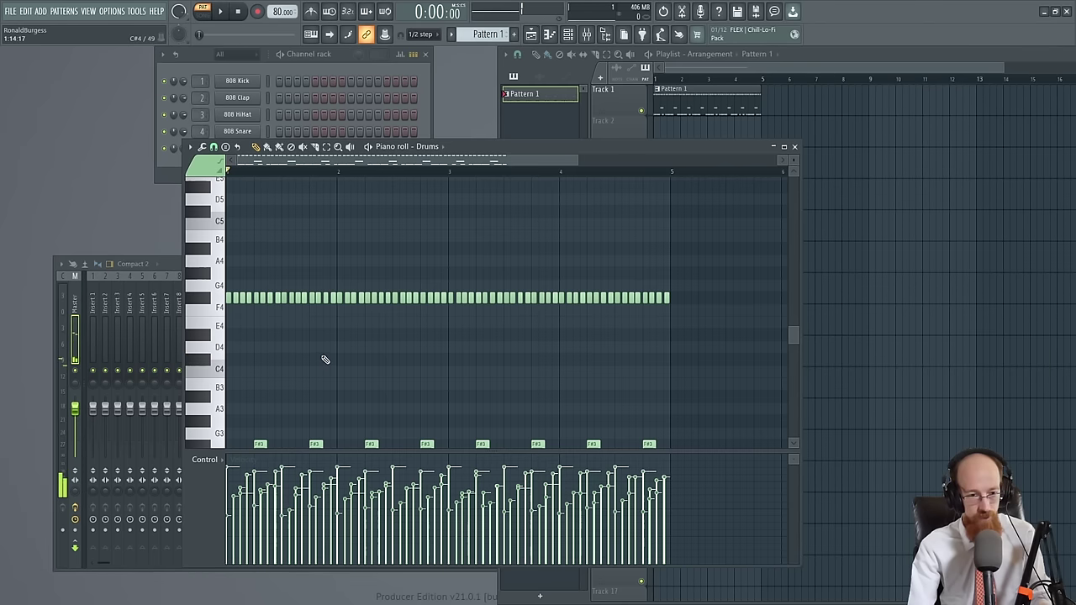
Add D4 hits on step 15 of bars 1 and 3 while playing the pattern
scroll(327, 356, "up", 4, "ctrl")
left_click(347, 346)
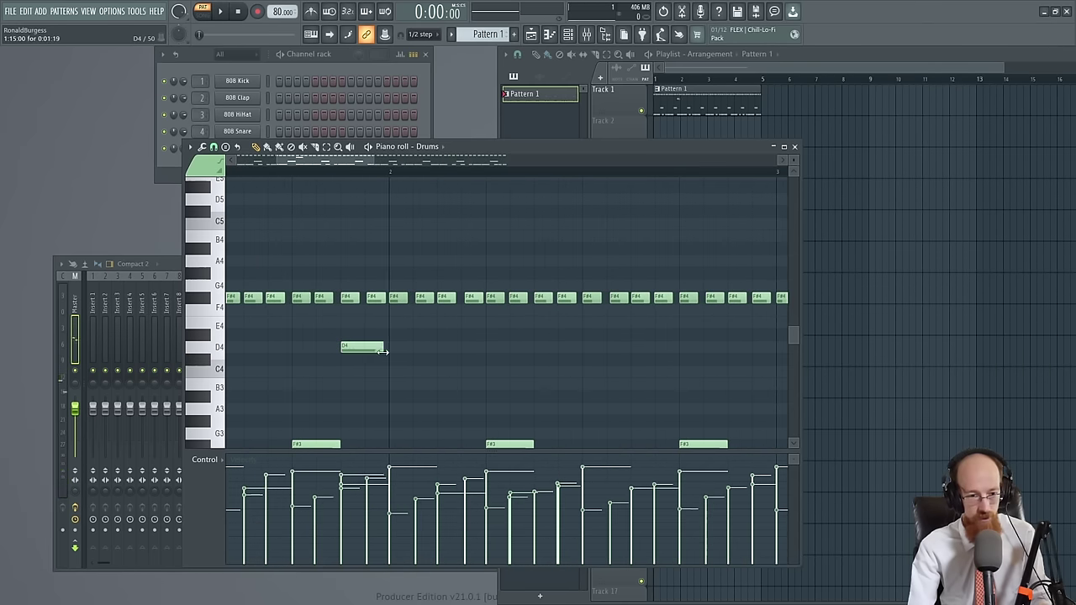
scroll(395, 343, "down", 4, "ctrl")
key("space")
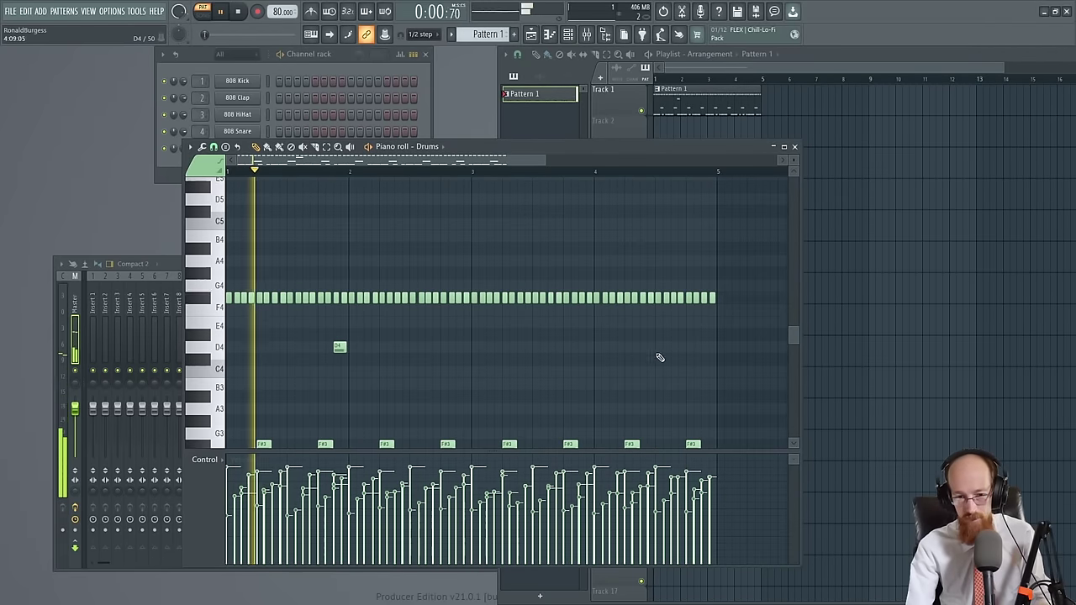
left_click(586, 347)
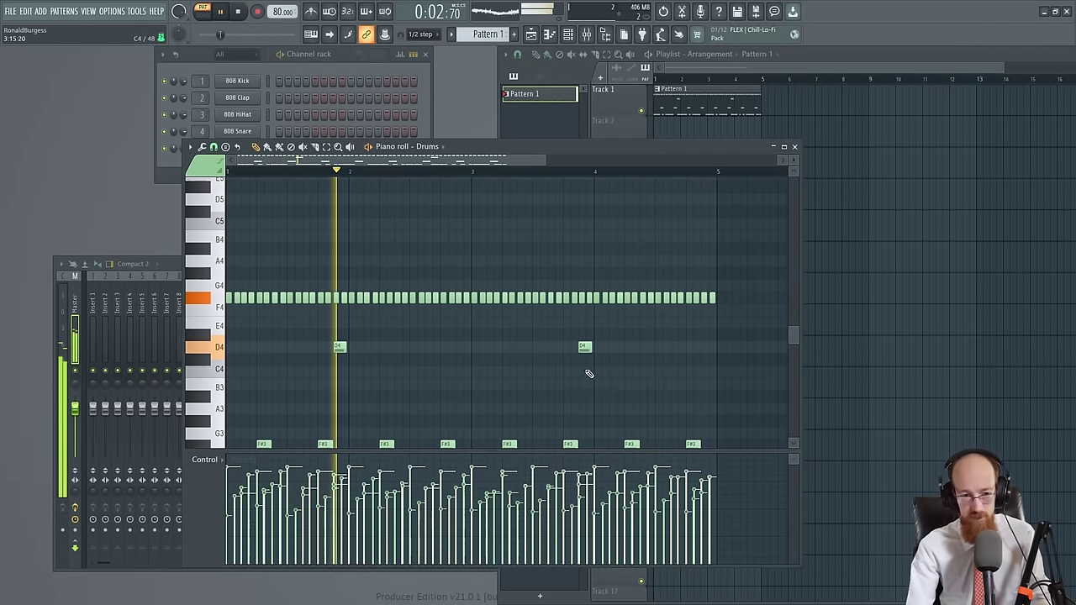
Select the two D4 notes, lower their velocities and play the pattern
left_click_drag(329, 341, 607, 353)
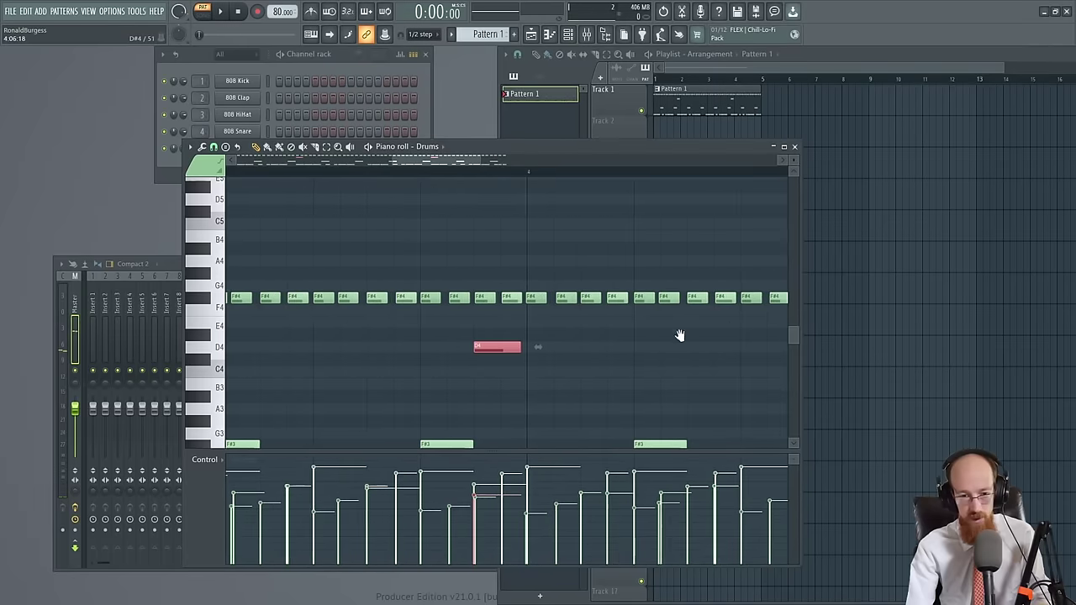
scroll(425, 264, "down", 4)
left_click_drag(426, 264, 754, 269)
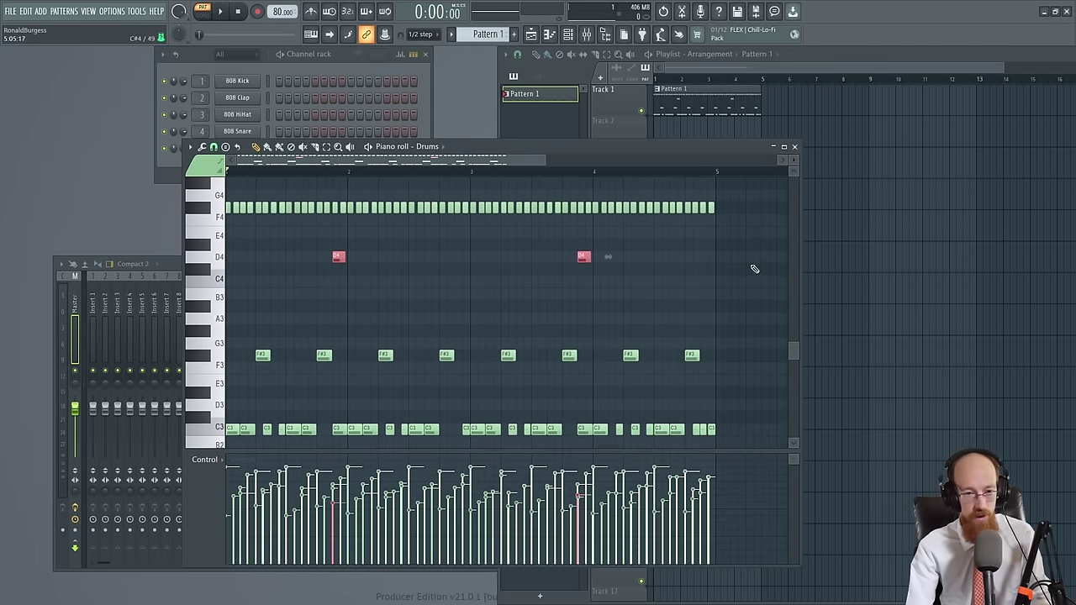
left_click_drag(478, 296, 478, 312)
scroll(283, 281, "up", 1)
left_click_drag(282, 281, 533, 286)
scroll(277, 293, "up", 4)
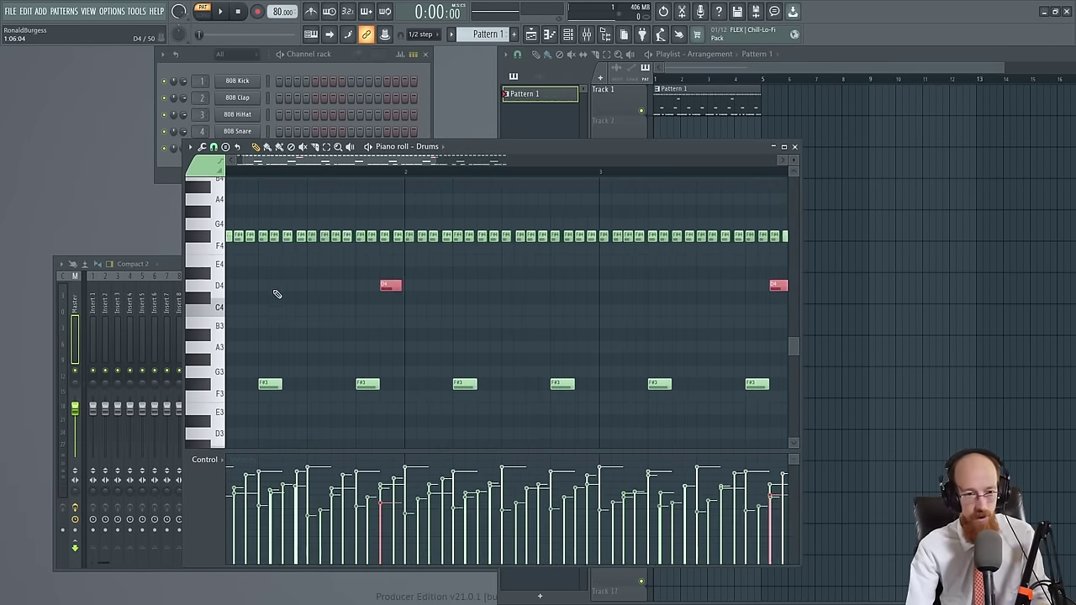
left_click_drag(276, 293, 547, 316)
key("space")
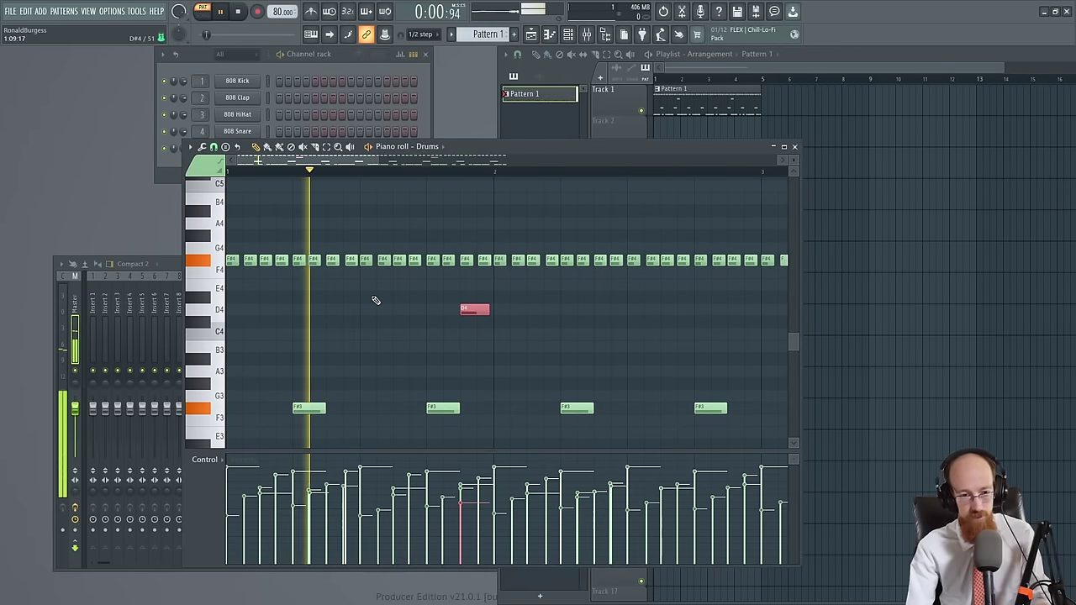
Nudge the eighth F#4 hit in bar 1 off the grid and play the pattern
key("space")
scroll(335, 266, "up", 2)
left_click_drag(346, 261, 350, 267)
left_click(346, 261)
key("space")
scroll(330, 252, "down", 2)
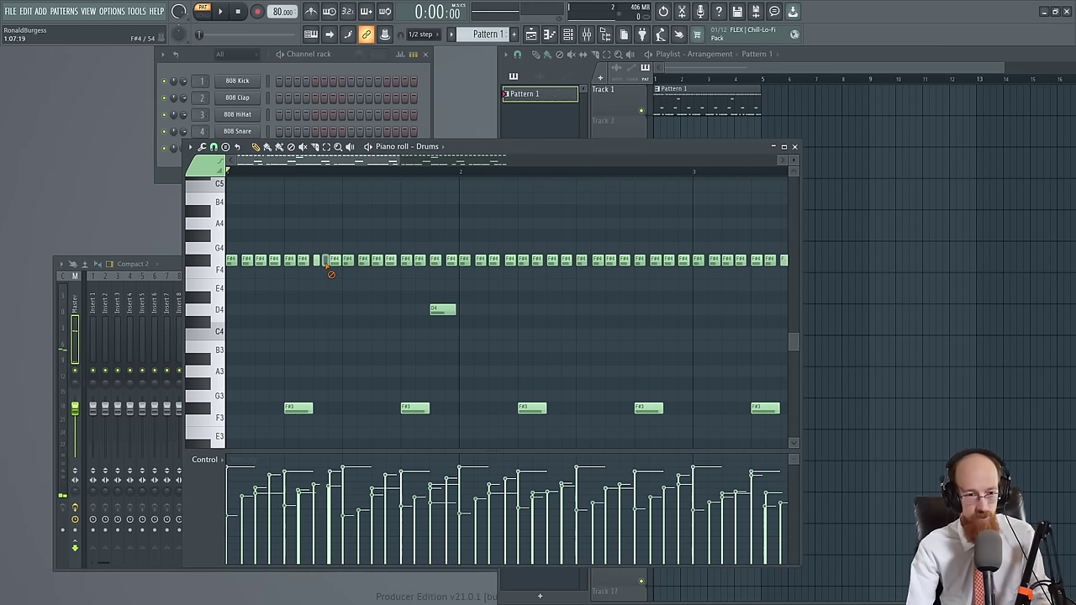
scroll(335, 278, "up", 2)
left_click_drag(311, 261, 400, 286)
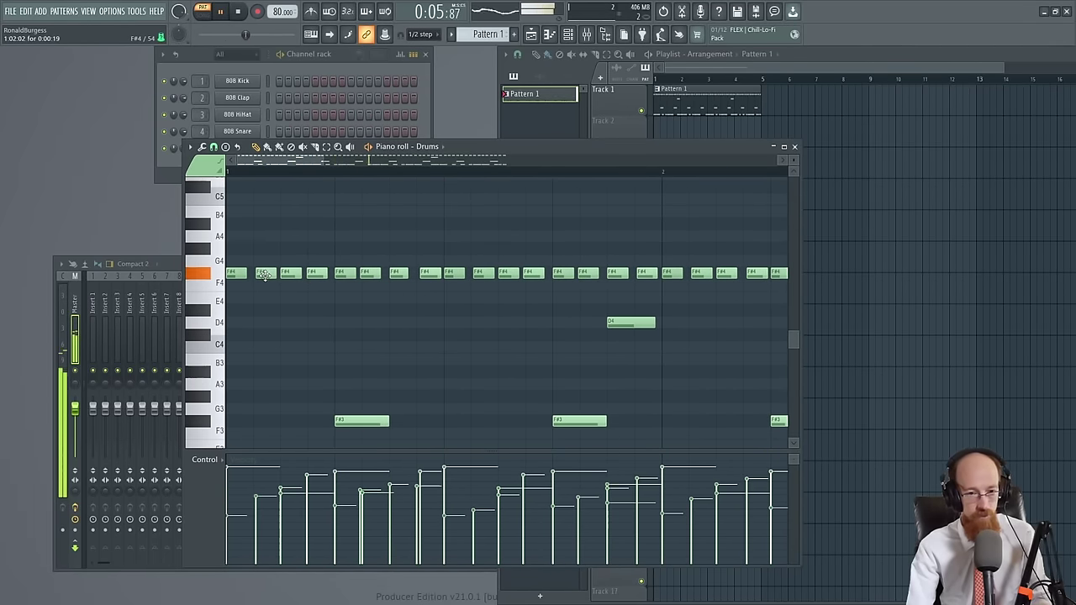
Review the drum notes through bar 4 while the pattern plays, and close the Drums piano roll
scroll(504, 283, "down", 2)
left_click_drag(349, 292, 281, 292)
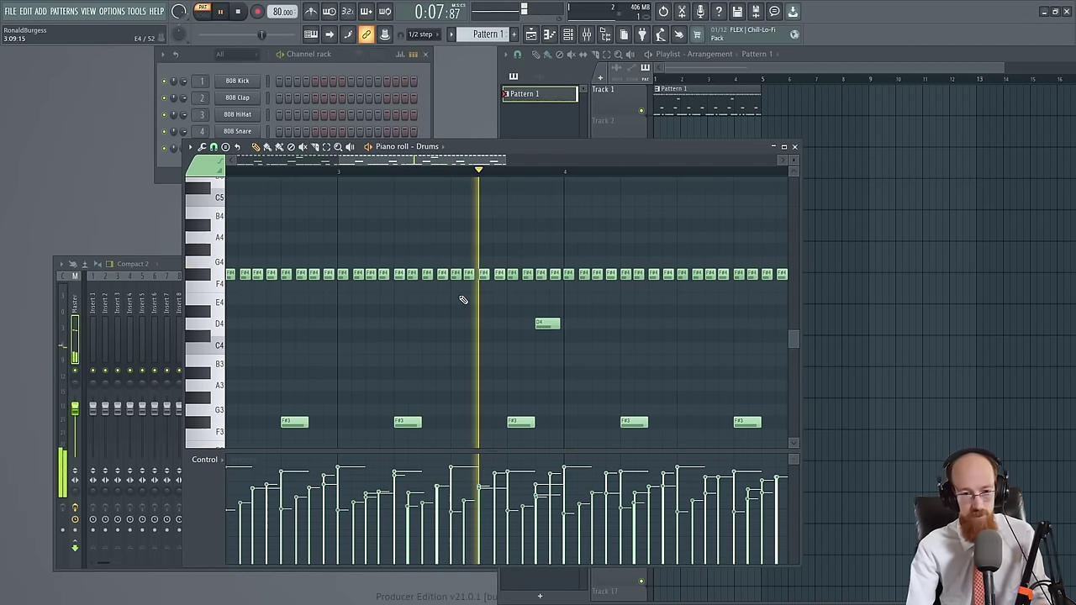
key("space")
scroll(506, 304, "down", 4)
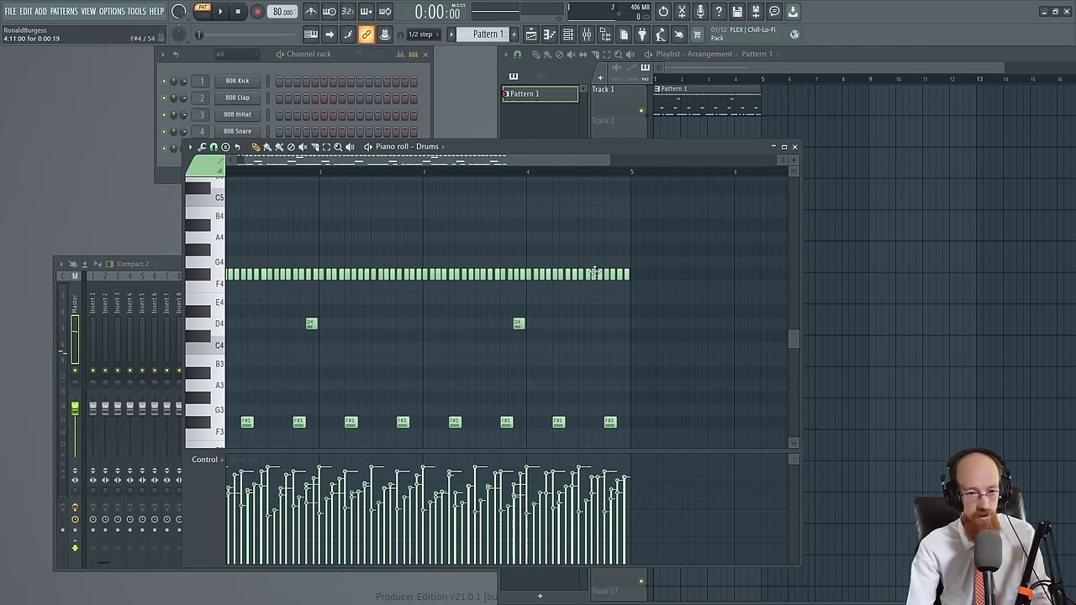
left_click_drag(575, 270, 231, 294)
left_click(629, 226, "ctrl")
left_click(794, 147)
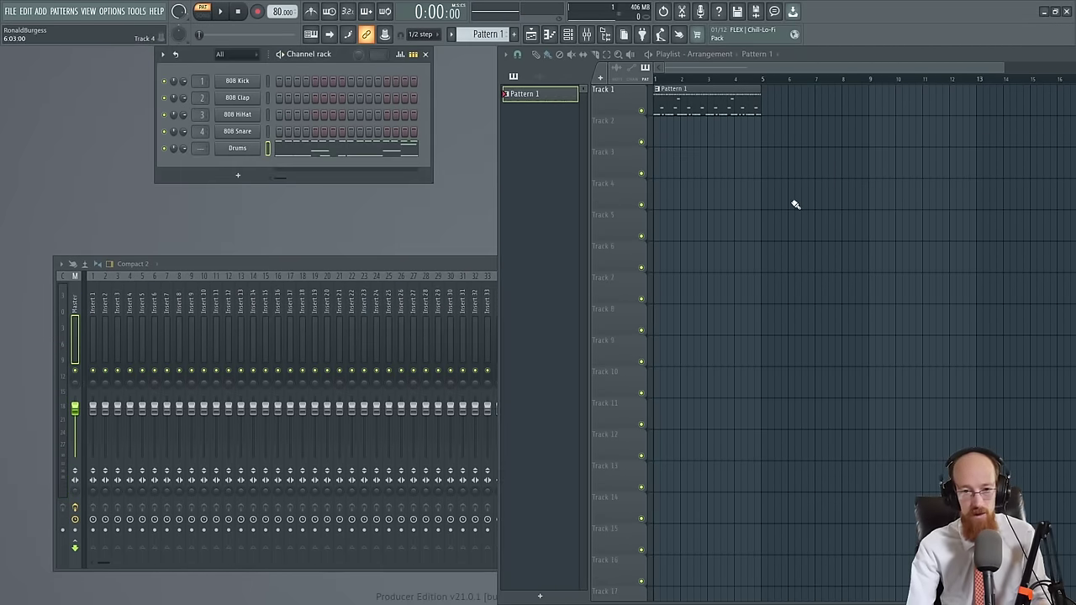
Add a Heat Up 3 channel and load the ETHNIC preset from its FLUTES category
left_click(238, 175)
type("heat")
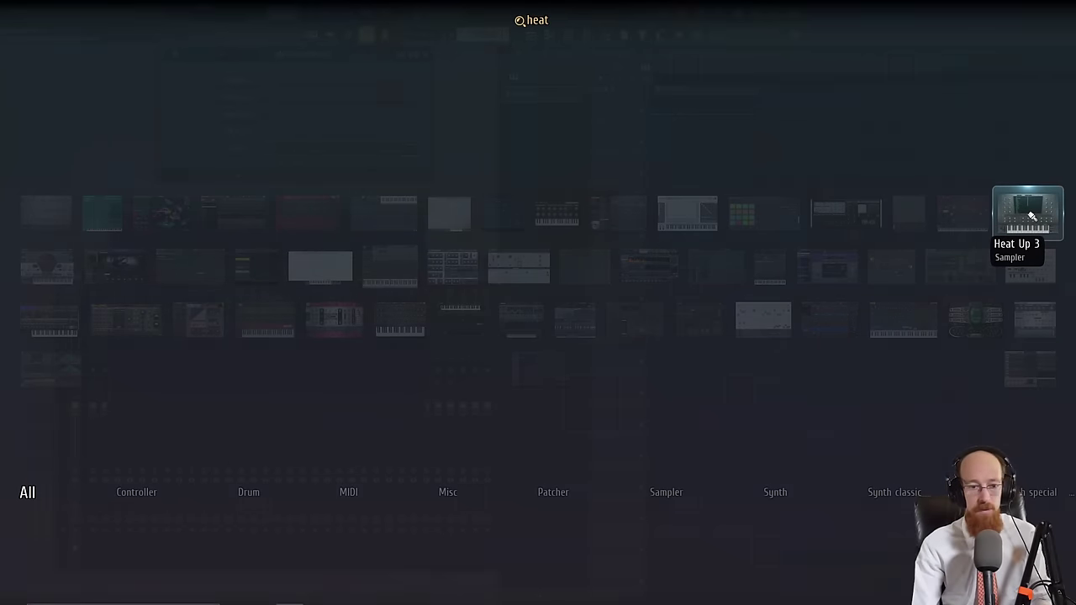
left_click(1031, 216)
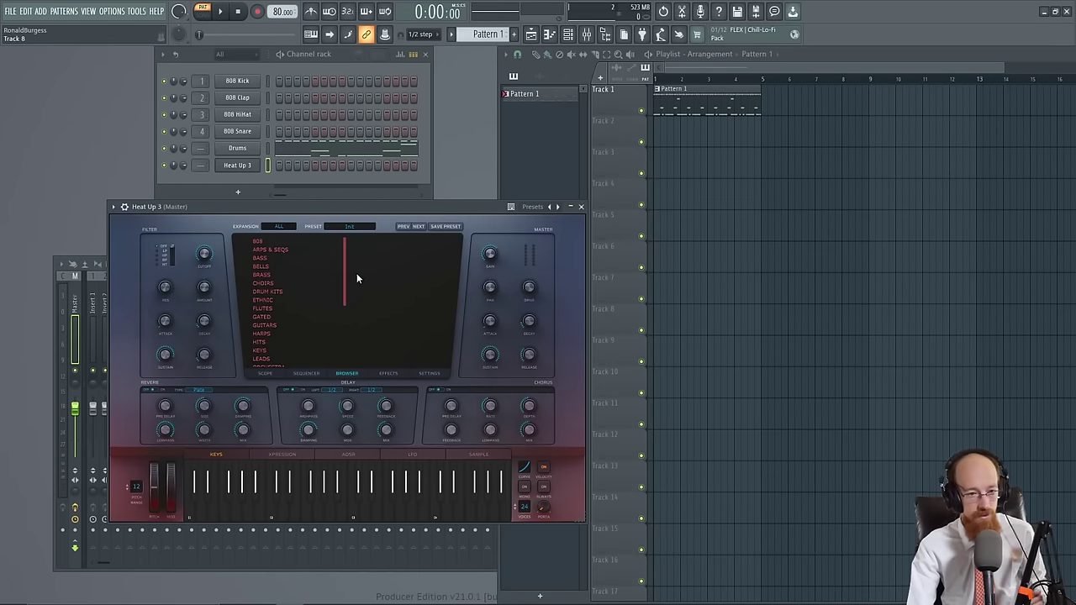
left_click(295, 309)
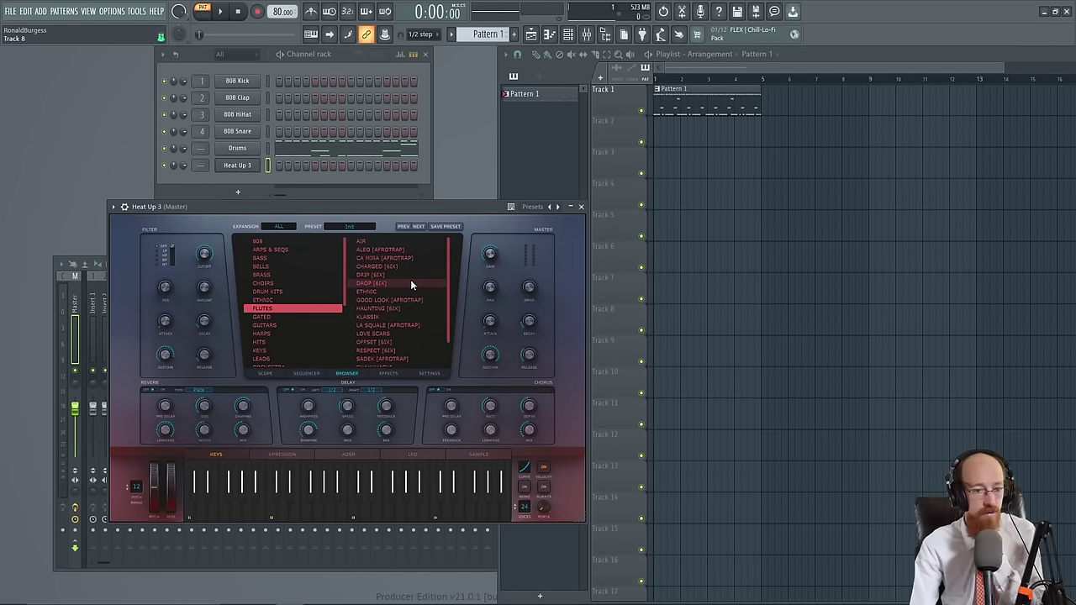
left_click(400, 293)
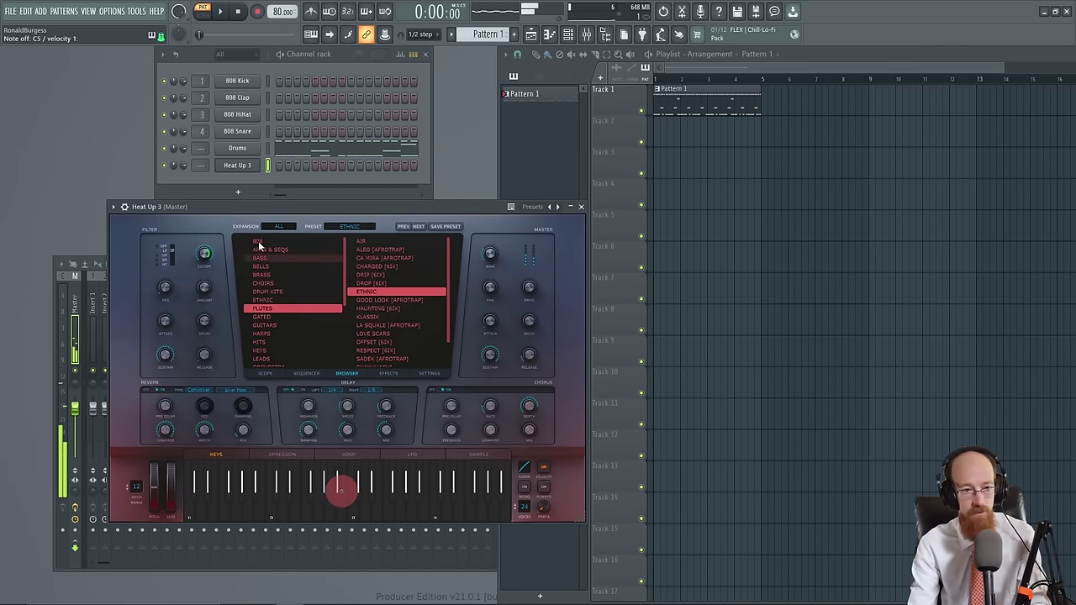
left_click(192, 188)
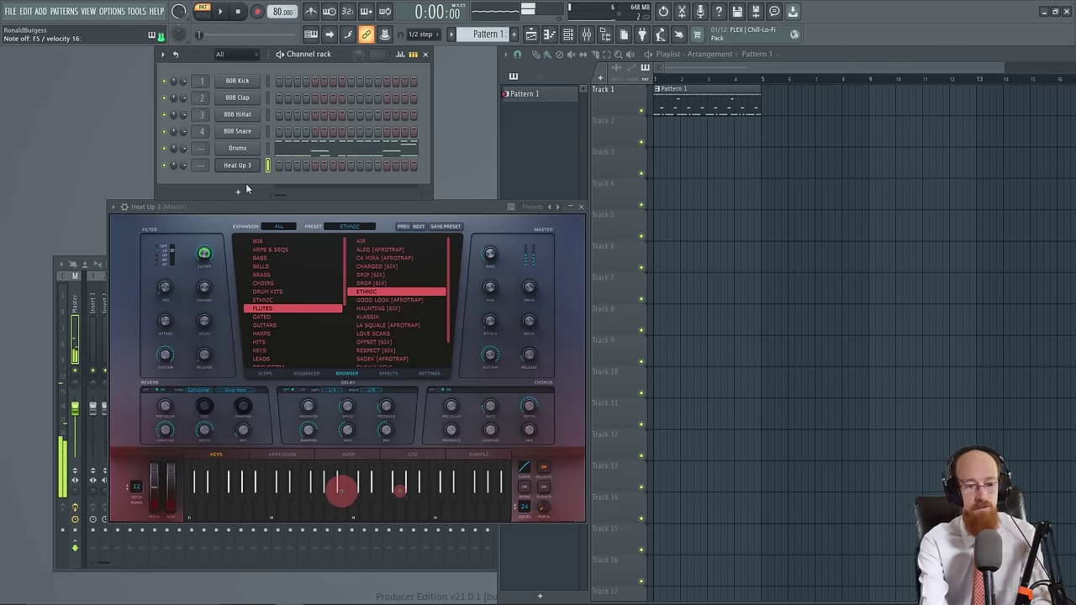
Add a one-bar F5 note at the start of bar 1 in the Heat Up 3 piano roll and play the pattern
right_click(252, 161)
left_click(285, 165)
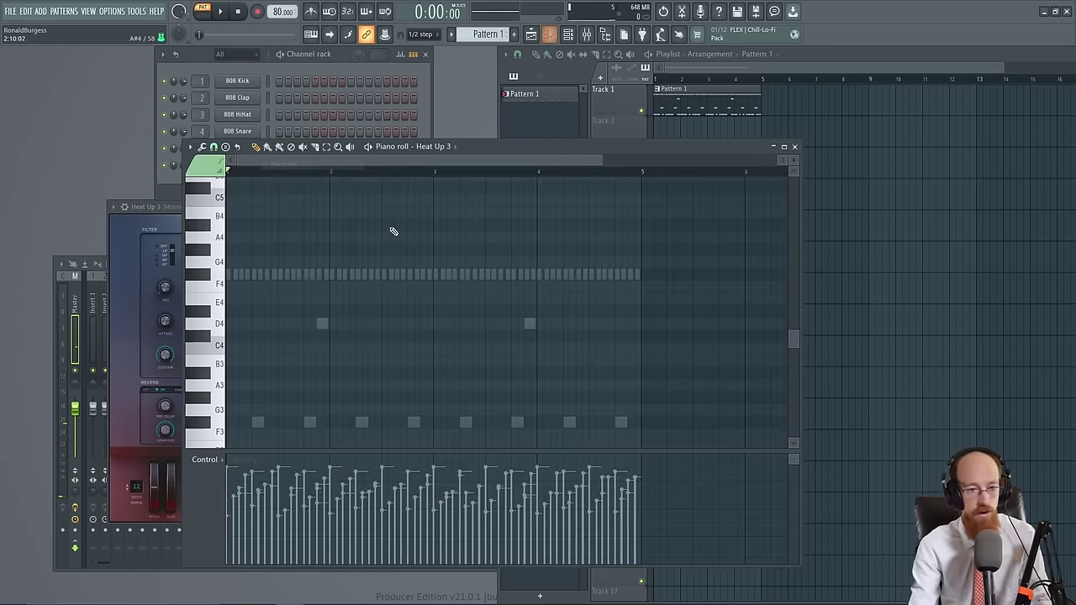
scroll(231, 278, "up", 2)
scroll(338, 348, "up", 3)
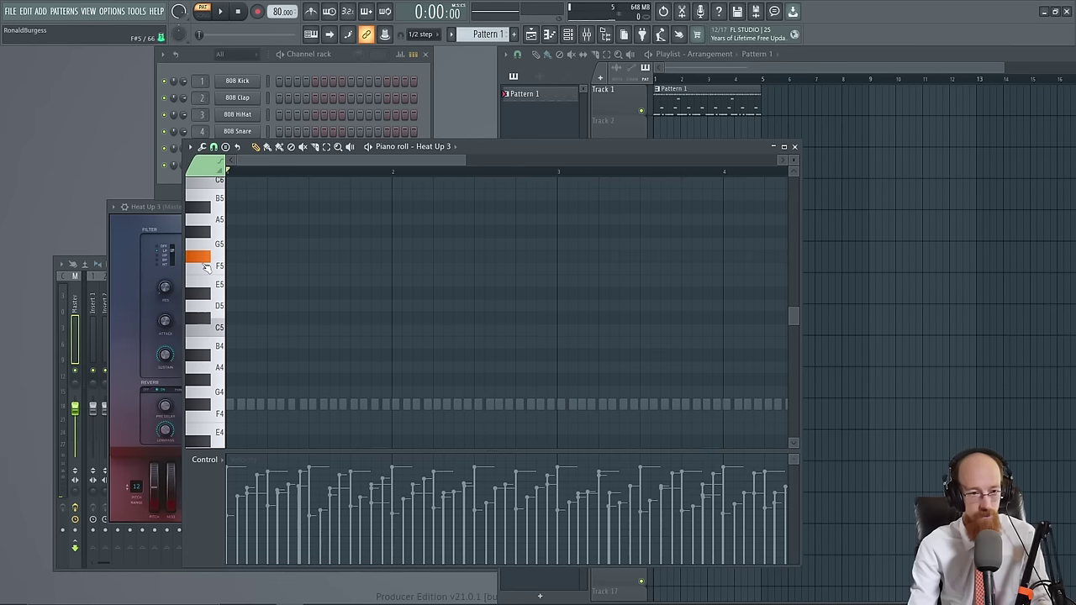
left_click(230, 269)
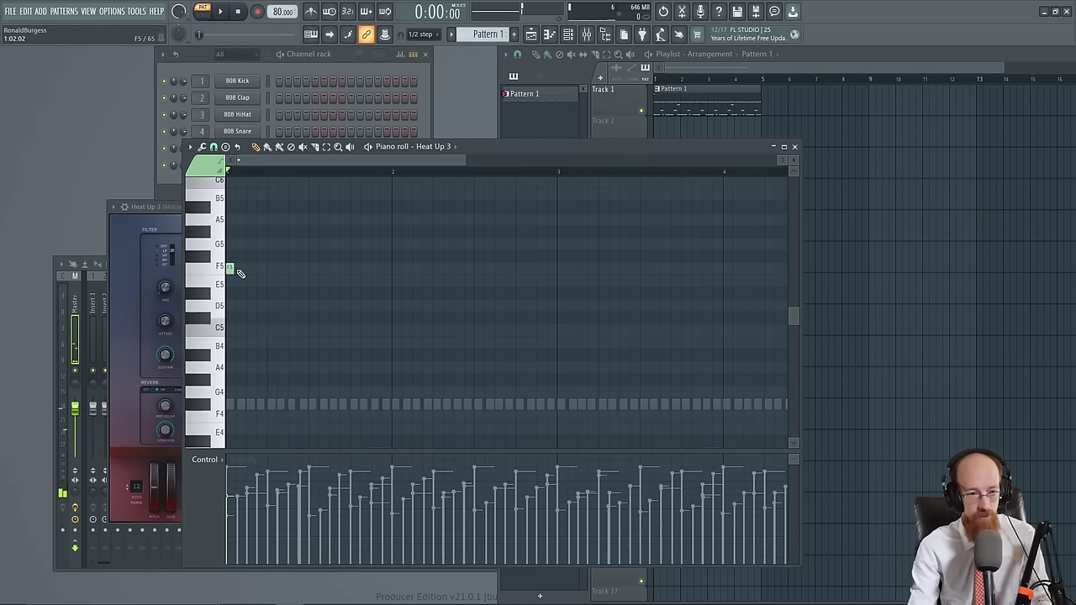
left_click_drag(237, 269, 393, 277)
scroll(312, 317, "down", 3)
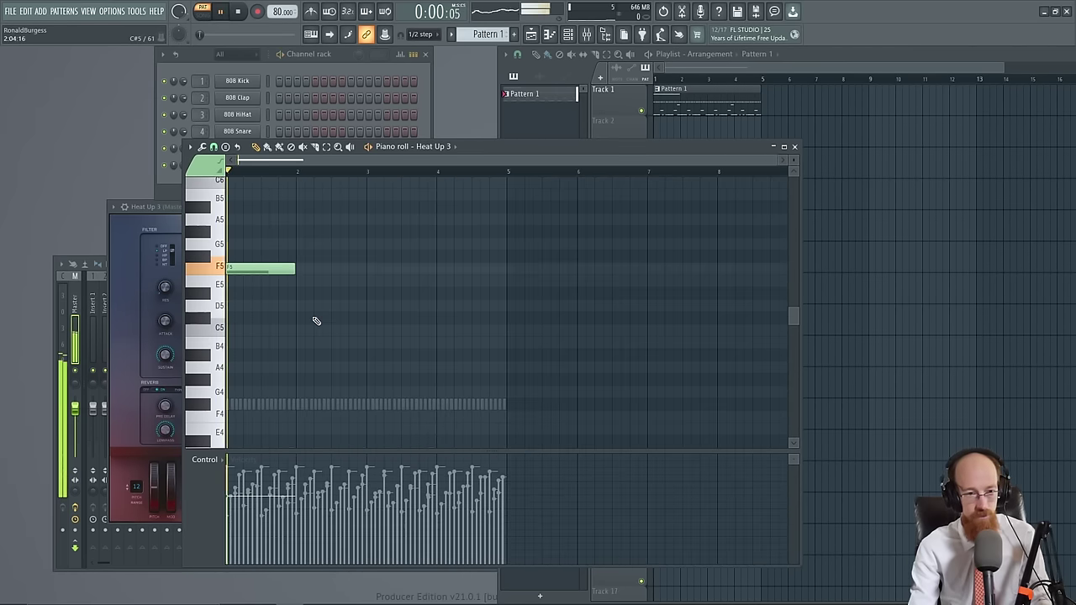
key("space")
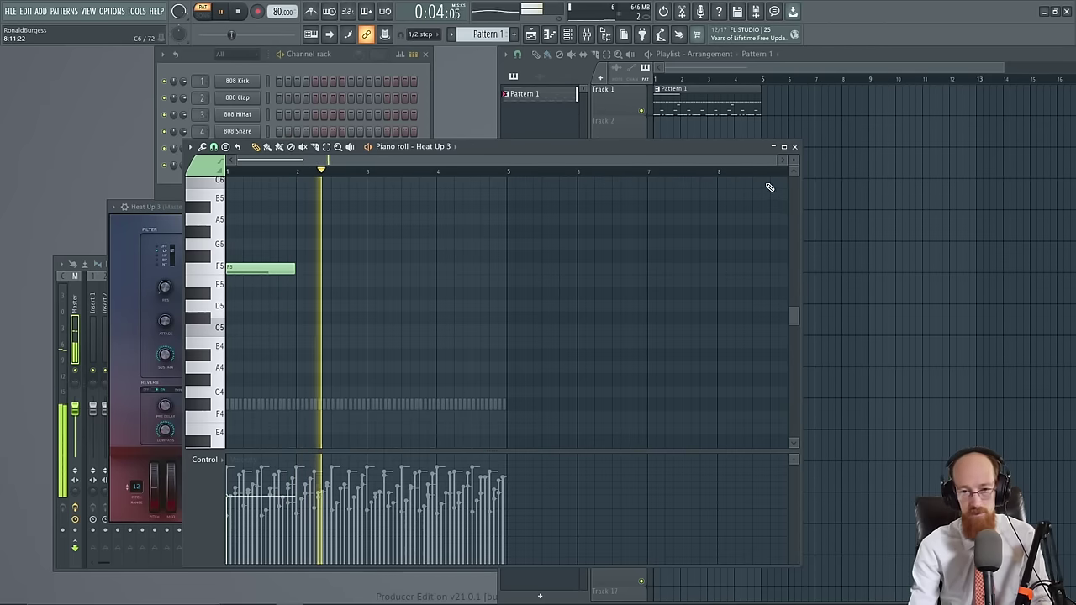
key("space")
left_click(794, 147)
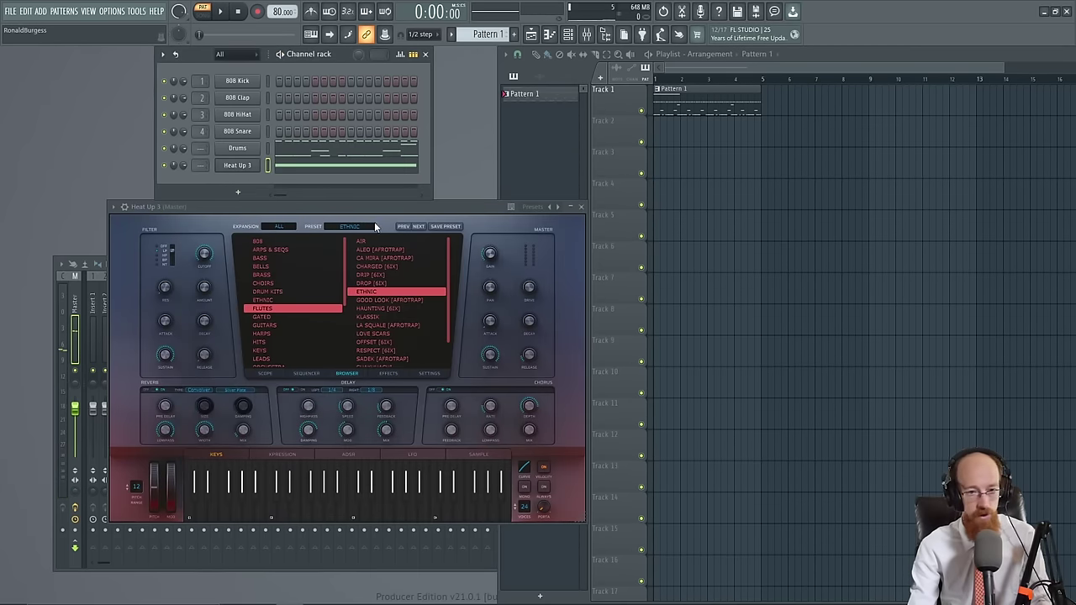
Set the ETHNIC flute's reverb mix to 24/76 dry/wet while playing the pattern, and close the plugin
left_click(393, 211)
left_click(388, 374)
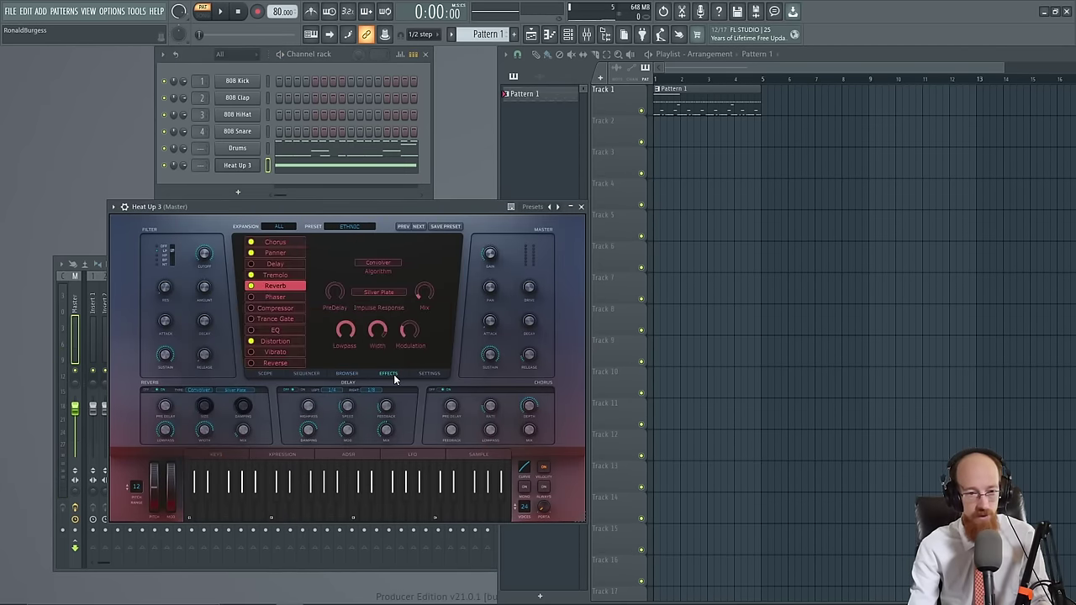
left_click_drag(424, 291, 426, 258)
left_click(442, 211)
key("space")
left_click_drag(420, 296, 422, 285)
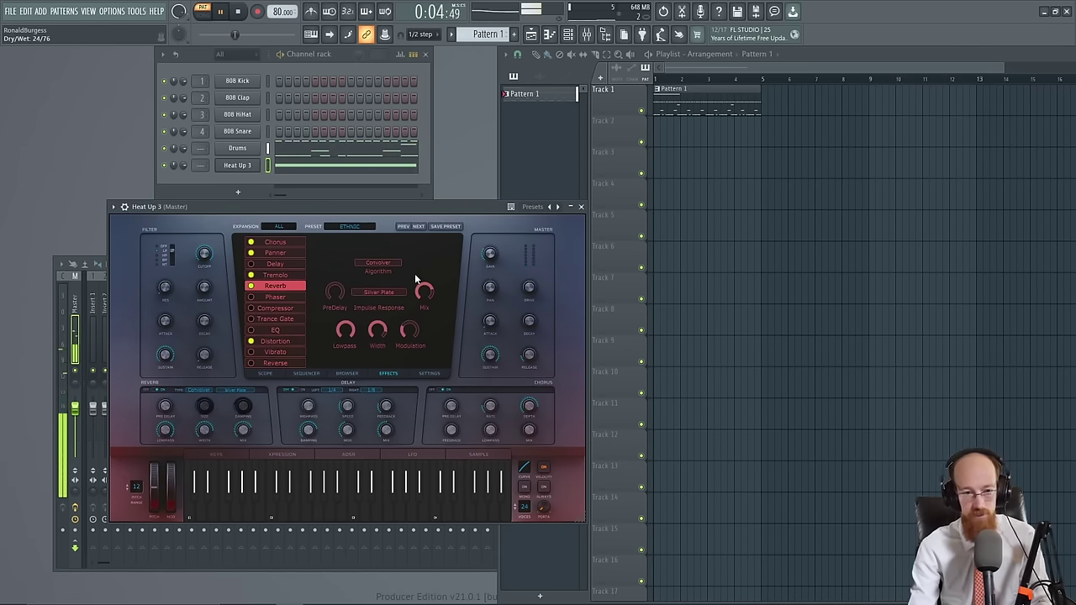
key("space")
left_click(581, 207)
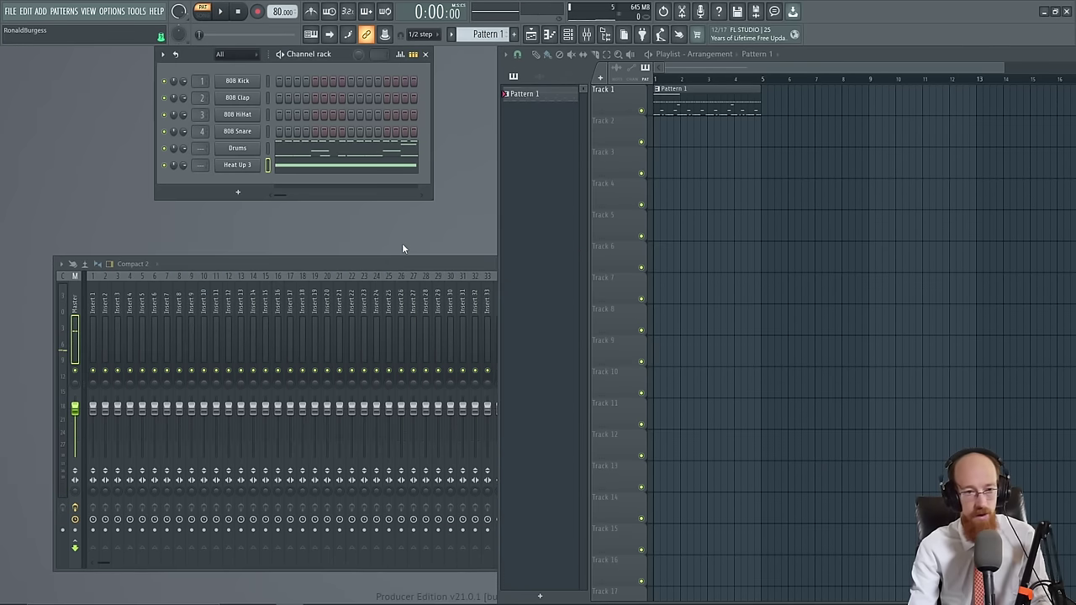
Find "heat" in the generator plugin list and add a second Heat Up 3 channel
left_click(244, 193)
left_click(246, 205)
type("heat")
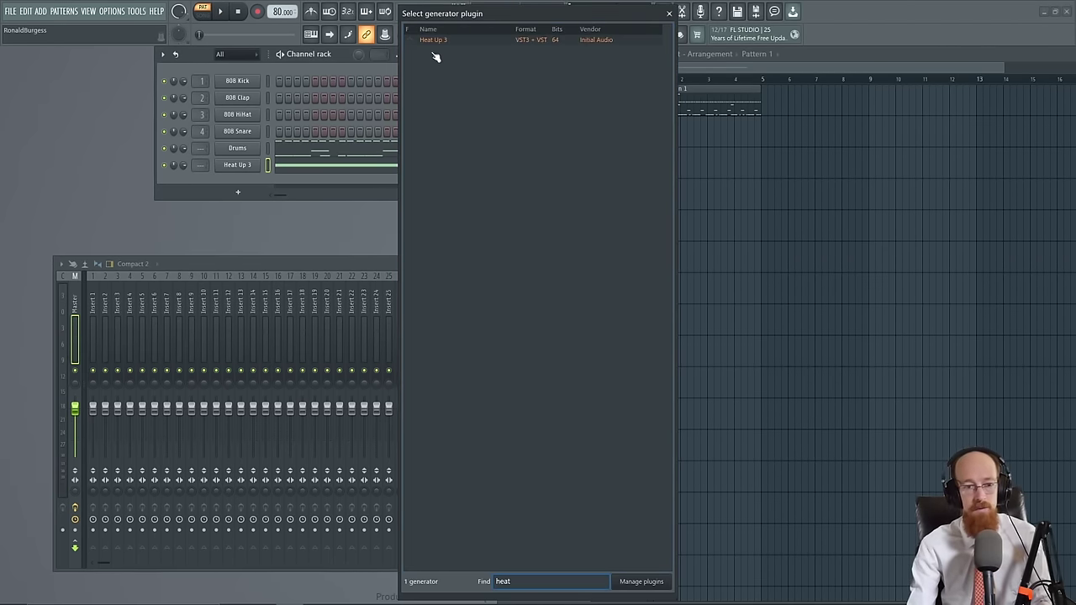
double_click(437, 41)
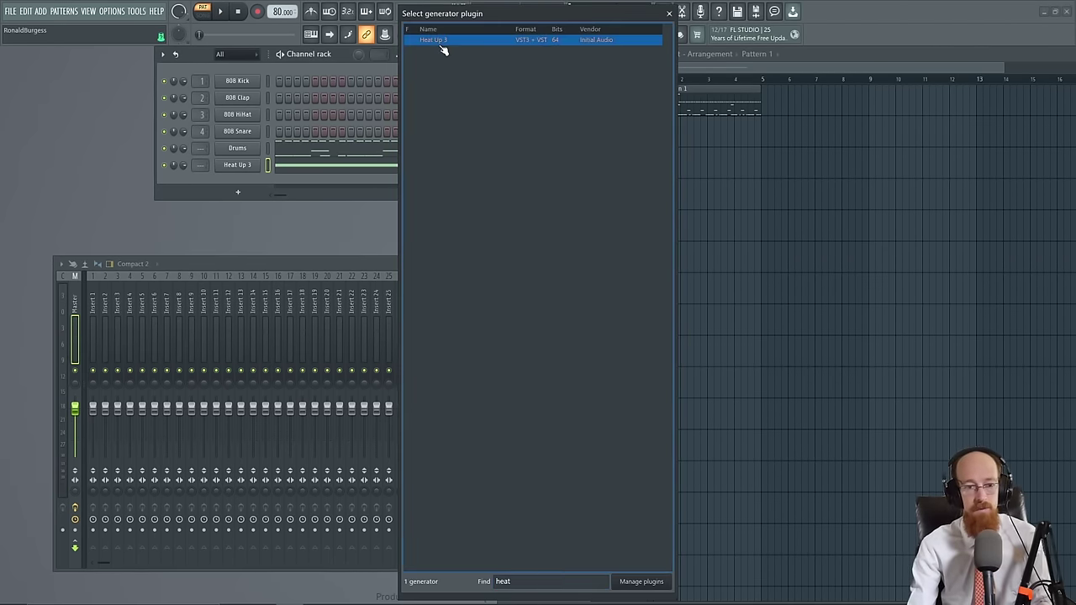
left_click_drag(296, 101, 430, 109)
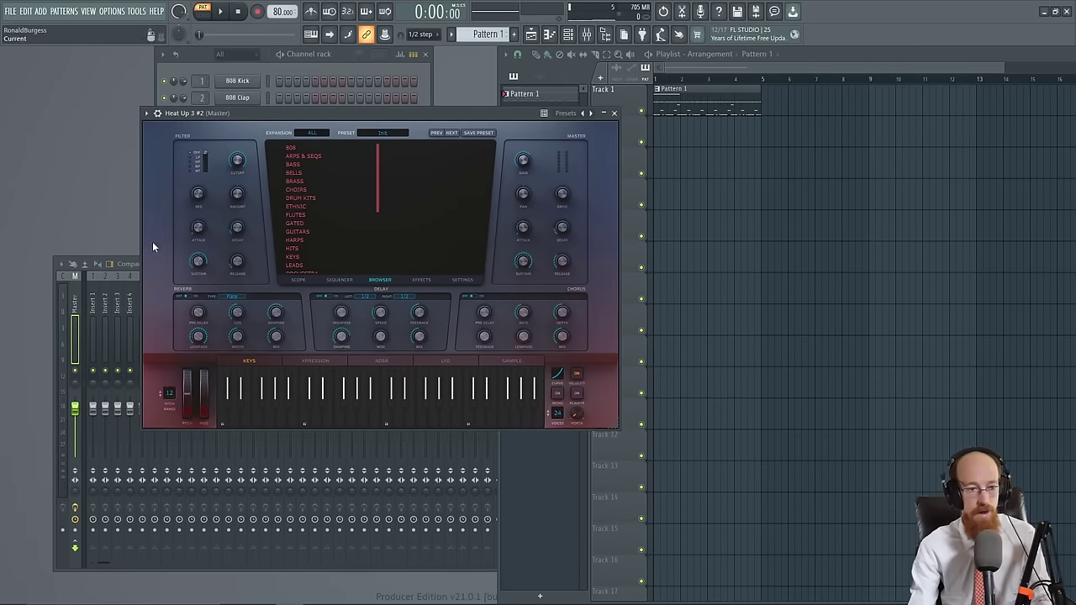
Uncover the channel rack and rename the first Heat Up 3 channel as Flute
left_click_drag(291, 113, 522, 132)
right_click(254, 167)
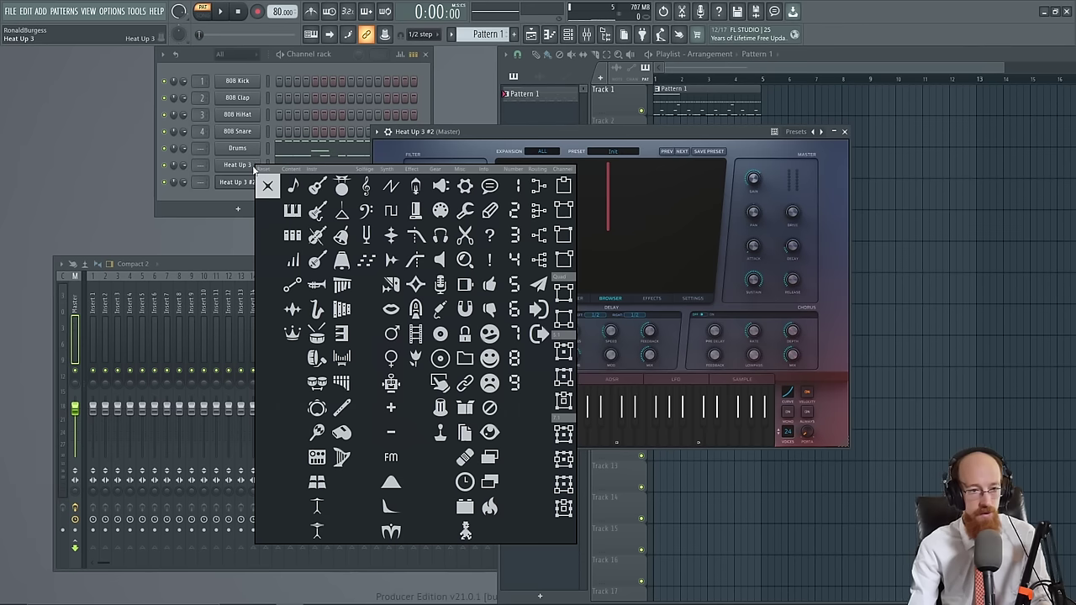
left_click(238, 168)
middle_click(238, 167)
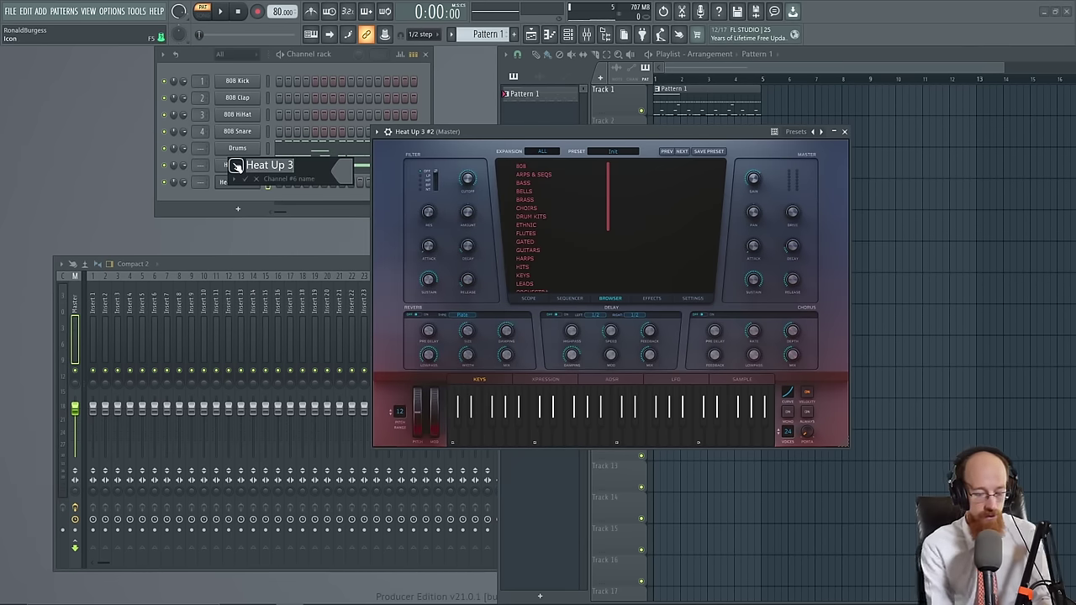
key("Return")
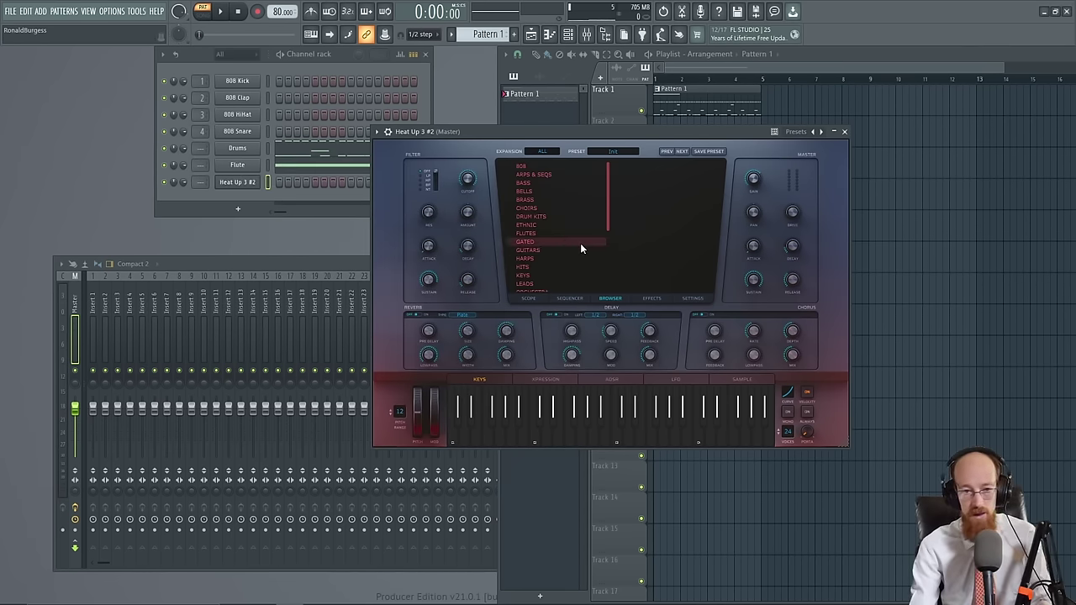
Load the KLASSIK flute preset in Heat Up 3 #2, open that channel's piano roll and play the pattern
left_click(554, 234)
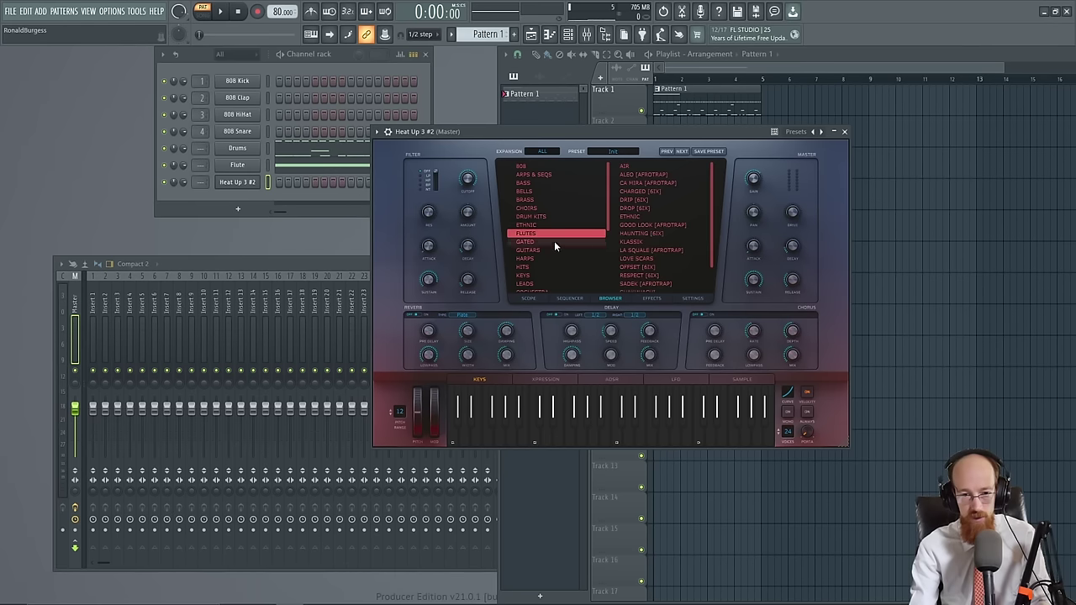
left_click(656, 242)
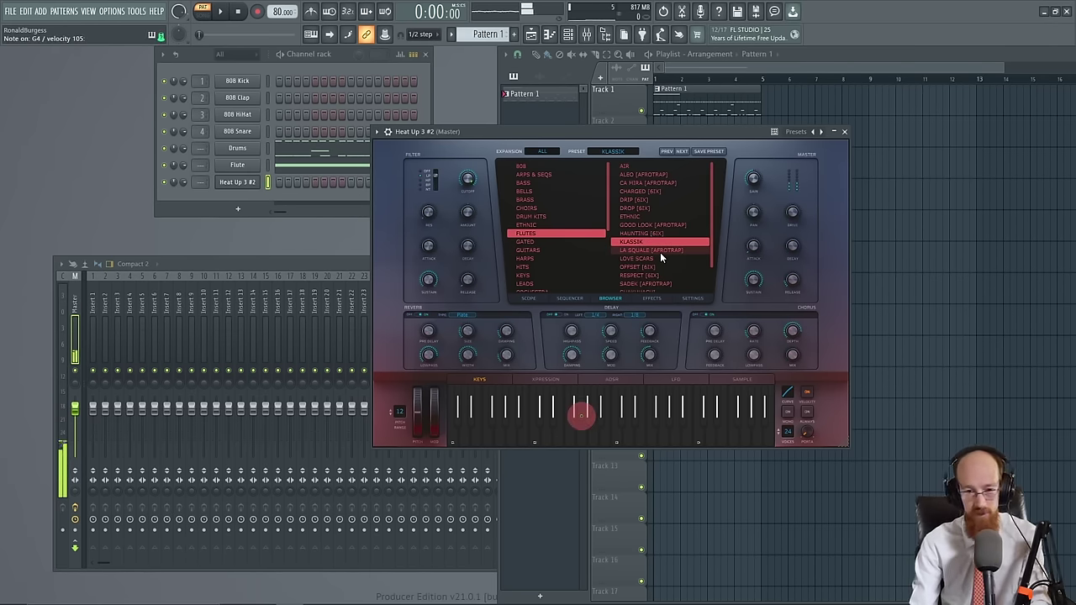
right_click(257, 182)
left_click(286, 182)
key("space")
scroll(334, 279, "up", 3)
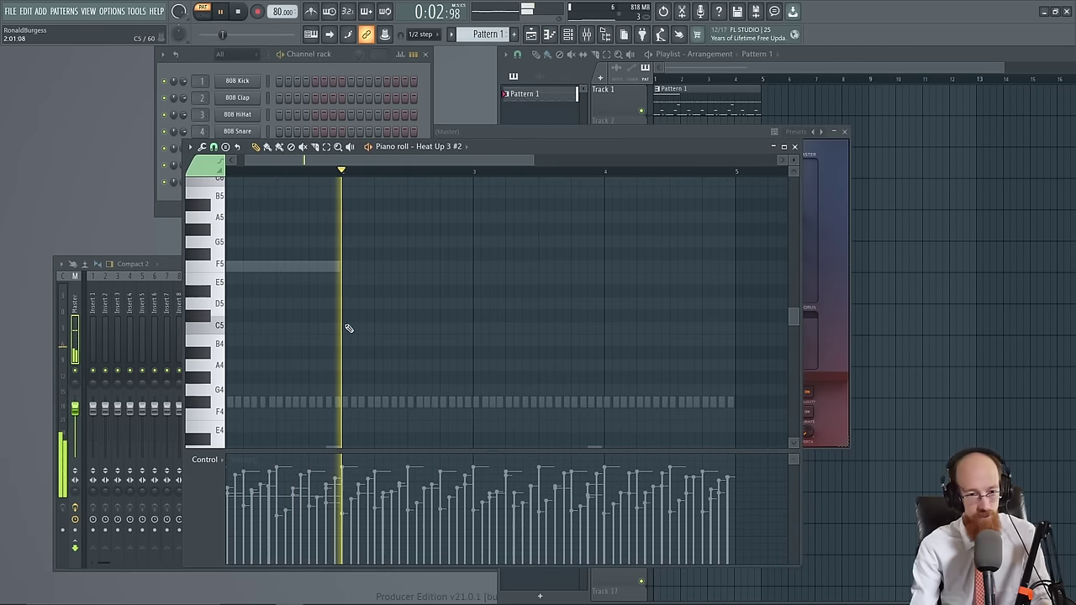
key("space")
scroll(410, 325, "up", 2)
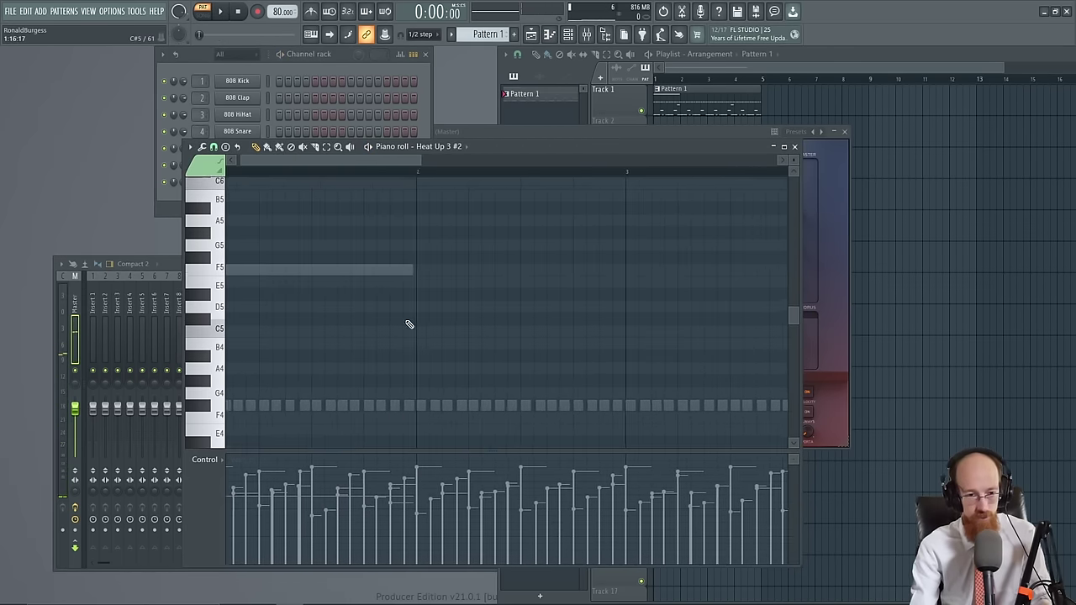
Try a C5 note on step 9 of bar 1 in the Heat Up 3 #2 piano roll
left_click(321, 335)
left_click_drag(411, 331, 363, 331)
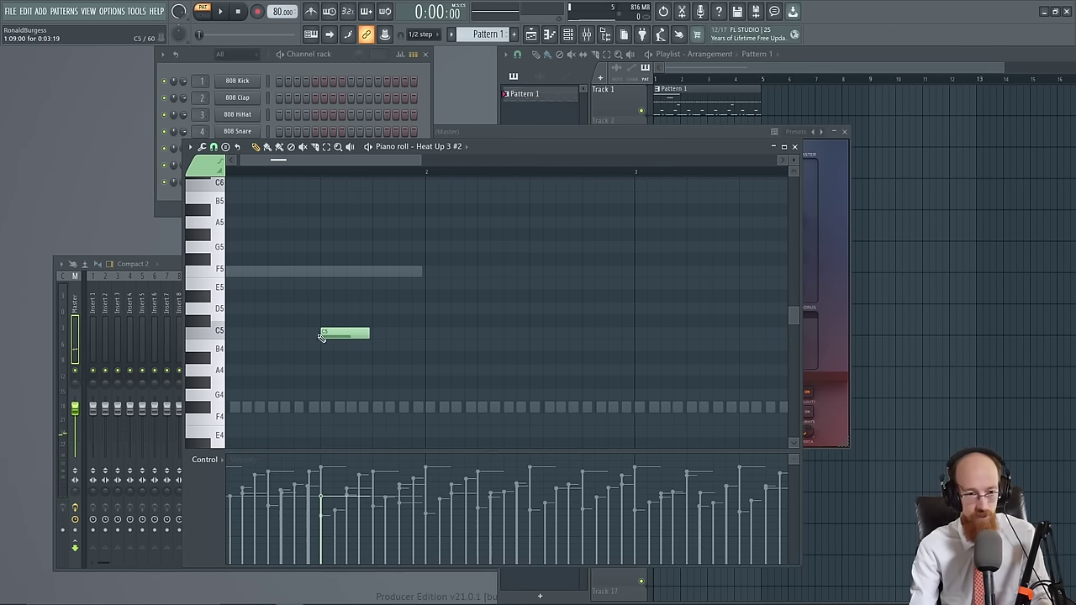
scroll(321, 340, "up", 3)
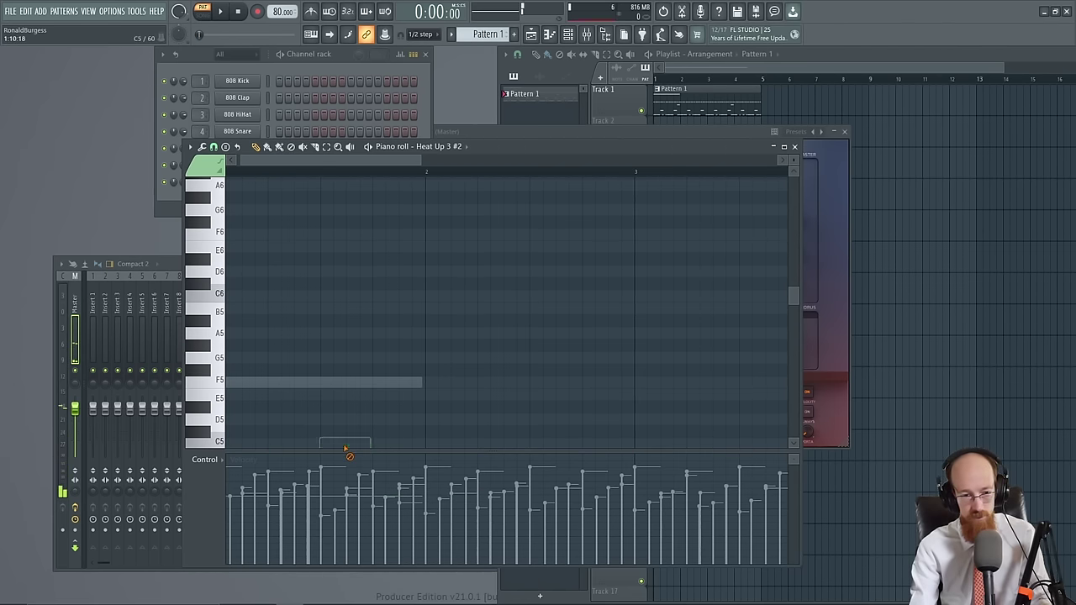
Audition C7, try a C7 note on step 9 of bar 1 while playing the pattern, and delete that note
scroll(326, 382, "up", 4)
left_click(218, 296)
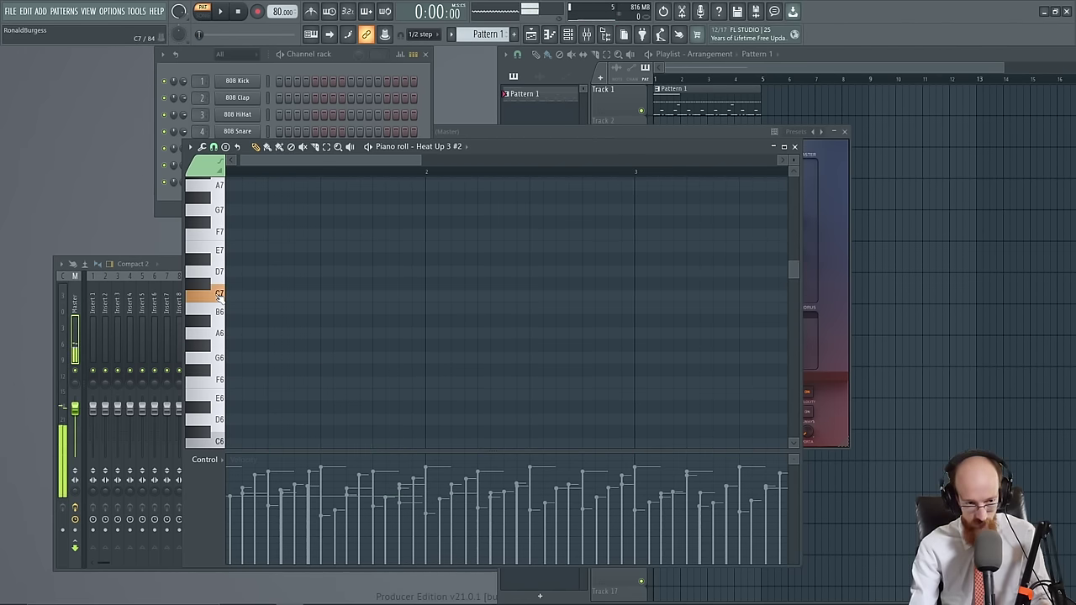
left_click(323, 296)
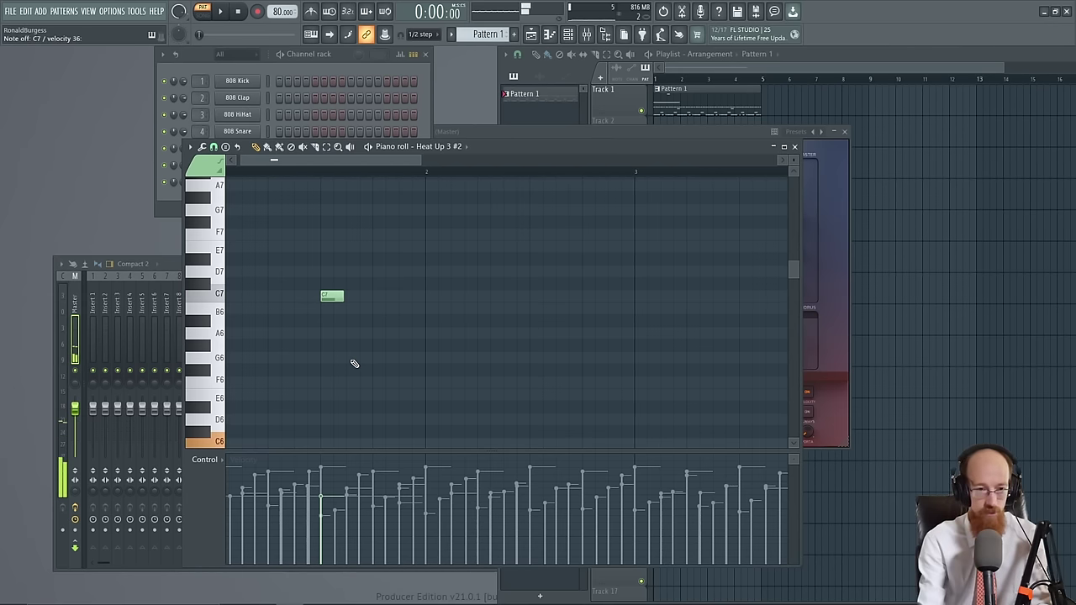
key("space")
scroll(351, 364, "up", 2)
left_click_drag(361, 345, 421, 328)
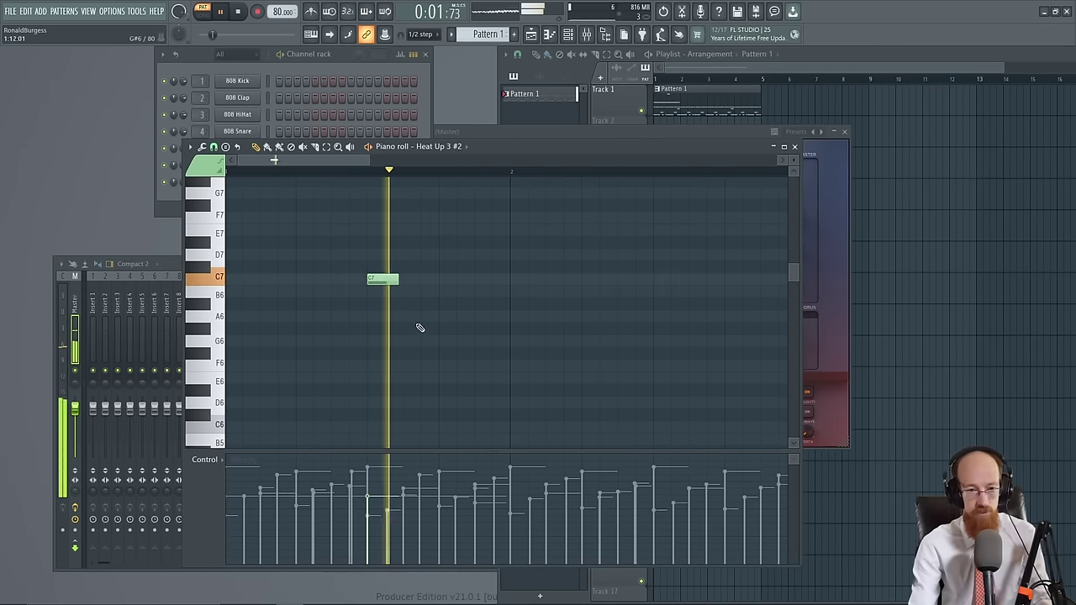
key("space")
right_click(383, 280)
Stop playback and place a C7 note on step 13 of bar 1 in the Heat Up 3 #2 piano roll
key("space")
left_click_drag(577, 337, 466, 304)
scroll(457, 301, "down", 2)
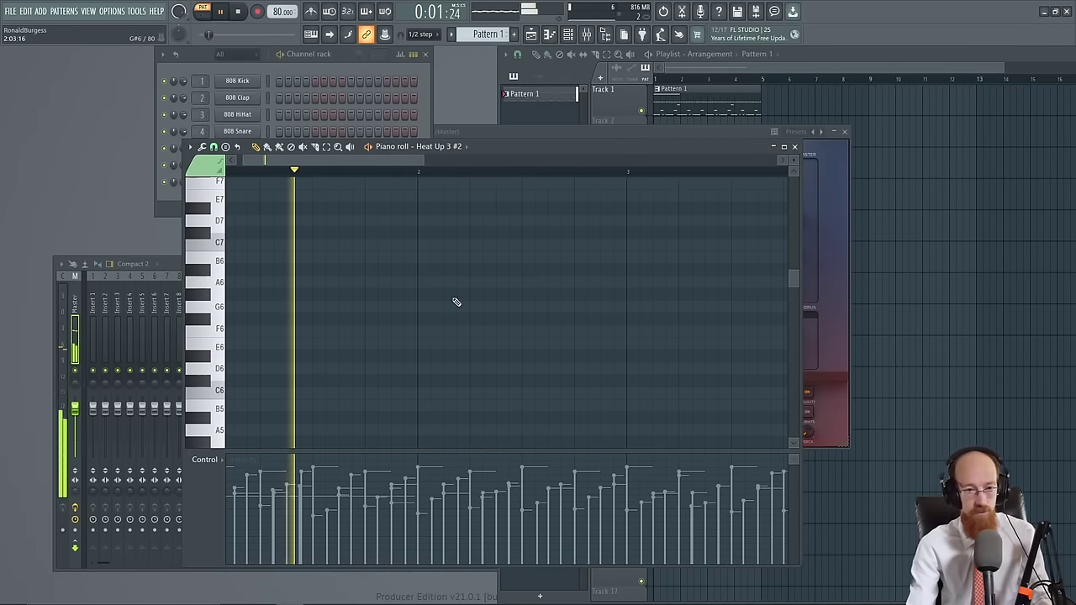
key("space")
left_click(363, 245)
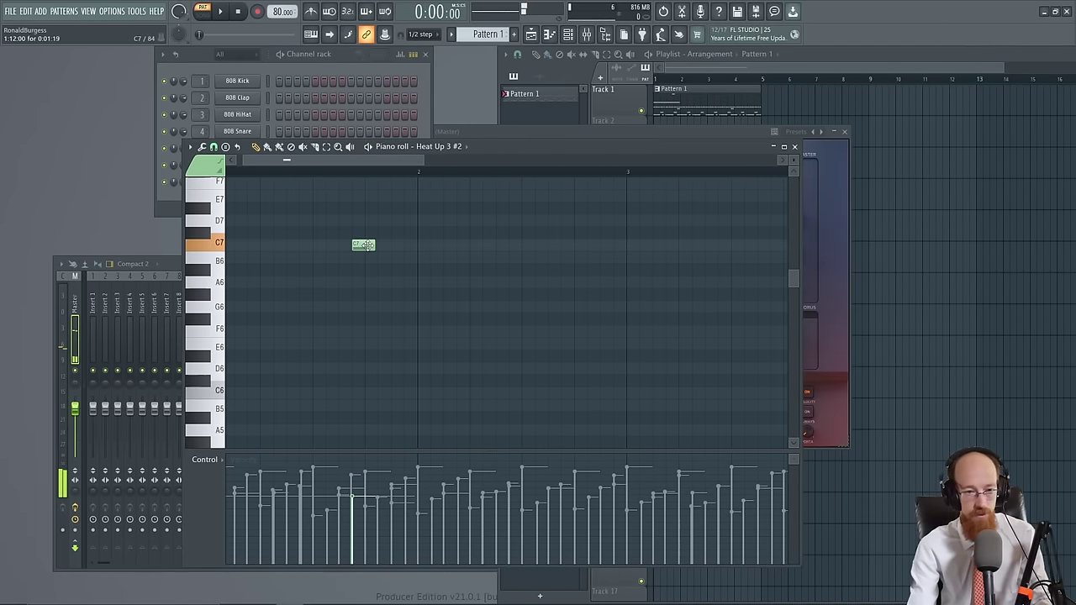
left_click_drag(363, 244, 377, 244)
Continue the descending run with G6, D#6 and C6 notes on steps 14, 15 and 16 of bar 1
left_click(385, 282)
left_click_drag(385, 283, 388, 306)
left_click(395, 355)
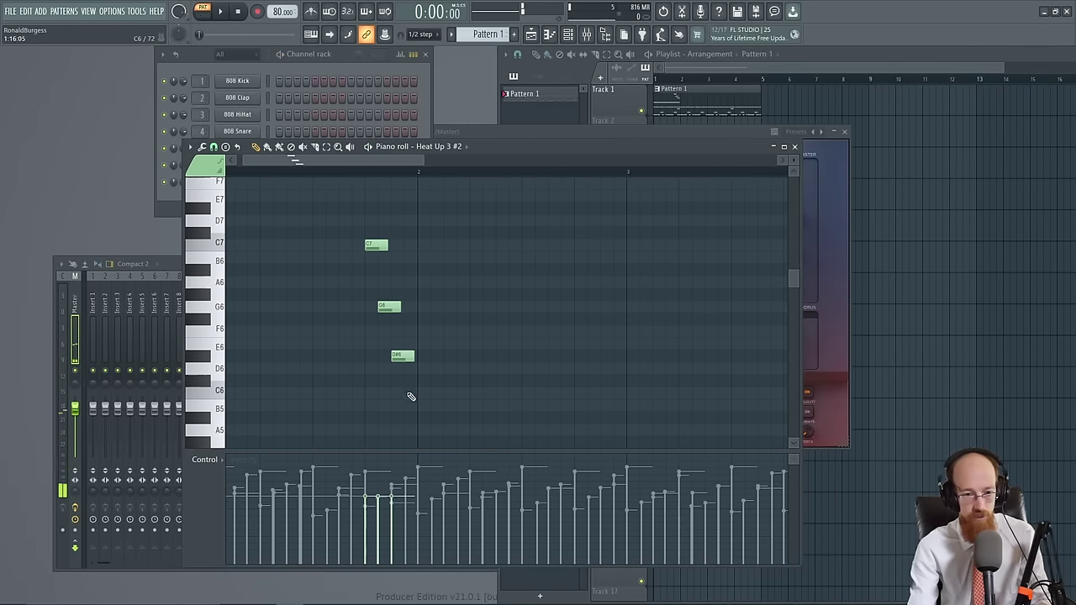
left_click(412, 393)
Play the pattern, lower the velocities of the four run notes evenly and listen again
key("space")
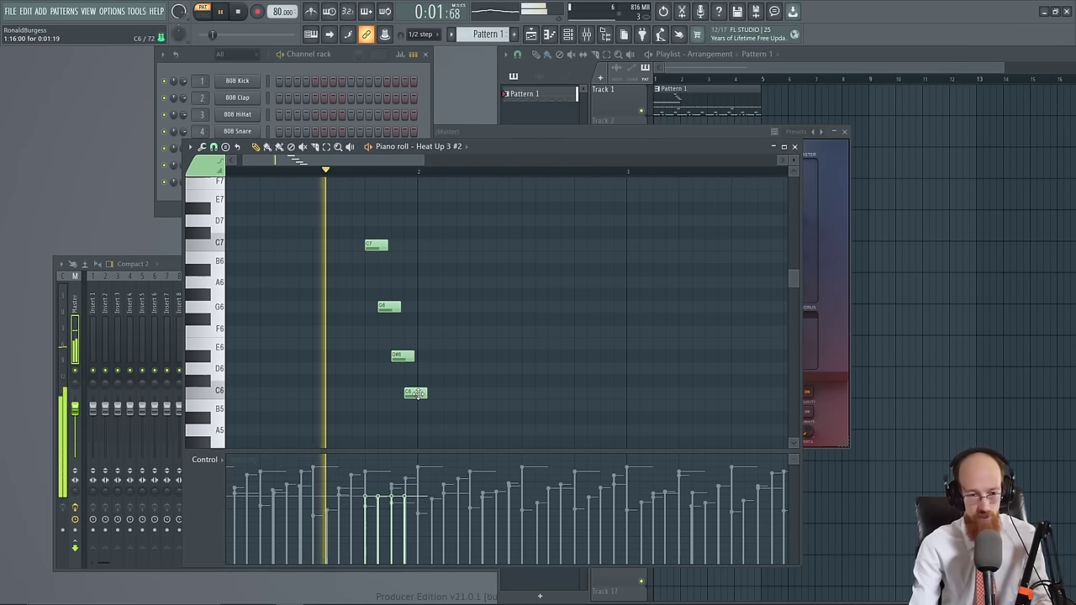
key("space")
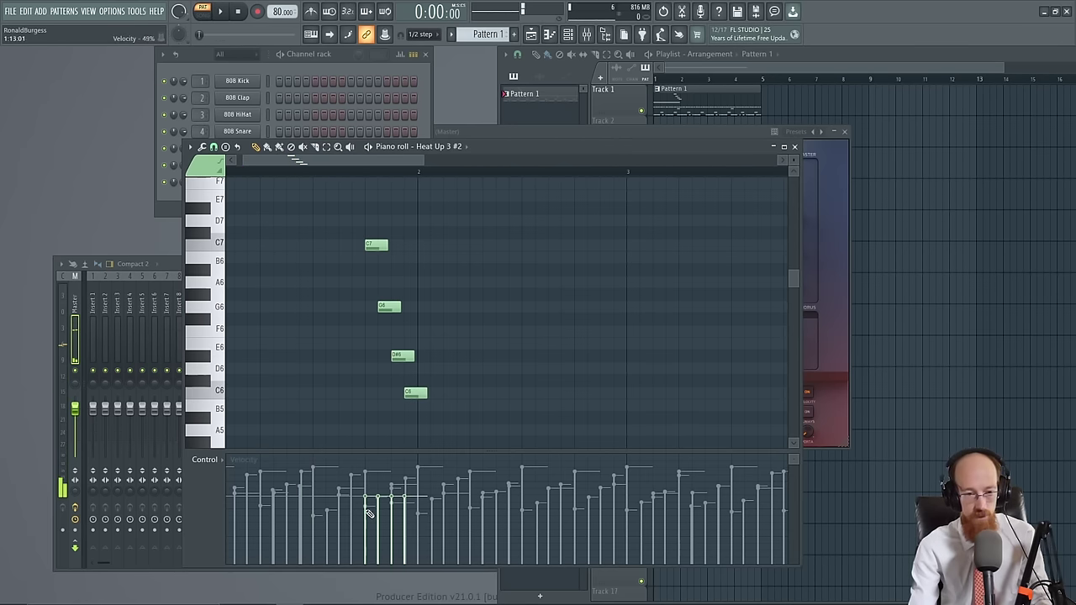
left_click_drag(373, 545, 418, 545)
key("space")
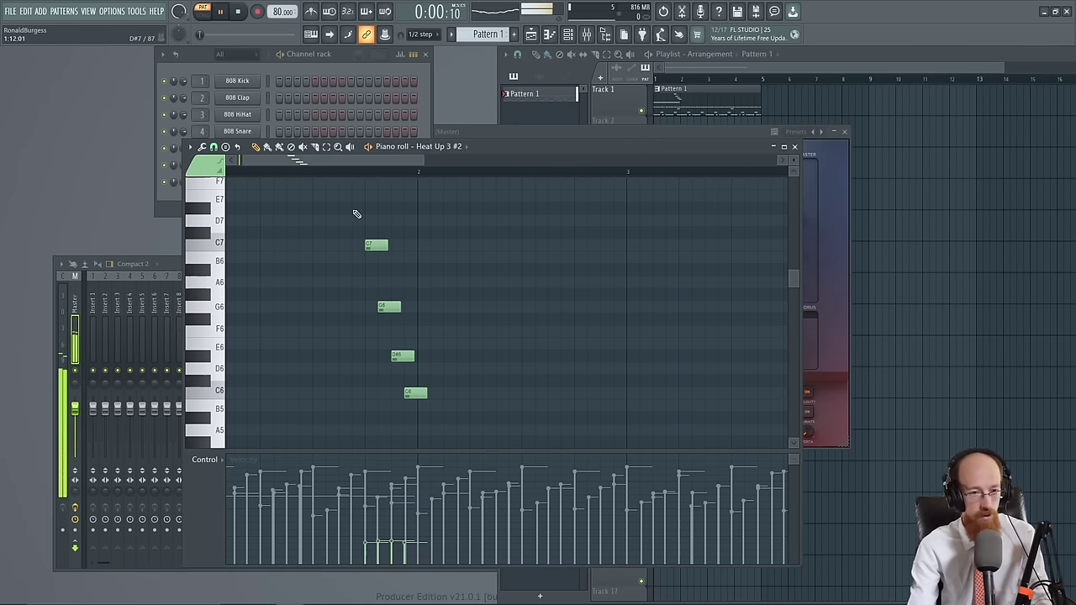
scroll(451, 301, "down", 2)
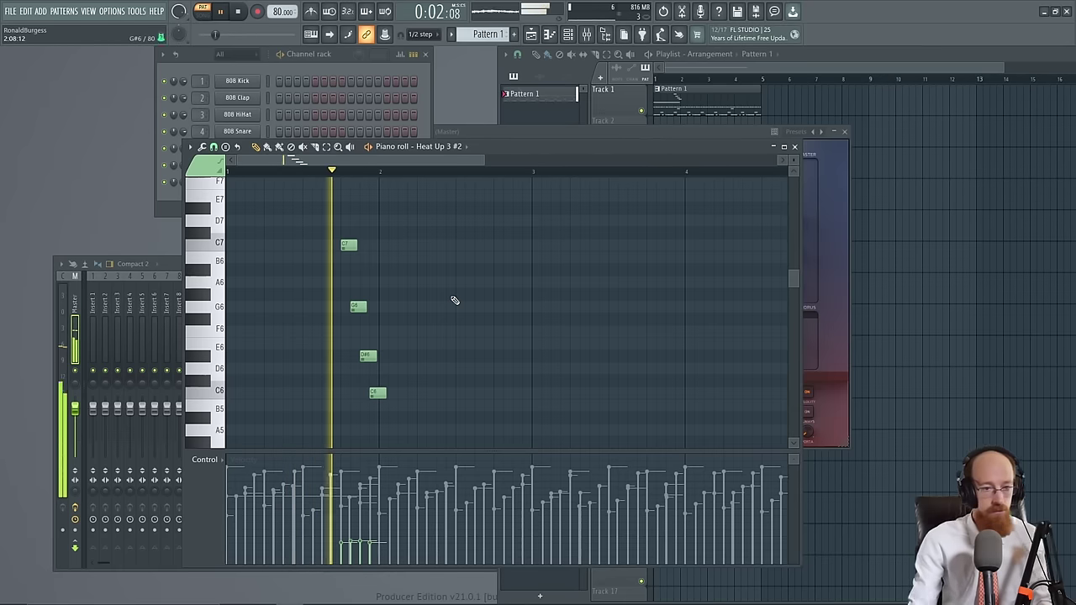
key("space")
Set the Heat Up 3 #2 reverb mix to 38/62 dry/wet and its size to 62.4%, and play the pattern
left_click(836, 217)
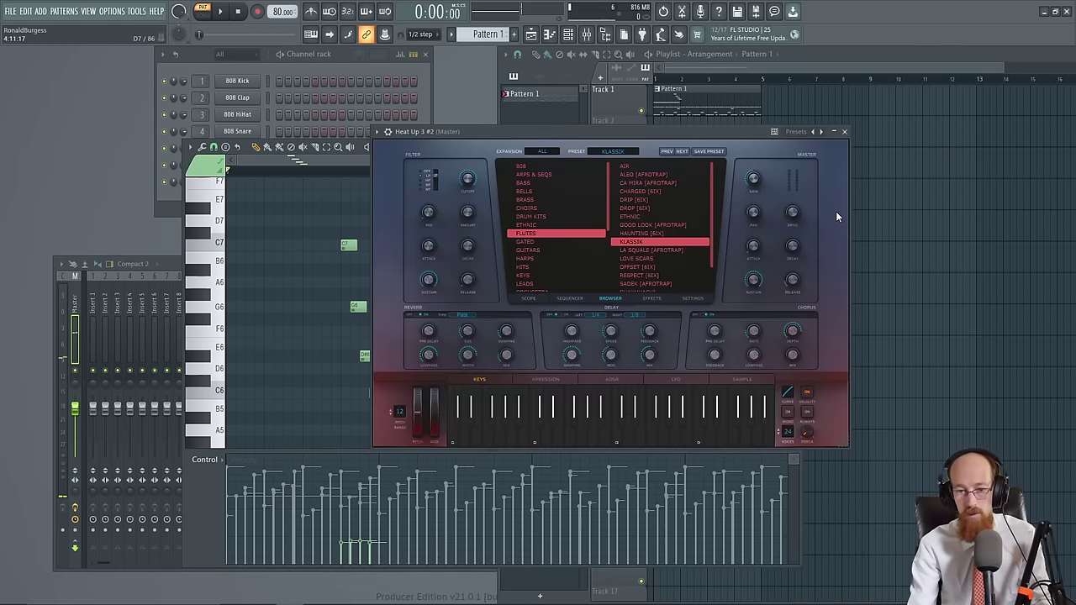
left_click(693, 301)
left_click(653, 298)
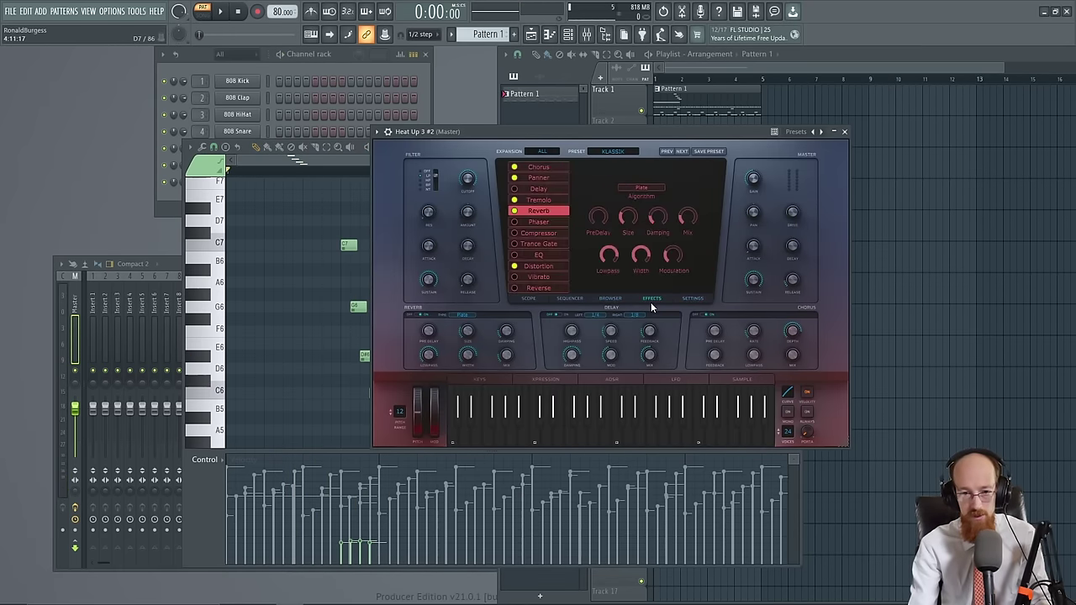
mouse_move(690, 218)
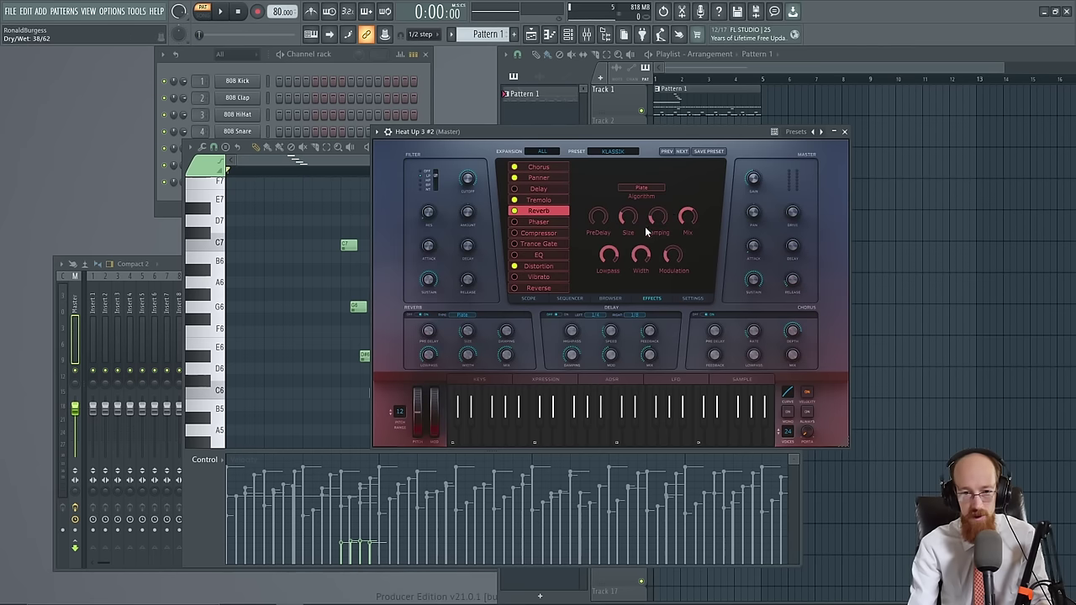
left_click_drag(631, 210, 632, 197)
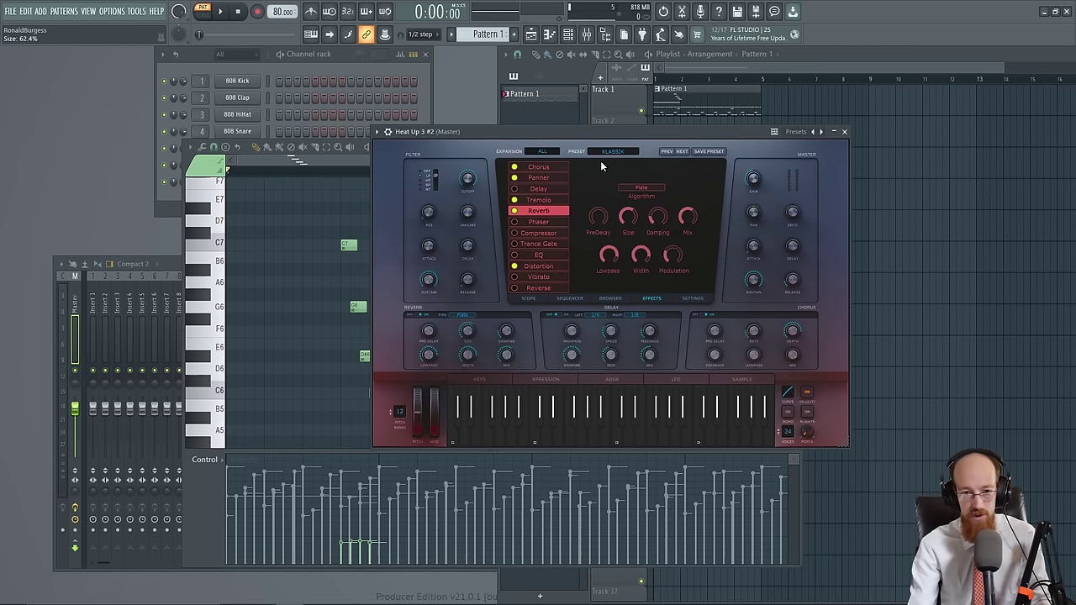
key("space")
left_click(329, 171)
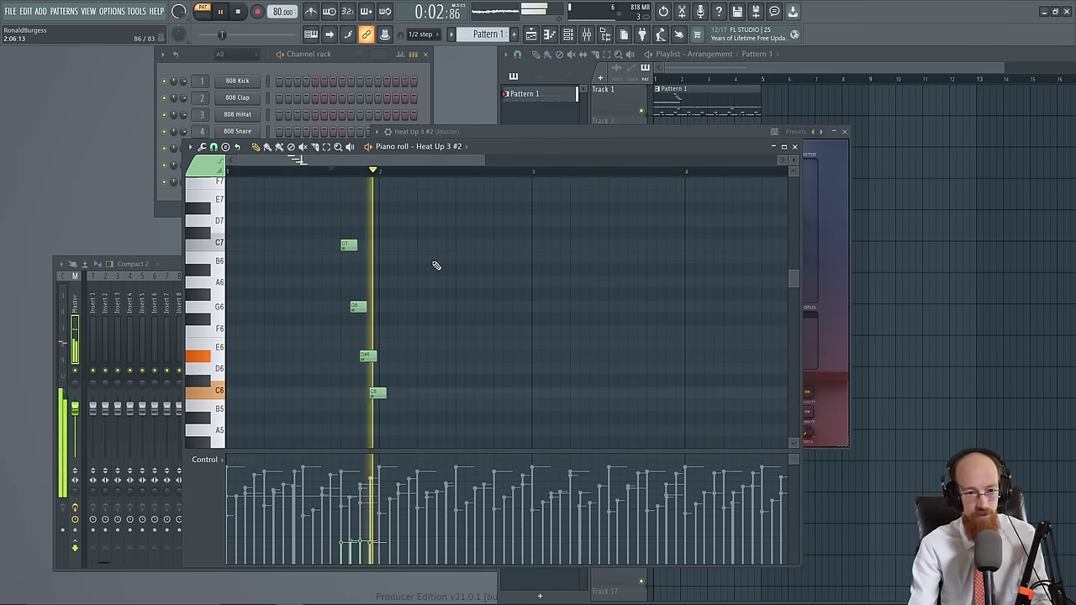
Close the piano roll, stop playback and rename the Heat Up 3 #2 channel as Flute 2
left_click(794, 147)
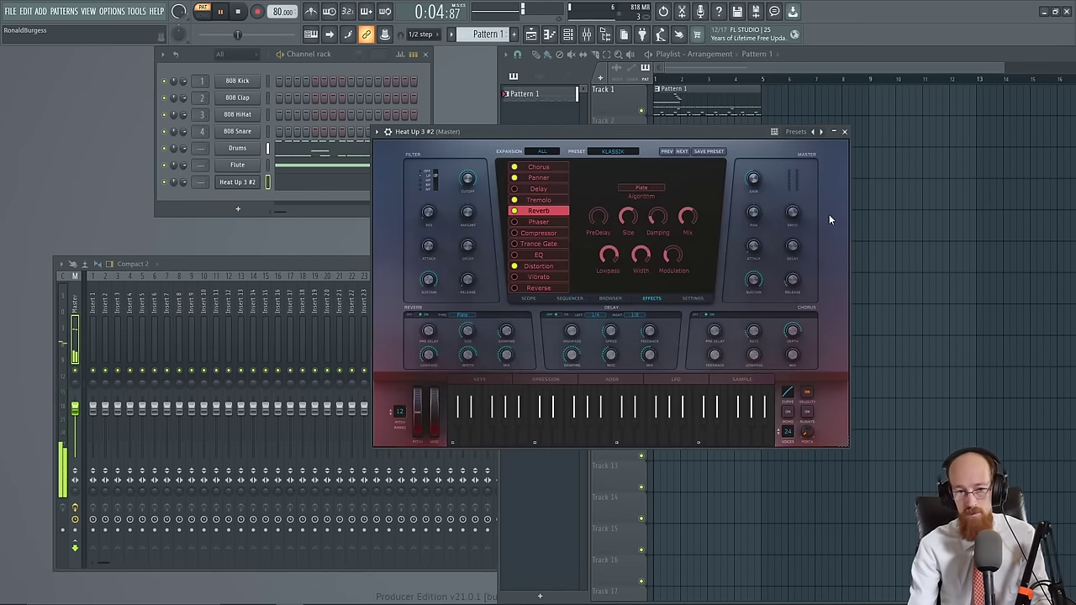
key("space")
left_click(610, 152)
left_click(613, 151)
left_click(232, 183)
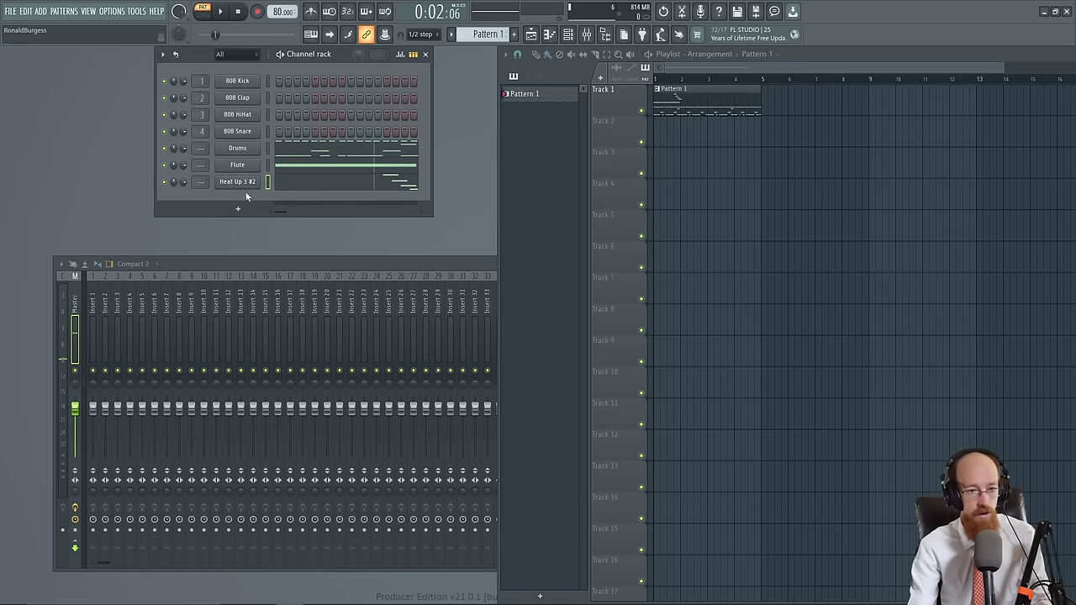
middle_click(232, 184)
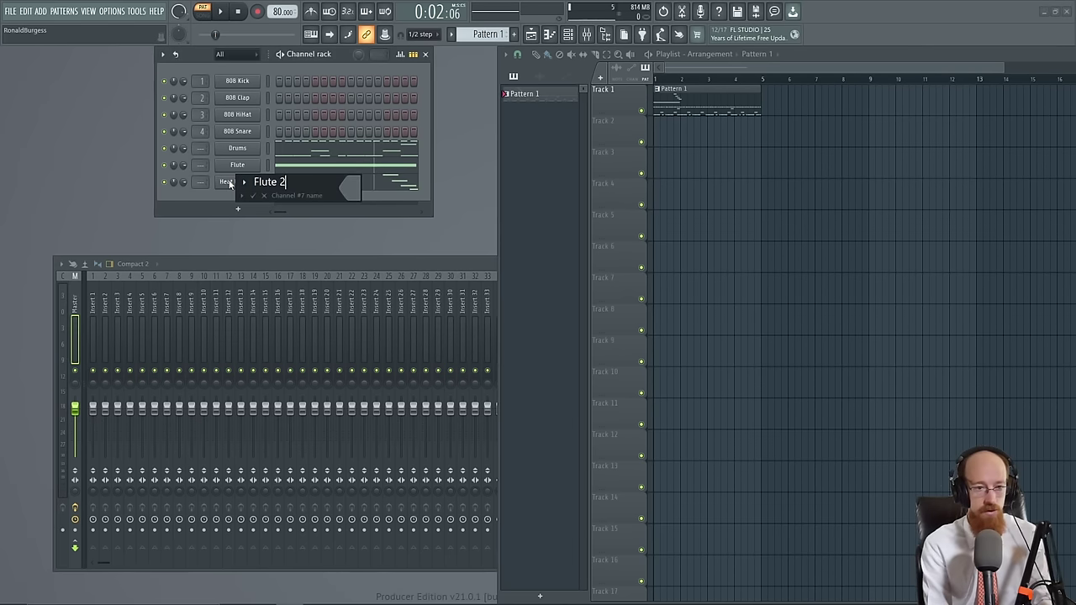
key("Return")
Add a second F5 note, about one bar long, at the start of bar 3 in the Flute piano roll
left_click(346, 167)
scroll(378, 296, "down", 3)
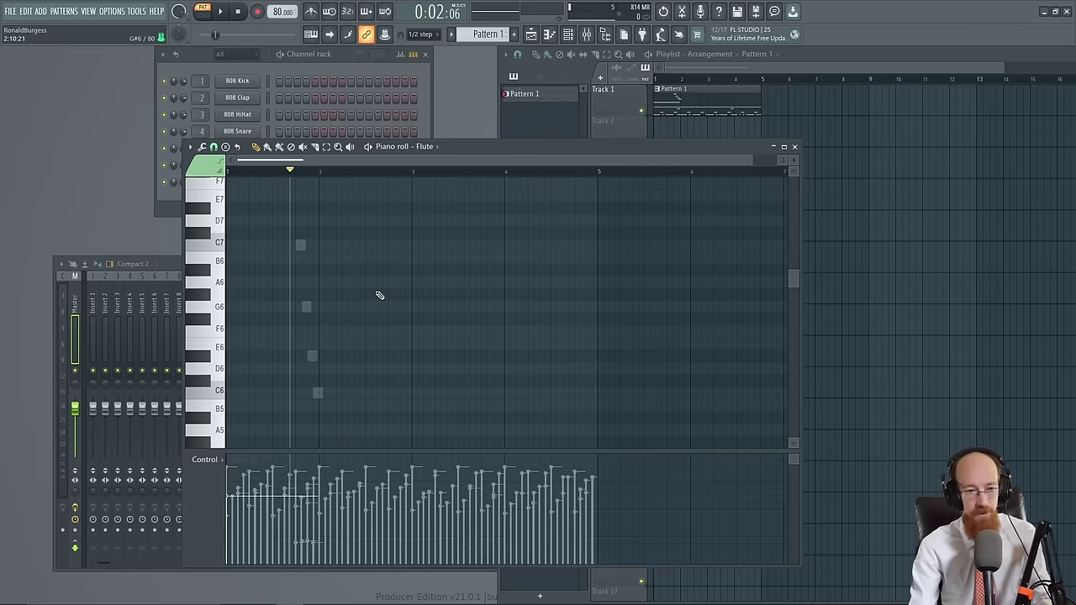
scroll(336, 306, "down", 3)
left_click_drag(357, 294, 385, 295)
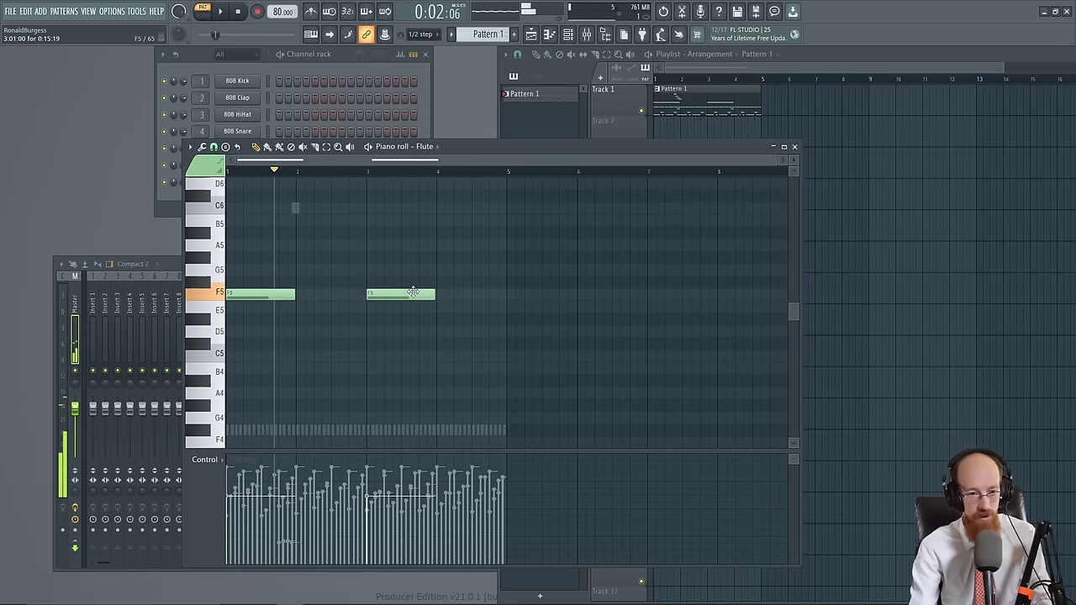
Switch to the Flute 2 notes and copy the four-note descending run to steps 13 to 16 of bar 3
scroll(281, 255, "up", 4)
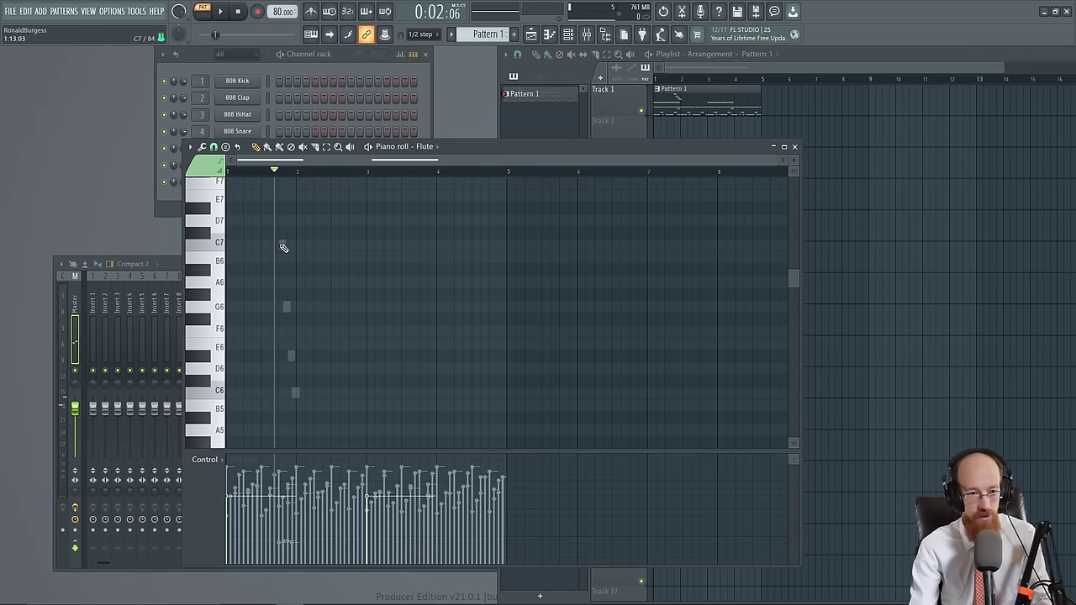
double_click(283, 245)
left_click_drag(280, 234, 341, 407)
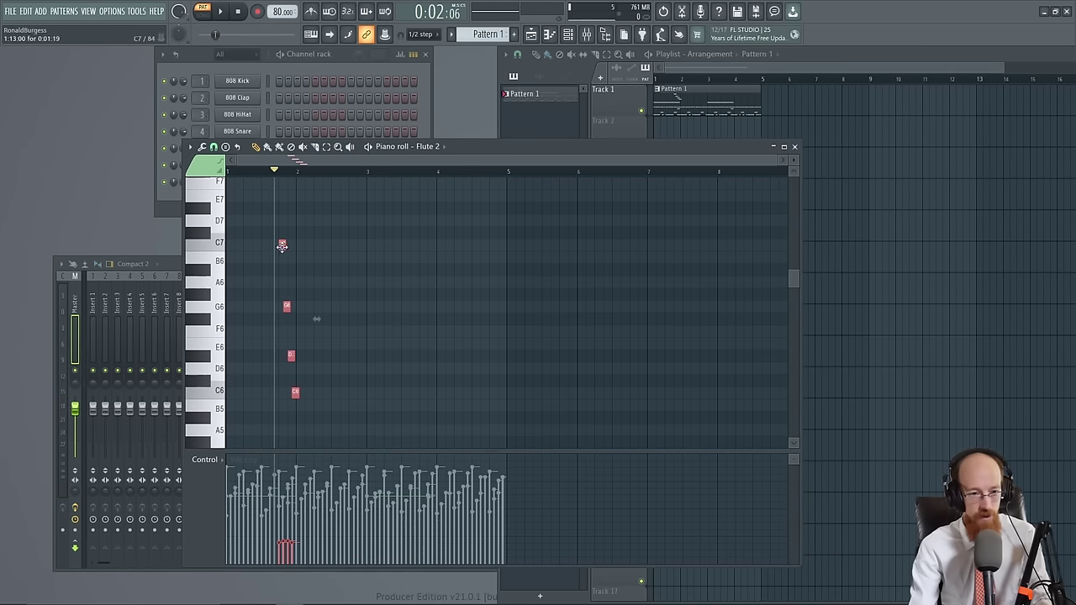
left_click_drag(282, 245, 418, 248)
Deselect the copied run and change its second note to G#6 and its third note to F6
scroll(445, 312, "up", 5)
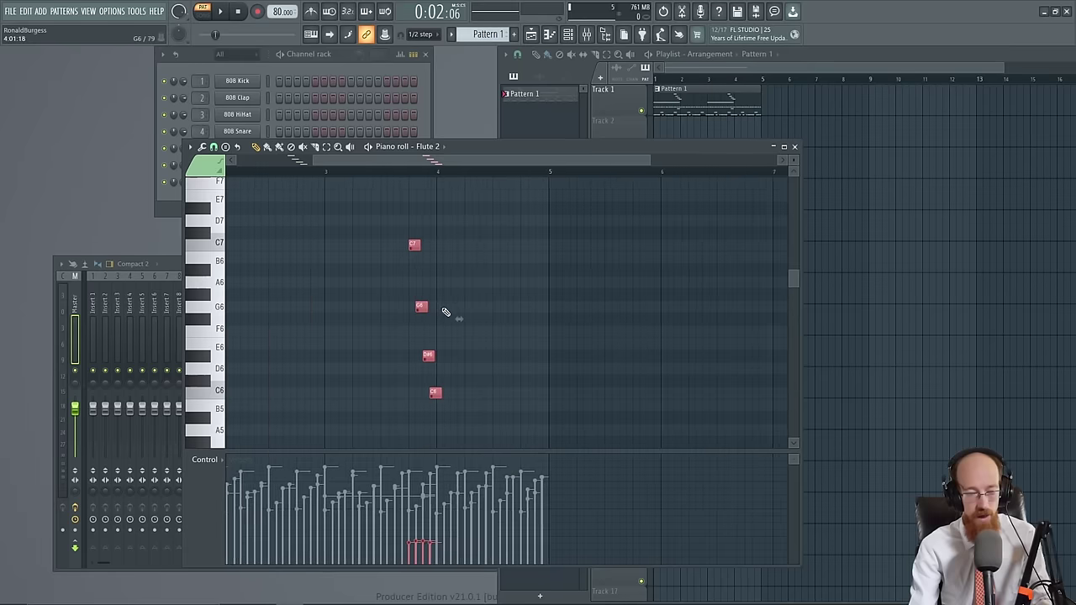
left_click(465, 295, "ctrl")
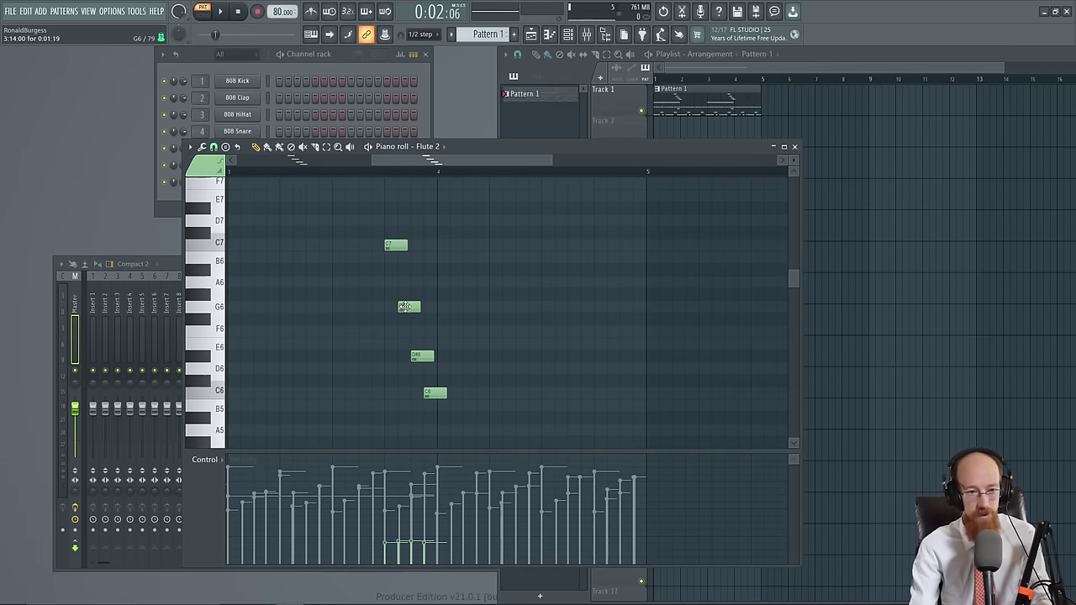
left_click_drag(406, 307, 408, 321)
scroll(484, 317, "down", 2)
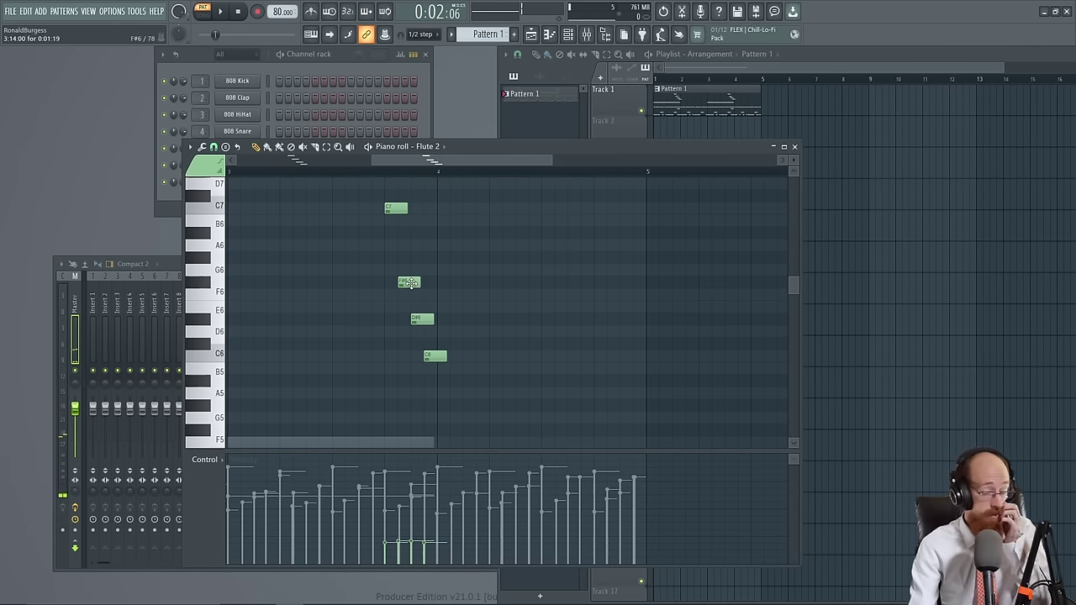
left_click_drag(409, 284, 410, 269)
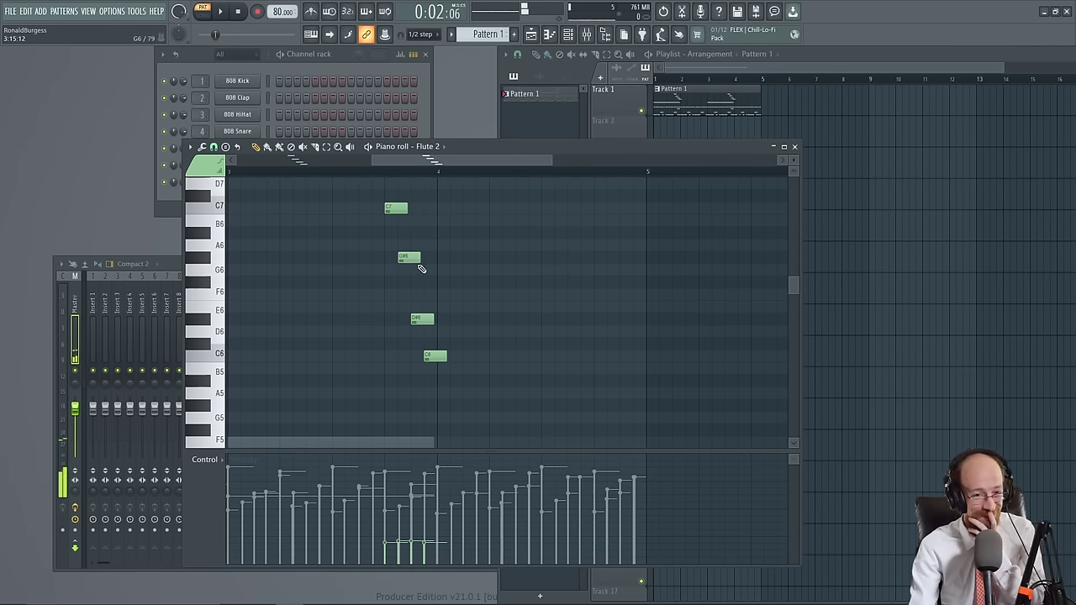
left_click_drag(423, 319, 423, 294)
left_click(433, 355)
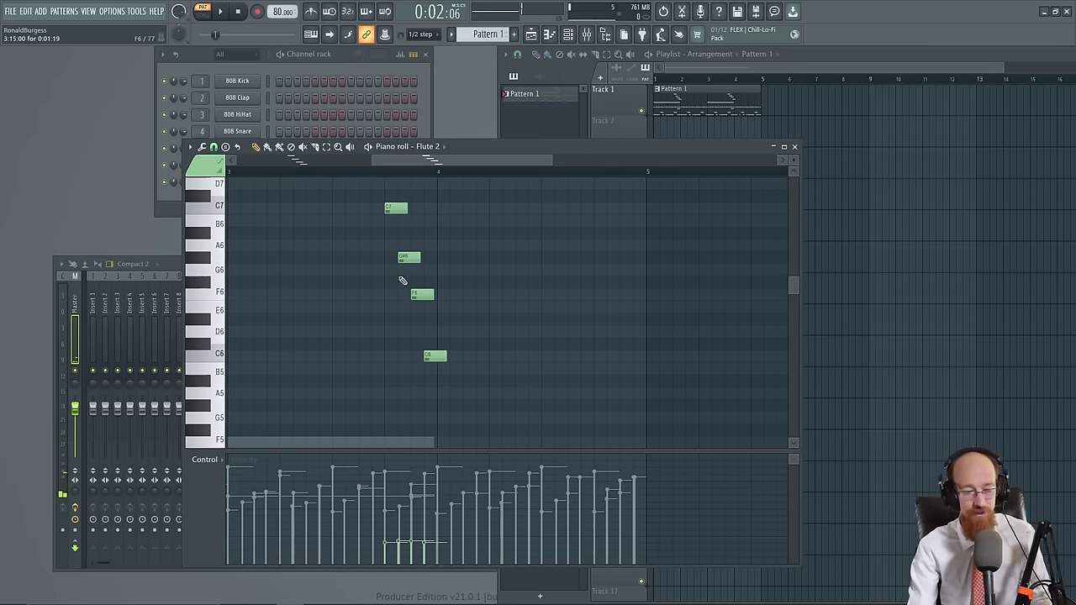
Return to the Flute notes, play the pattern from bar 3 and close the piano roll
scroll(396, 277, "down", 5)
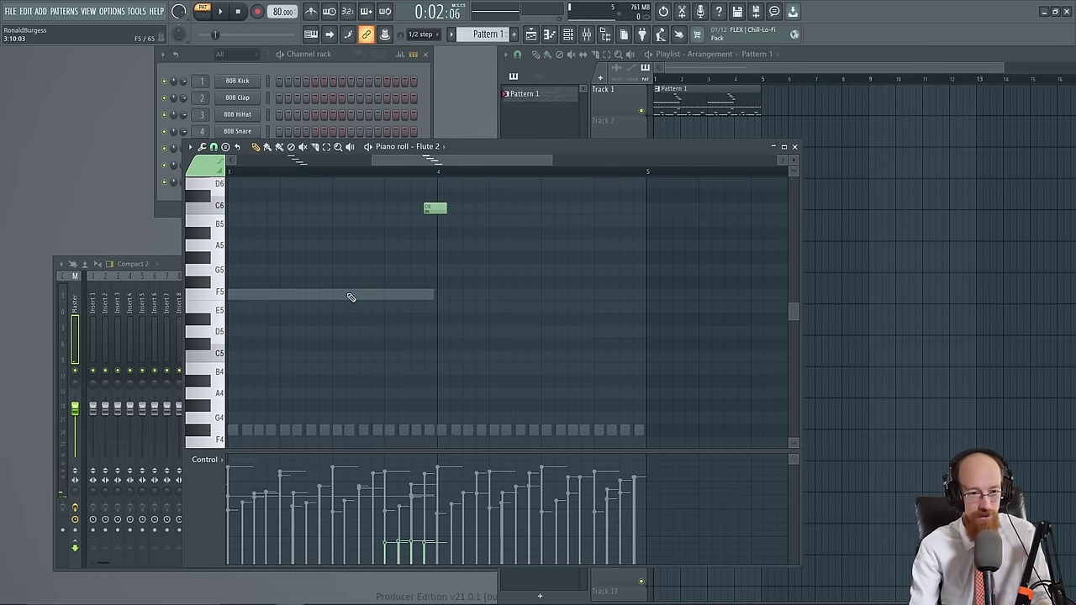
right_click(351, 297)
right_click(352, 297)
scroll(372, 304, "down", 4)
scroll(356, 243, "up", 3)
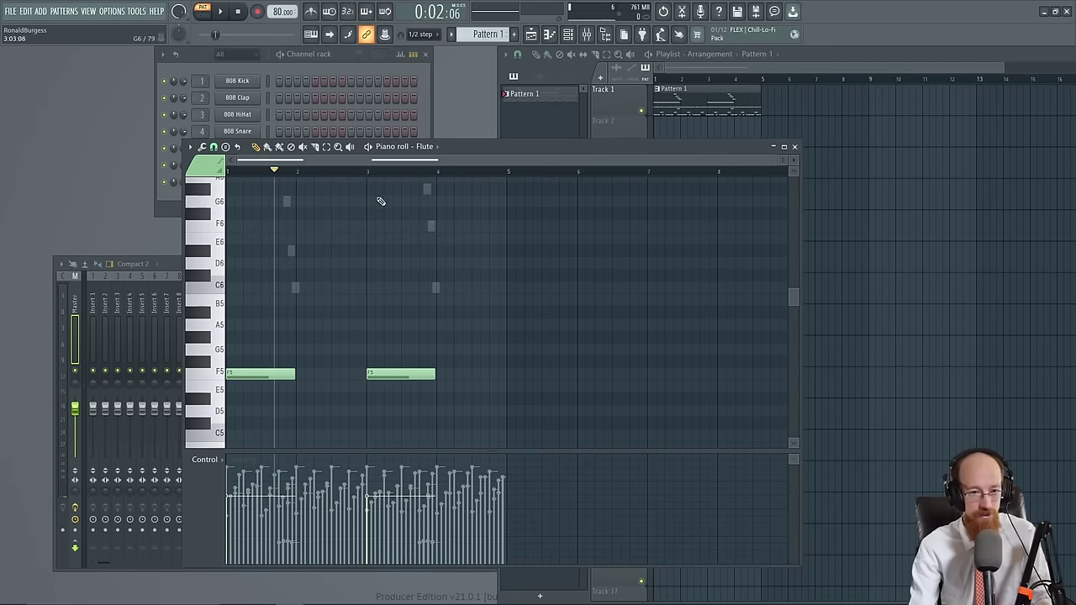
left_click(368, 172)
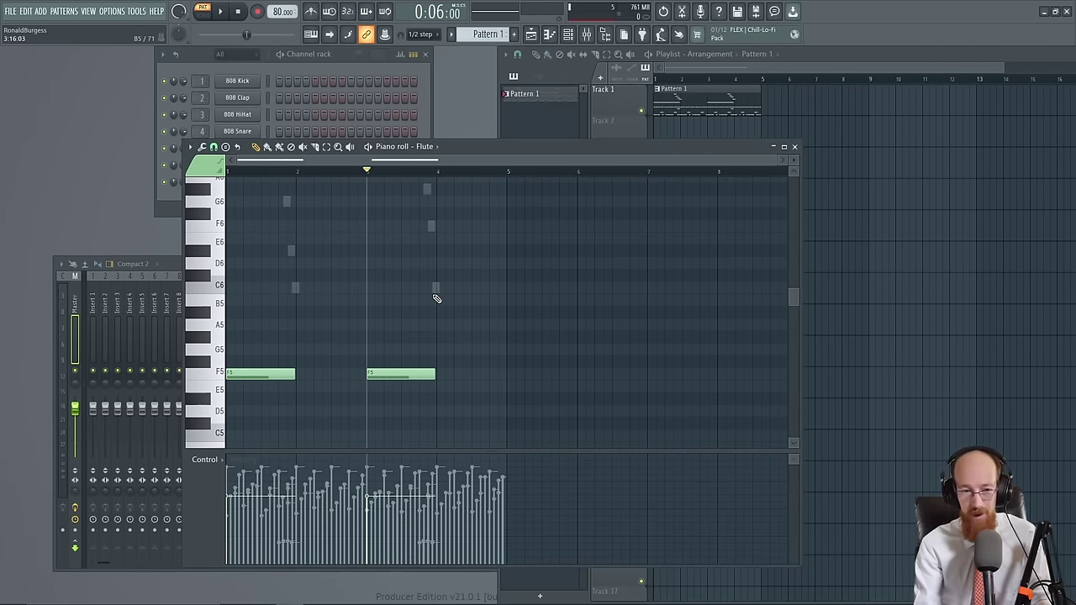
key("space")
scroll(386, 313, "up", 2)
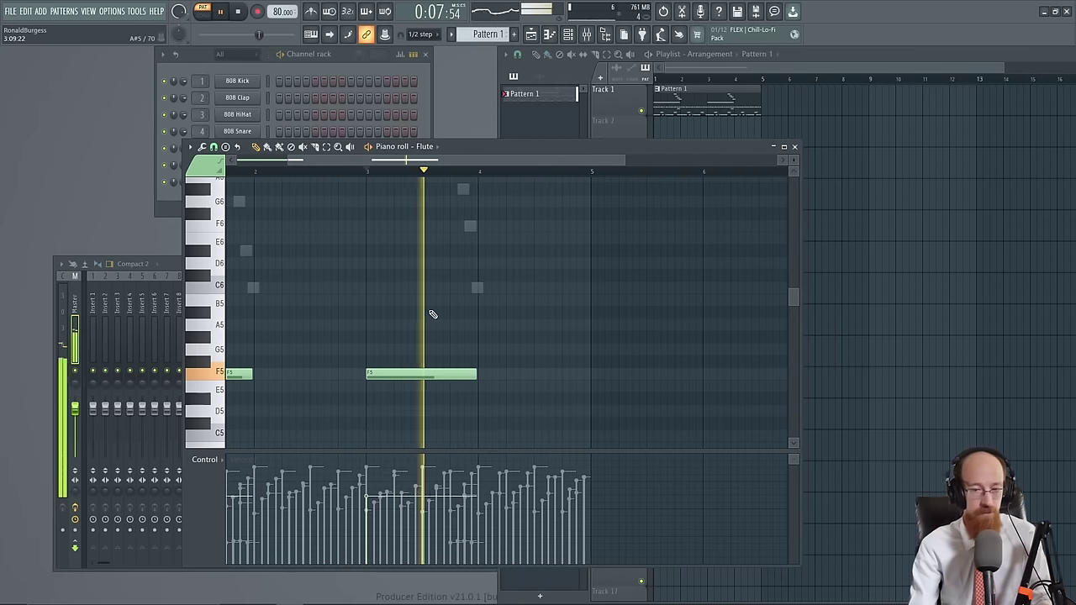
left_click(793, 148)
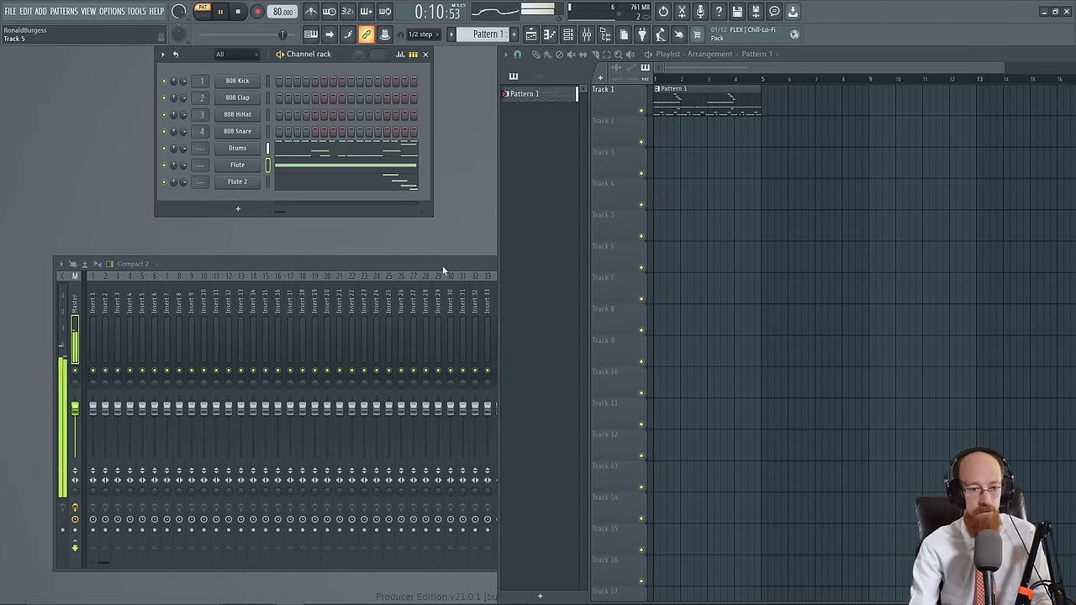
Add another Heat Up 3 channel and load the ASTON DREAMS preset from its BELLS category
left_click(252, 209)
left_click(251, 222)
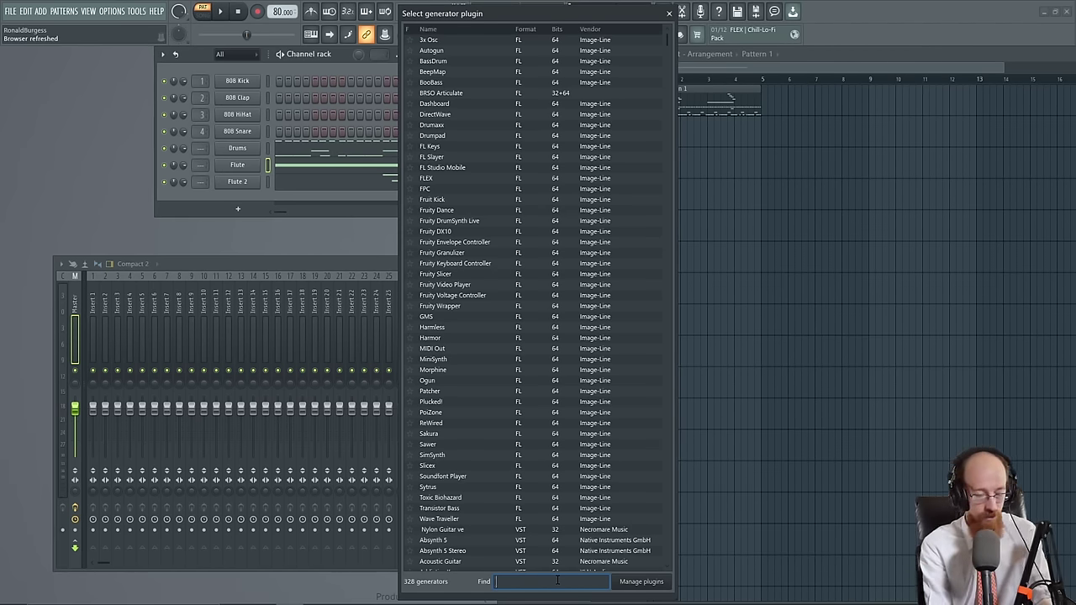
type("heat")
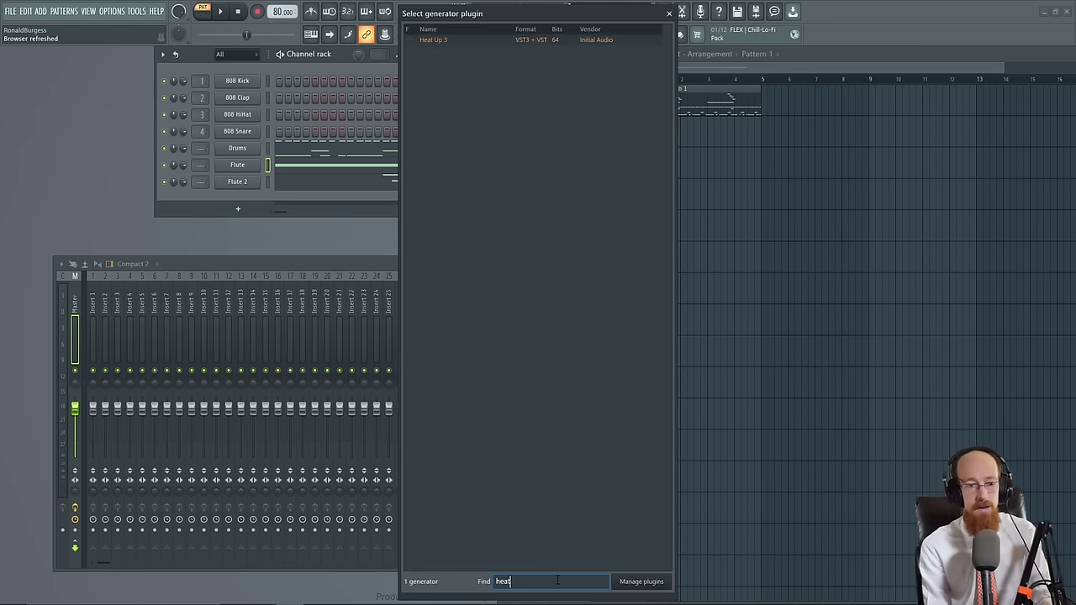
double_click(461, 40)
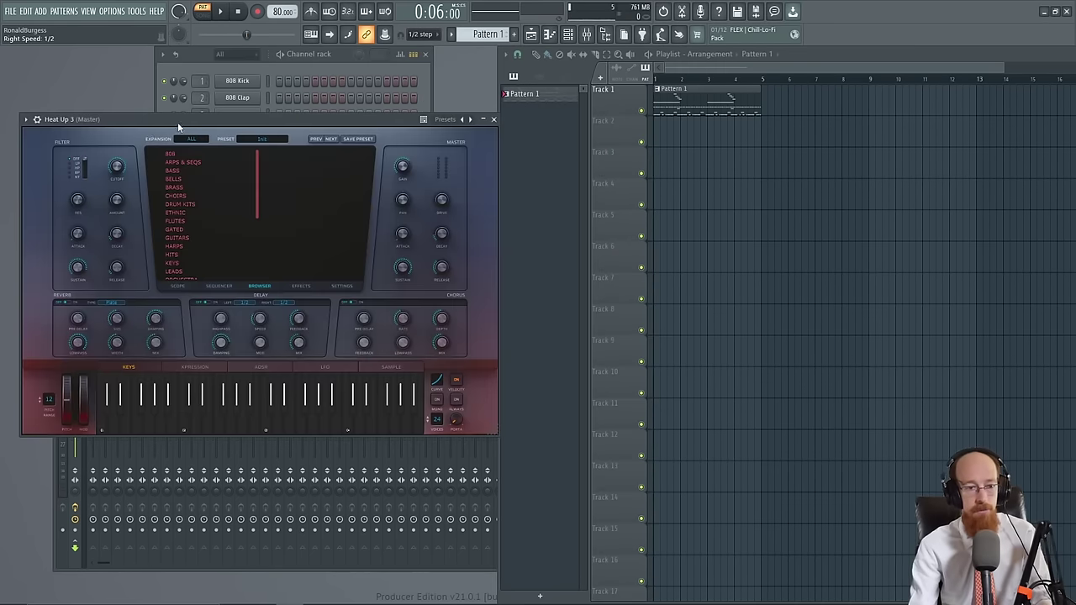
left_click_drag(177, 122, 370, 98)
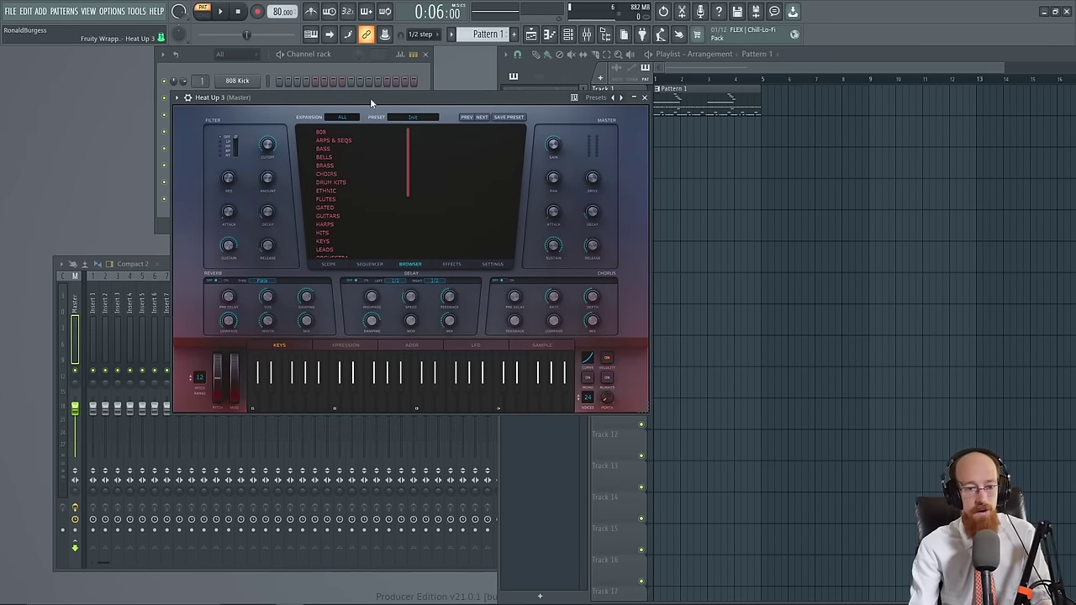
left_click(329, 157)
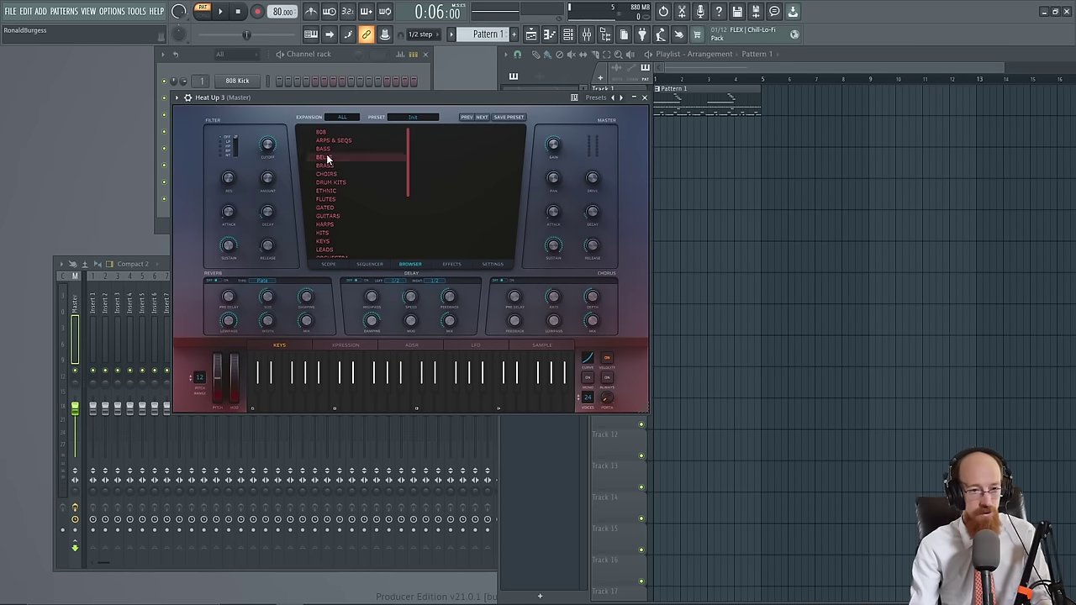
left_click(452, 156)
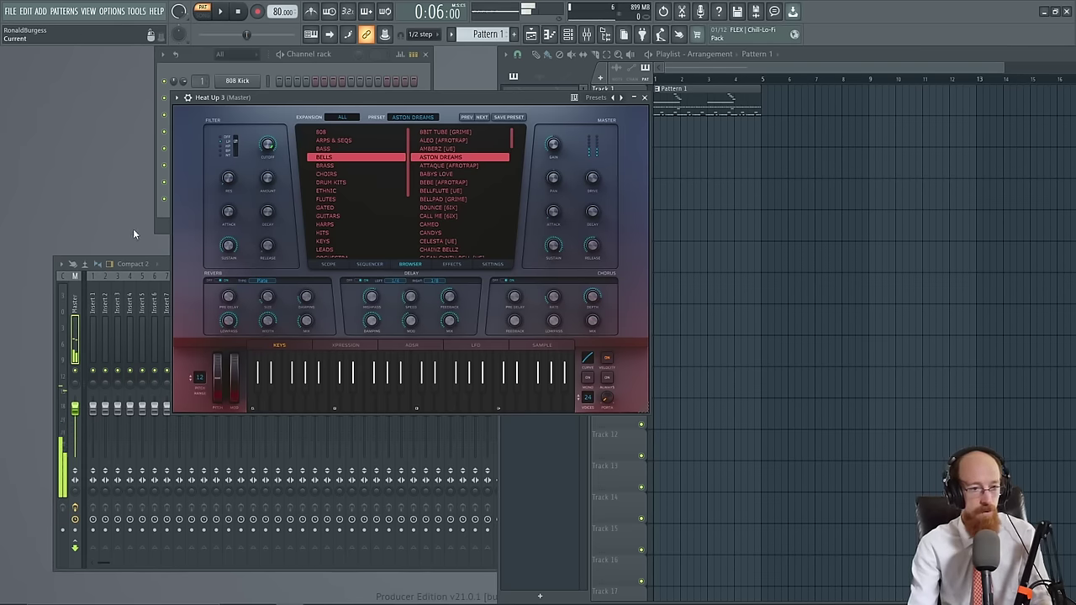
Copy the Flute 2 notes into the new Heat Up 3 channel and play its notes from late in bar 1
left_click(161, 218)
right_click(245, 183)
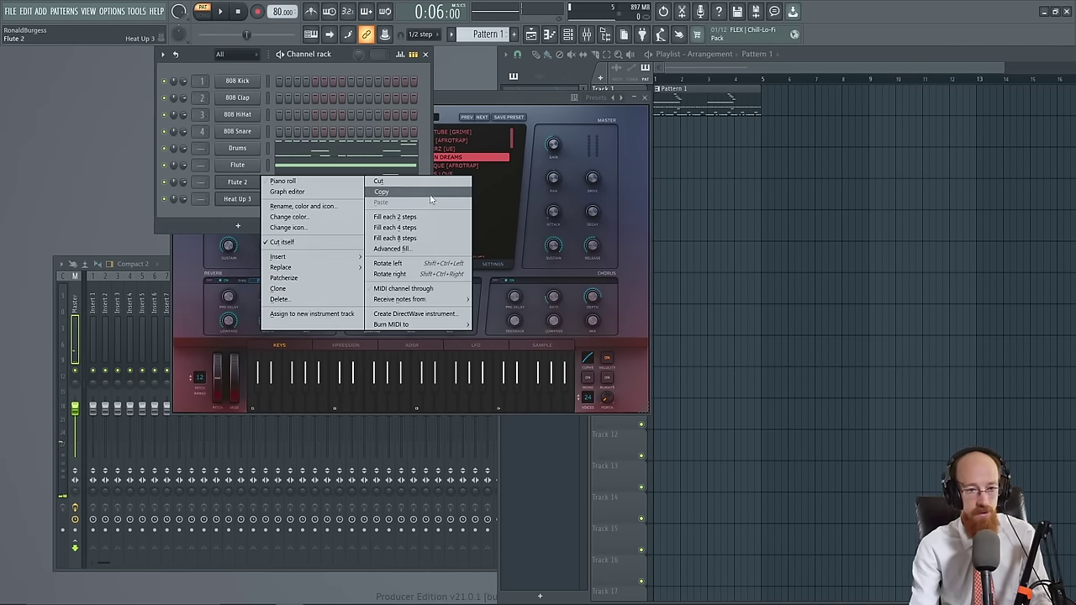
left_click(430, 194)
right_click(241, 200)
left_click(381, 215)
left_click(357, 200)
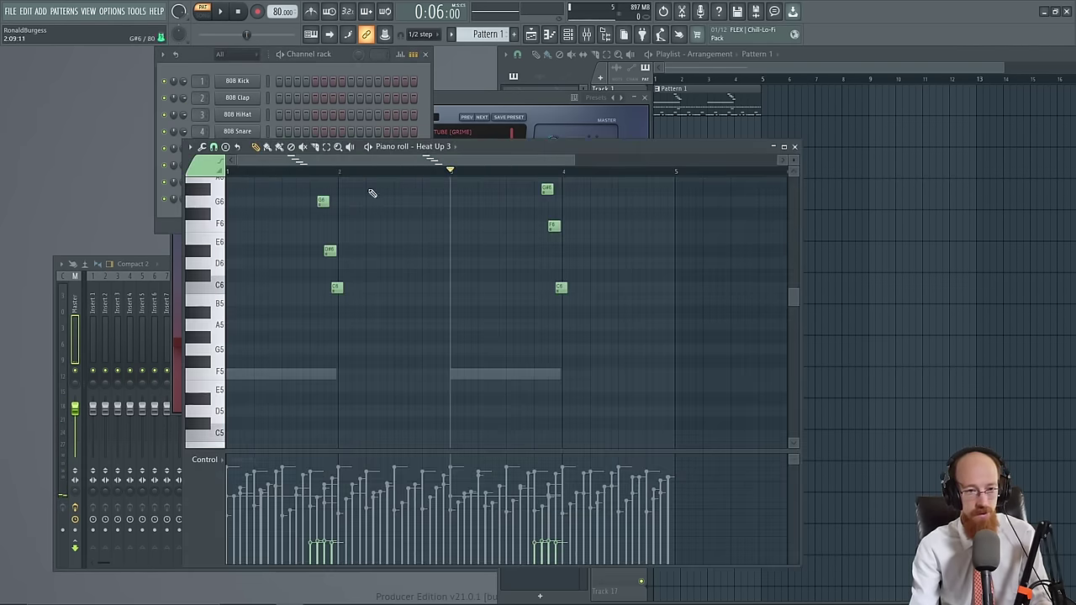
left_click(298, 171)
key("space")
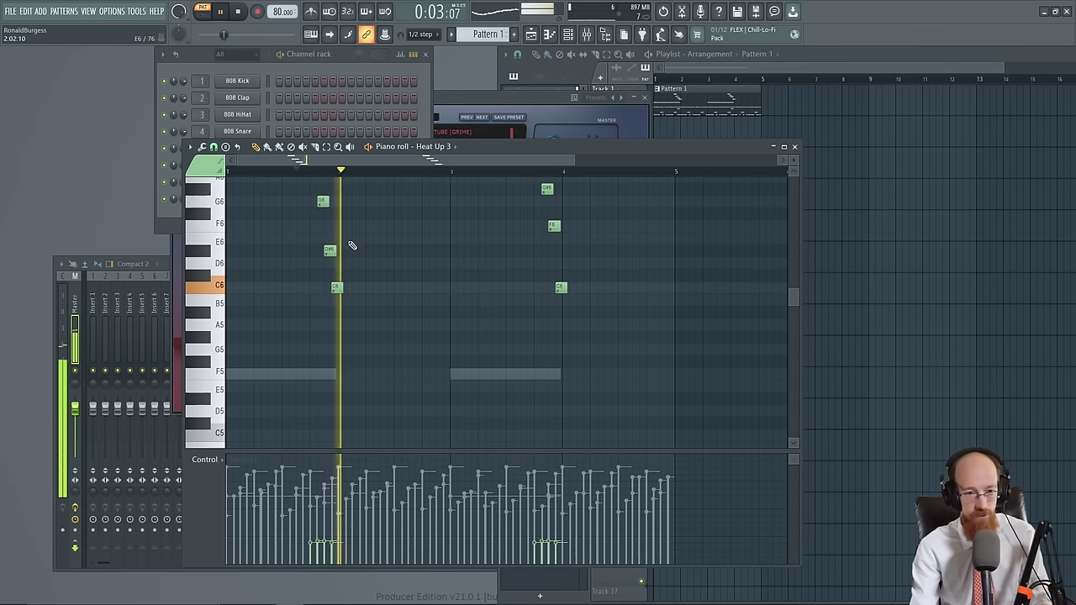
Transpose the pasted Heat Up 3 notes down one octave during playback and close the piano roll
left_click(167, 219)
left_click(333, 205)
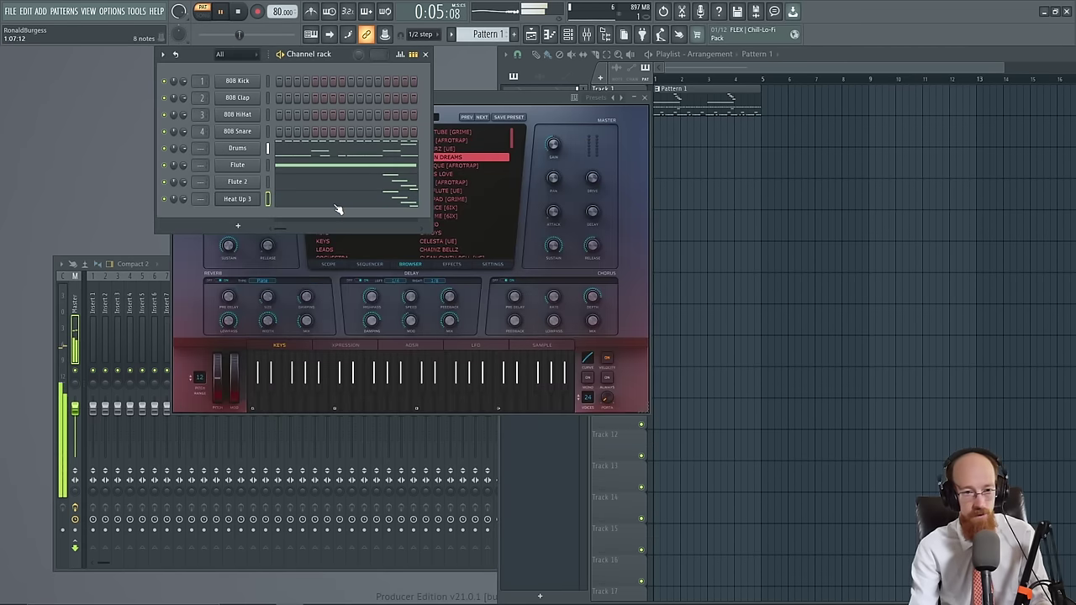
left_click(337, 208)
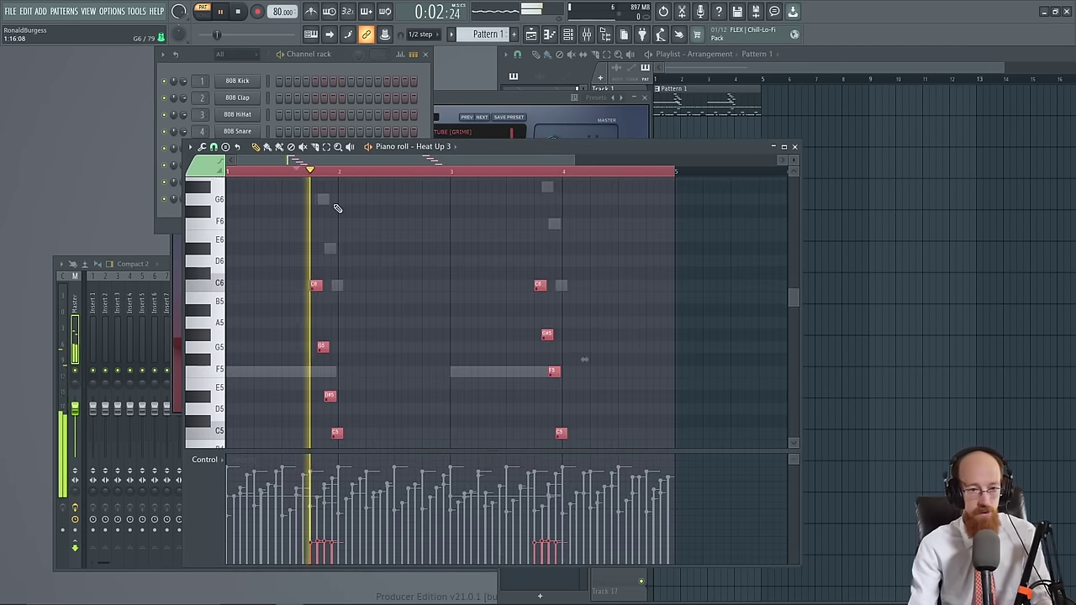
left_click(794, 146)
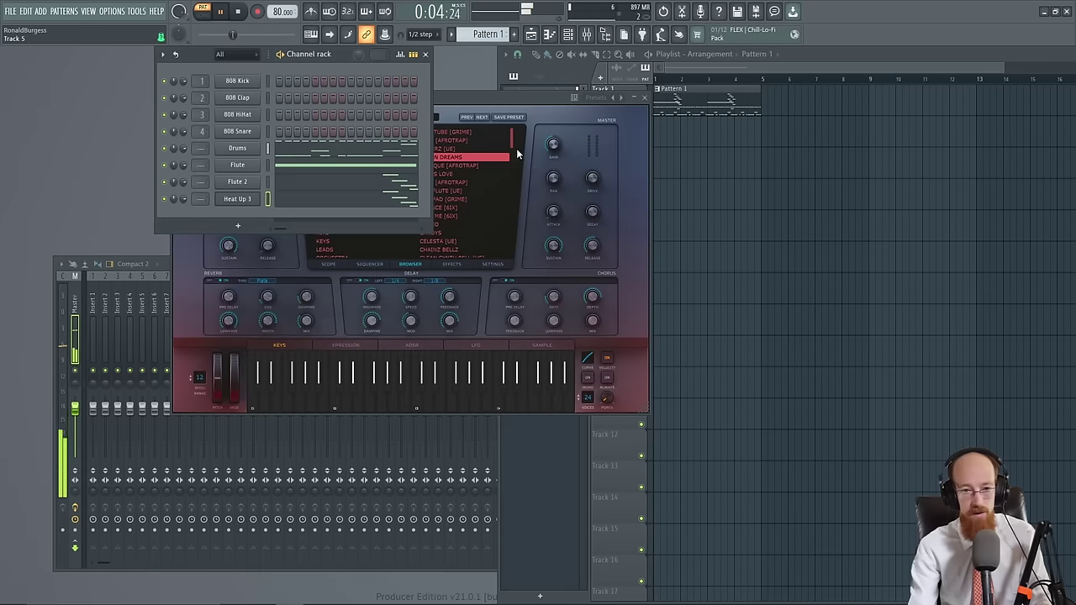
Replace the bell sound with the BELLFLUTE [UE] preset and listen to the pattern
left_click(518, 154)
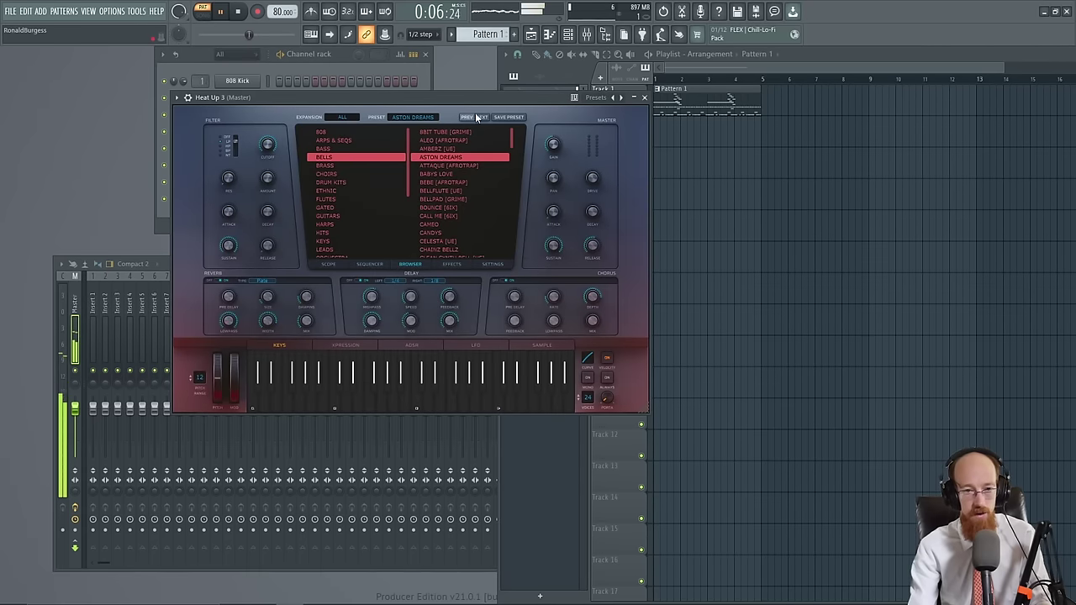
key("space")
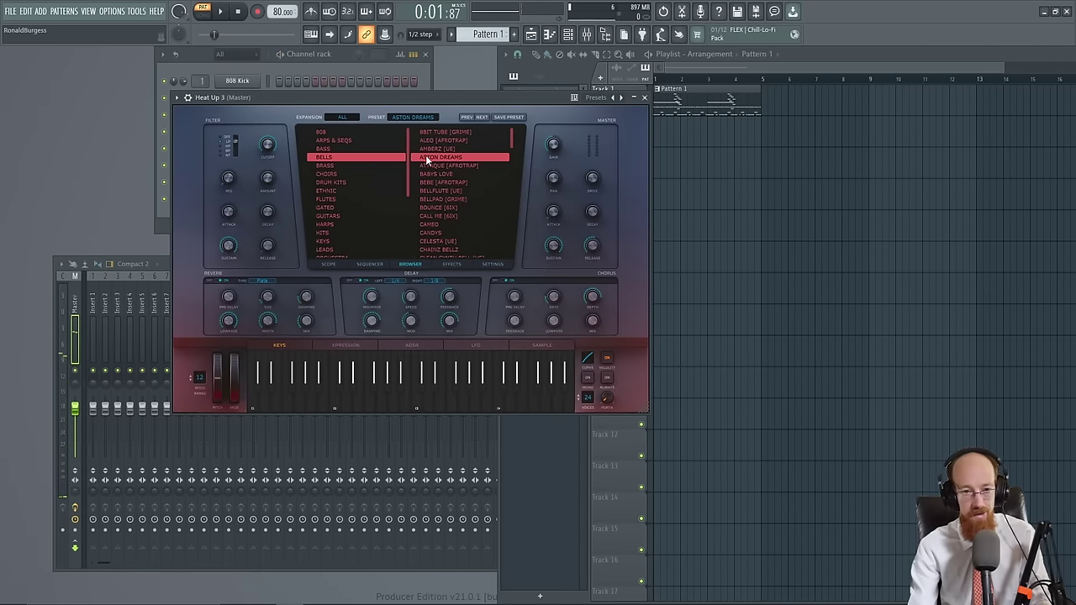
left_click(461, 192)
left_click_drag(462, 106, 480, 99)
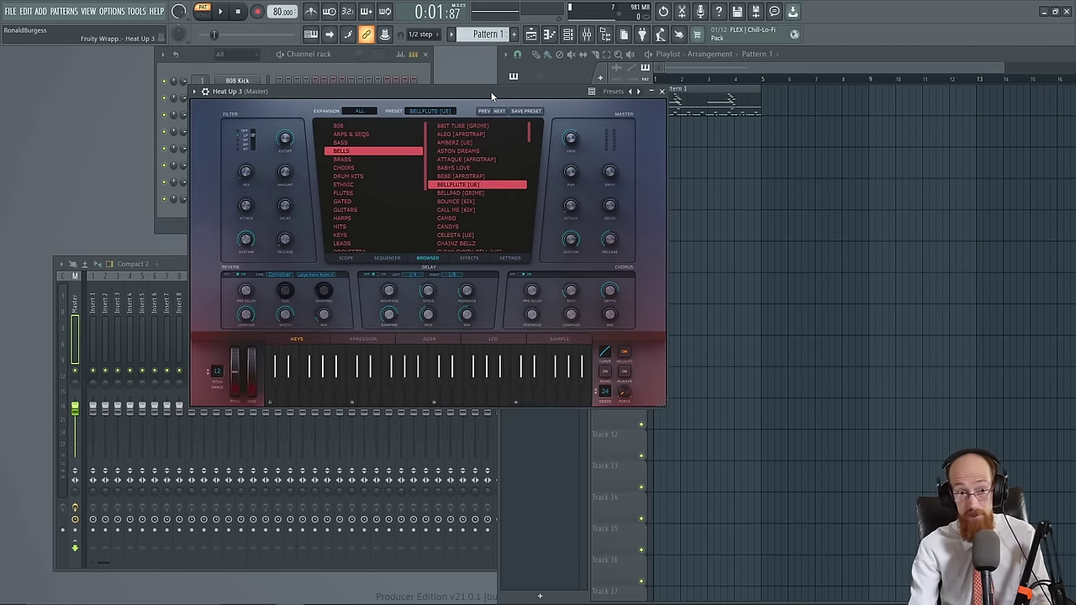
key("space")
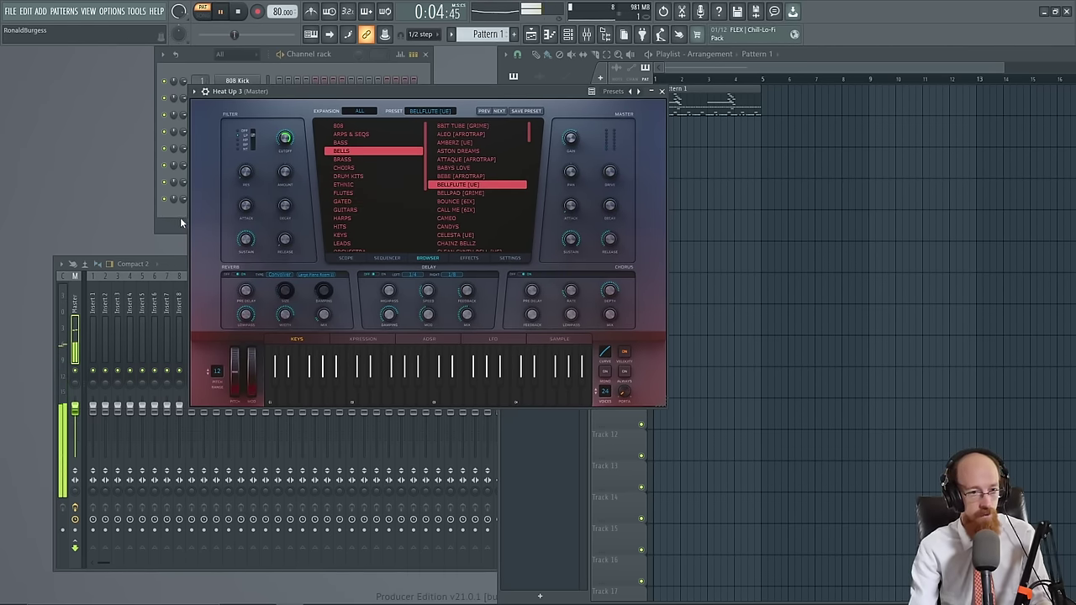
key("space")
Transpose all of the Heat Up 3 channel's notes up one octave and listen to the pattern
key("F6")
key("F7")
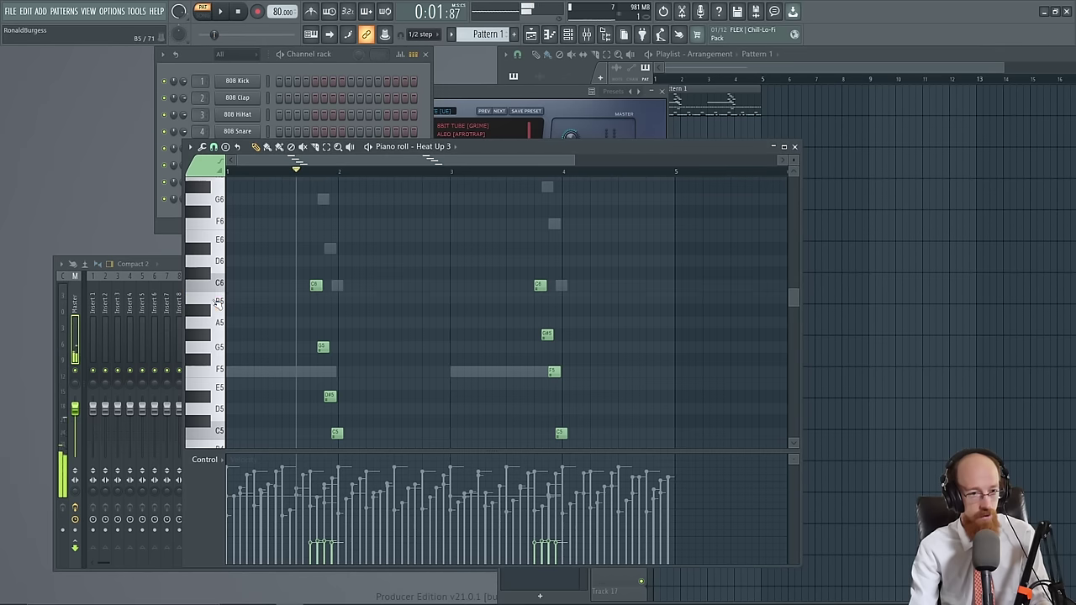
key("ctrl+a")
key("ctrl+Up")
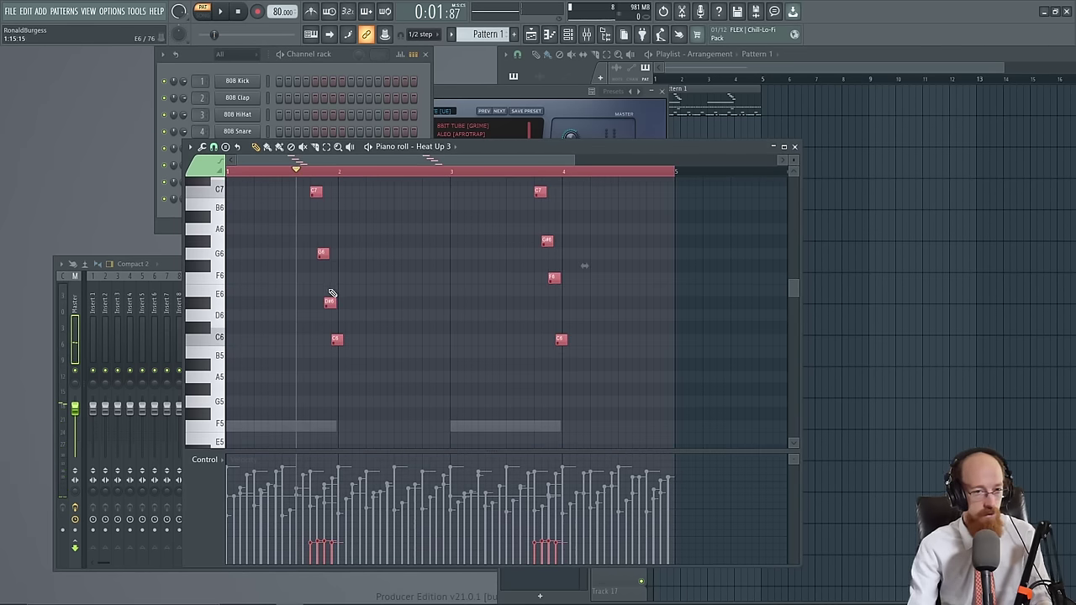
key("space")
left_click(566, 93)
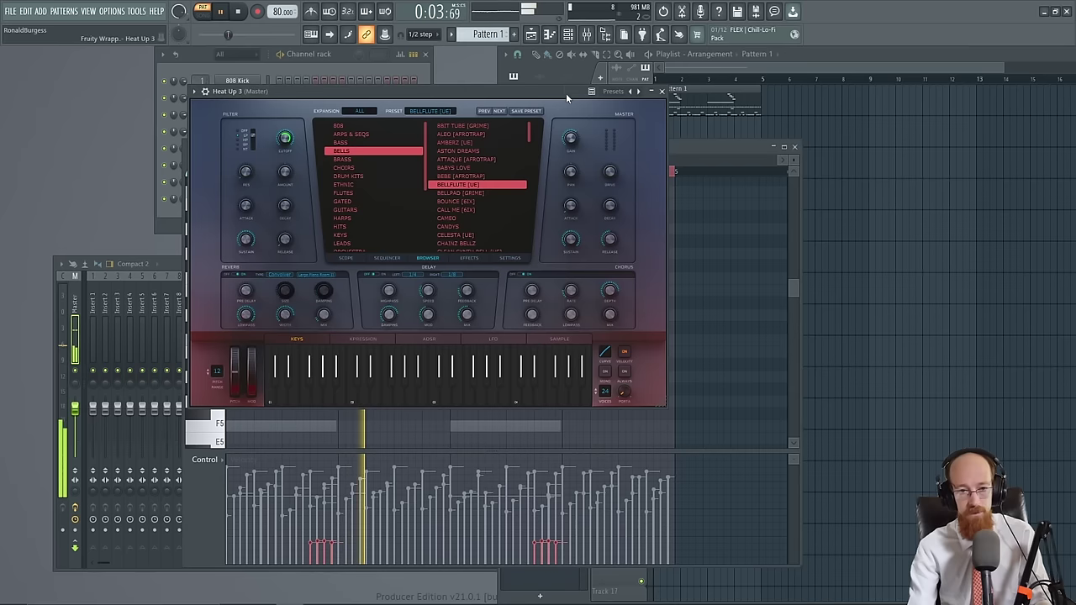
key("space")
Examine the BELLFLUTE preset's effect settings while playing the pattern, and close the instrument window
left_click(513, 259)
left_click(472, 260)
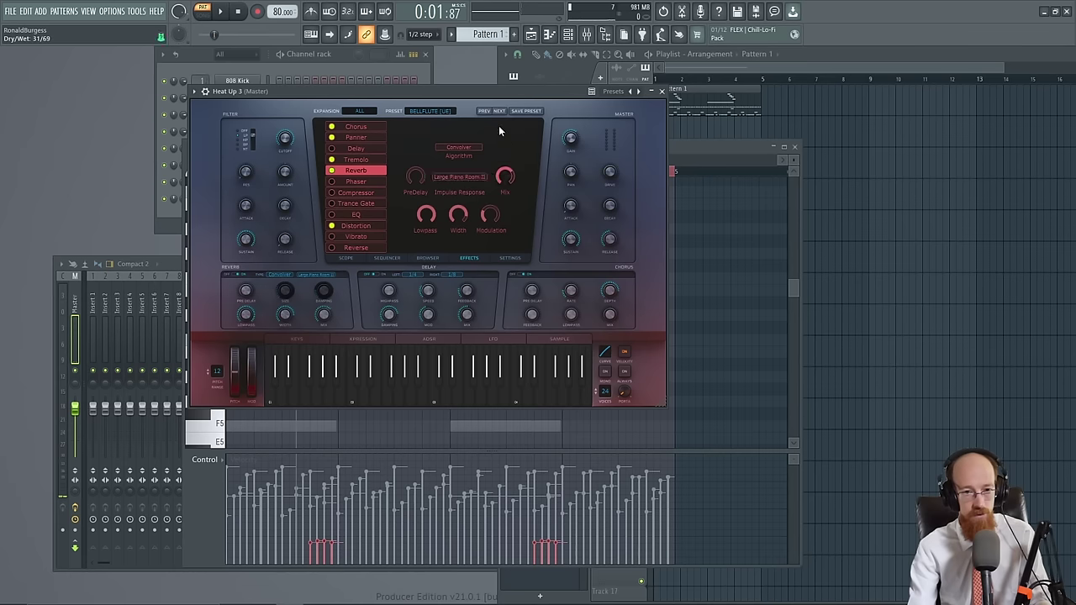
key("space")
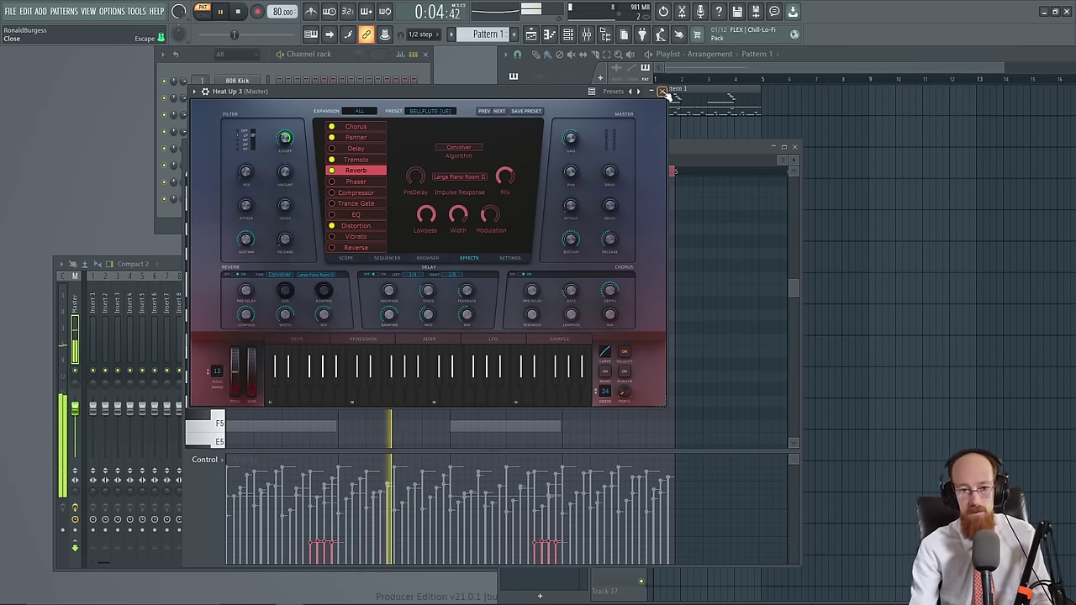
left_click(662, 91)
key("space")
Deselect the notes, add bar-long F5 notes in bars 2 and 4, play the pattern and close the piano roll
scroll(355, 324, "down", 3)
scroll(353, 327, "up", 2)
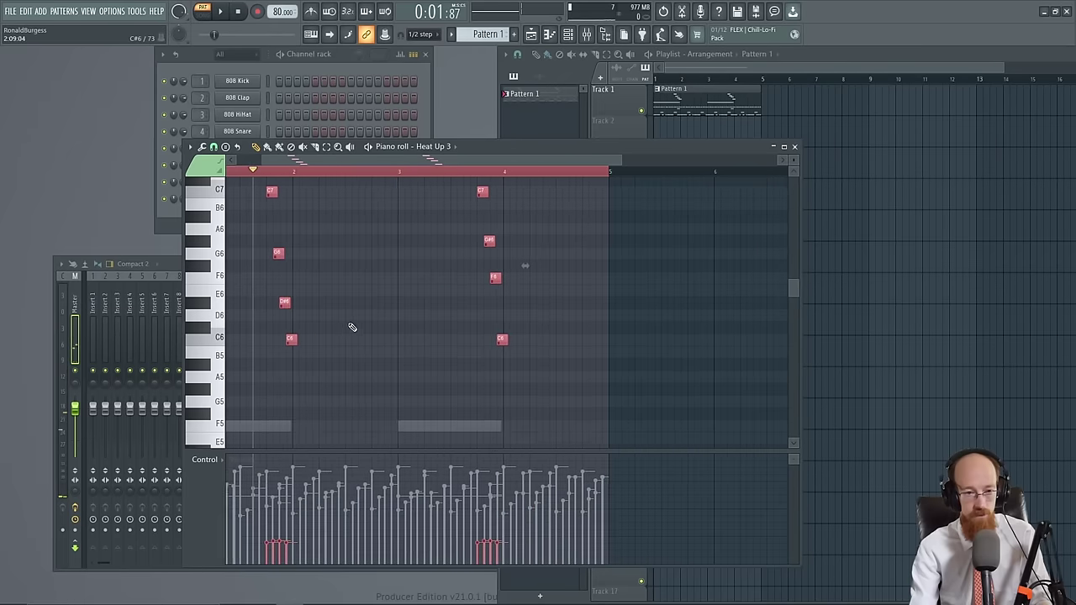
scroll(337, 334, "left", 1)
scroll(312, 345, "down", 2)
left_click_drag(336, 346, 434, 347)
left_click_drag(501, 346, 547, 347)
scroll(423, 288, "down", 3, "ctrl")
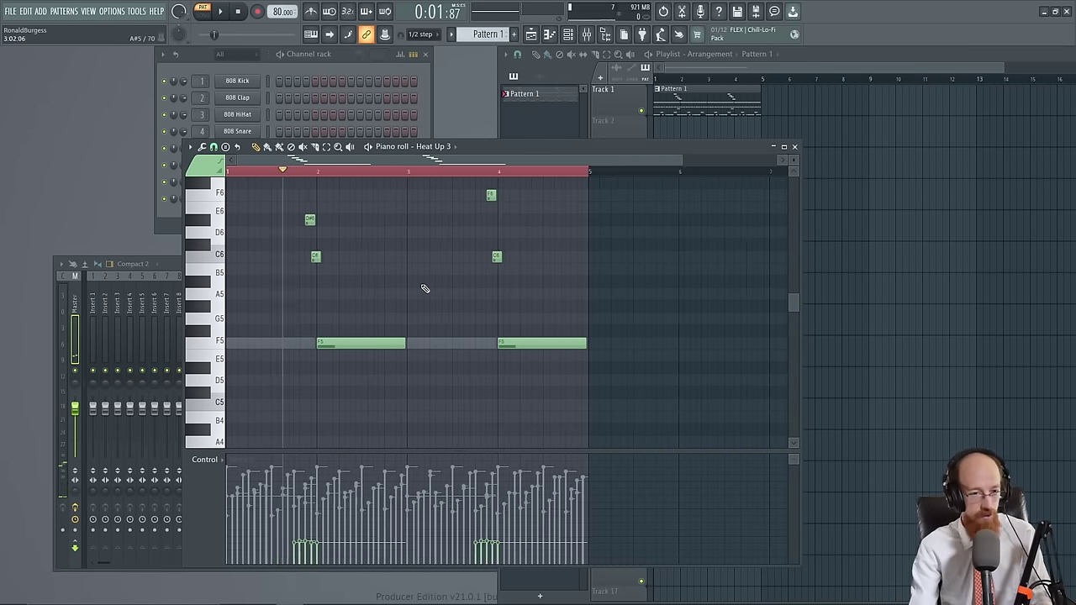
key("space")
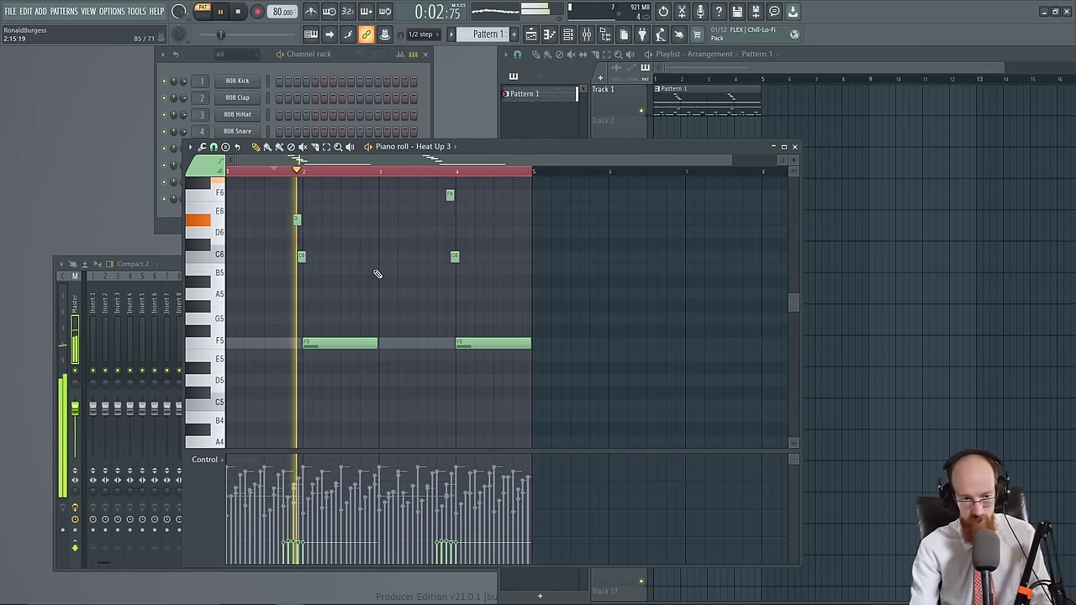
left_click(795, 146)
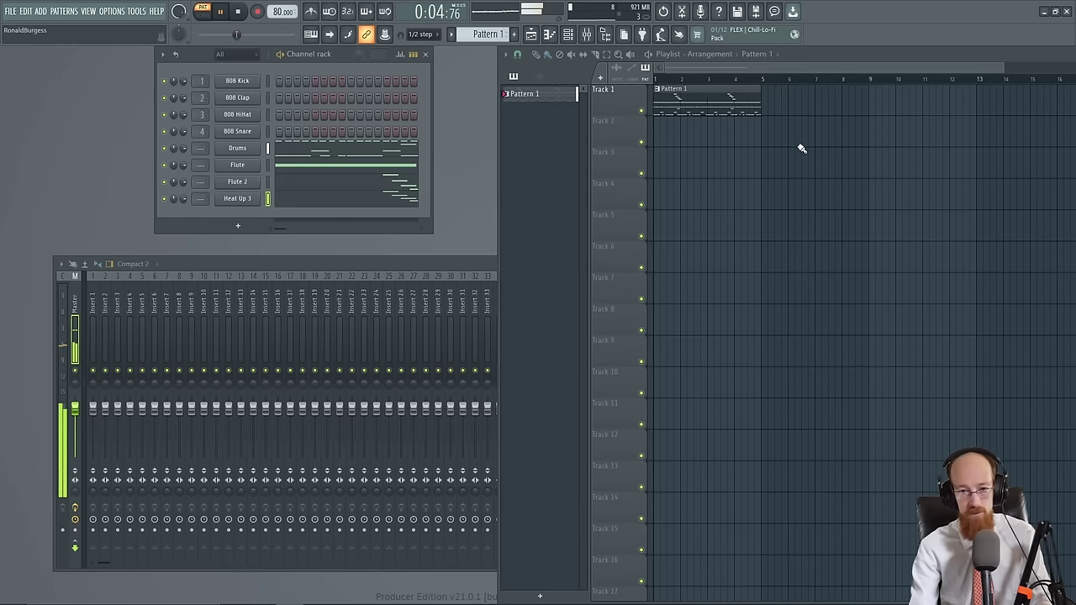
key("space")
Rename the Heat Up 3 bell channel as Flute Bell
middle_click(230, 200)
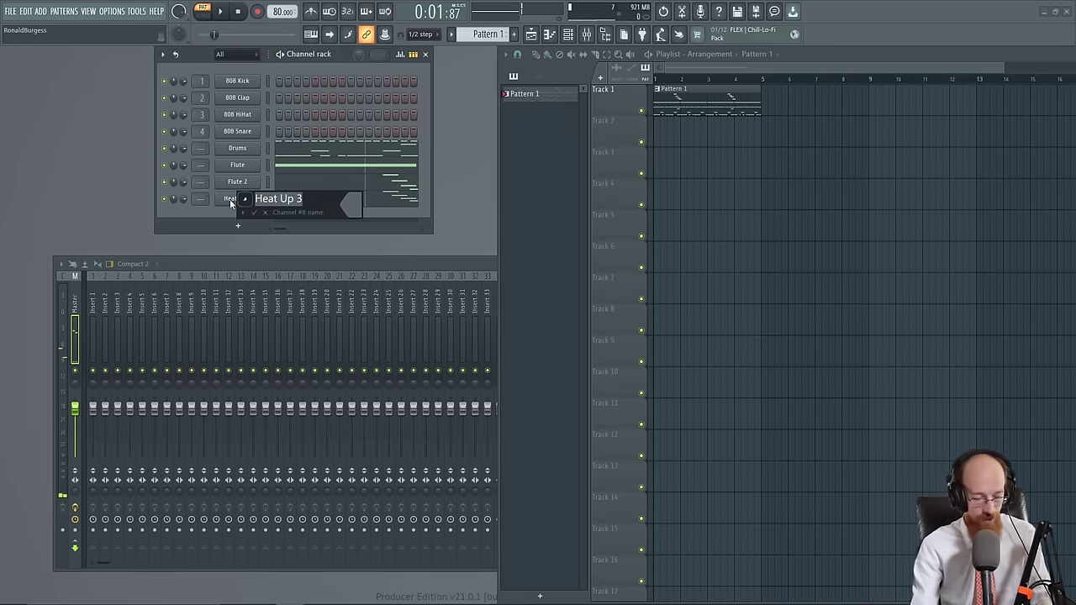
type("Flute Bell")
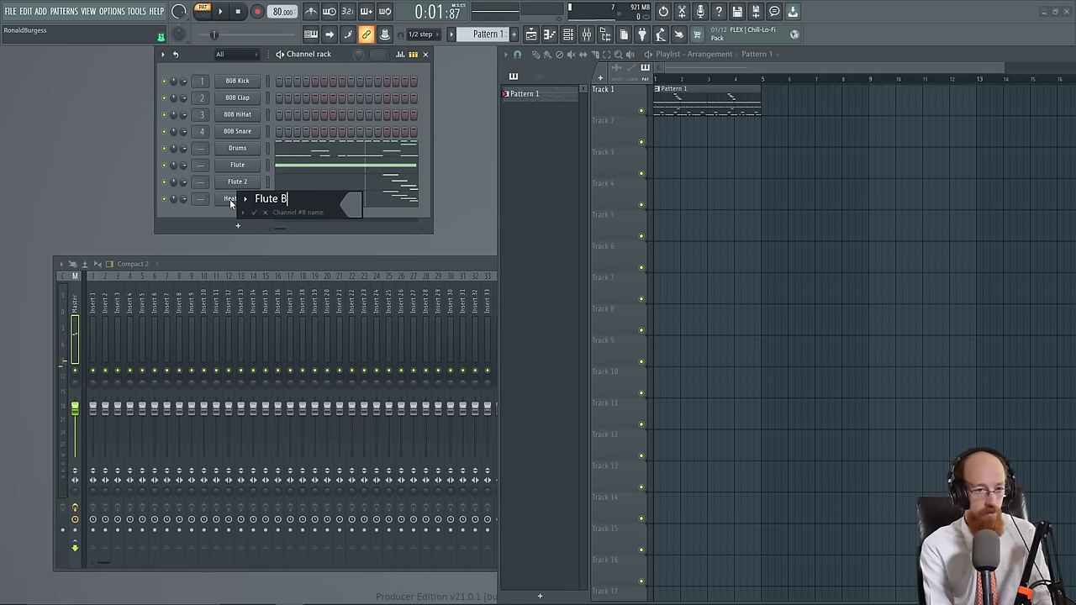
key("Return")
Add another Heat Up 3 instrument channel, finding the plugin by searching for "heat"
left_click(238, 225)
left_click(265, 234)
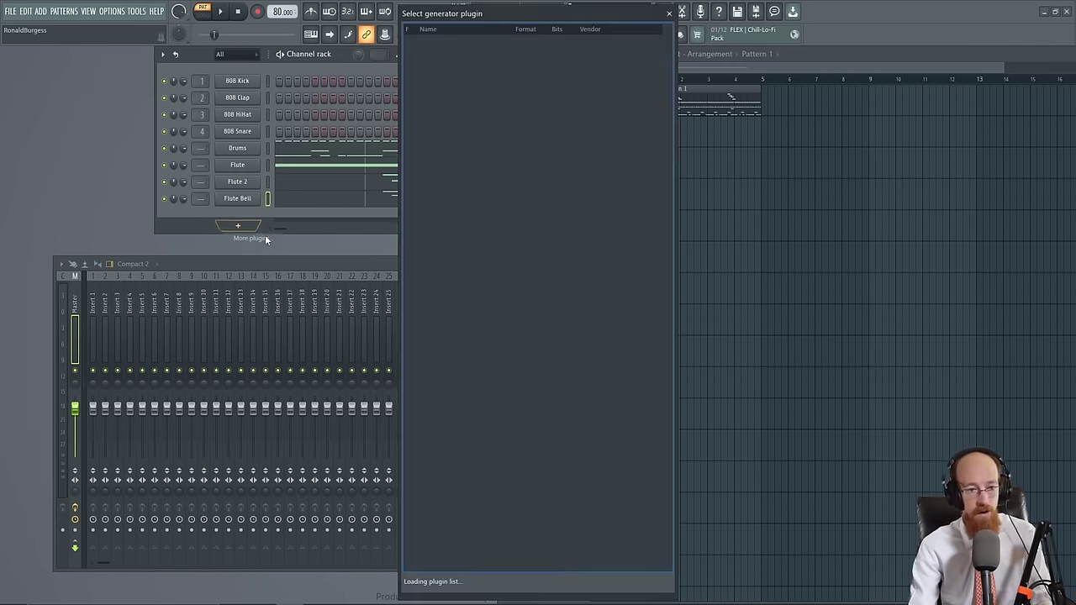
type("heat")
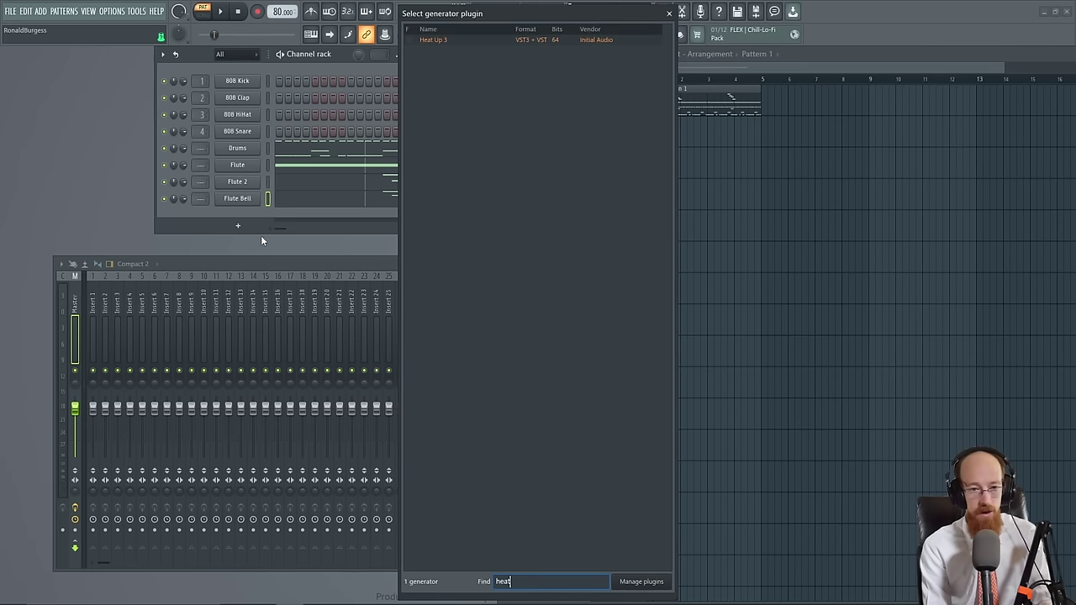
double_click(437, 40)
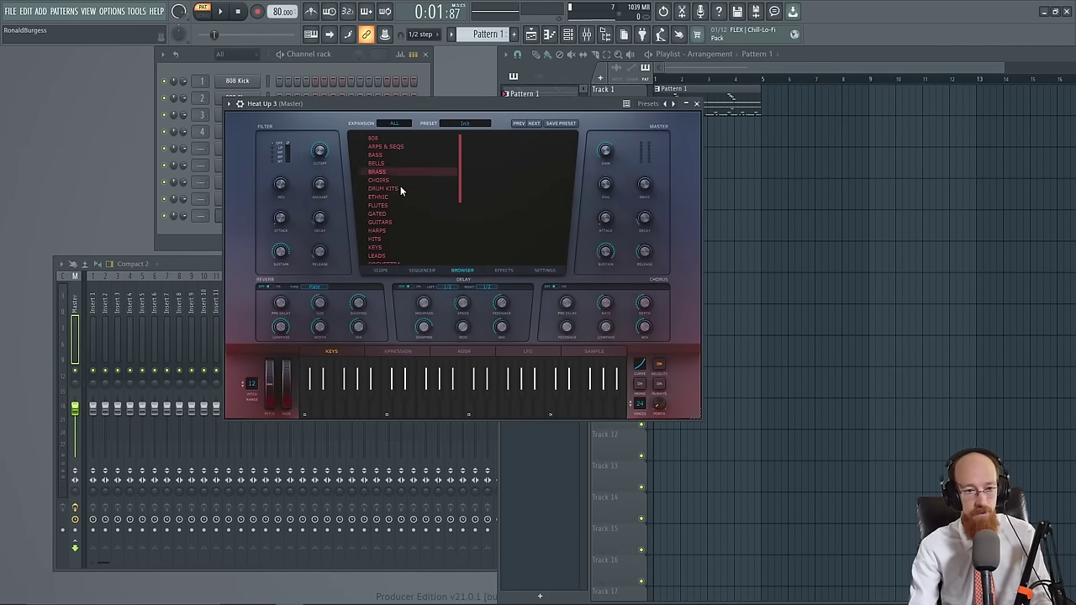
Audition BIG CHOIR and BIG MAJOR [UE] from the CHOIRS category, load BEBE [AFROTRAP] and close the instrument
left_click(409, 179)
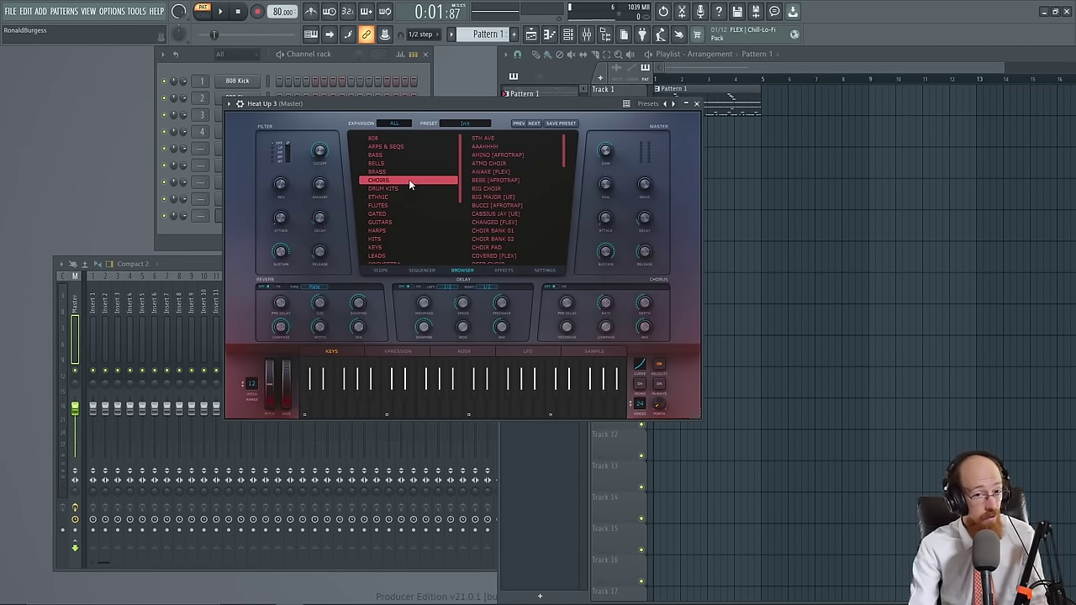
left_click(540, 189)
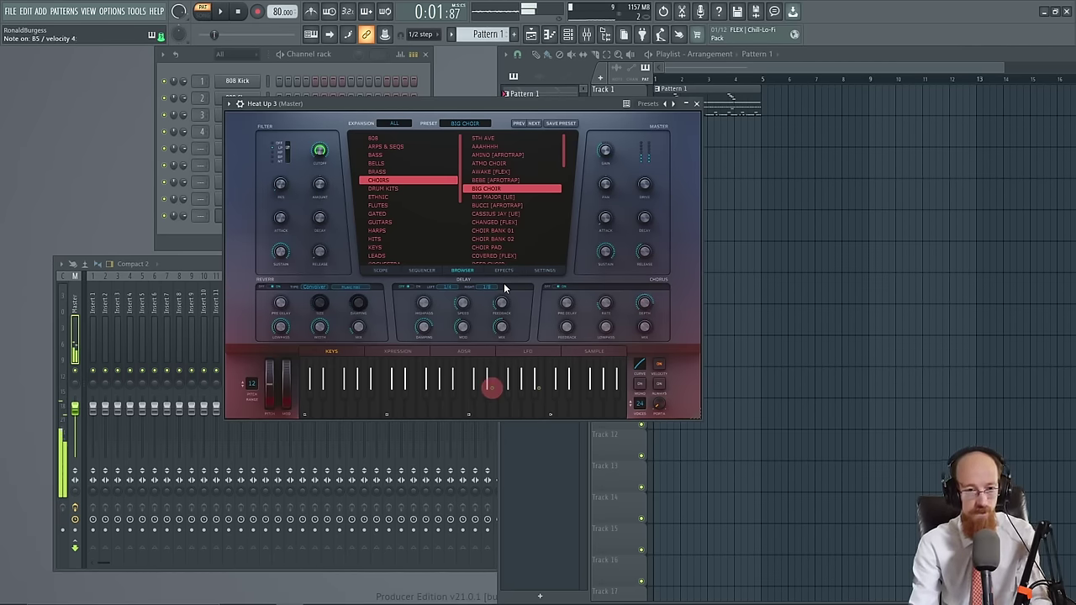
left_click(494, 197)
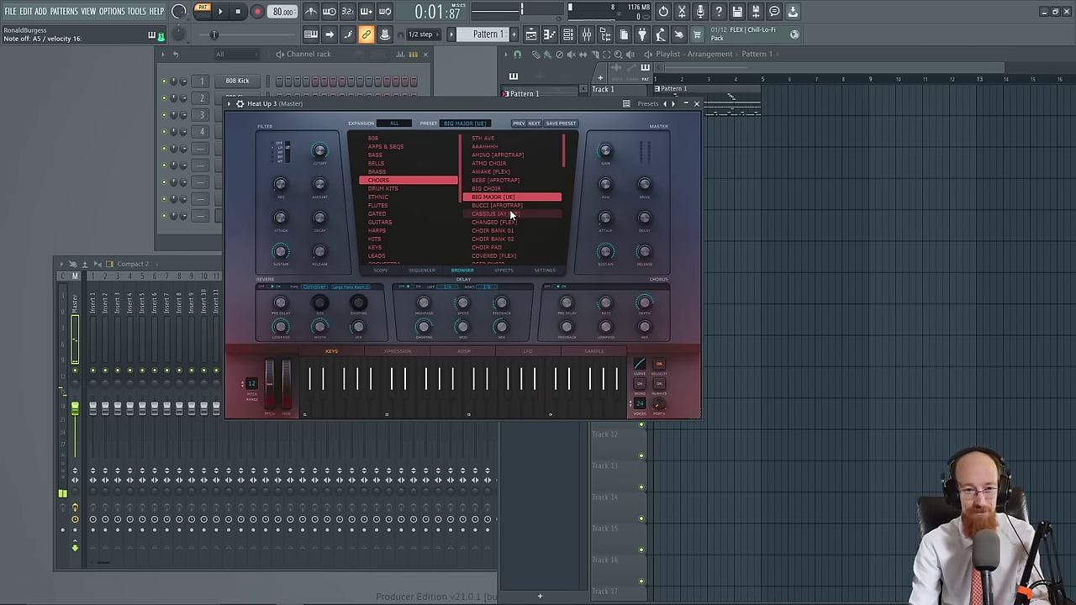
left_click(494, 179)
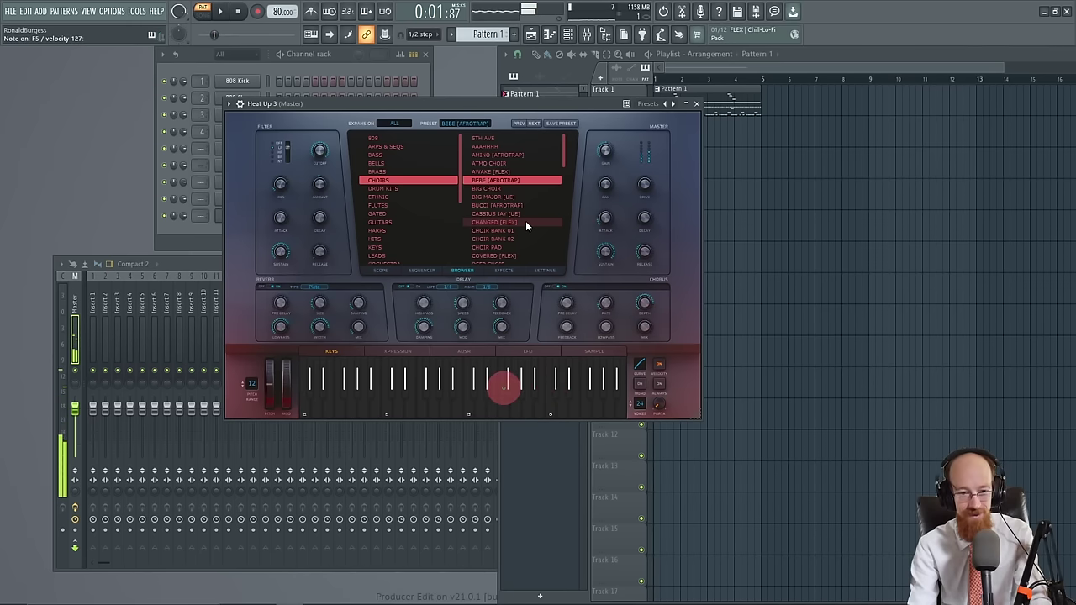
left_click(696, 103)
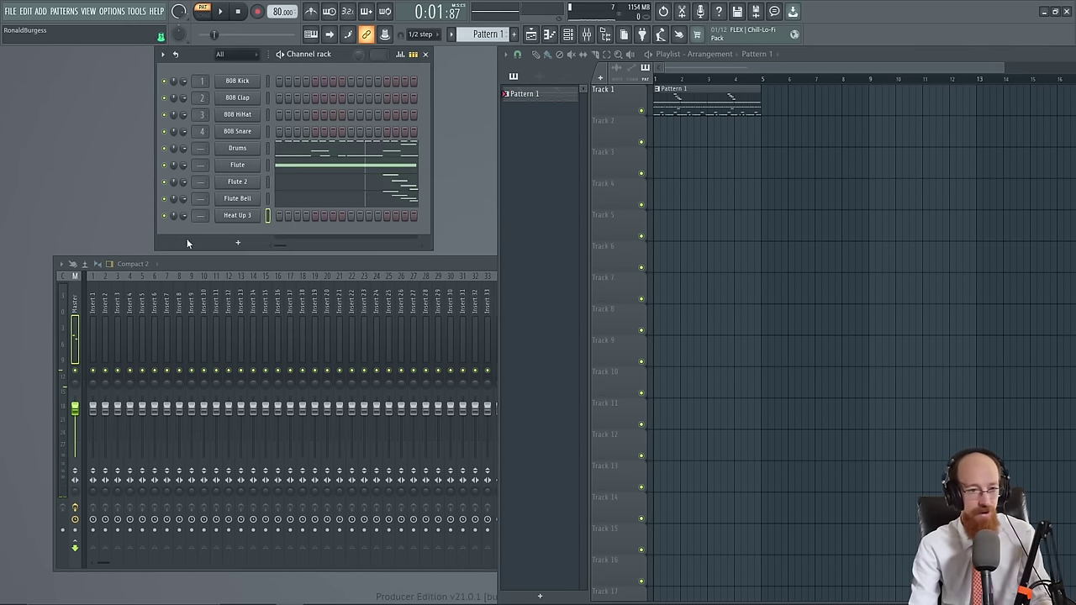
middle_click(255, 219)
key("Escape")
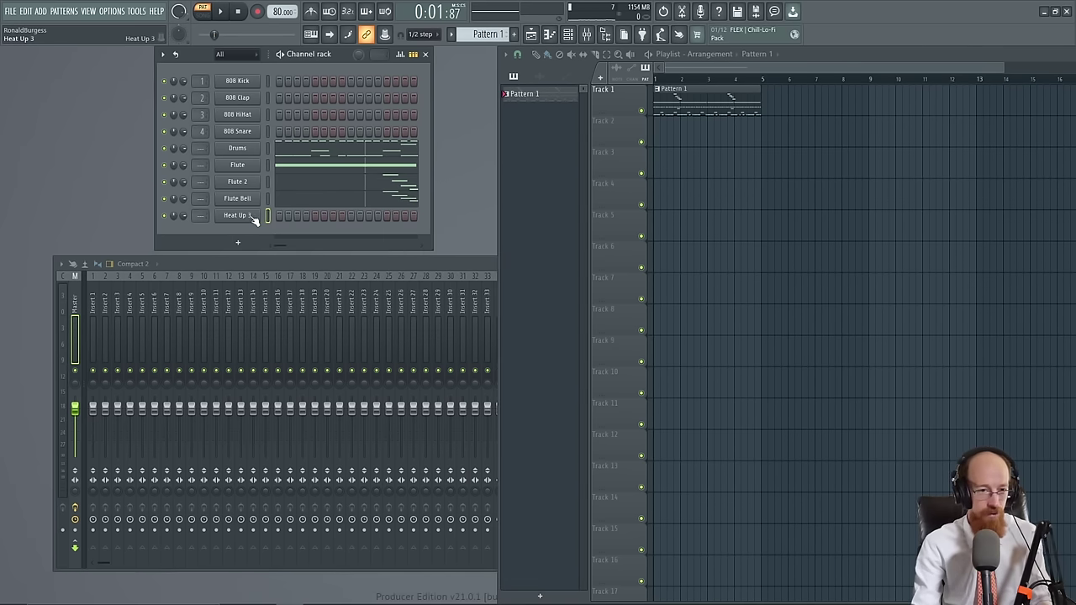
middle_click(251, 219)
key("Escape")
middle_click(243, 217)
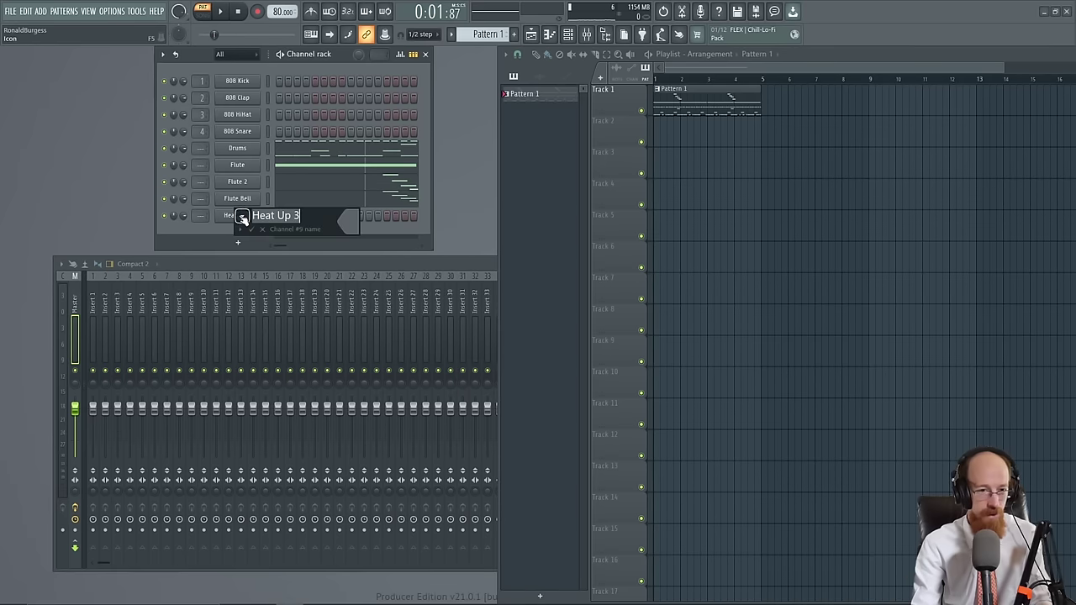
key("Return")
right_click(260, 218)
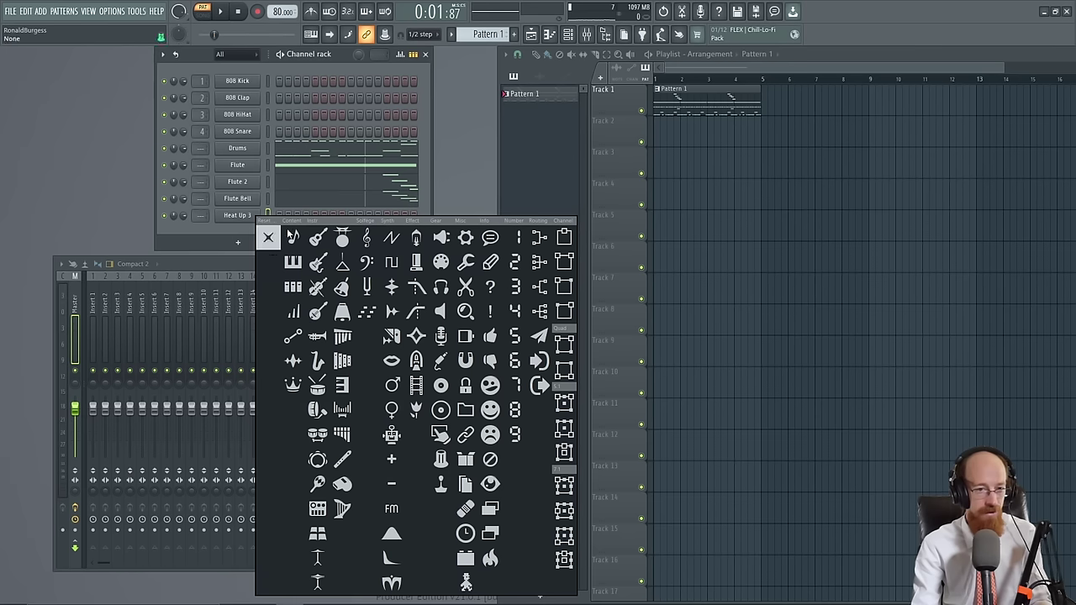
key("Escape")
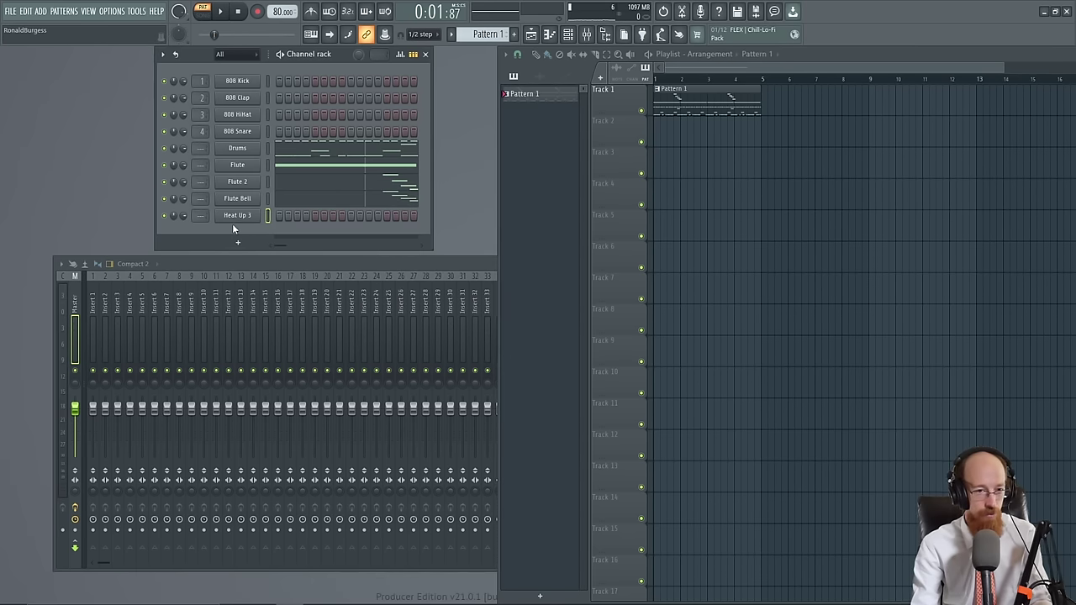
Rename the new Heat Up 3 channel as Choir
middle_click(239, 217)
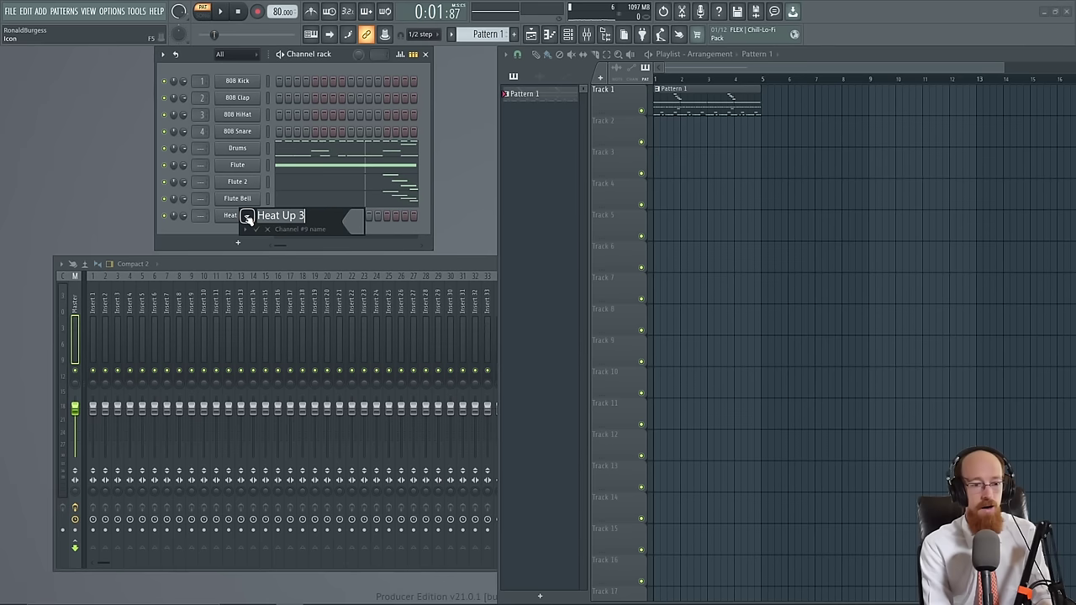
type("Choir")
key("Return")
Open the Choir channel's piano roll and add one-bar C6 and G6 notes in bar 2
right_click(248, 216)
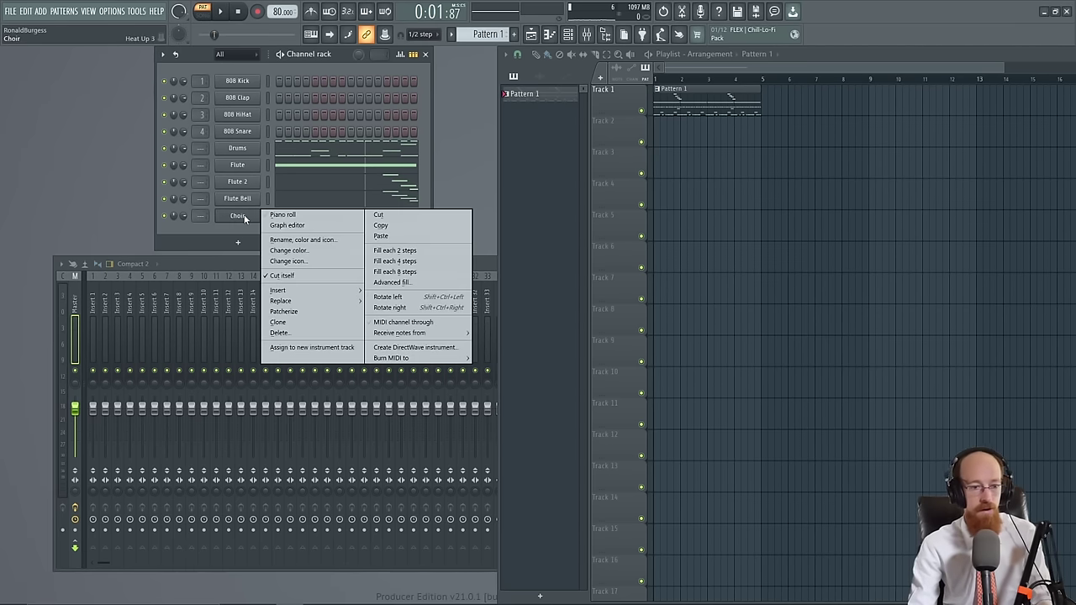
left_click(286, 217)
scroll(246, 312, "up", 3)
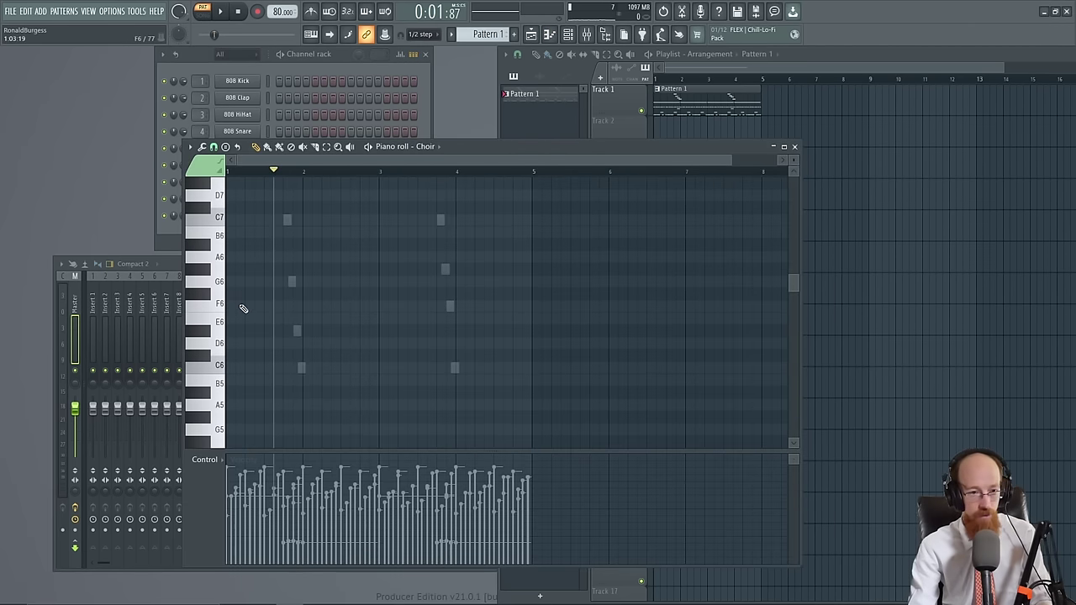
scroll(311, 319, "down", 2)
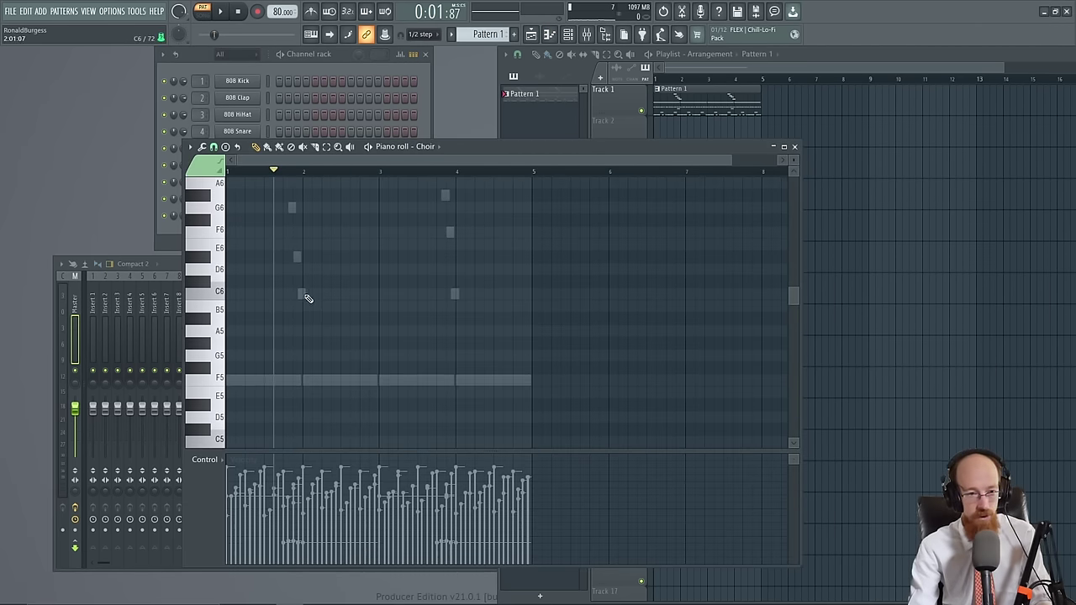
left_click(307, 299)
scroll(325, 308, "up", 1)
left_click(306, 282)
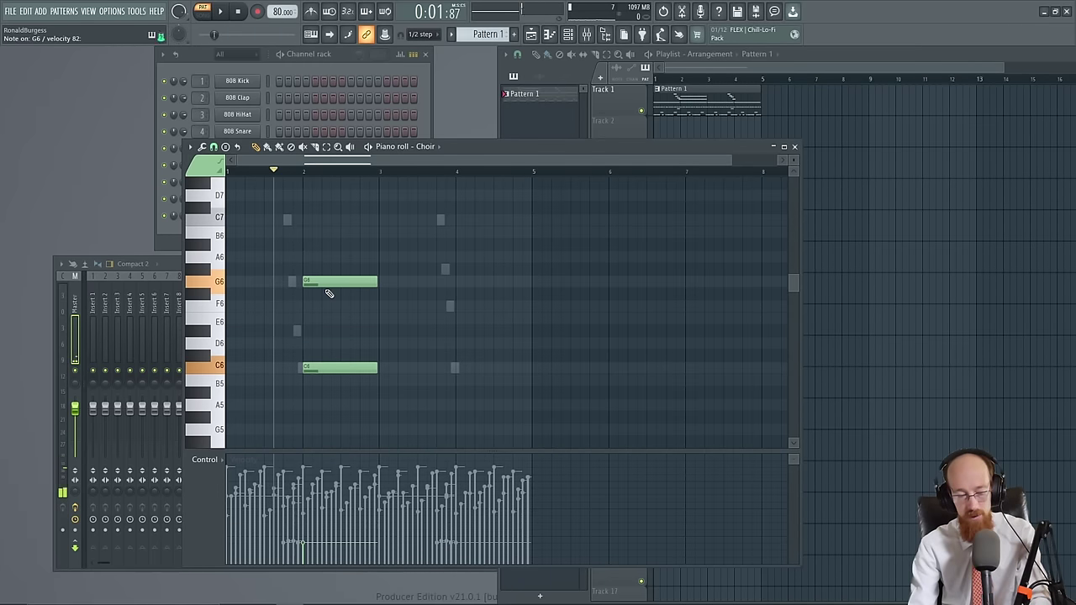
Copy the C6 and G6 choir notes from bar 2 to bar 4
scroll(336, 313, "down", 1)
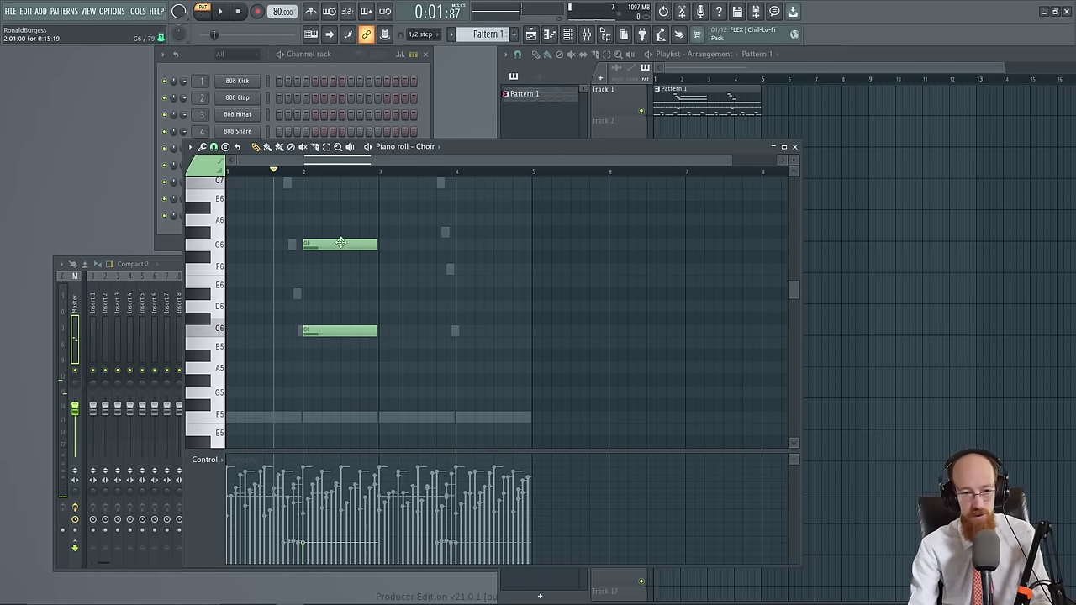
left_click_drag(338, 227, 384, 369)
left_click_drag(357, 333, 508, 337)
left_click(500, 322)
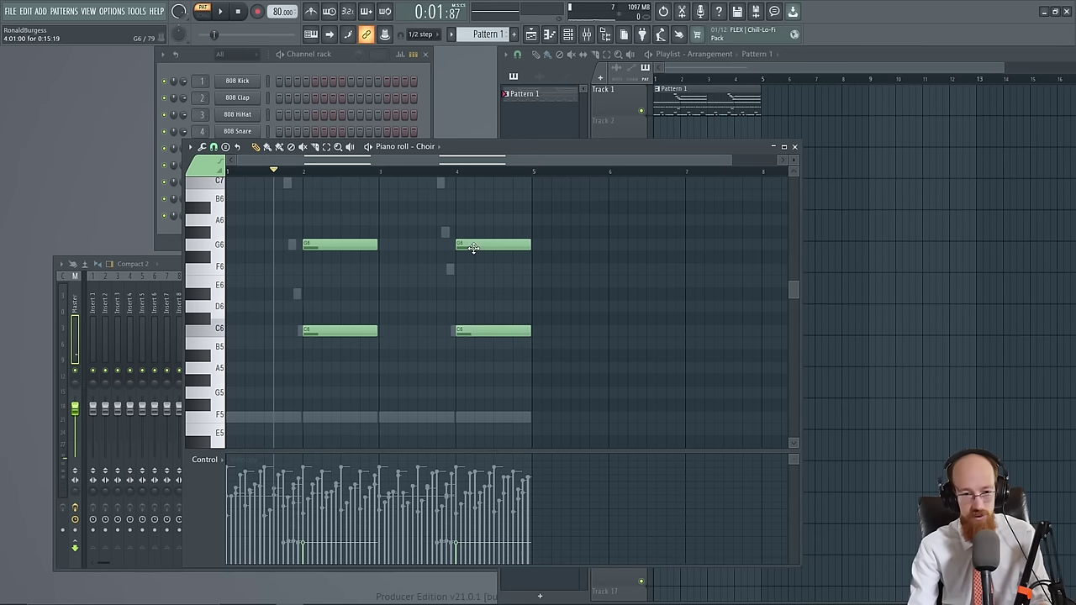
Raise the upper choir note in bar 4 from G6 to G#6
mouse_move(471, 245)
left_mouse_down()
mouse_move(475, 272)
mouse_move(475, 233)
mouse_move(485, 240)
left_mouse_up()
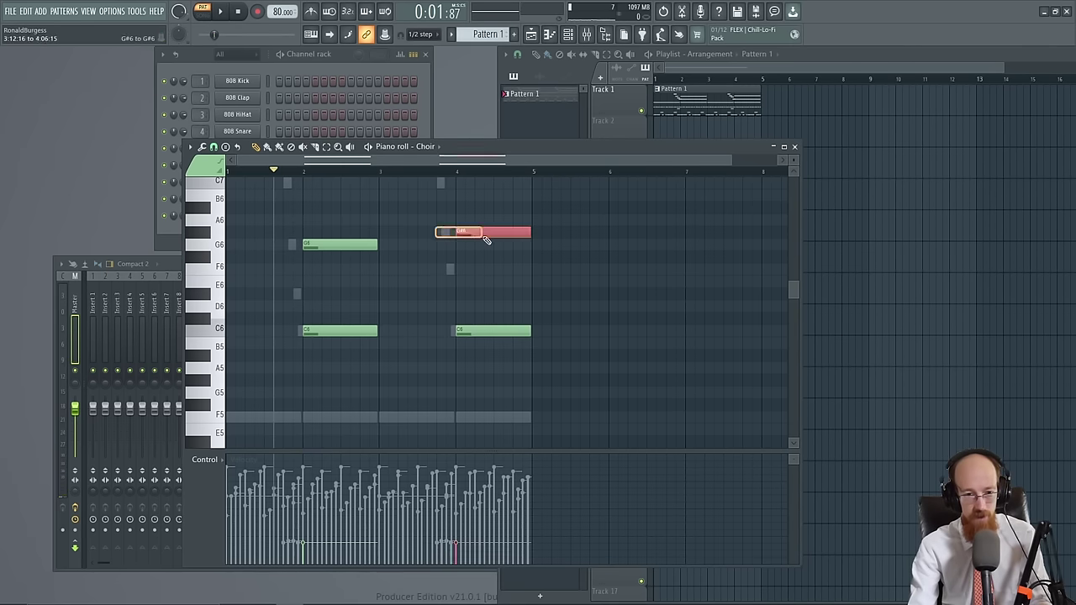
left_click(480, 259)
scroll(596, 293, "up", 1)
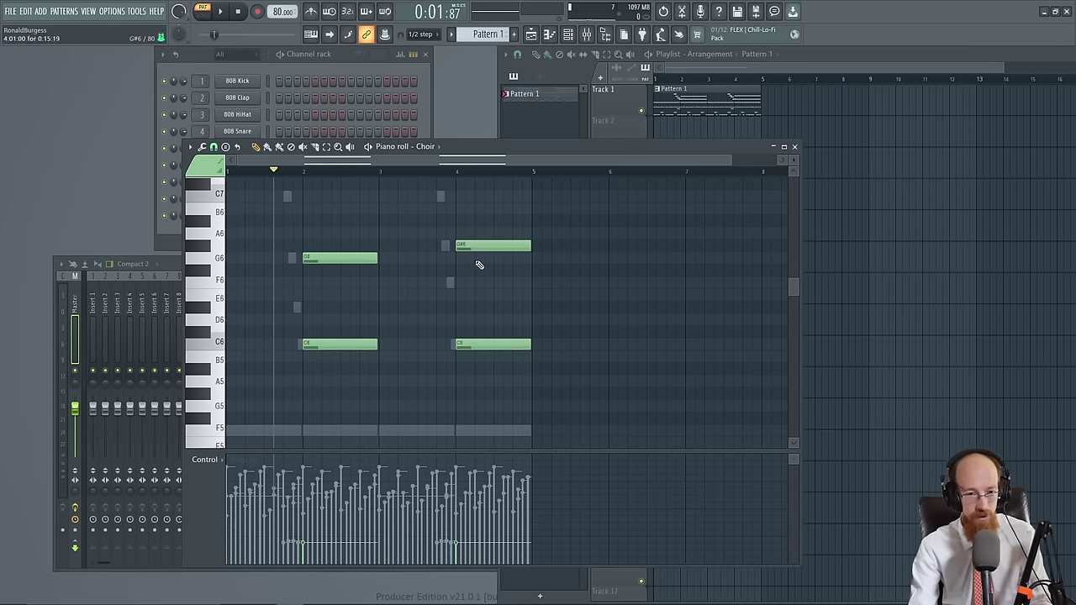
Play the pattern and lower the velocity of the choir notes in bars 2 and 4 to about 14%
key("space")
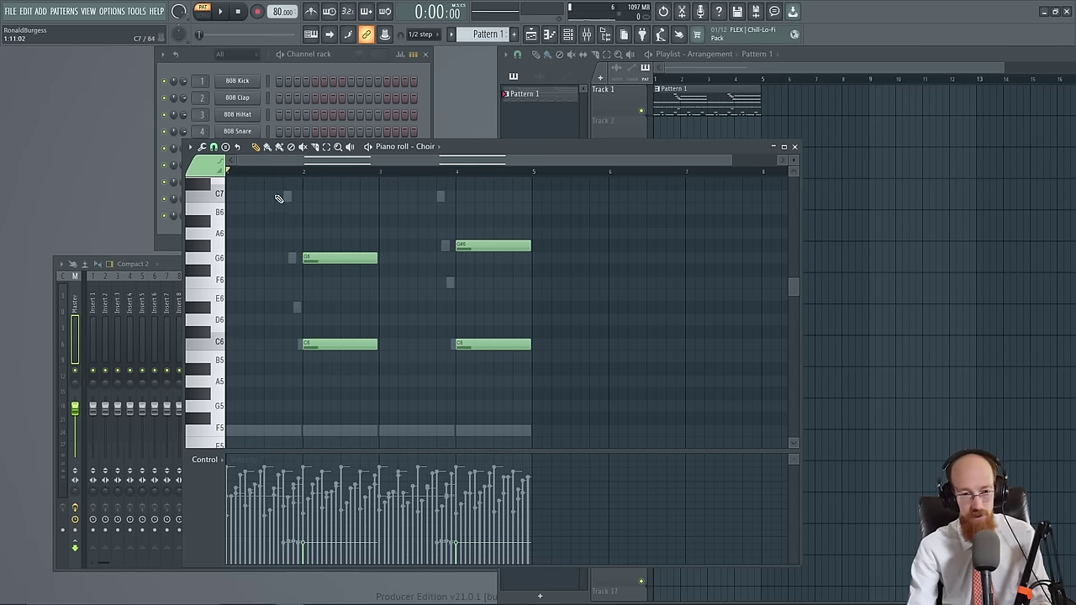
key("space")
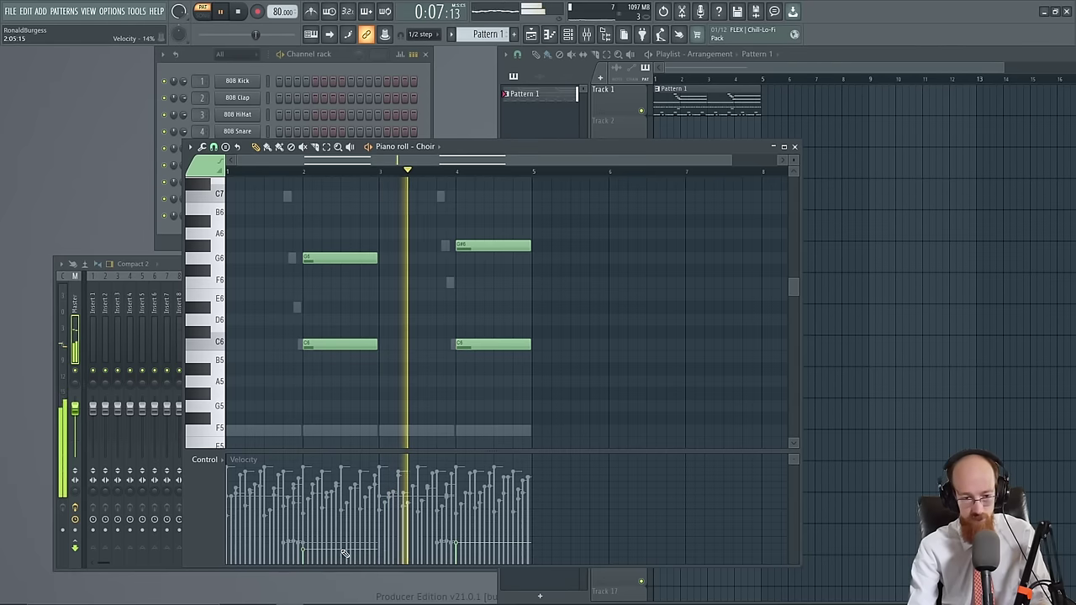
key("space")
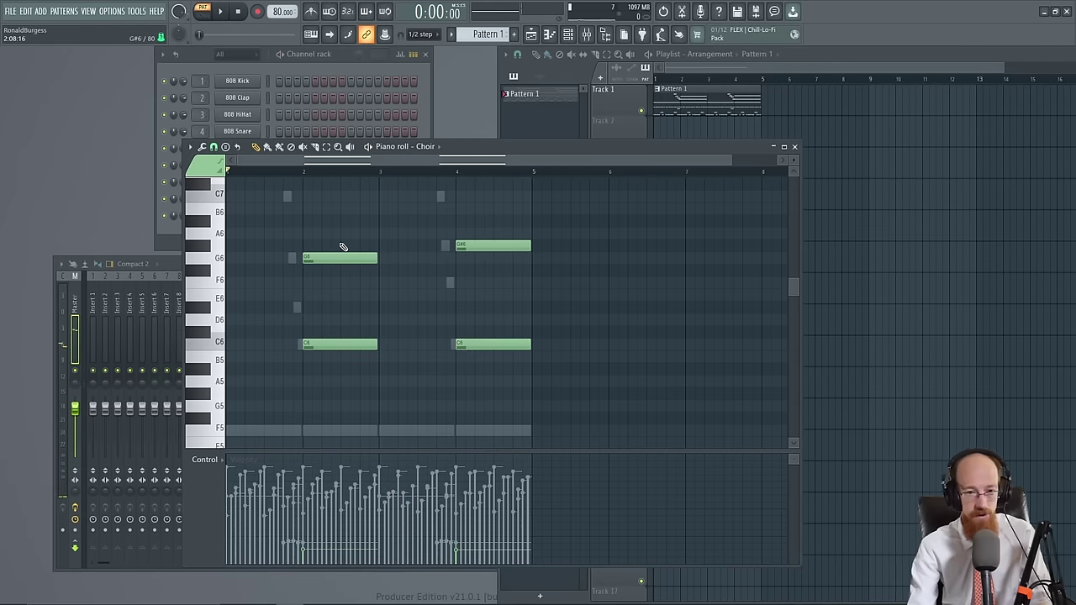
Try the bar 2 choir notes extended through bar 3 during playback, and restore their one-bar length
left_click_drag(368, 236, 452, 347)
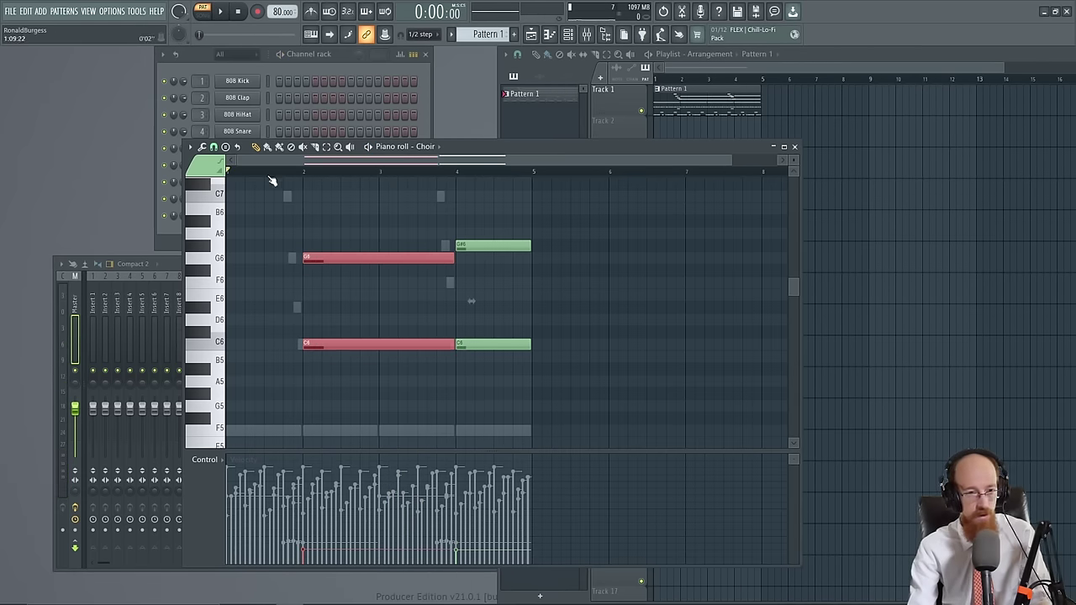
key("space")
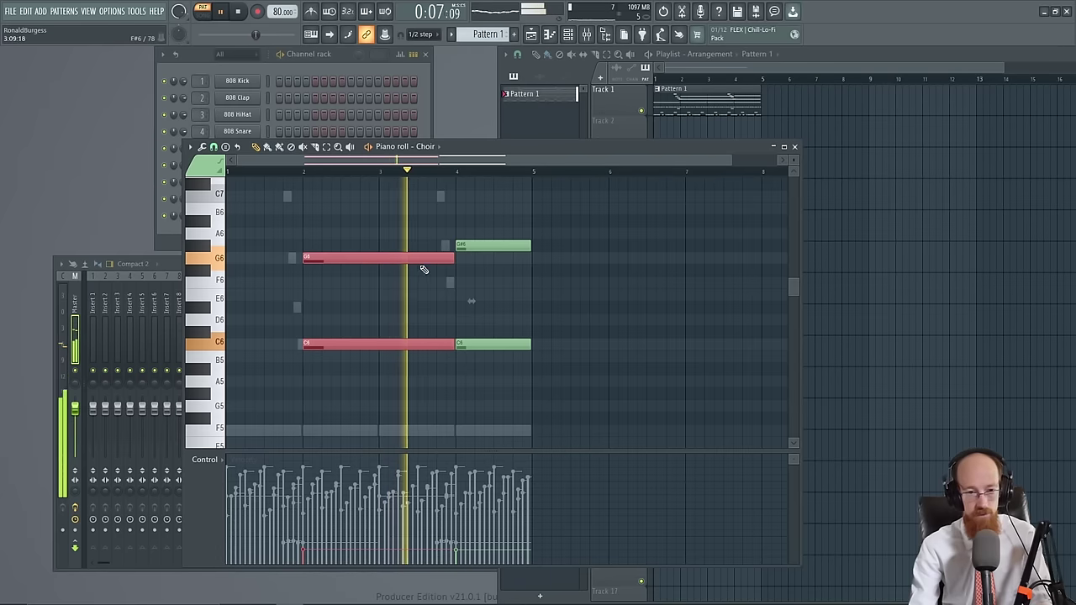
key("space")
left_click_drag(455, 344, 380, 345)
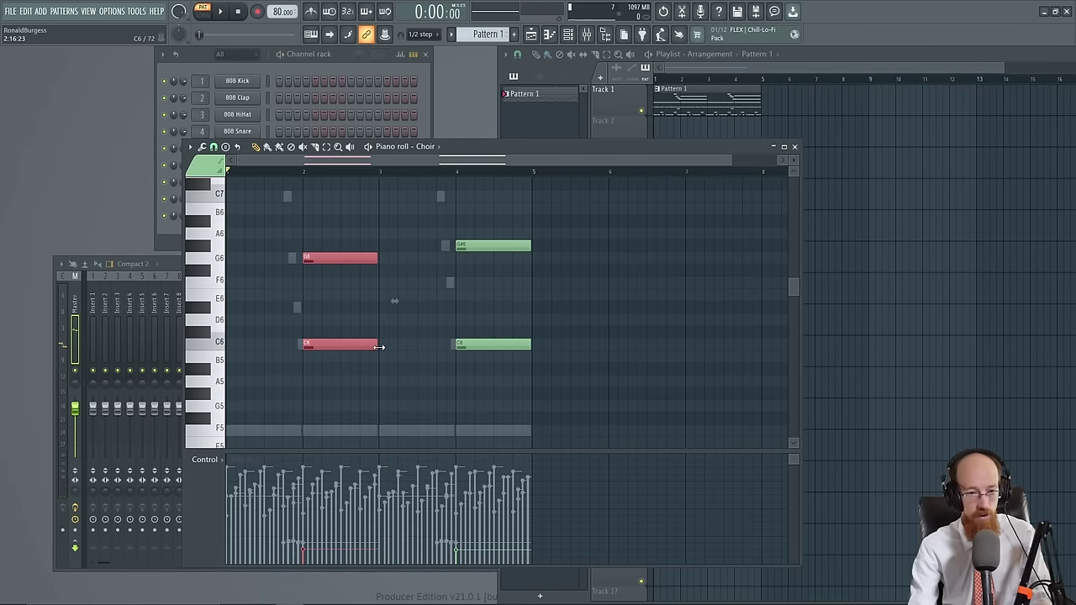
Raise the Reverb mix in the Choir instrument's effects to a dry/wet of 38/62 and close the instrument
left_click(177, 235)
left_click(237, 216)
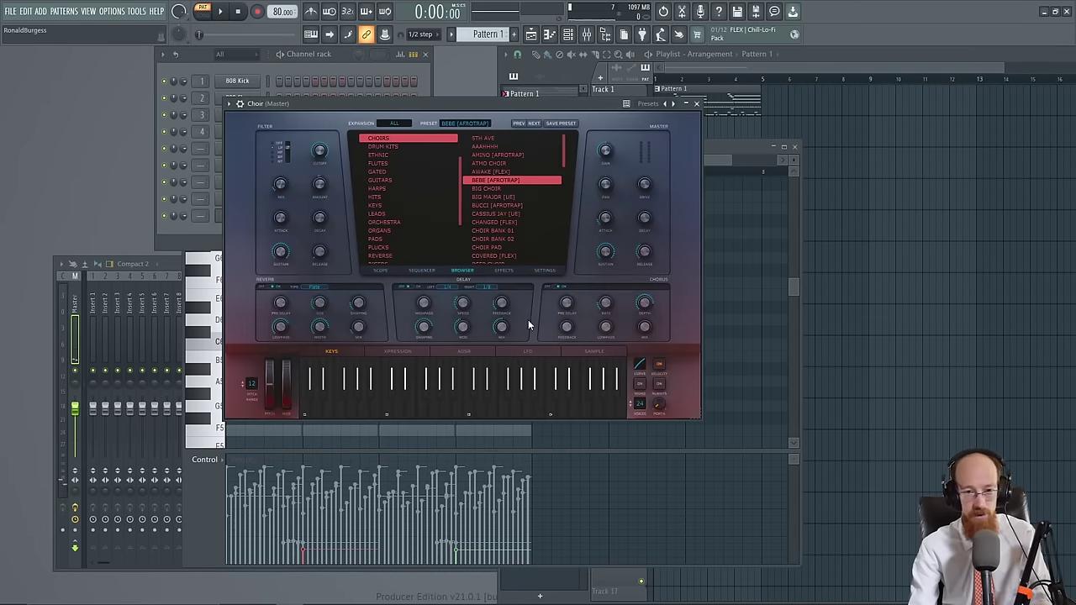
left_click(543, 270)
left_click(504, 271)
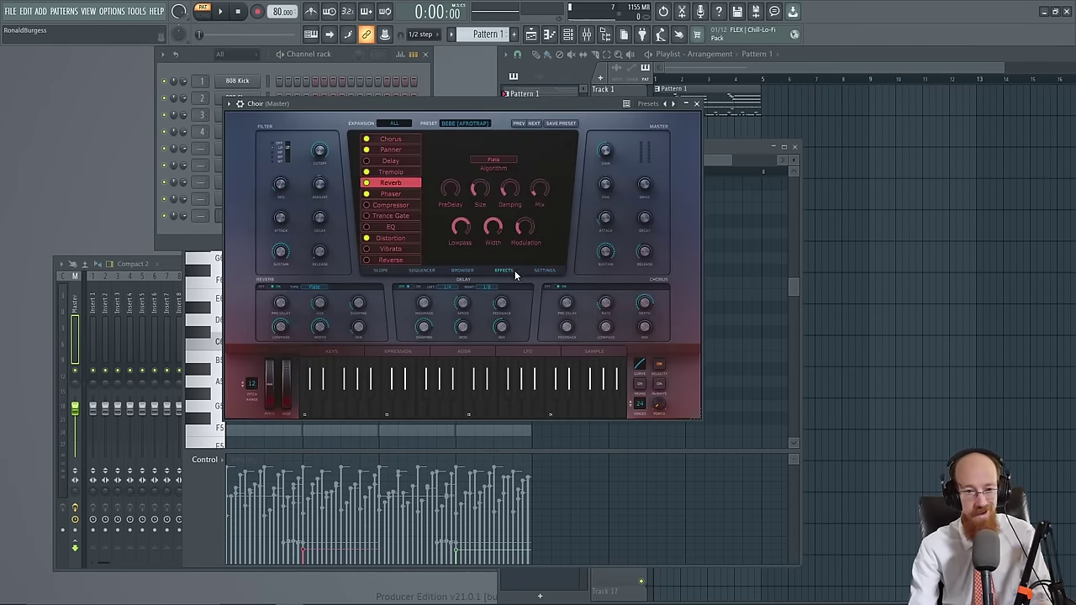
mouse_move(545, 193)
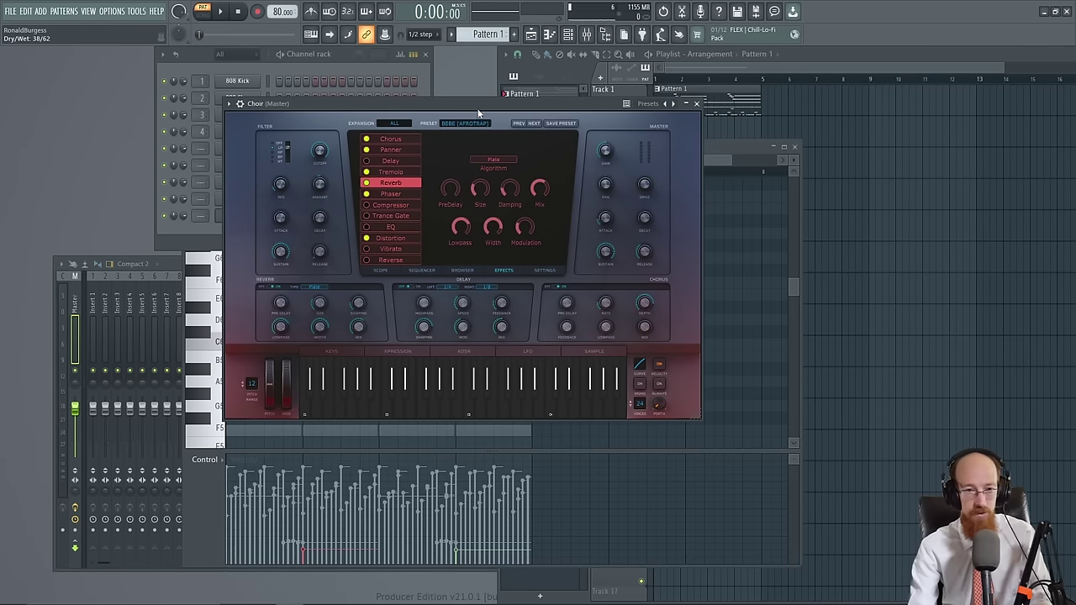
left_click(696, 103)
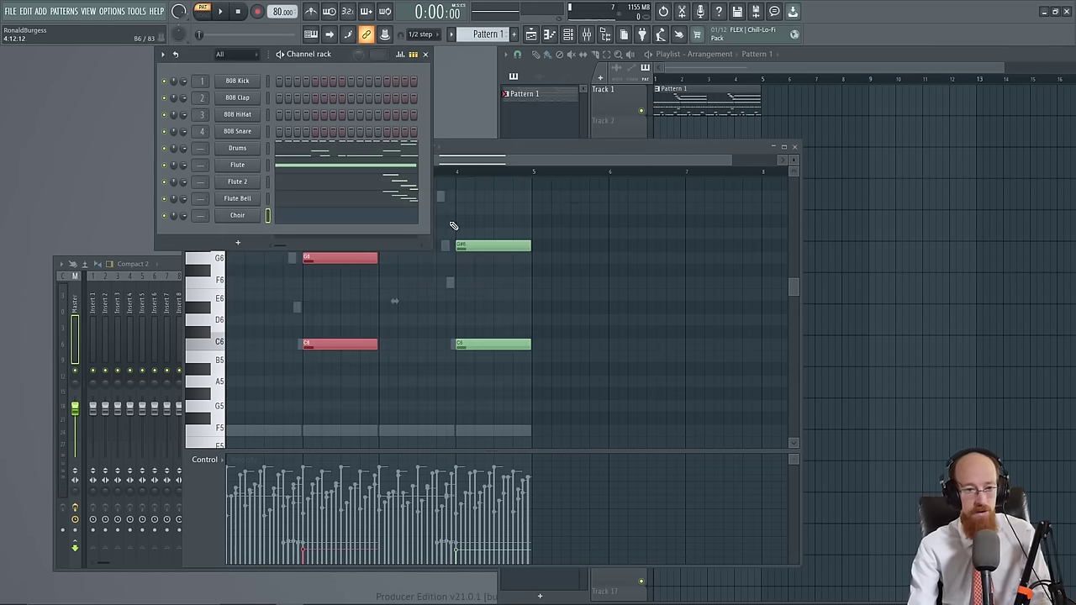
Add another Heat Up 3 instrument channel below Choir, finding the plugin by searching for "heat"
left_click(264, 254)
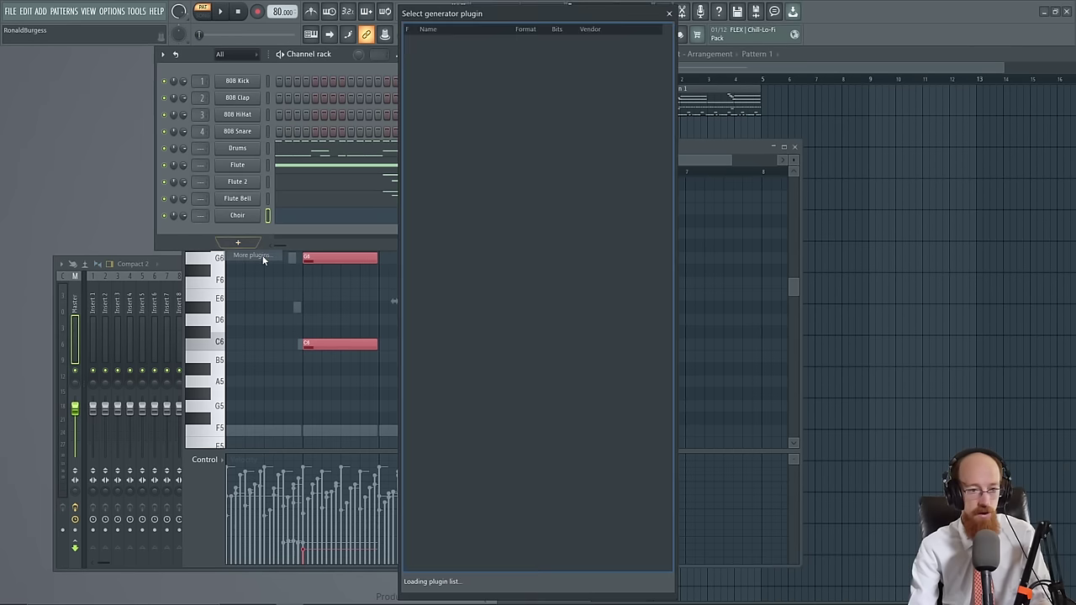
type("heat")
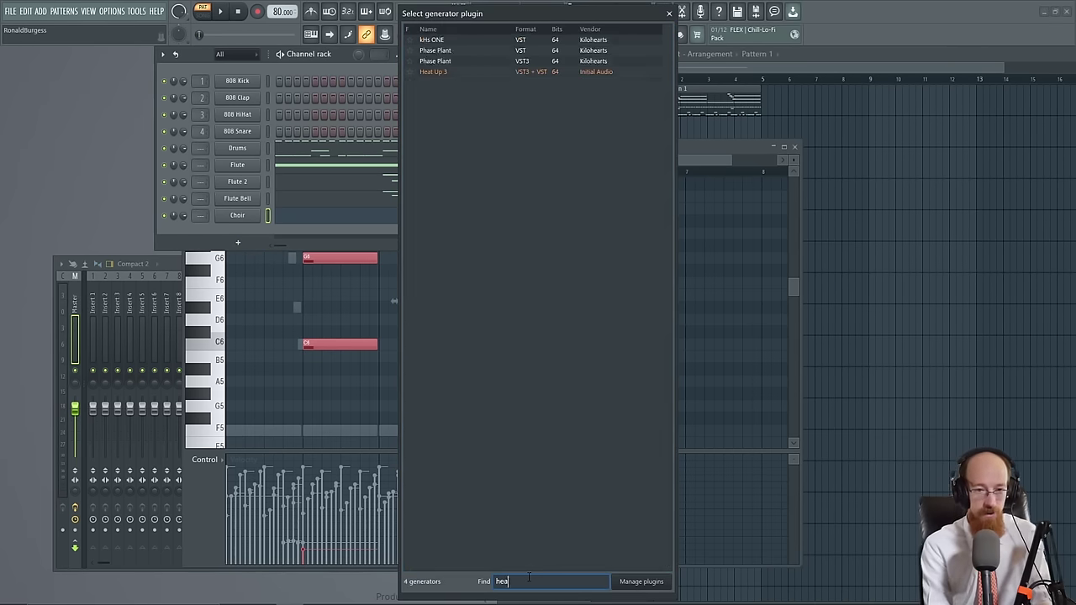
double_click(431, 40)
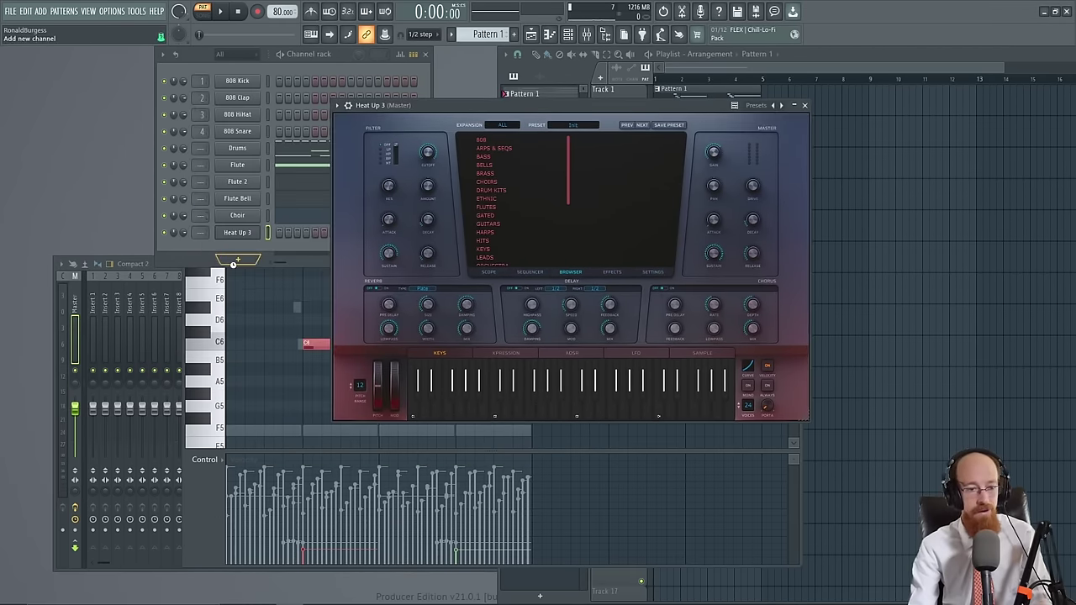
left_click(234, 261)
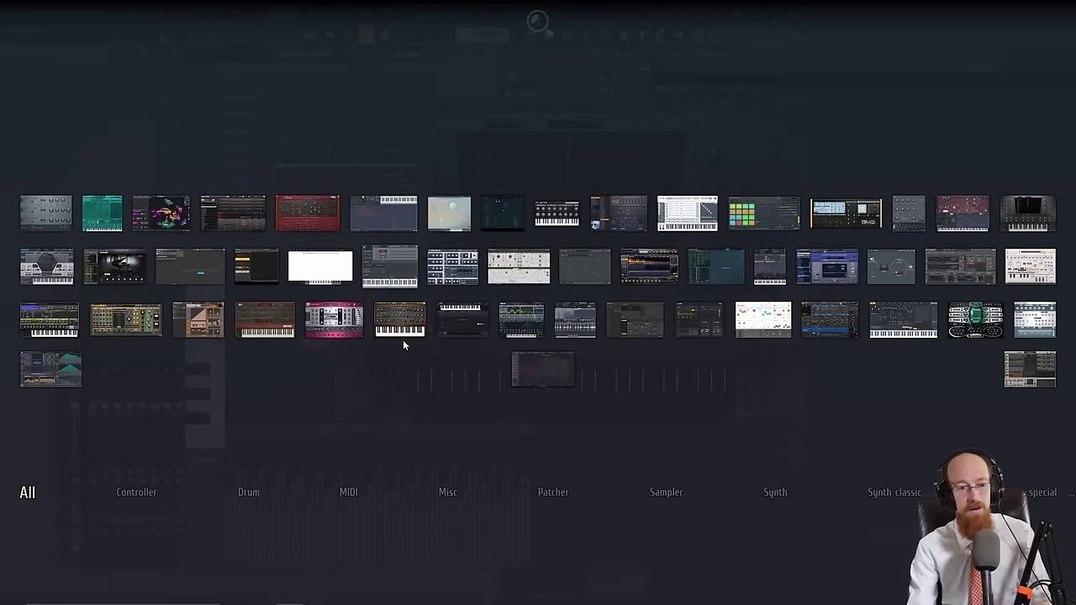
left_click(265, 324)
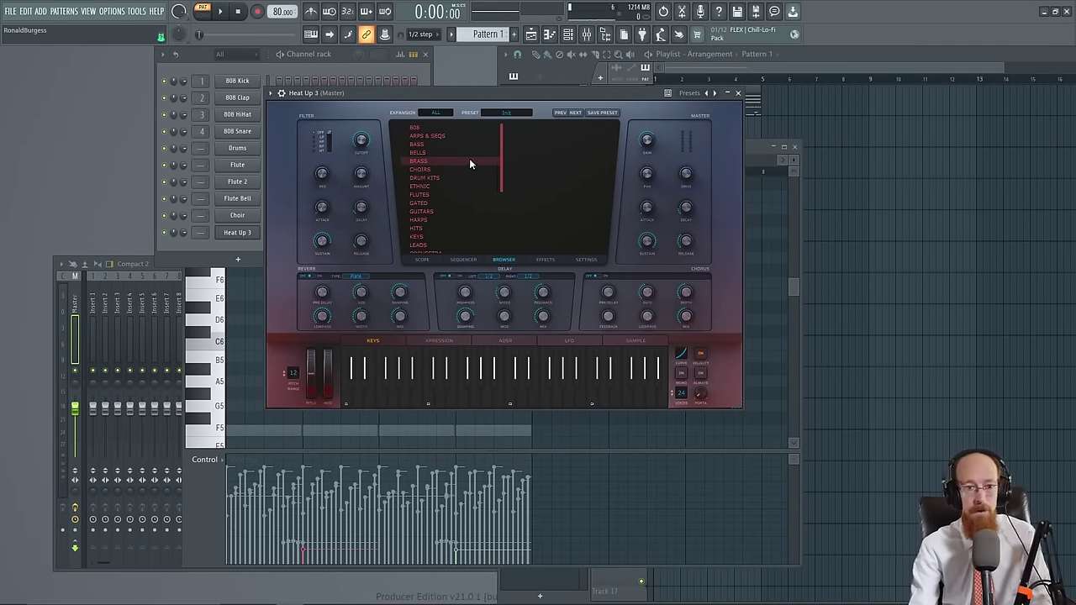
Load the CHAINZ [01] preset from the 808 category in the new Heat Up 3 instrument and audition it
left_click(443, 128)
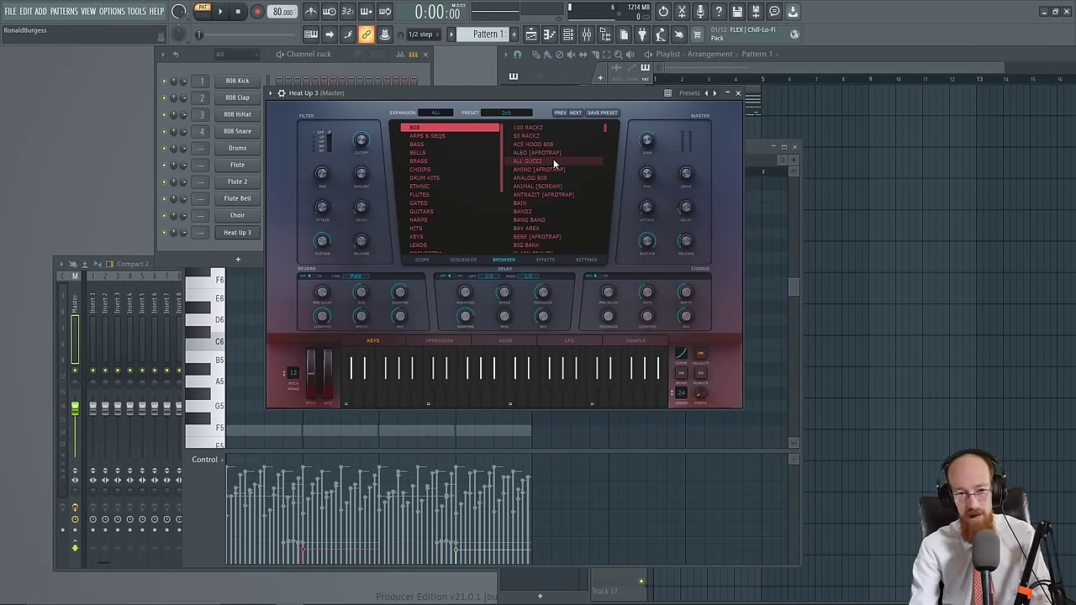
scroll(553, 160, "down", 4)
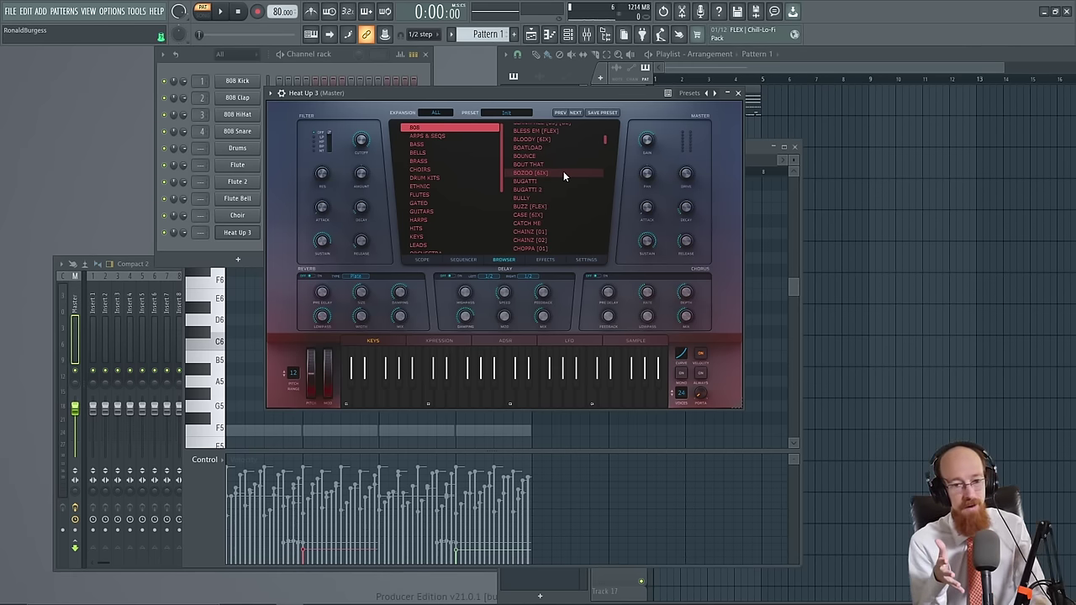
left_click(563, 233)
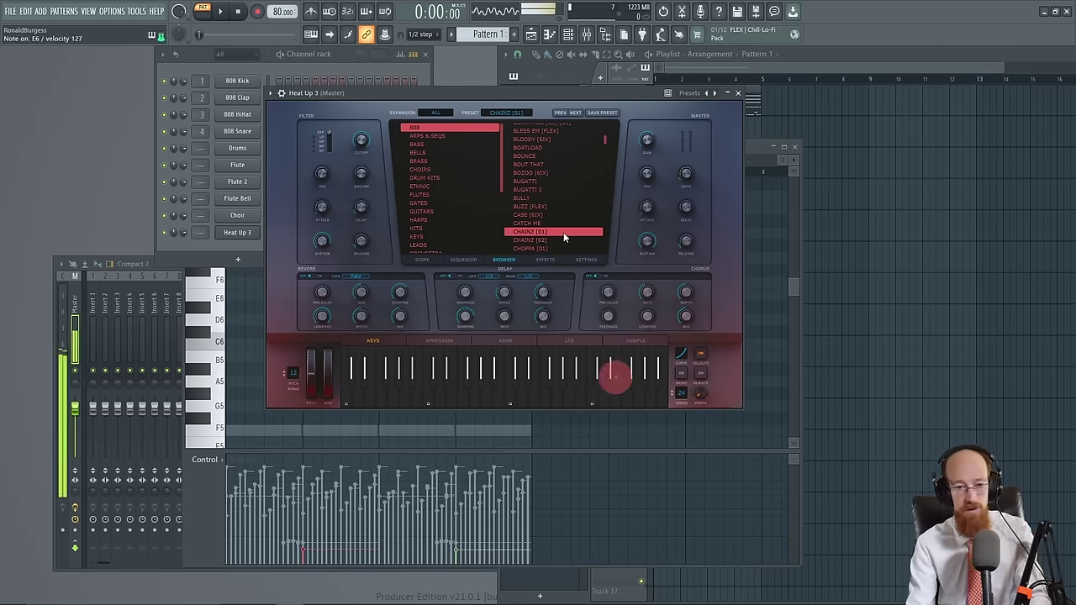
Close the Heat Up 3 instrument window and open the piano roll of the Heat Up 3 channel
left_click(740, 95)
left_click(760, 104)
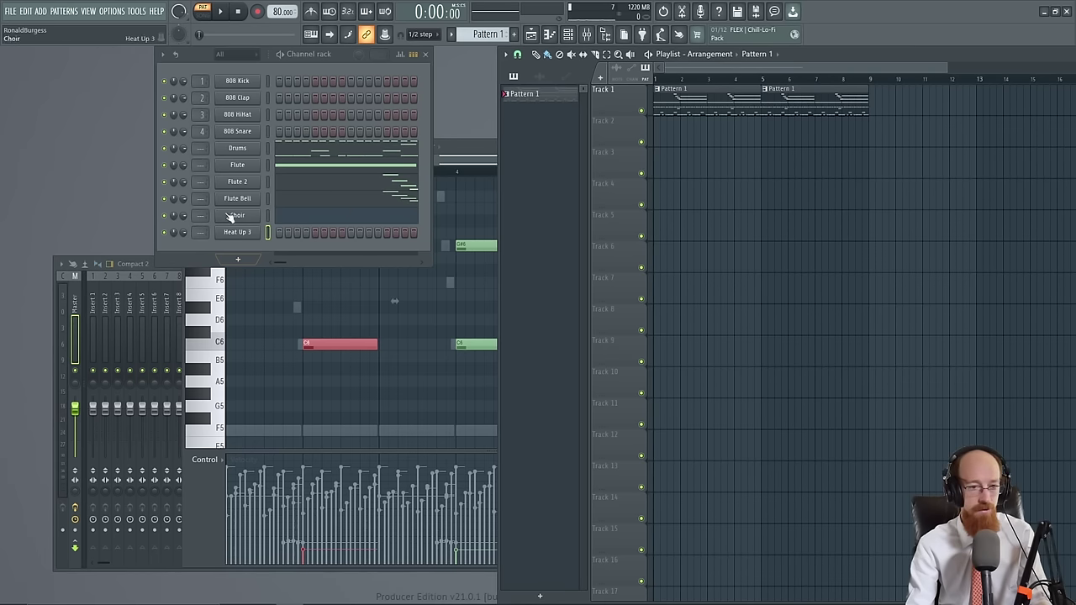
right_click(237, 232)
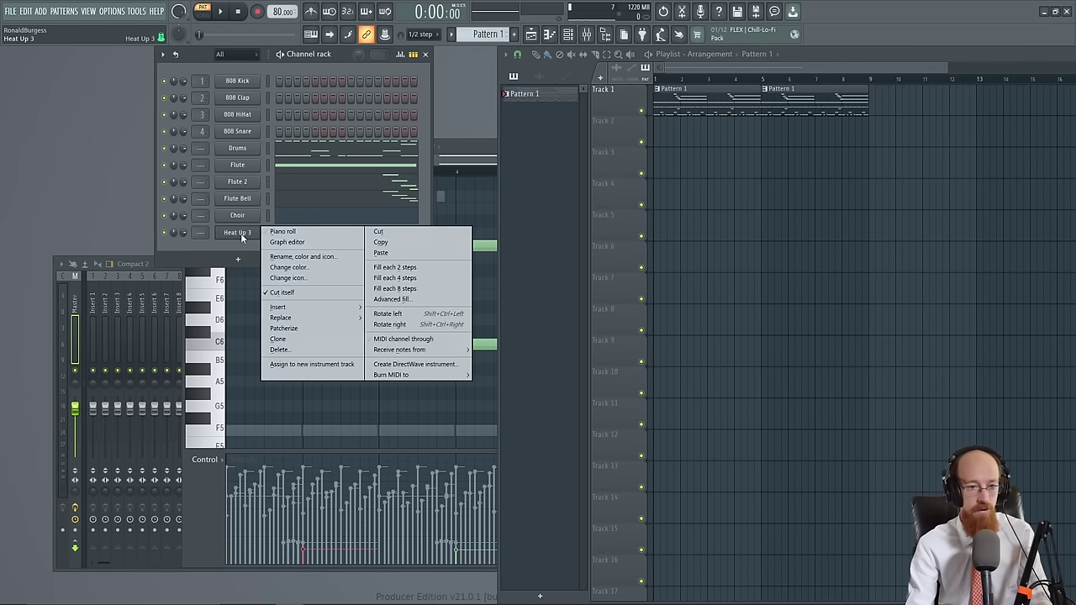
left_click(305, 242)
scroll(249, 349, "down", 2)
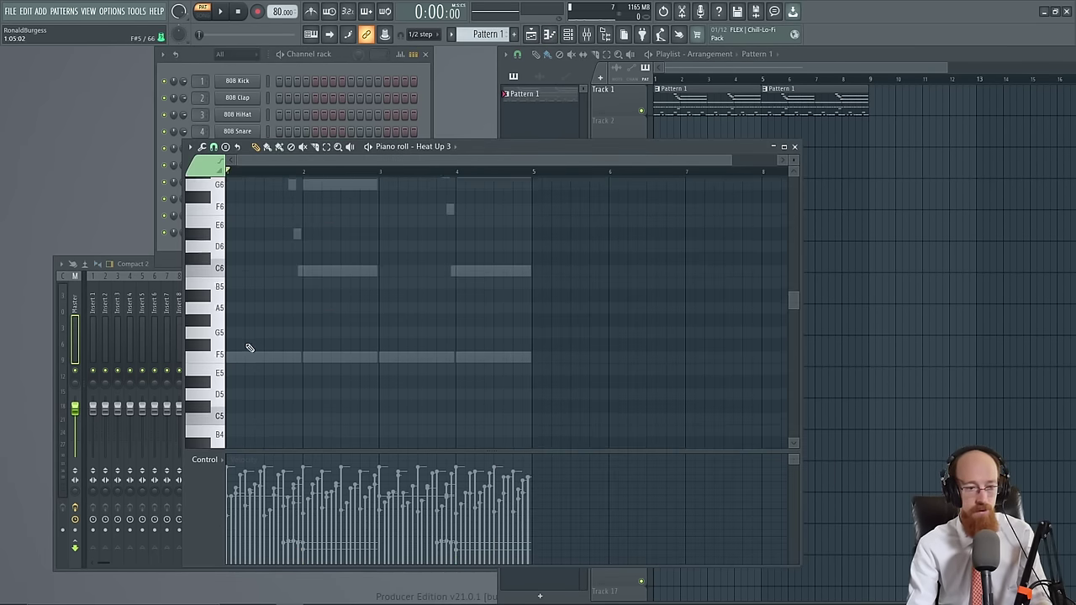
scroll(242, 346, "down", 5)
scroll(240, 344, "down", 3)
key("space")
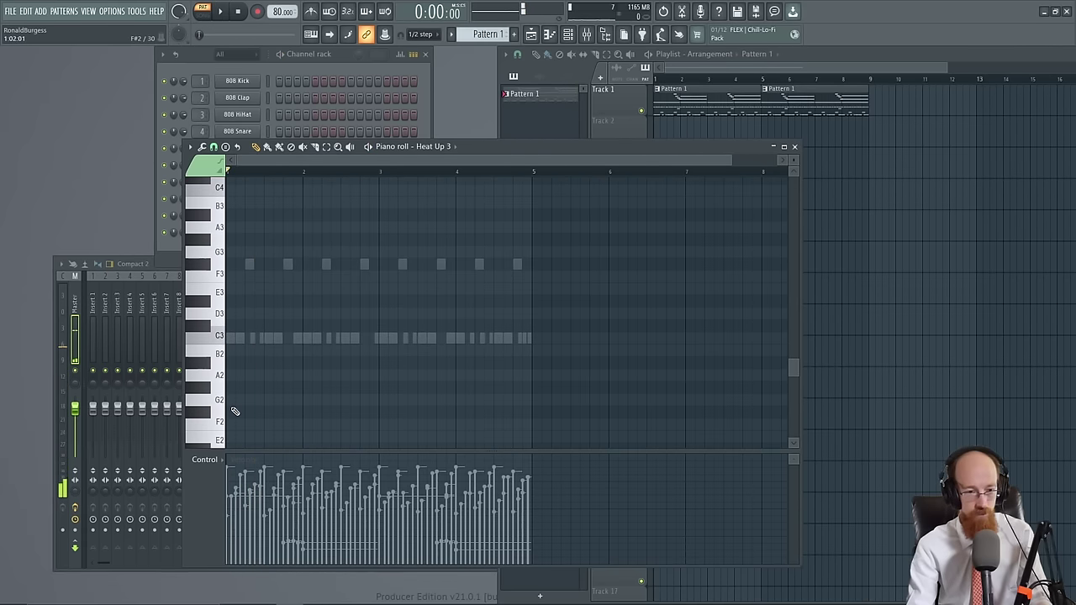
left_click(238, 344)
left_click_drag(238, 343, 252, 267)
right_click(252, 255)
scroll(260, 301, "up", 3)
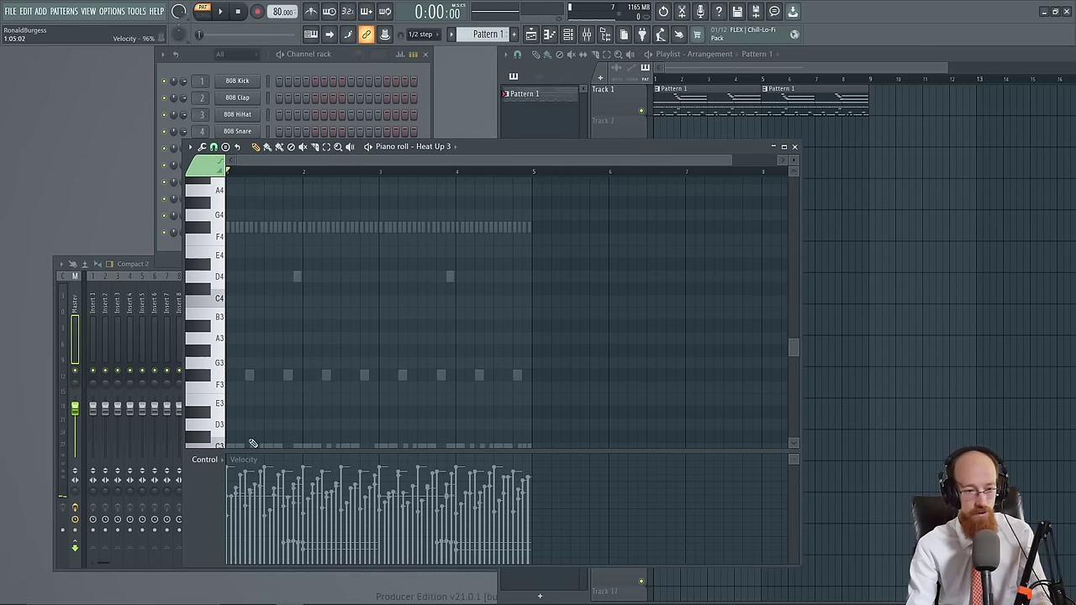
left_click(253, 375)
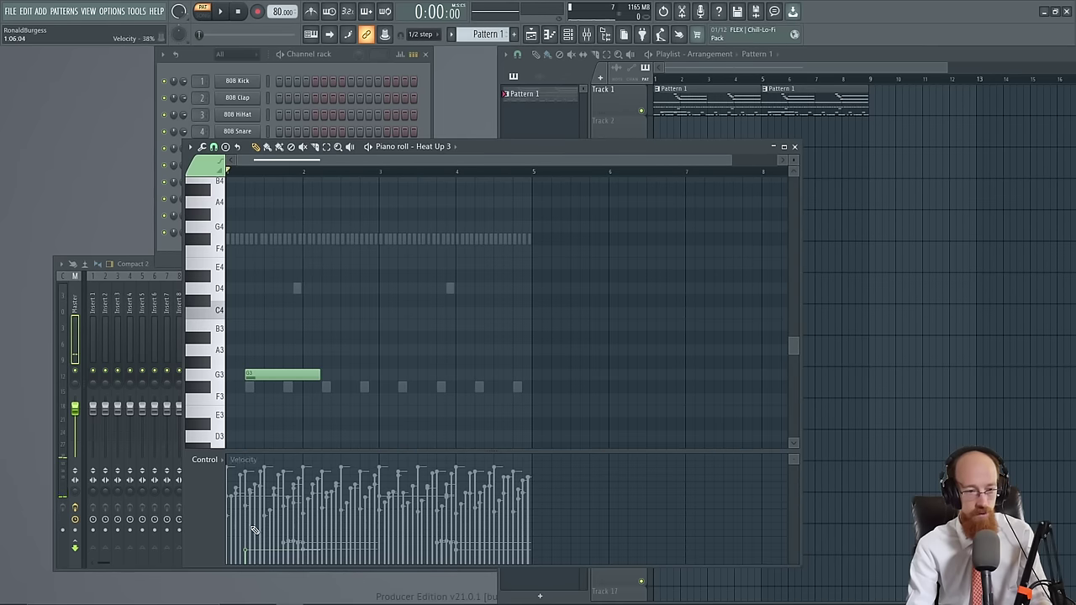
right_click(269, 377)
Add a one-bar C5 note at the start of bar 1 in the Heat Up 3 piano roll and play it back
scroll(254, 348, "up", 4)
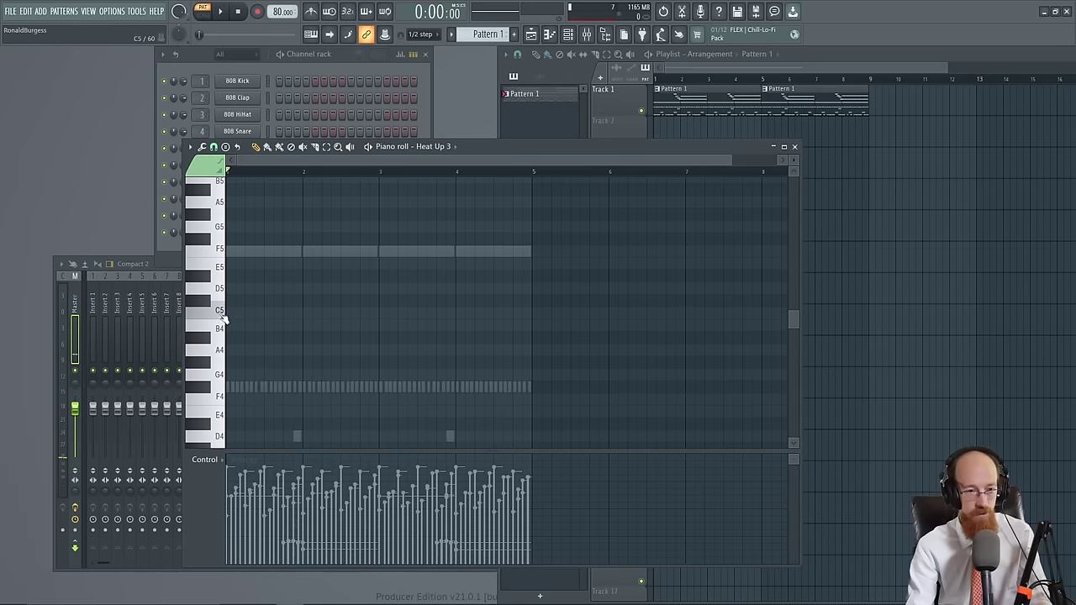
left_click(217, 312)
left_click(243, 314)
key("space")
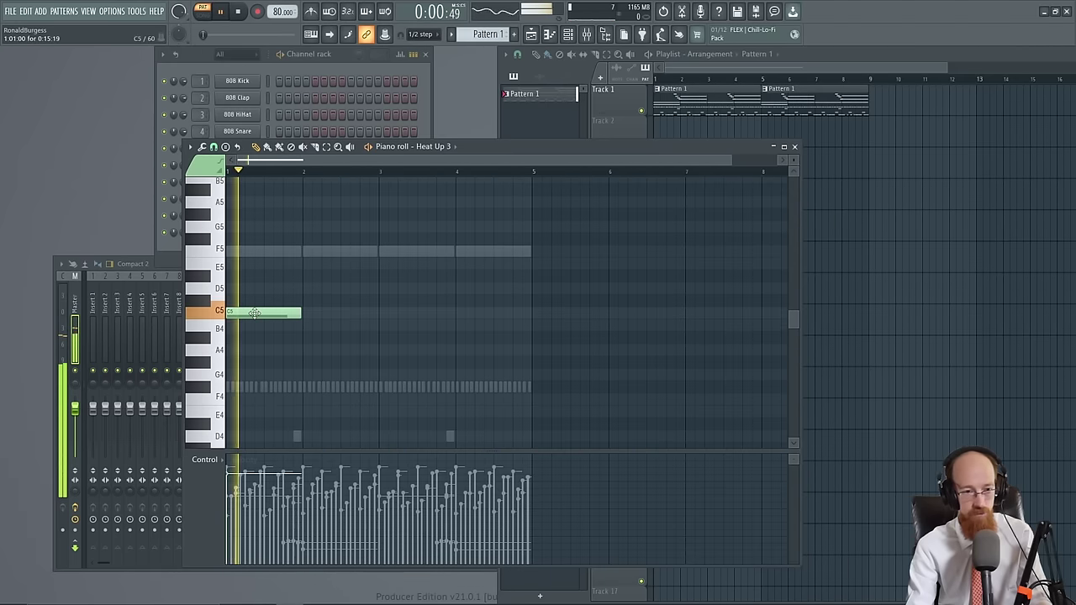
key("space")
Move the bar 1 note down to F4 and play the pattern back
left_click_drag(254, 313, 244, 398)
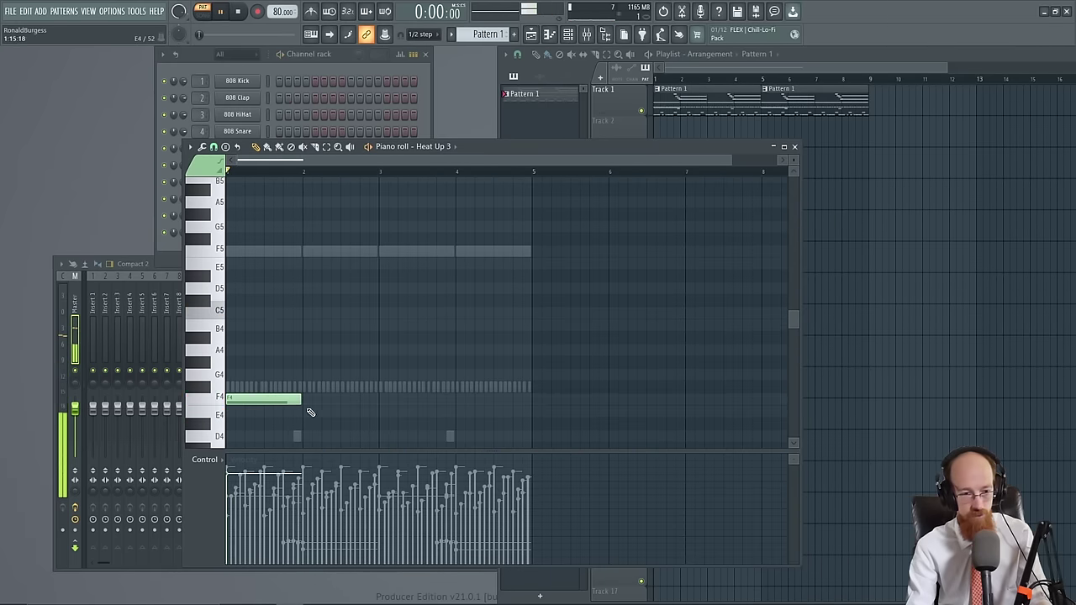
key("space")
scroll(267, 378, "up", 3)
scroll(278, 373, "down", 2)
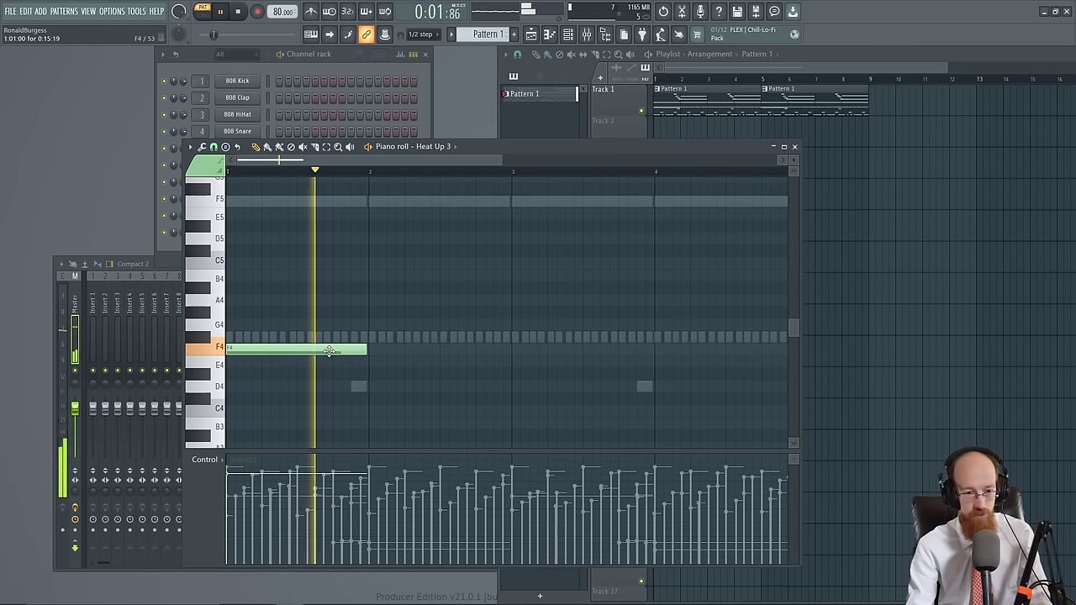
key("space")
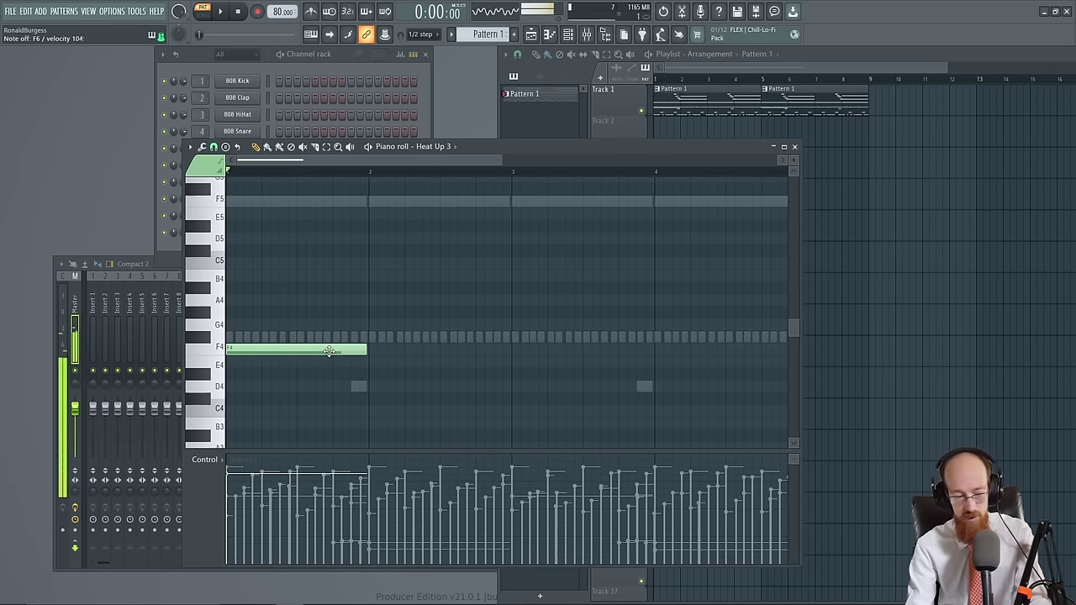
Reopen the Heat Up 3 instrument and audition its 808 presets, ending with AMINO [AFROTRAP] loaded
left_click(182, 252)
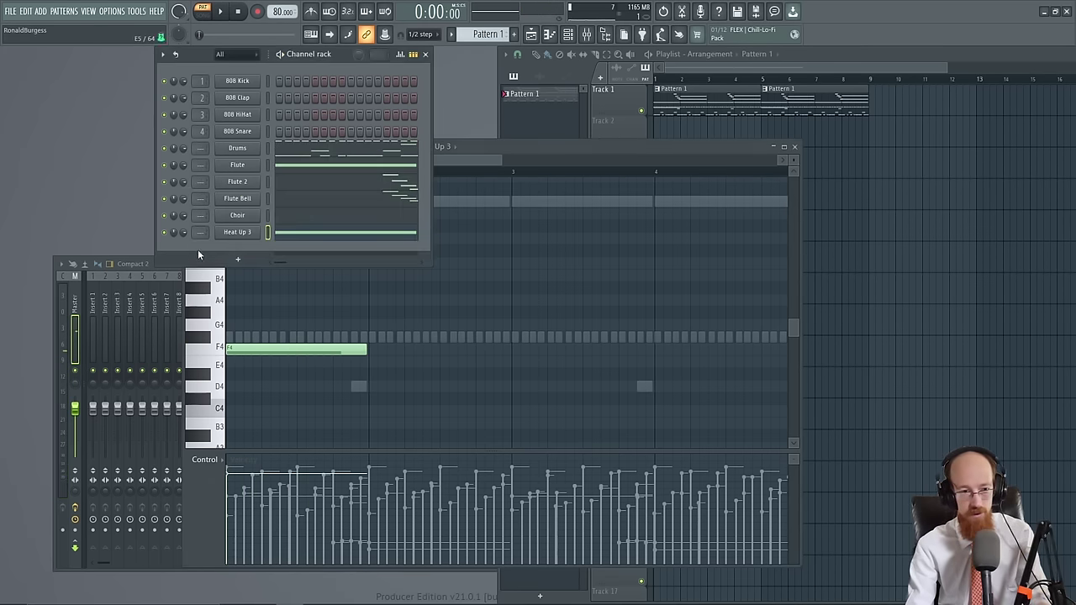
left_click(240, 233)
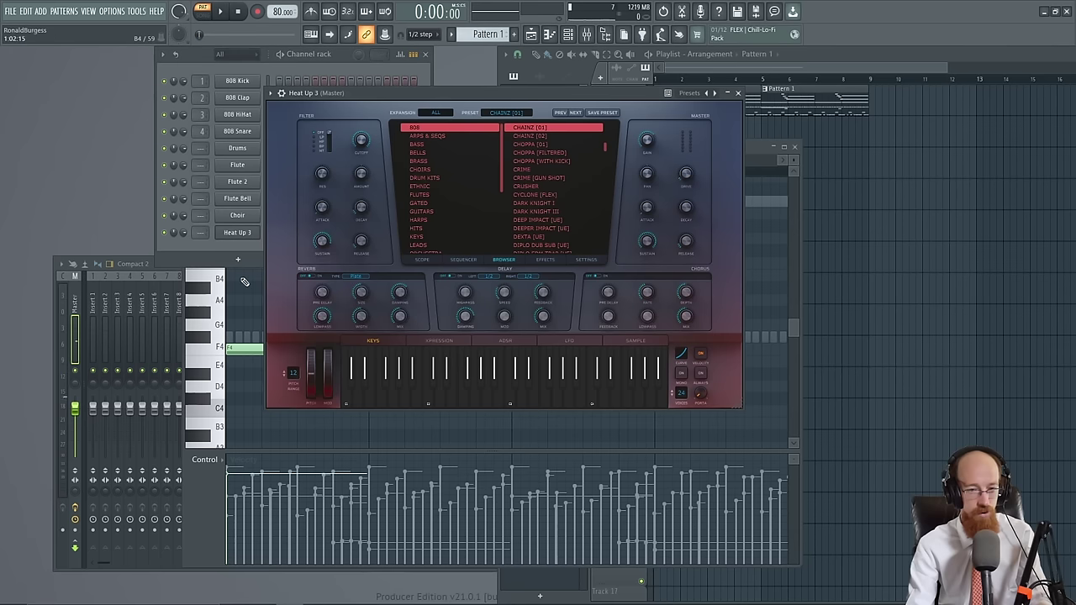
left_click(544, 138)
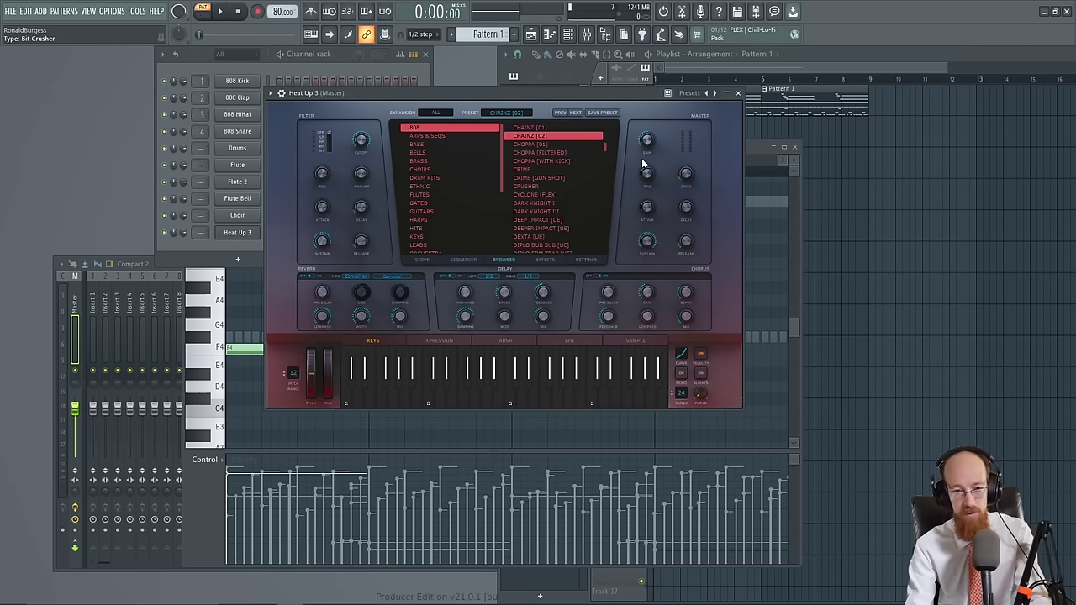
left_click_drag(606, 146, 606, 135)
left_click(554, 147)
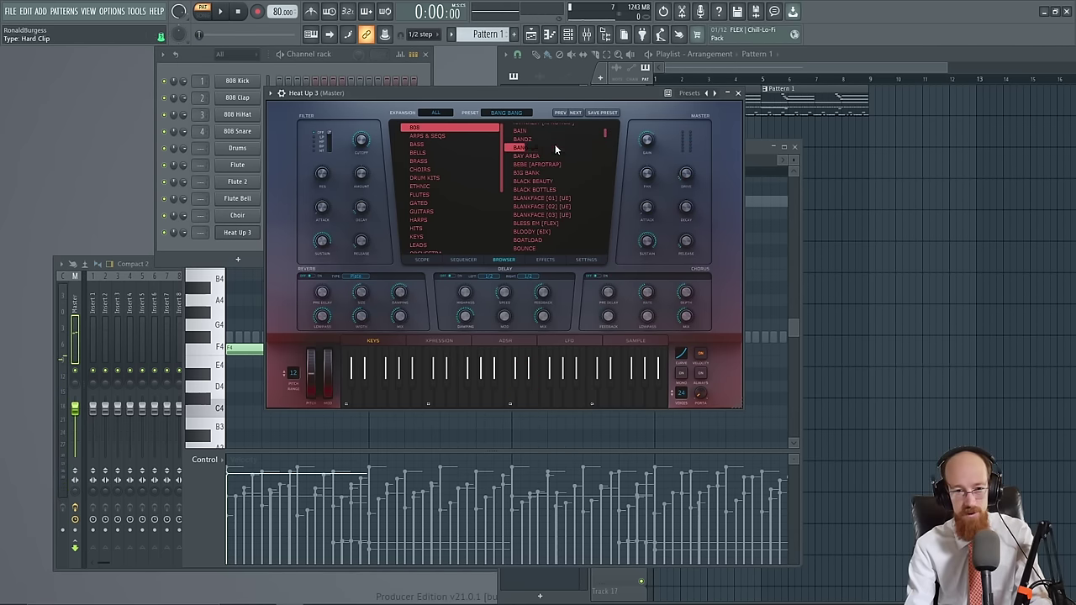
left_click_drag(607, 132, 605, 122)
left_click(577, 126)
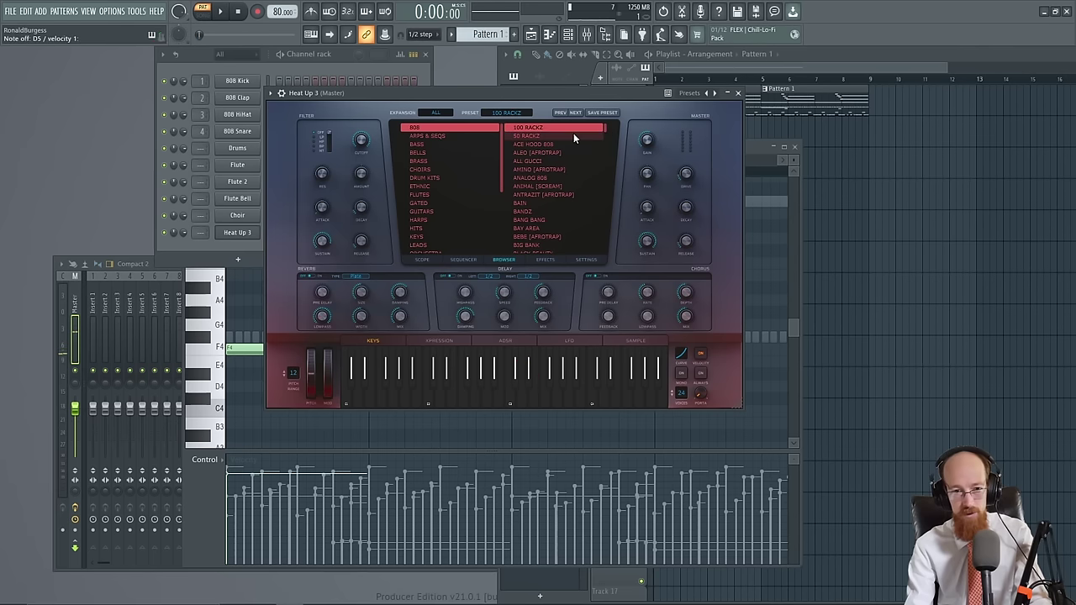
left_click(571, 135)
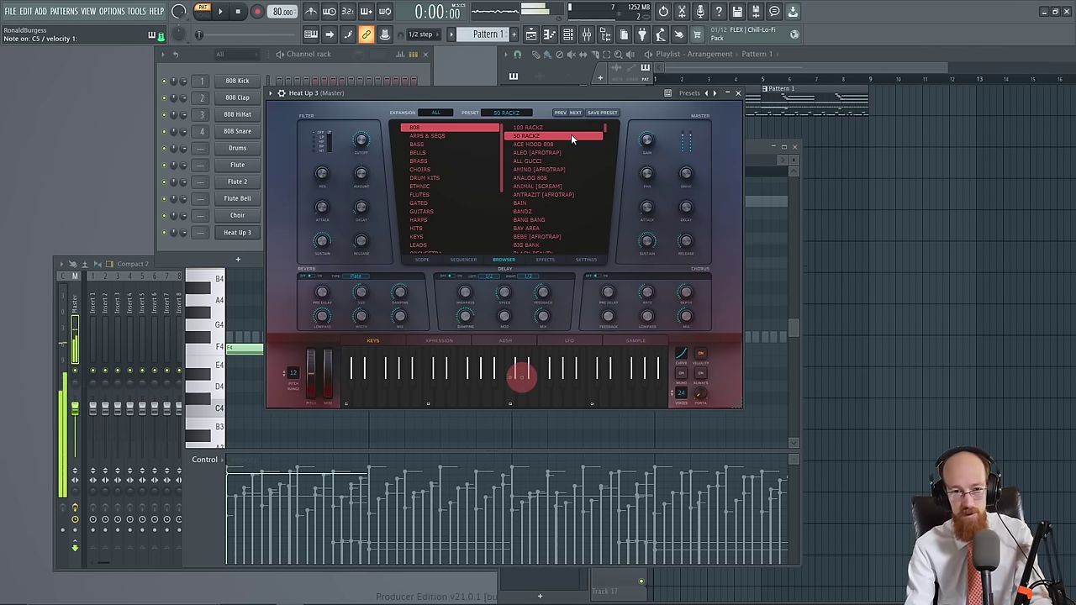
left_click(569, 144)
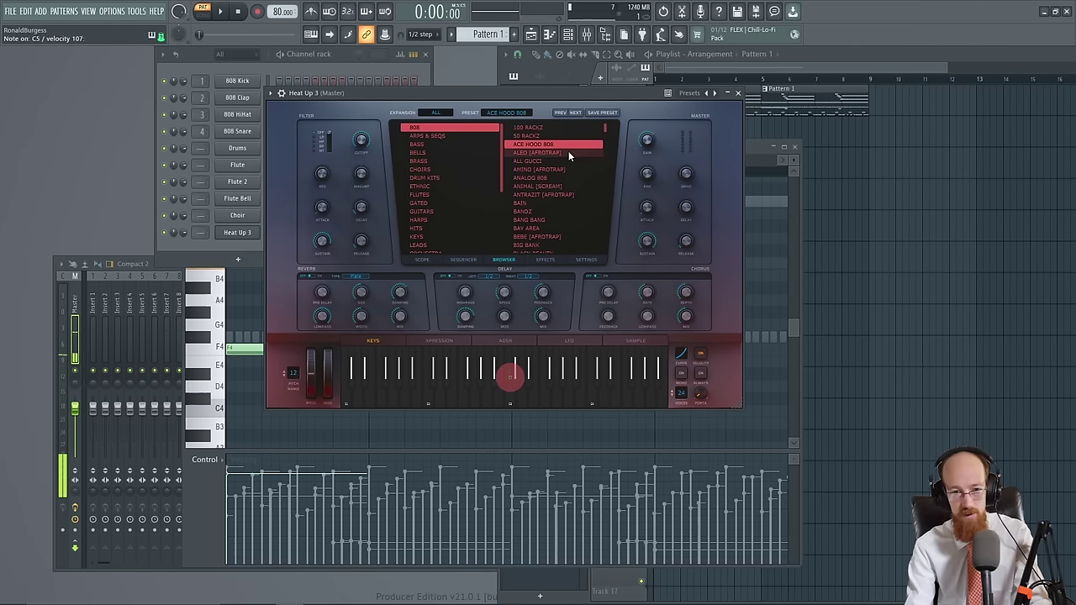
left_click(568, 152)
left_click(566, 159)
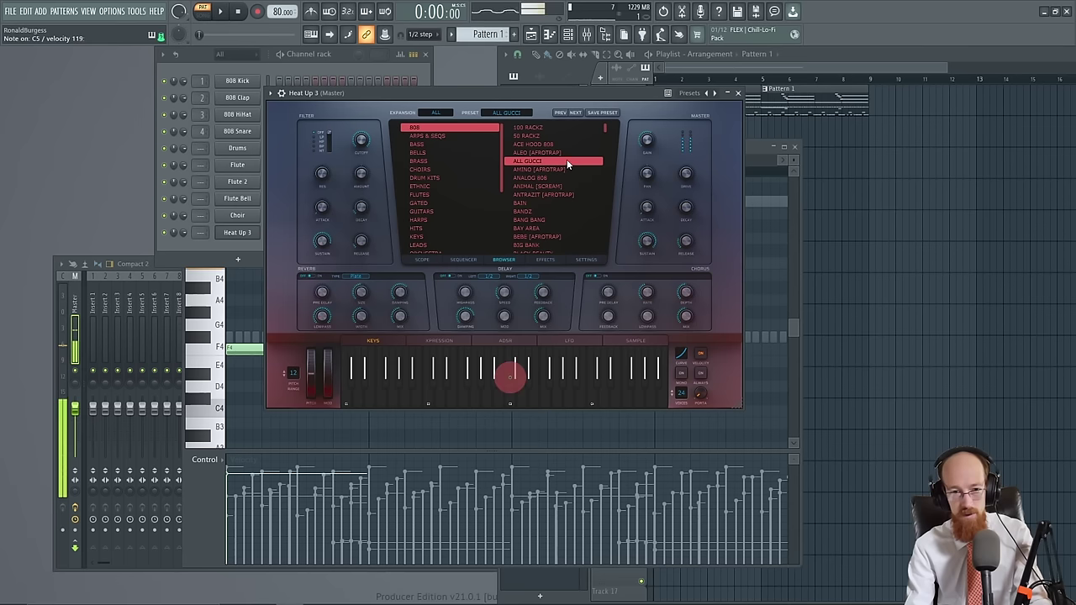
left_click(566, 167)
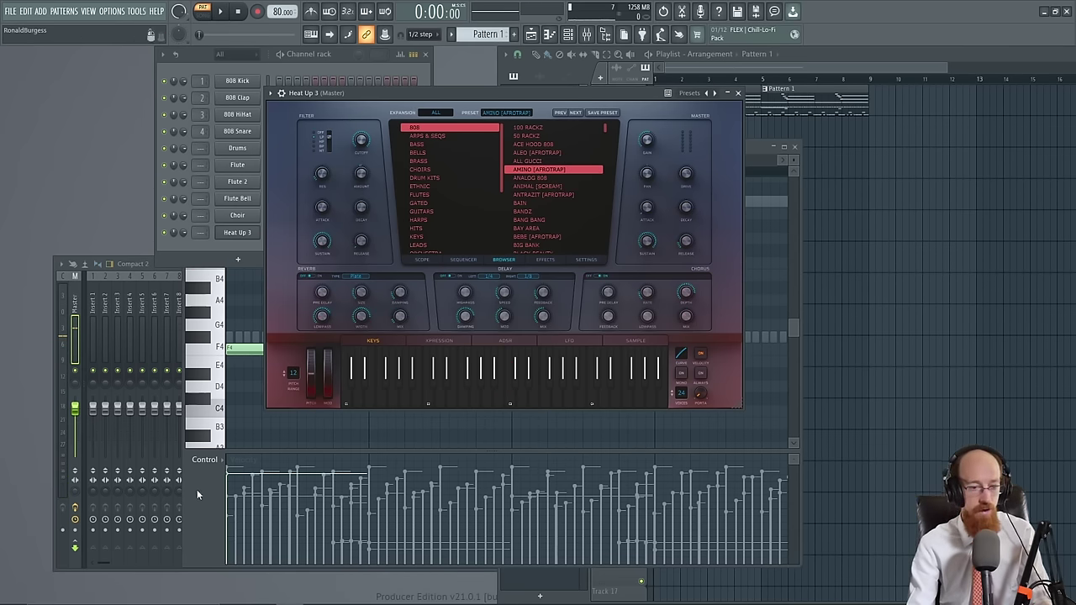
Play the pattern with the loaded preset and shorten the bar 1 F4 note to twelve steps
left_click(259, 347)
key("space")
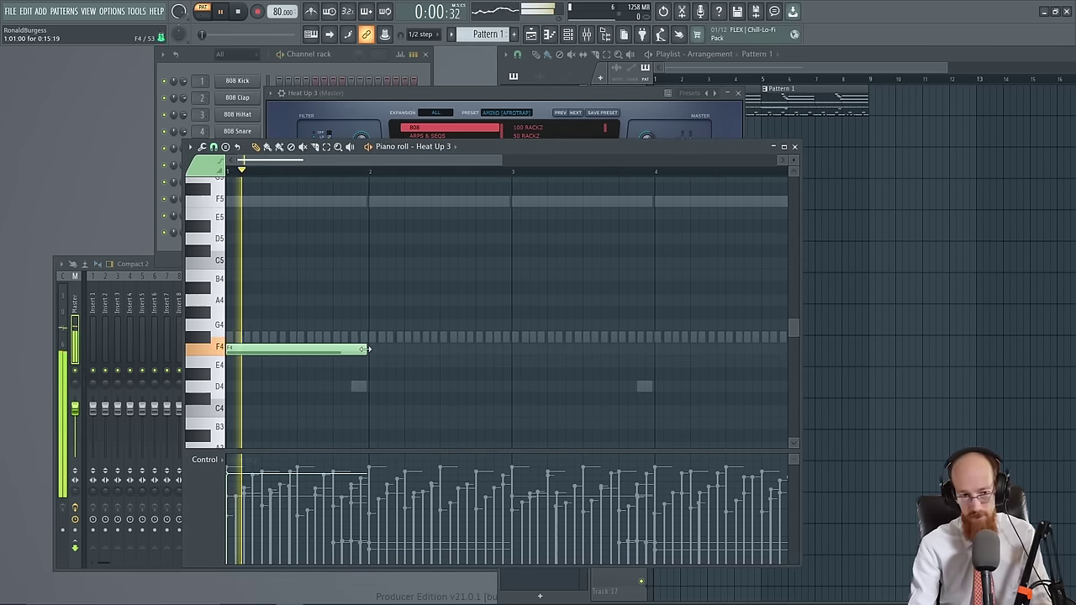
key("space")
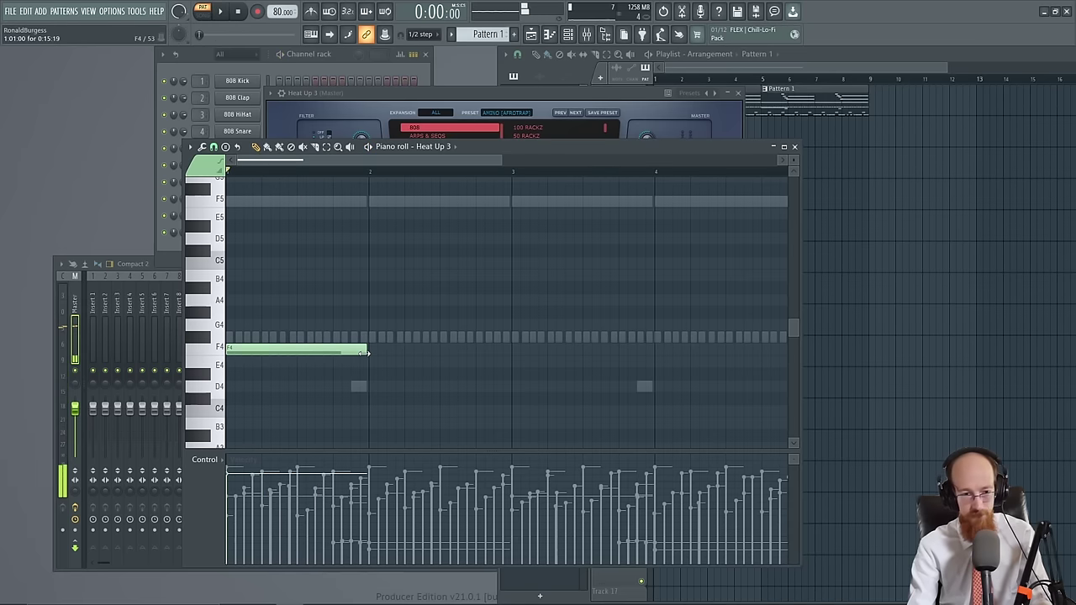
left_click_drag(364, 352, 332, 354)
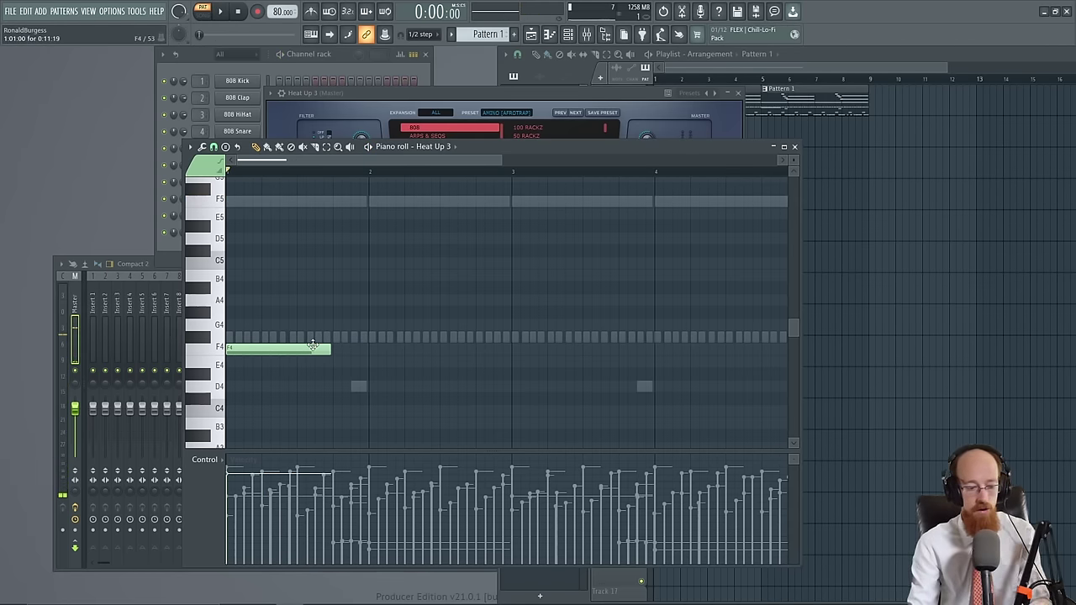
Turn on mono mode in the Heat Up 3 instrument and play the pattern back from the piano roll
left_click(566, 92)
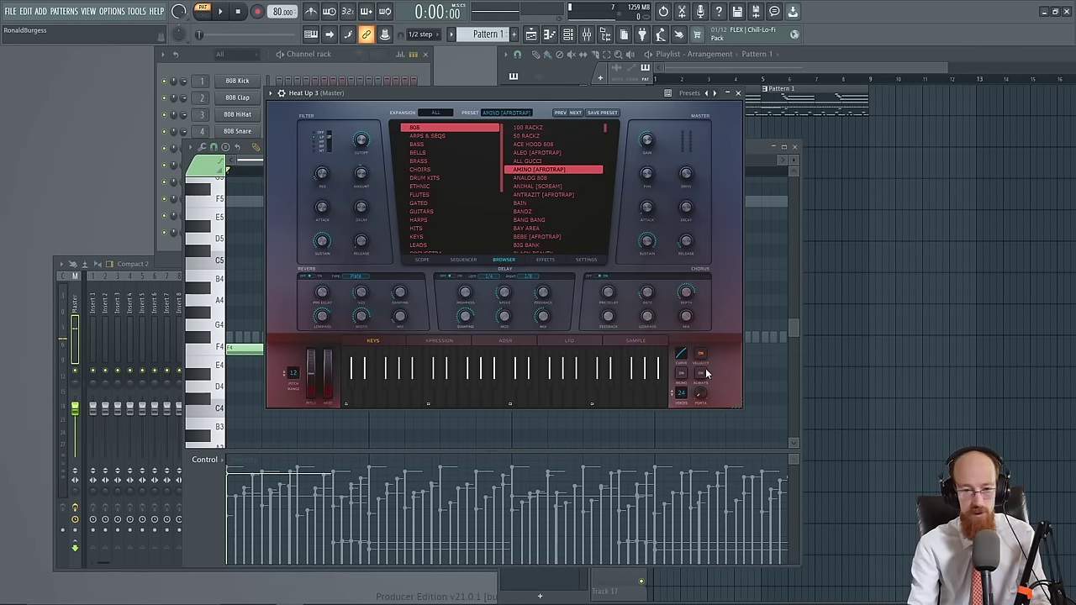
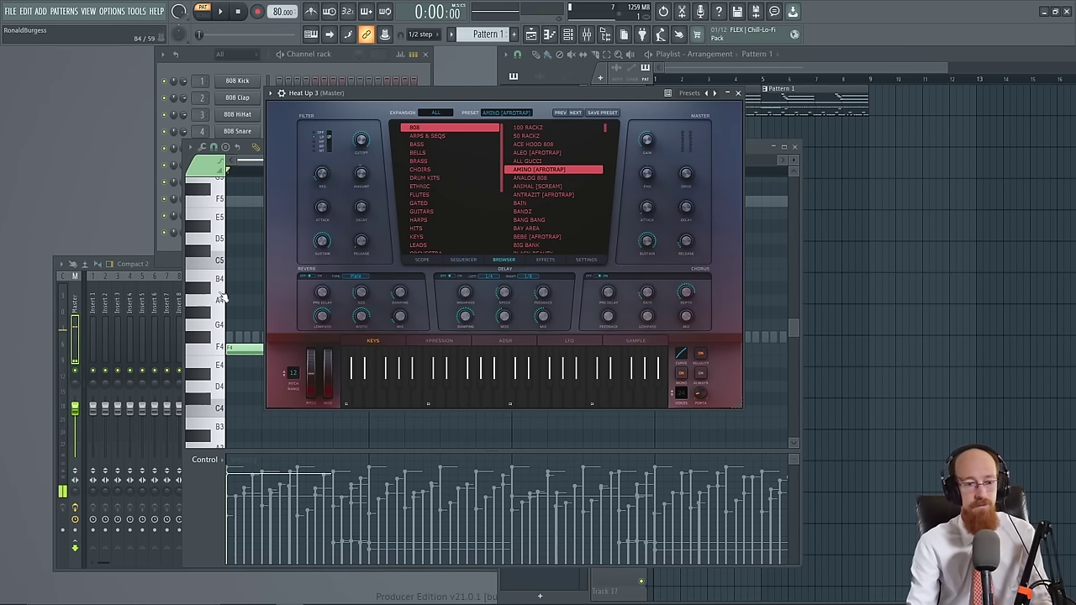
left_click(223, 425)
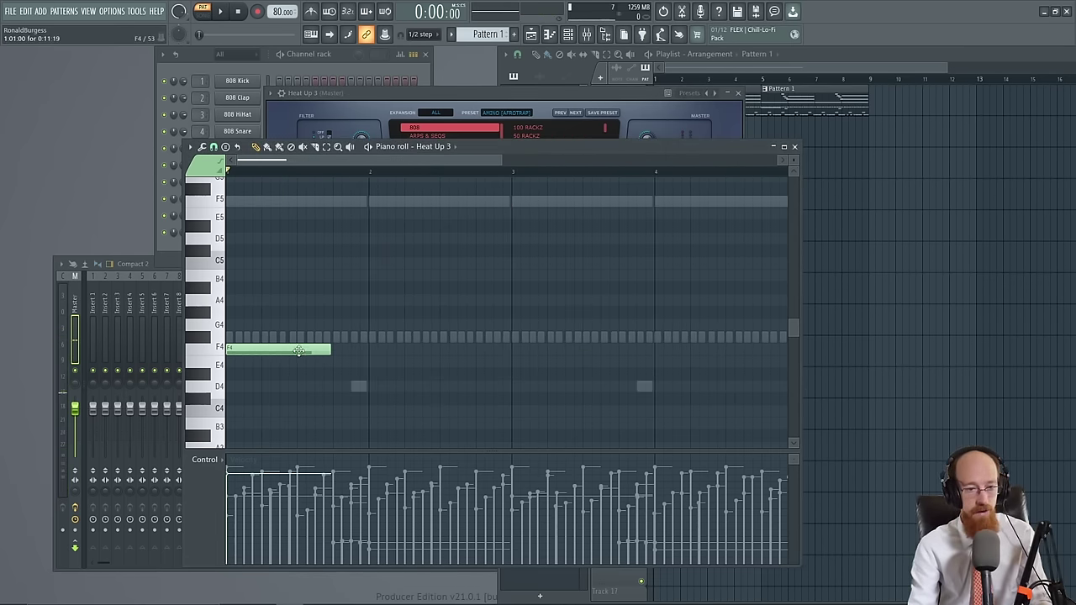
key("space")
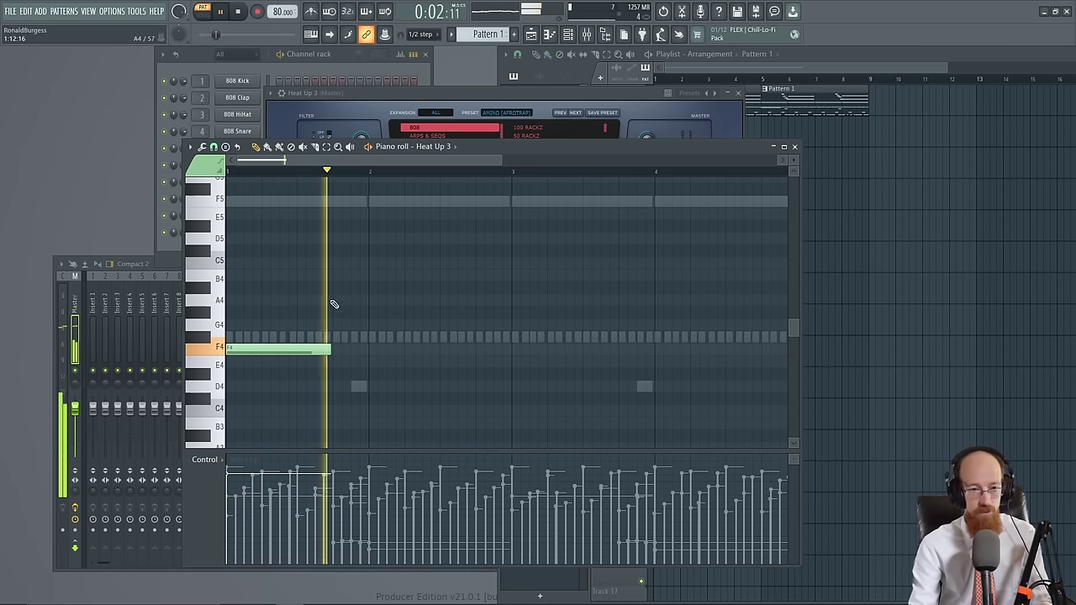
key("space")
Add an F5 note over the last four steps of bar 1, ending at the bar line
mouse_move(324, 203)
left_mouse_down()
mouse_move(346, 205)
mouse_move(322, 205)
mouse_move(332, 206)
left_mouse_up()
left_click_drag(409, 202, 375, 208)
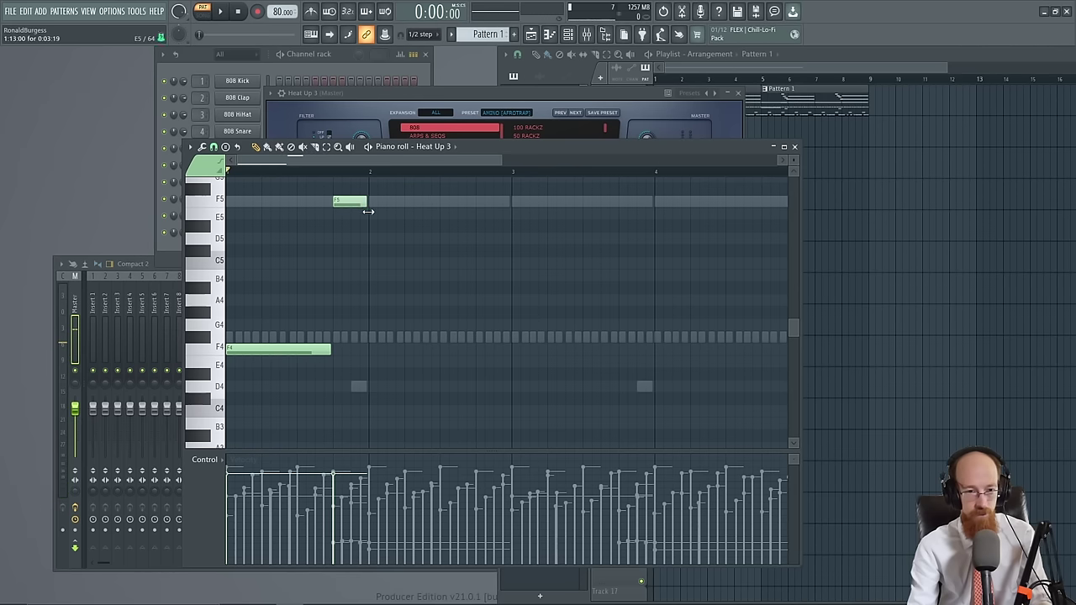
scroll(331, 294, "up", 3, "ctrl")
Shorten the opening F4 note to eleven steps and add two-step F4 notes at steps 12 and 15 of bar 1
left_click(335, 351)
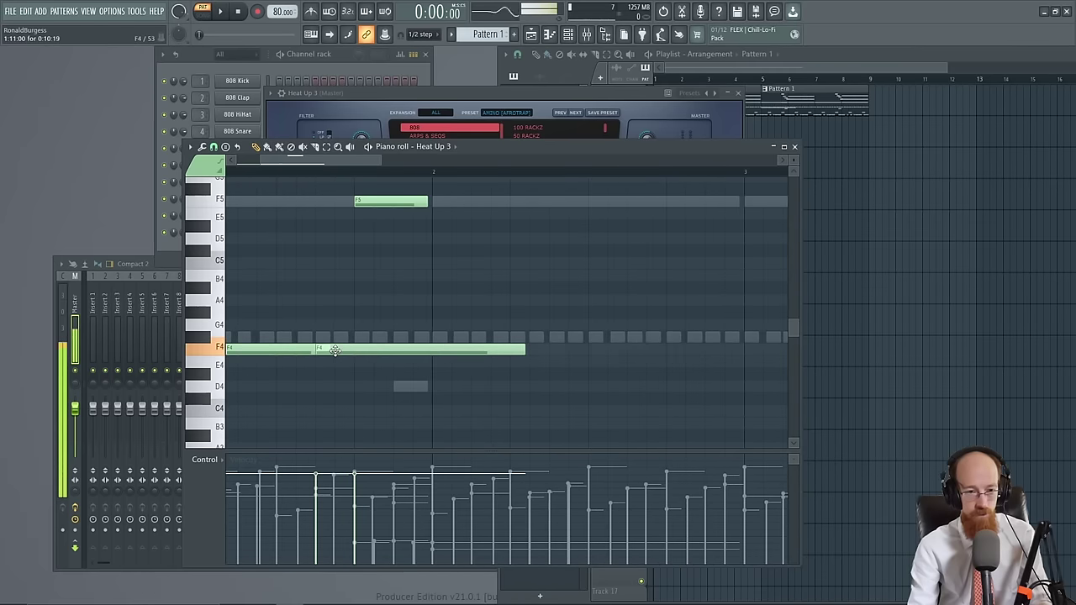
left_click_drag(349, 350, 368, 351)
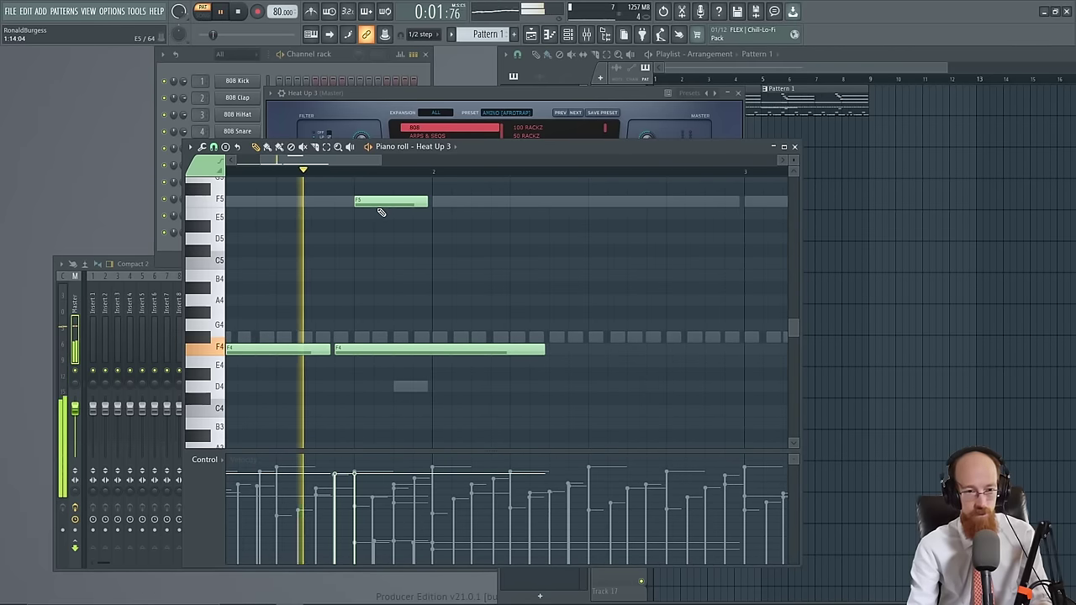
left_click_drag(544, 351, 371, 351)
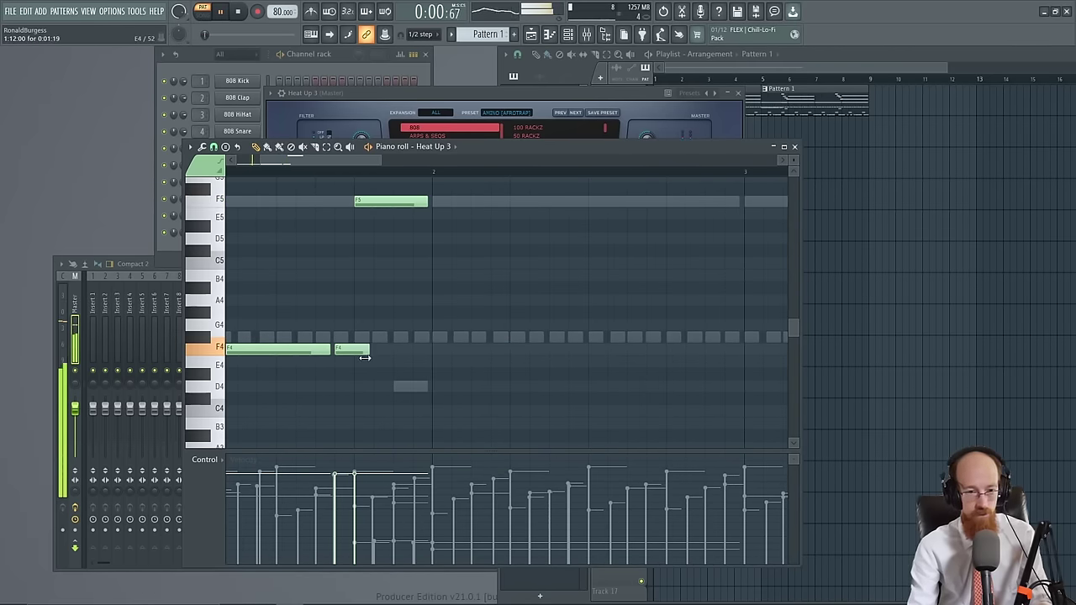
left_click(406, 350)
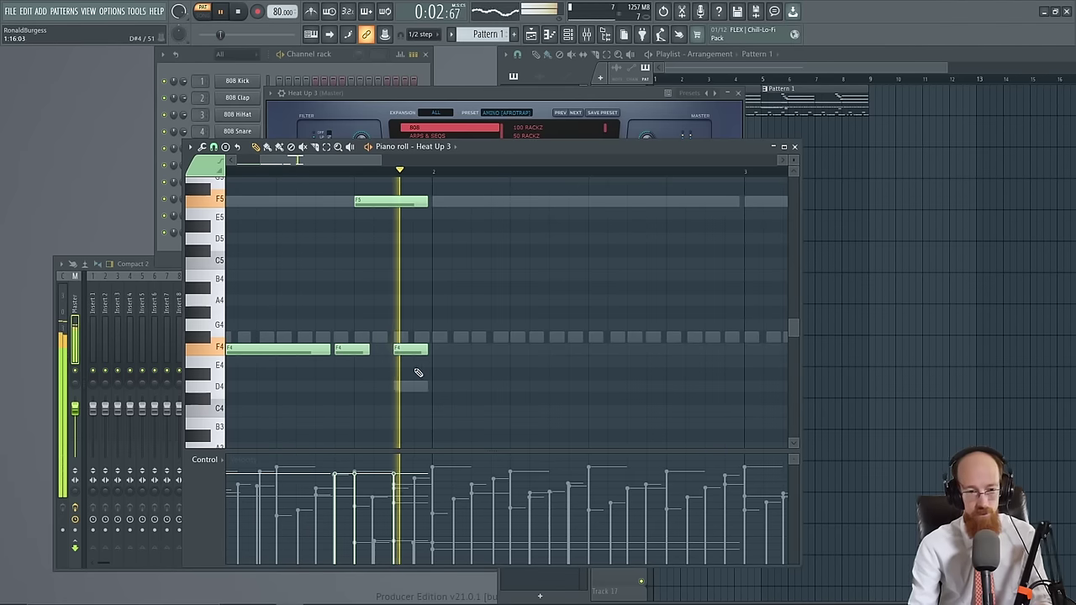
key("space")
Move the F5 note at the end of bar 1 down to F#4 and play the pattern back
left_click_drag(380, 202, 379, 340)
key("space")
key("space")
Add an eleven-step F4 note at the start of bar 2 and play the pattern back
scroll(370, 314, "down", 1)
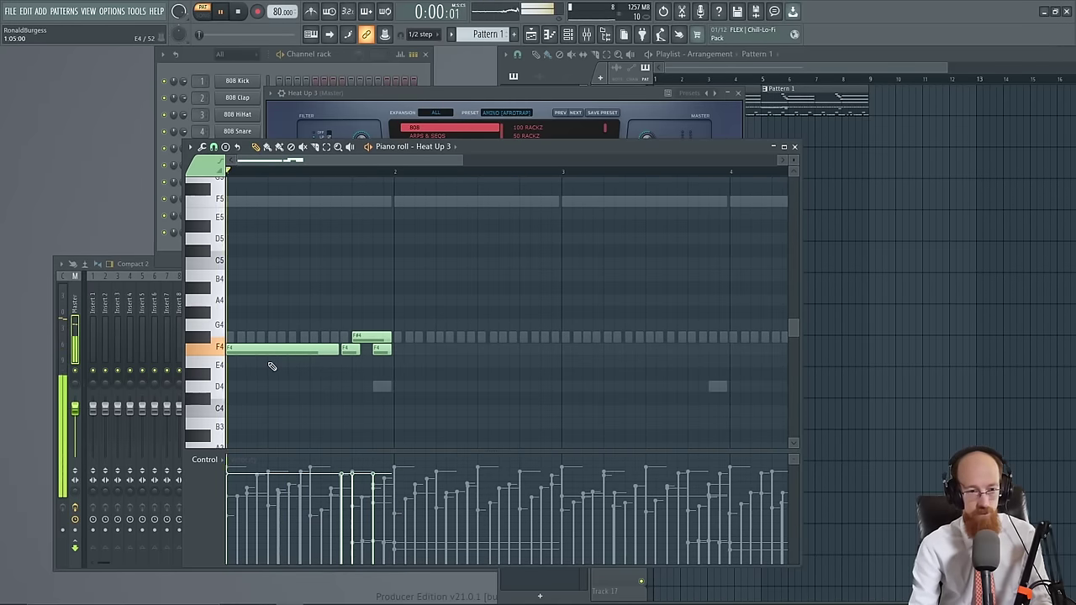
left_click(404, 352)
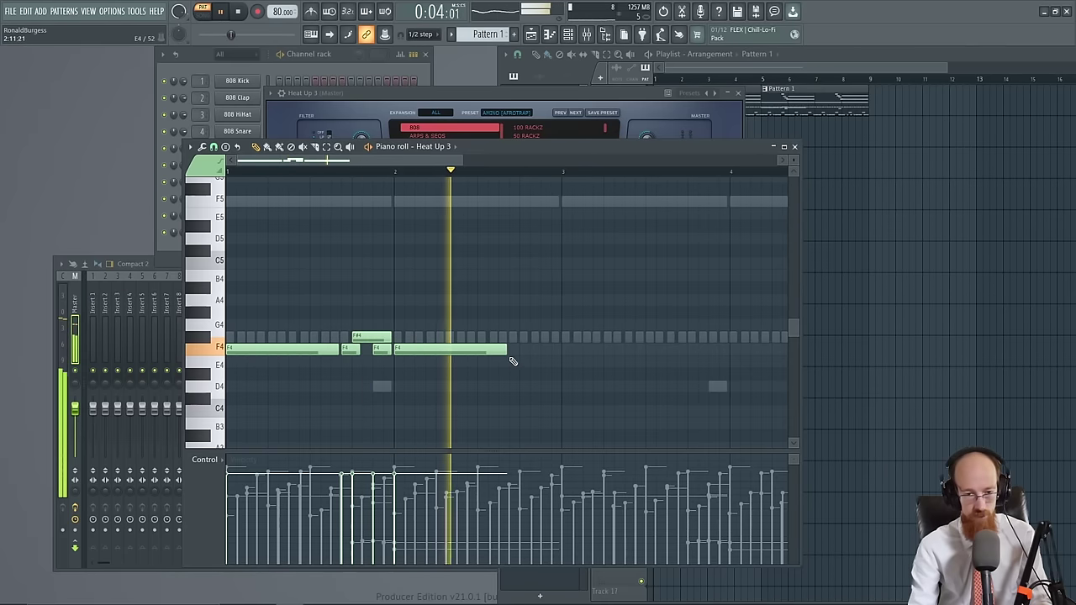
key("space")
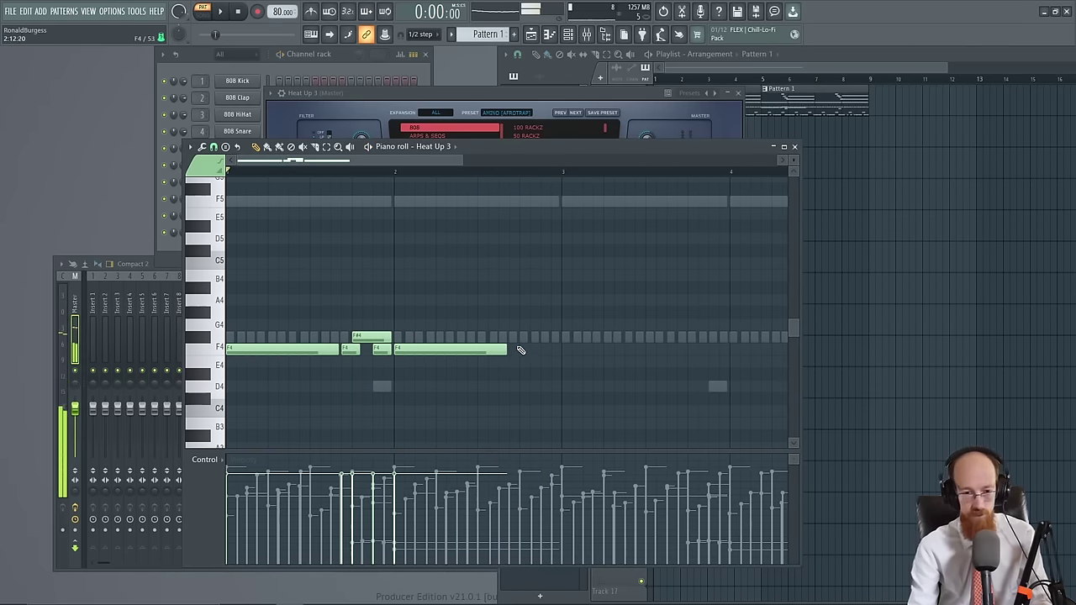
Add a two-step F#4 note at the end of bar 2, stopping at the bar line
scroll(530, 346, "up", 2, "ctrl")
left_click(554, 337)
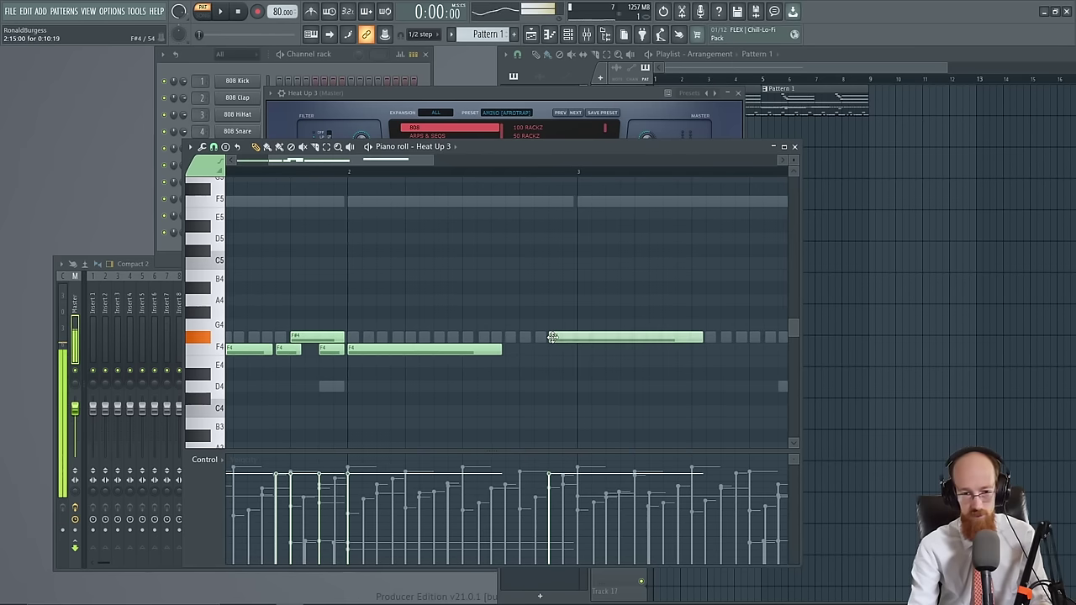
left_click_drag(704, 338, 534, 339)
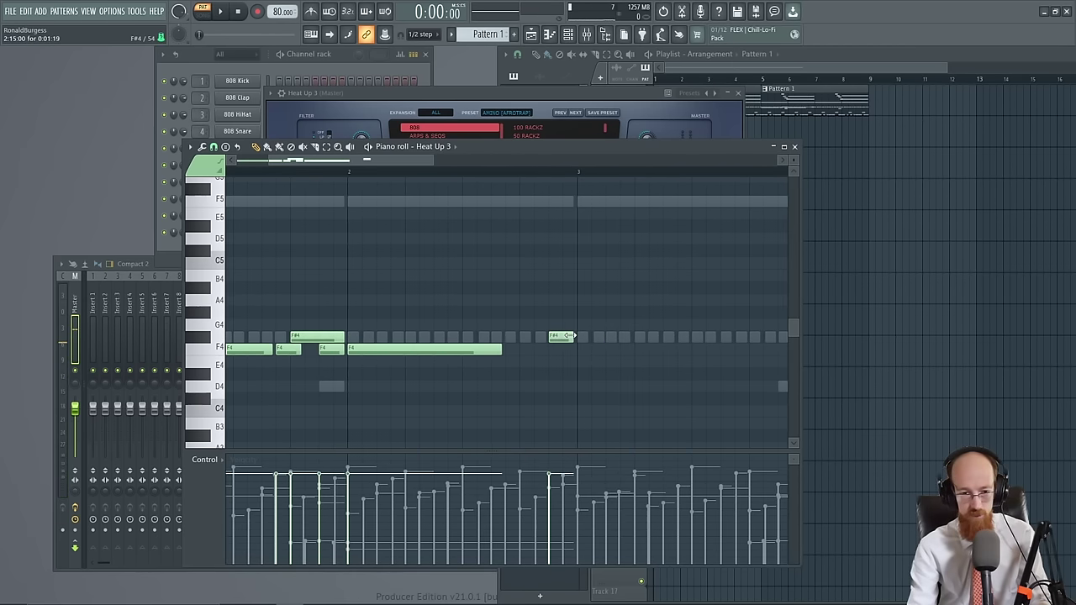
Copy the two-bar bass phrase from bars 1 and 2 into bars 3 and 4
scroll(576, 364, "down", 1, "ctrl")
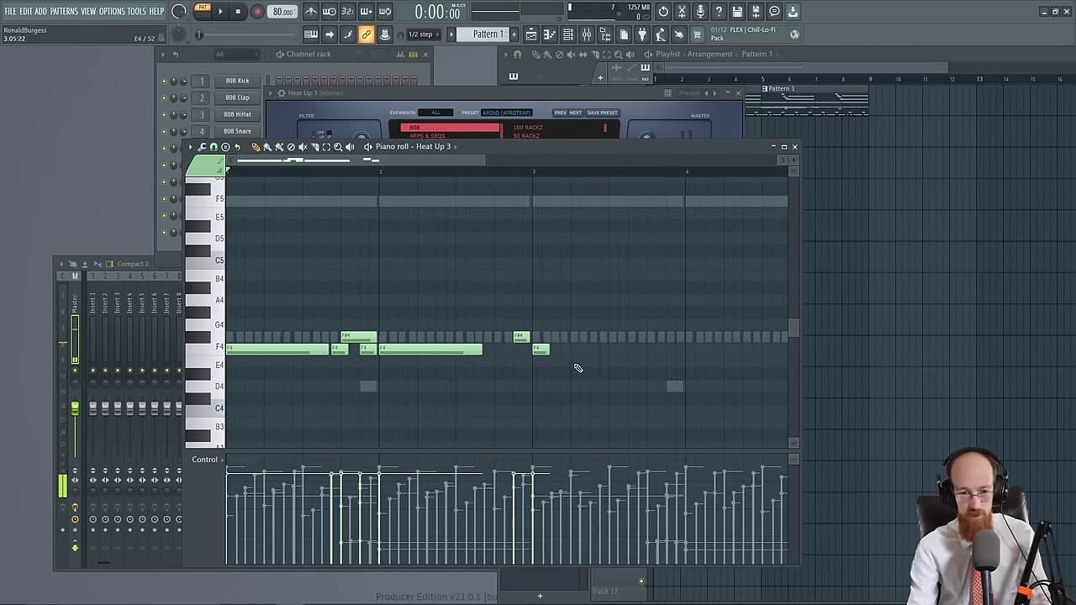
scroll(558, 336, "down", 1, "ctrl")
left_click_drag(526, 317, 470, 356, "ctrl")
left_click(542, 384, "ctrl")
scroll(529, 385, "up", 3, "ctrl")
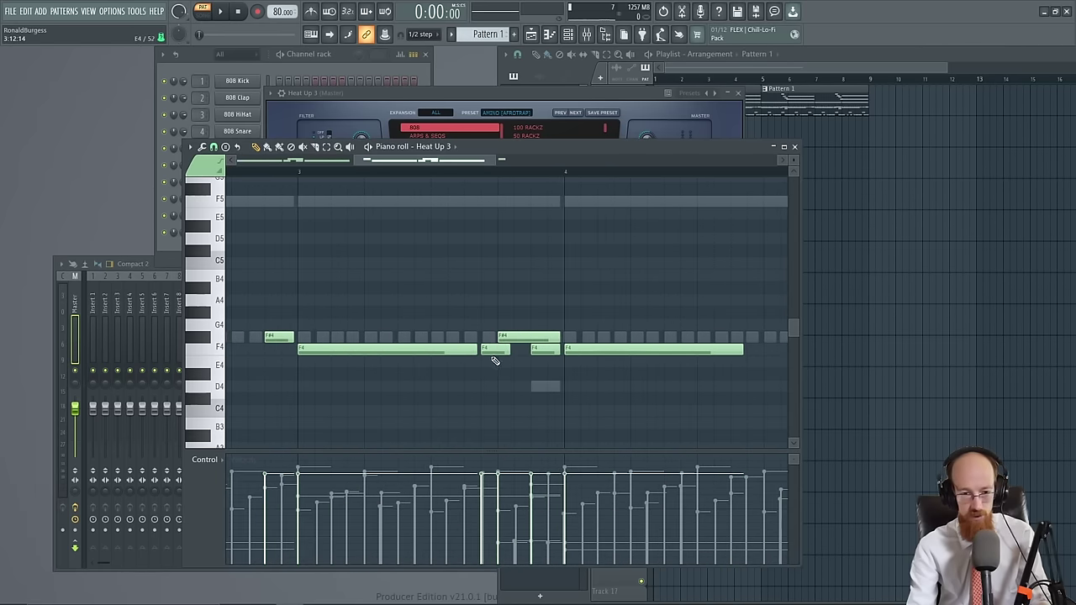
In bar 3, shorten the long F4 to ten steps, start the next F4 one step earlier and move the F#4 to D4 at step 12
left_click_drag(473, 350, 493, 383)
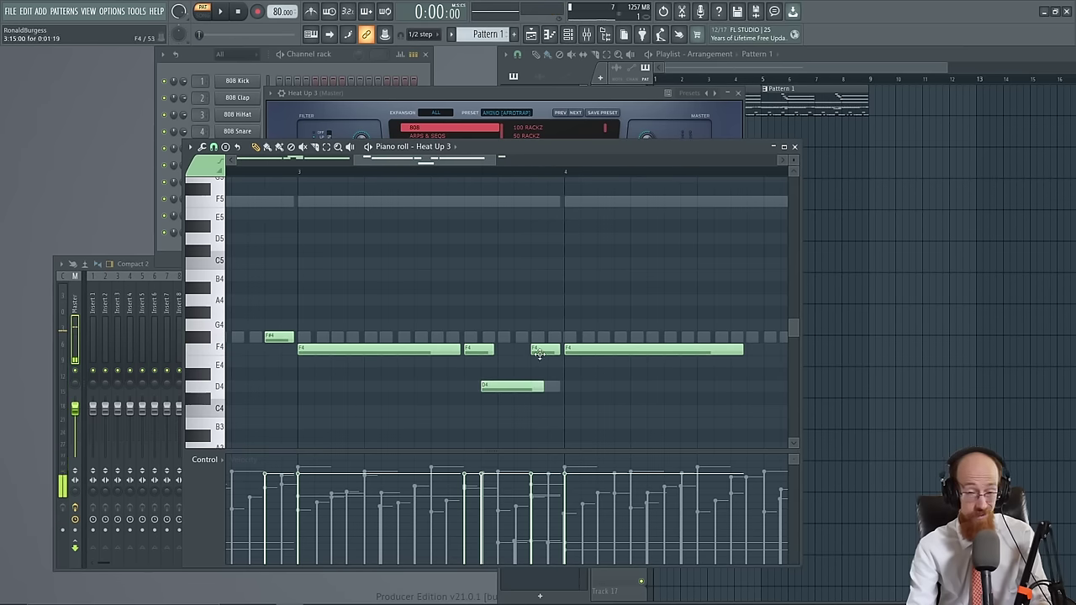
Shorten the last F#4 of bar 4 to one step at step 13 and add one-step F#4 notes at steps 14 and 15
scroll(556, 353, "down", 3)
scroll(686, 353, "up", 4)
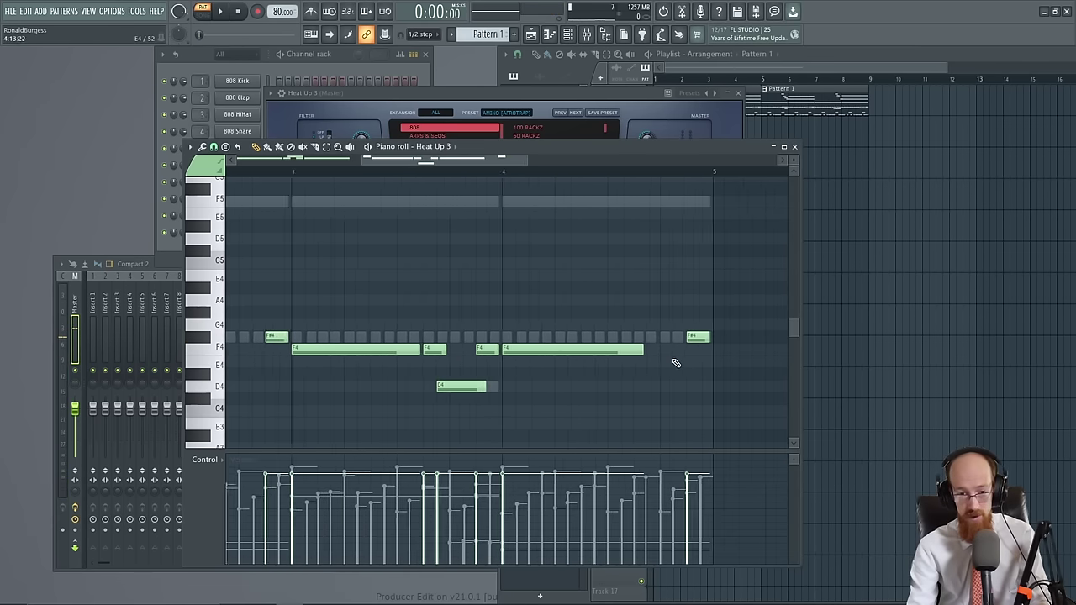
left_click_drag(681, 336, 638, 338)
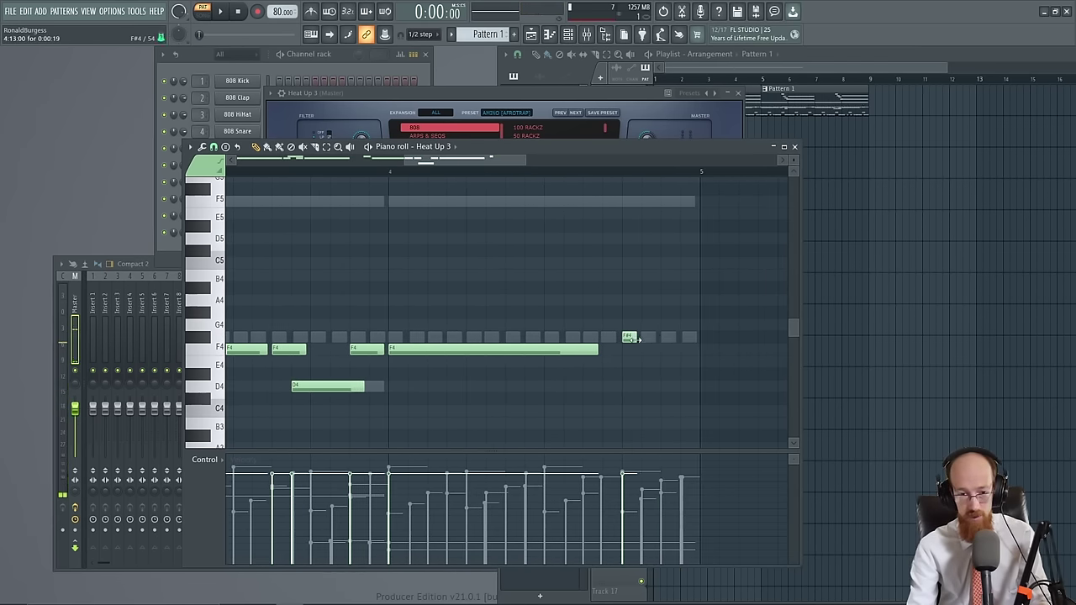
left_click(647, 337)
left_click(669, 338)
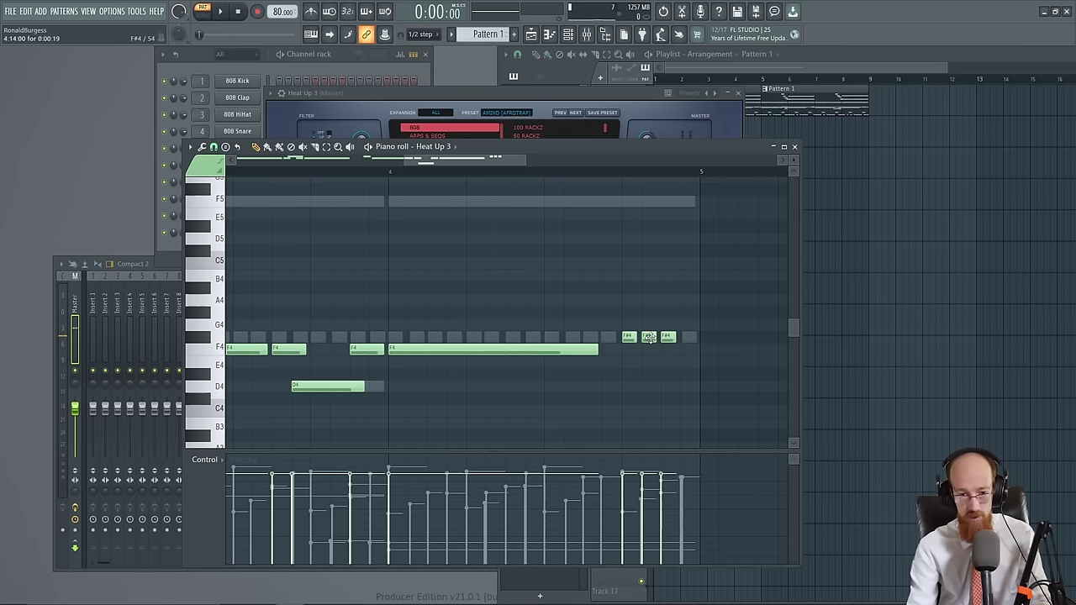
Raise the three short notes to A#4, A4 and G#4, add an F#4 at step 16 of bar 4 and play the pattern back
left_click_drag(627, 338, 622, 287)
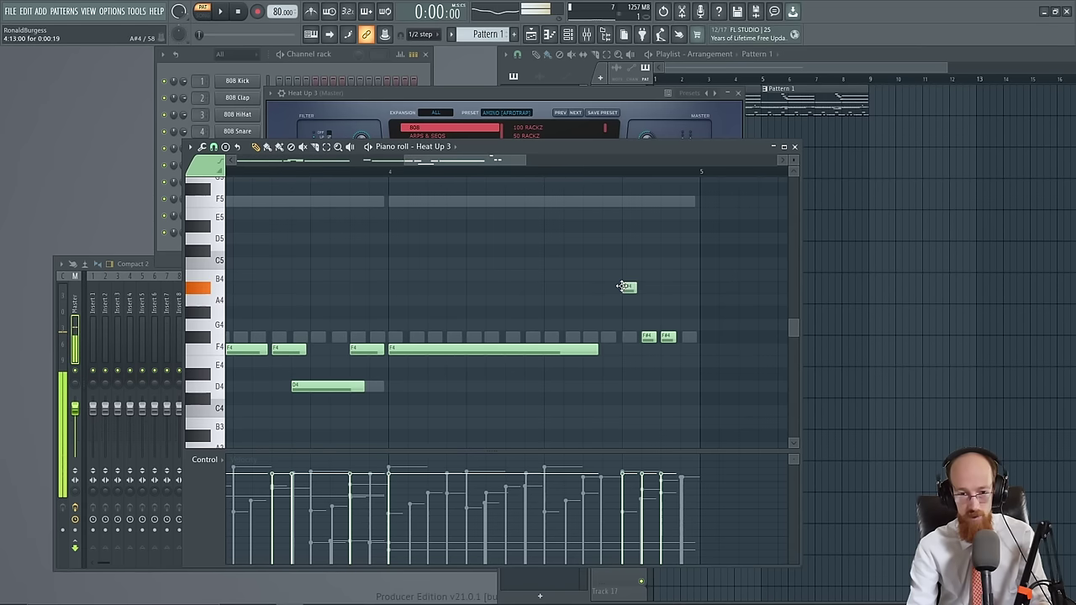
left_click_drag(647, 336, 648, 300)
left_click_drag(668, 337, 623, 283)
left_click(688, 336)
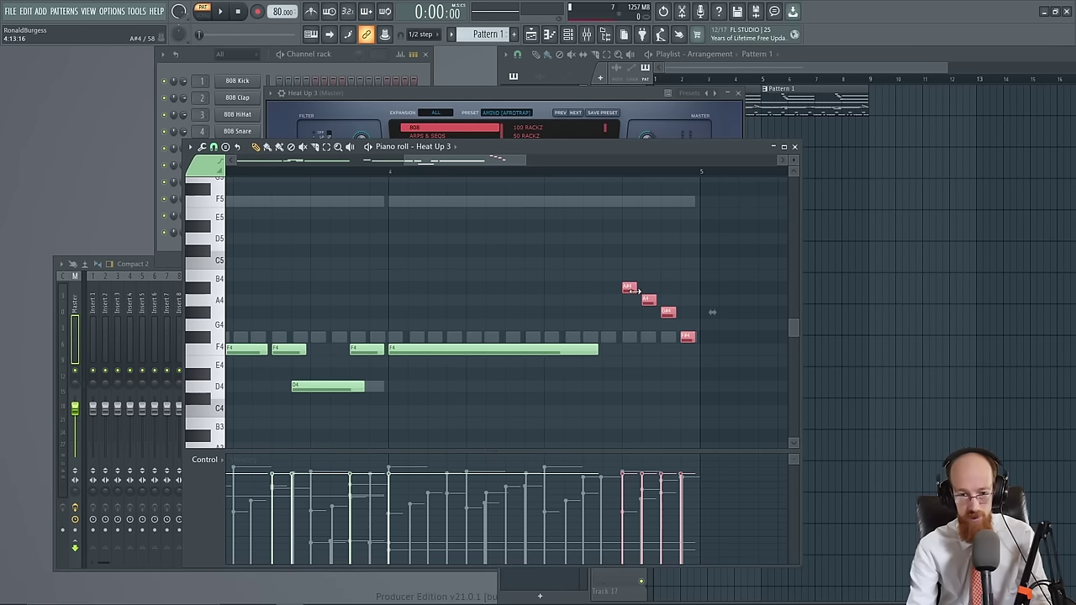
left_click(655, 276, "ctrl")
scroll(416, 249, "down", 2)
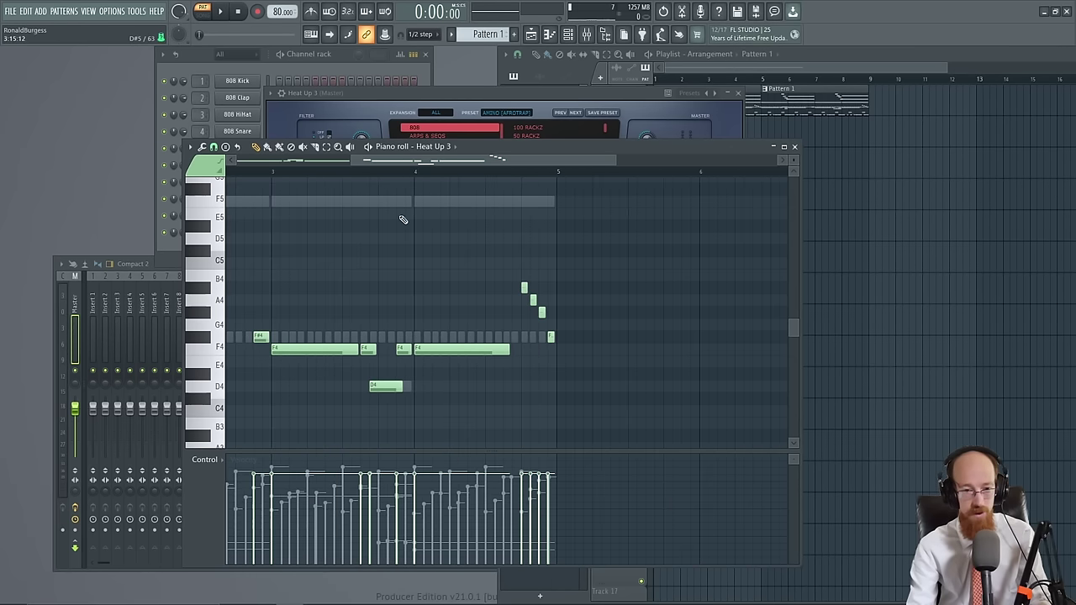
left_click(421, 173)
key("space")
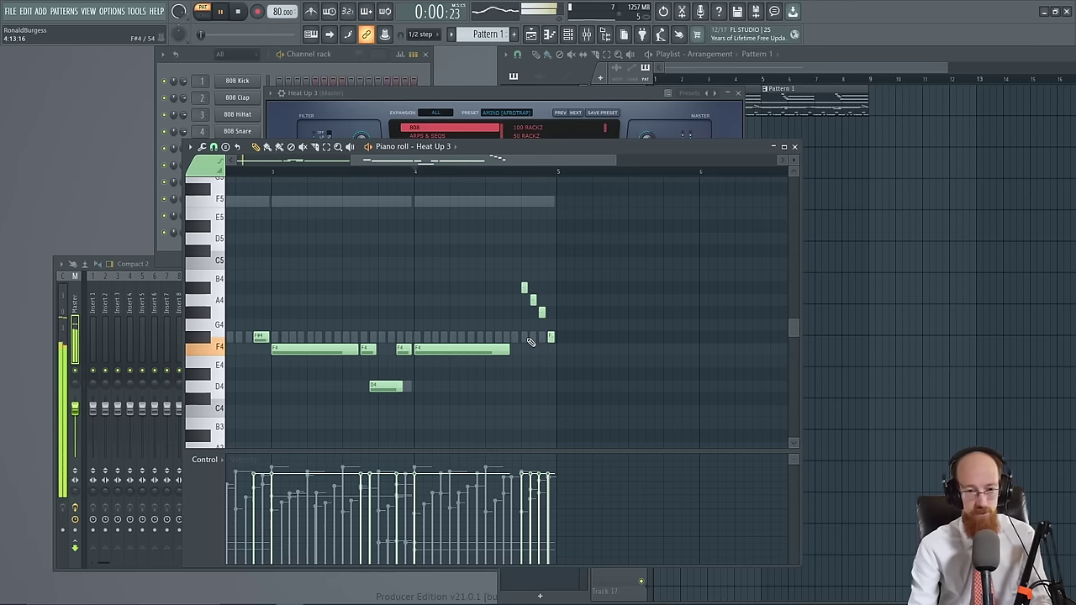
key("space")
Add three short F#4 notes beneath the A#4, A4 and G#4 notes, each starting slightly after them, and play the pattern back
scroll(517, 307, "up", 3)
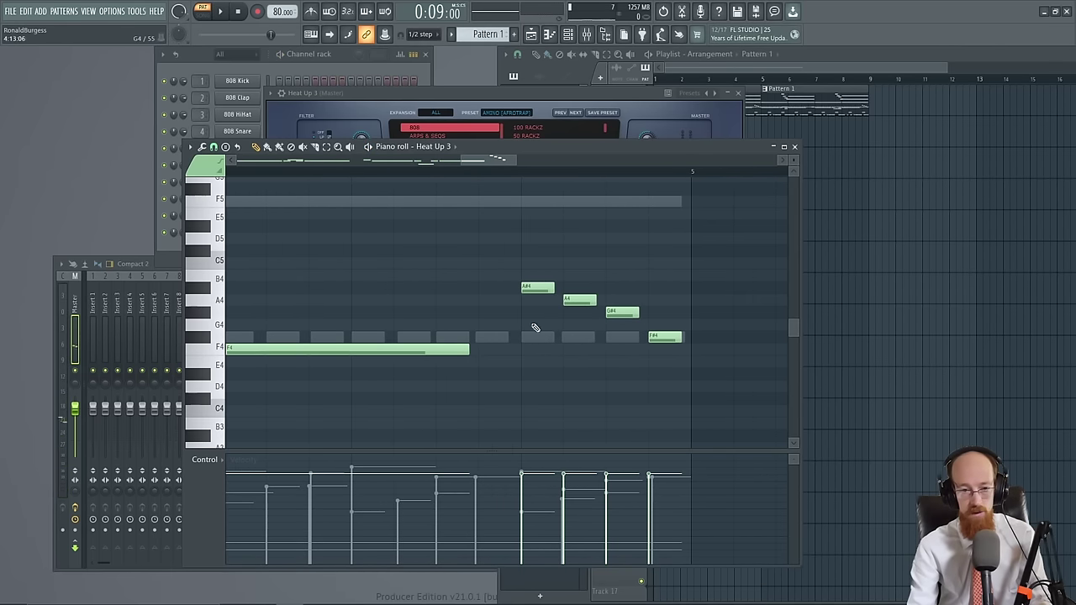
left_click(539, 340)
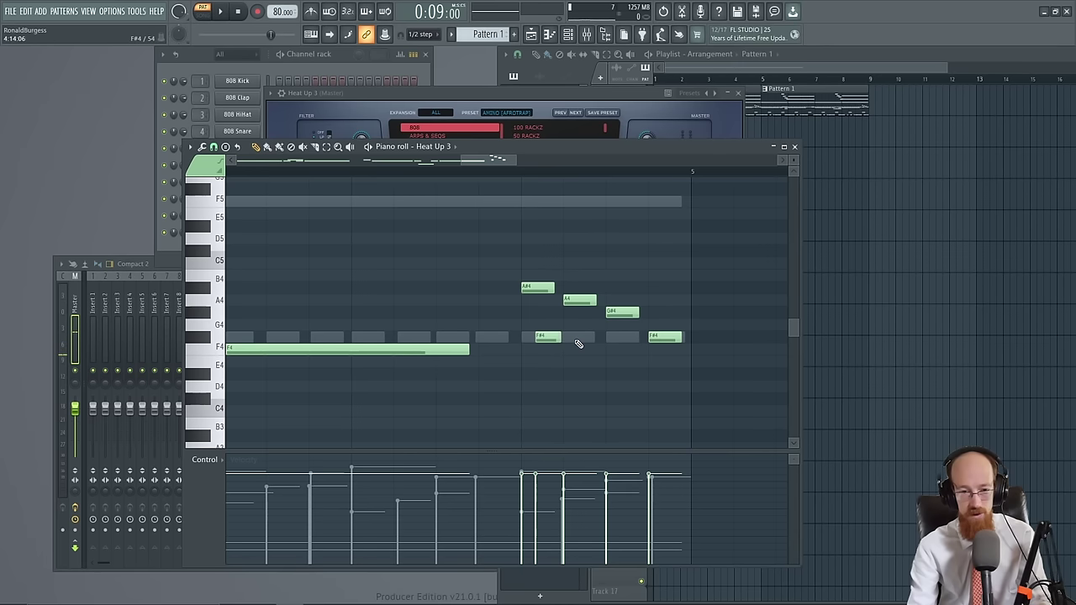
left_click(578, 339)
left_click(619, 339)
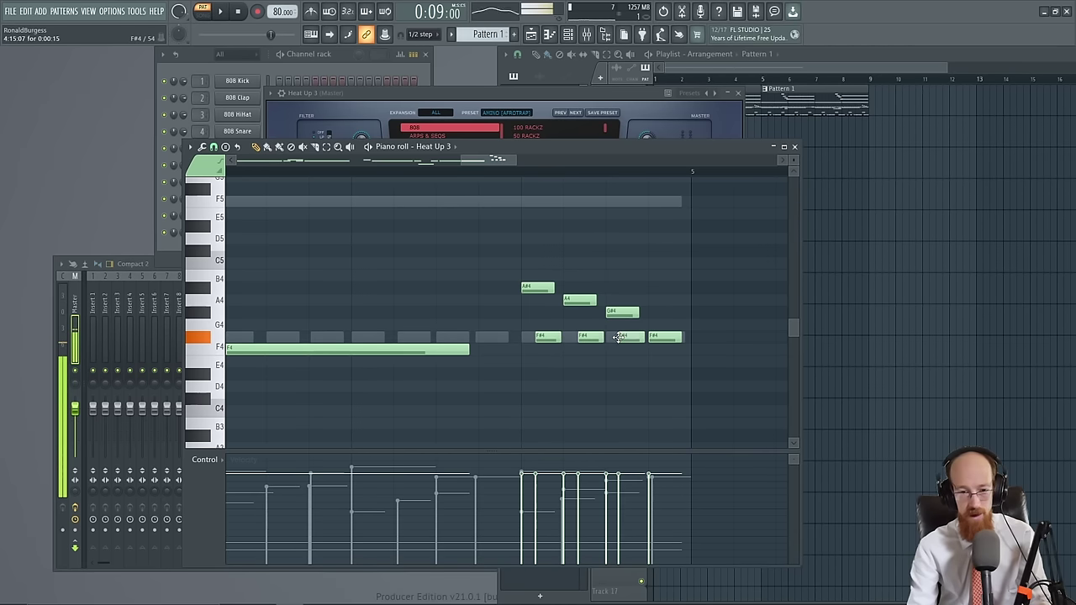
key("space")
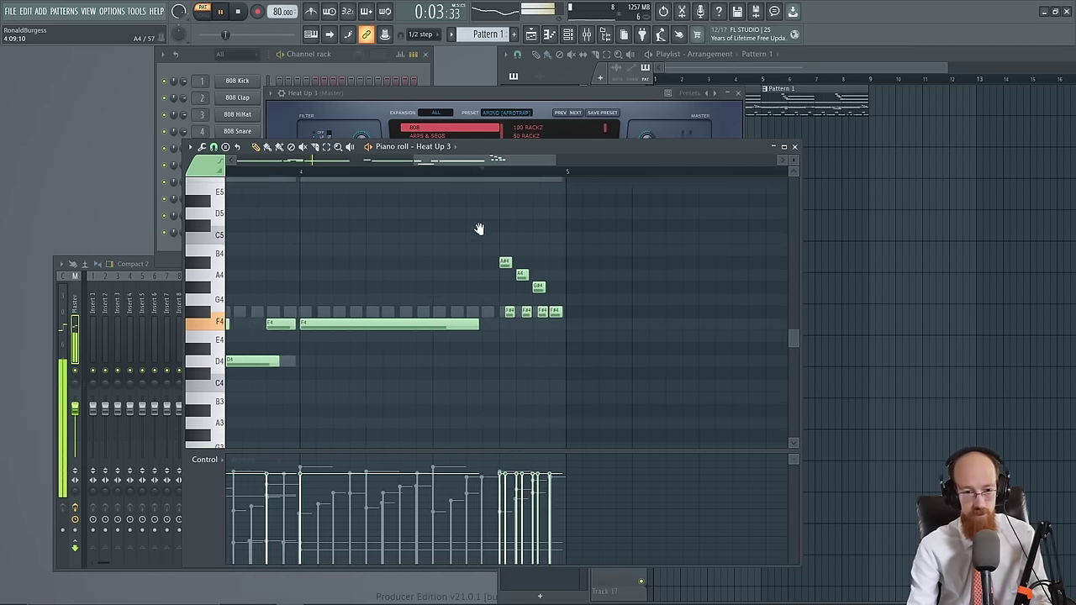
Switch the piano roll to the Drums channel and bring up the C3 kick notes at the end of bar 4
scroll(548, 304, "up", 3)
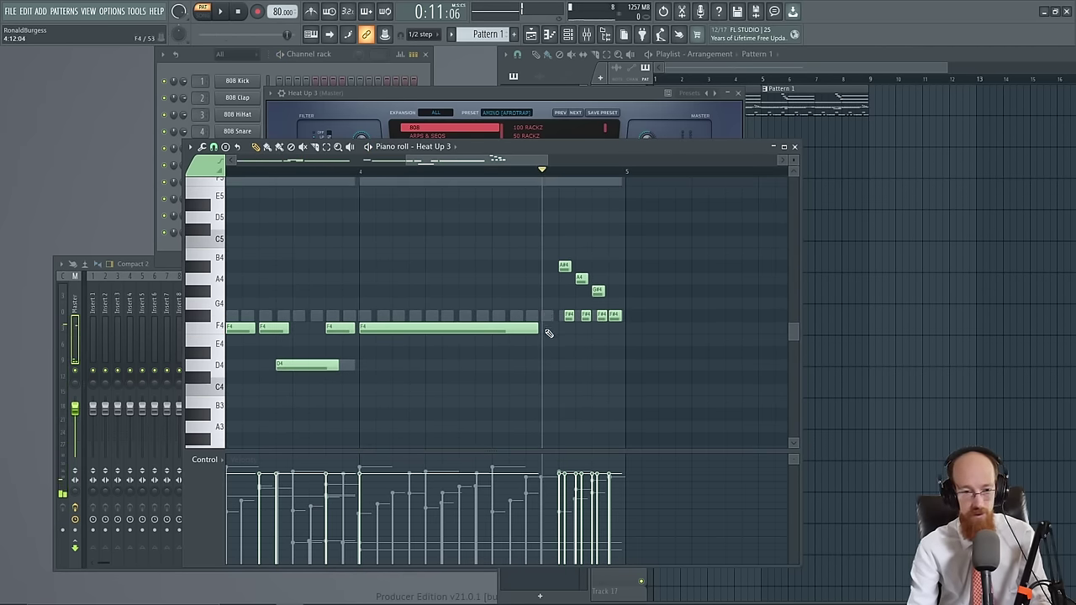
scroll(548, 334, "down", 3)
scroll(577, 337, "down", 3)
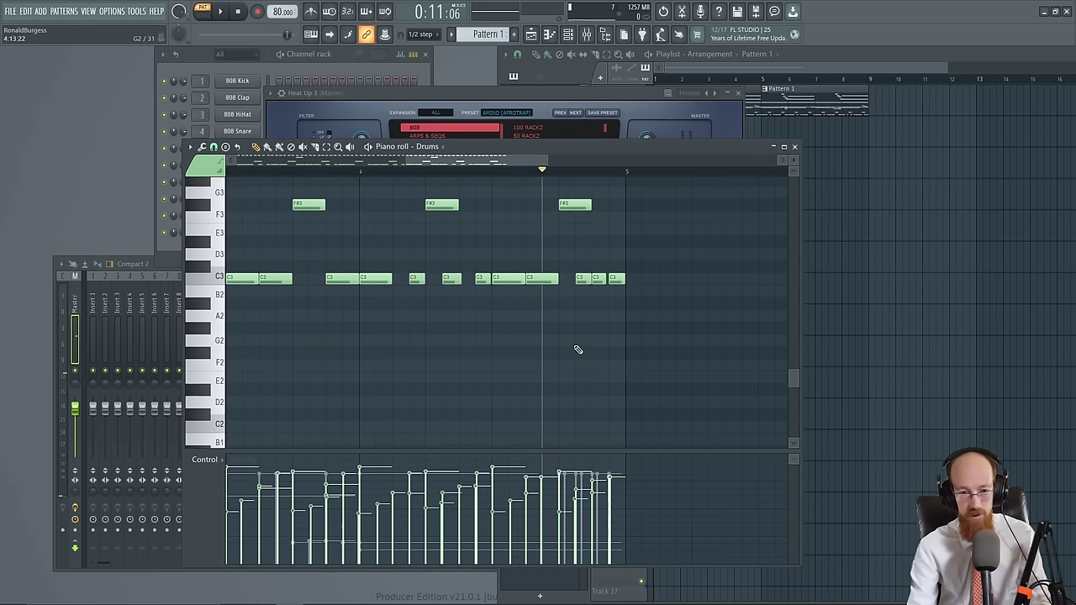
scroll(580, 340, "up", 4)
scroll(580, 353, "down", 3)
scroll(580, 362, "up", 3)
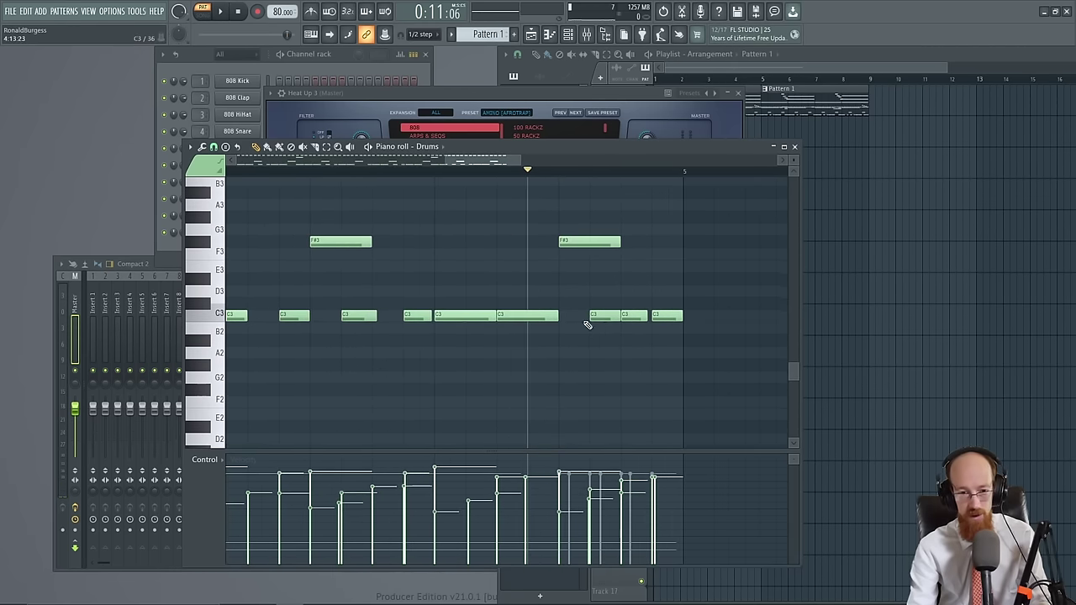
Shift the three closing C3 kicks of bar 4 one step earlier, add a fourth at step 16 and play the pattern back
left_click_drag(602, 317, 639, 320)
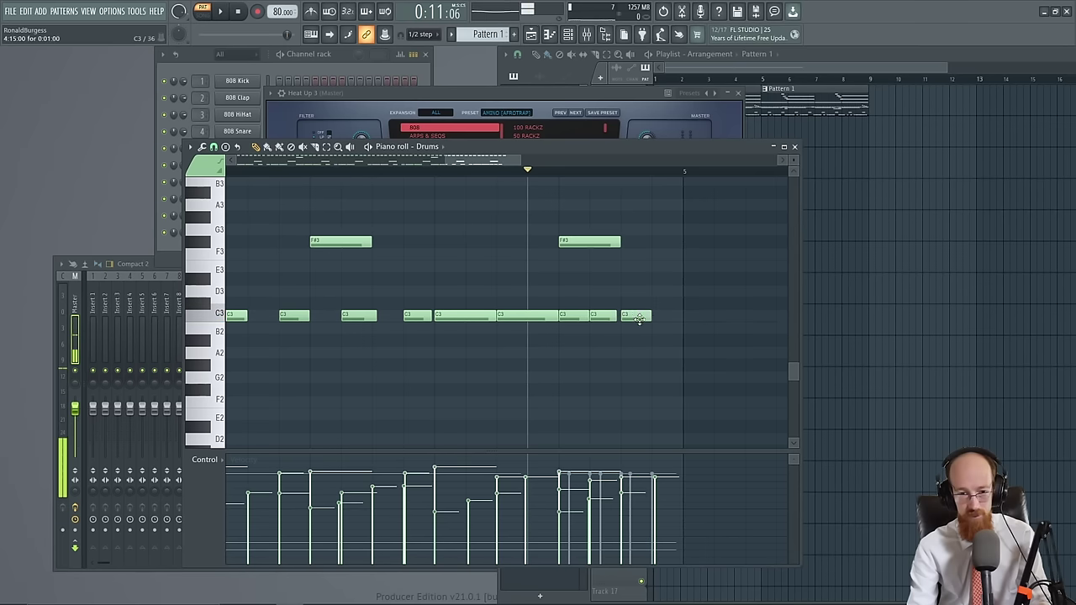
left_click(664, 318)
scroll(569, 312, "down", 2)
left_click_drag(568, 311, 653, 315)
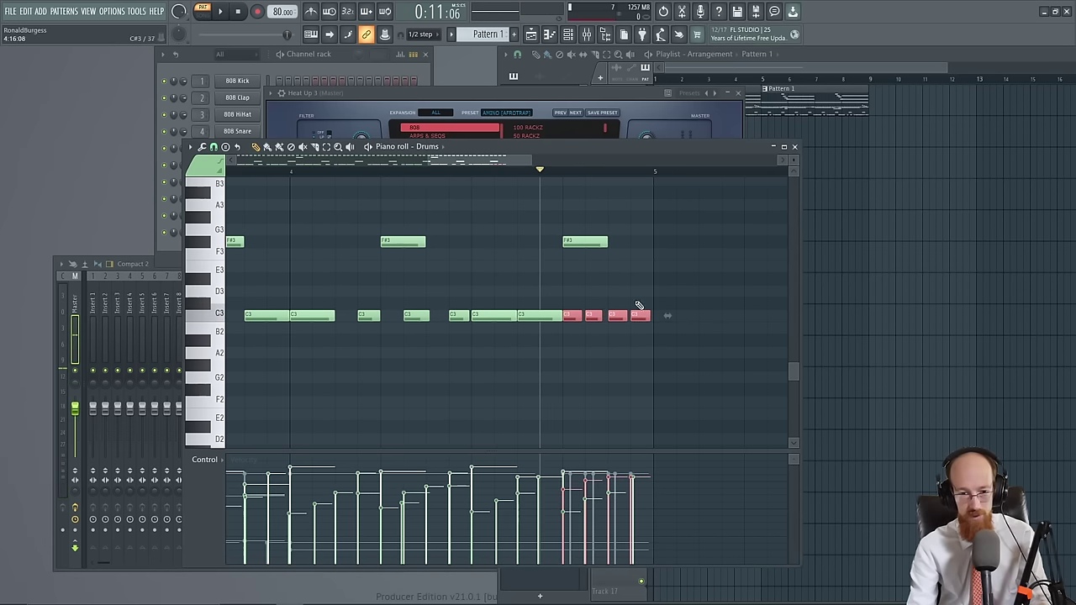
key("ctrl+d")
key("space")
key("space")
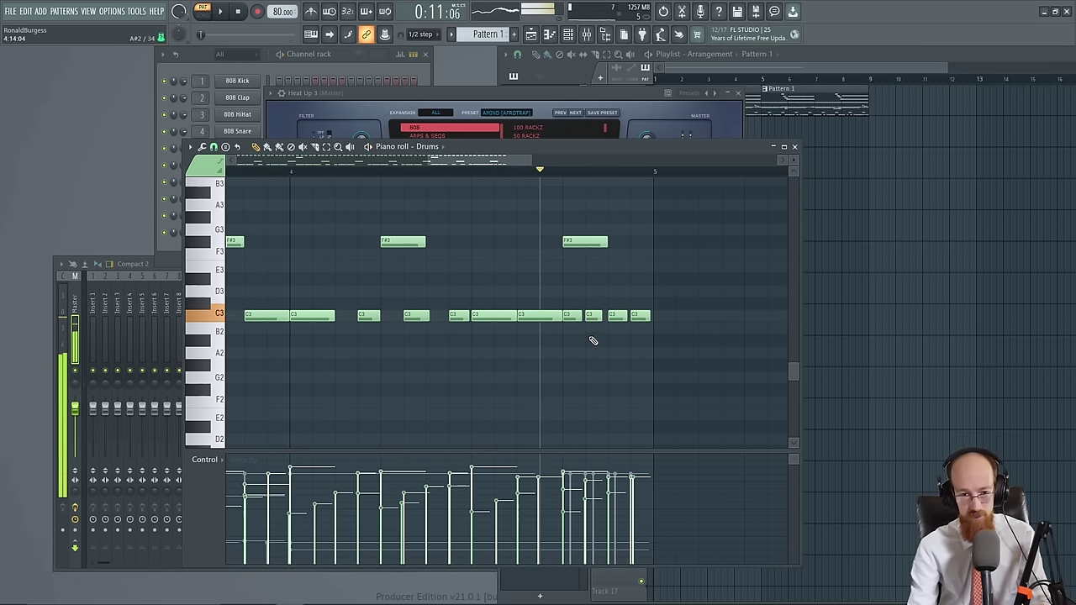
Level the velocities of the four closing C3 kicks in bar 4 at about 80% and play the pattern back
left_click_drag(572, 298, 642, 329)
key("space")
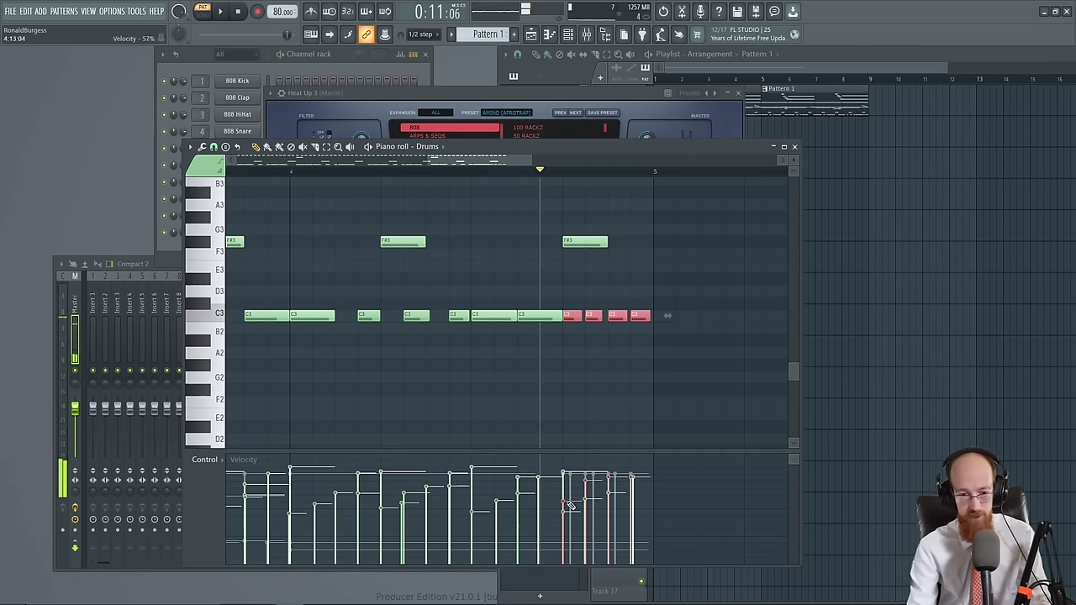
left_click_drag(610, 505, 636, 505)
key("space")
left_click_drag(566, 474, 639, 478)
key("space")
key("space")
key("space")
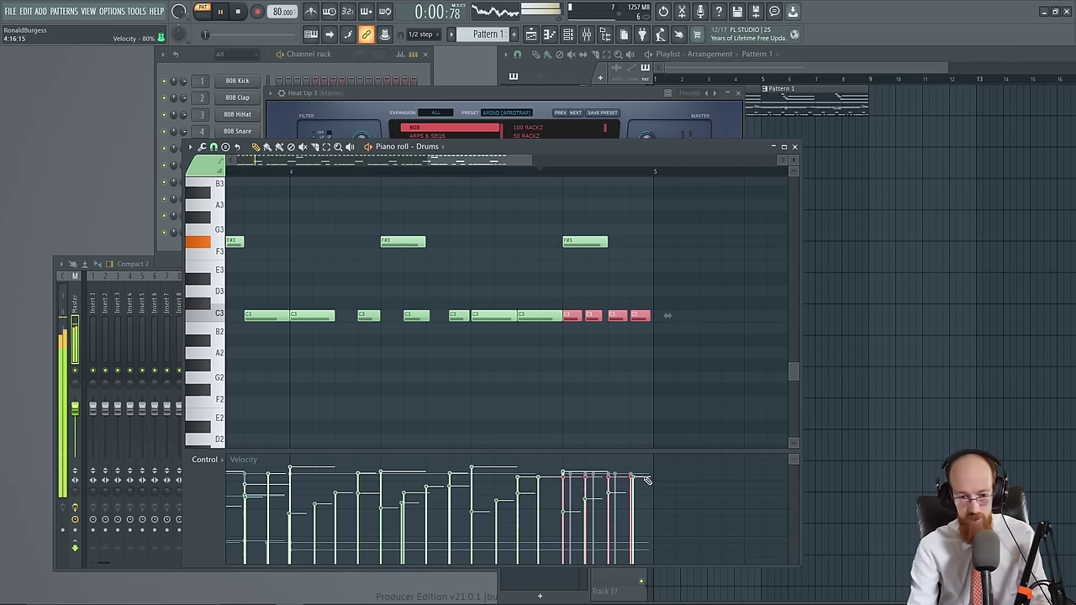
Deselect the kicks and listen through the whole pattern while viewing all four bars of the drum notes
left_click(500, 286, "ctrl")
scroll(472, 275, "down", 3)
left_click_drag(334, 285, 595, 341)
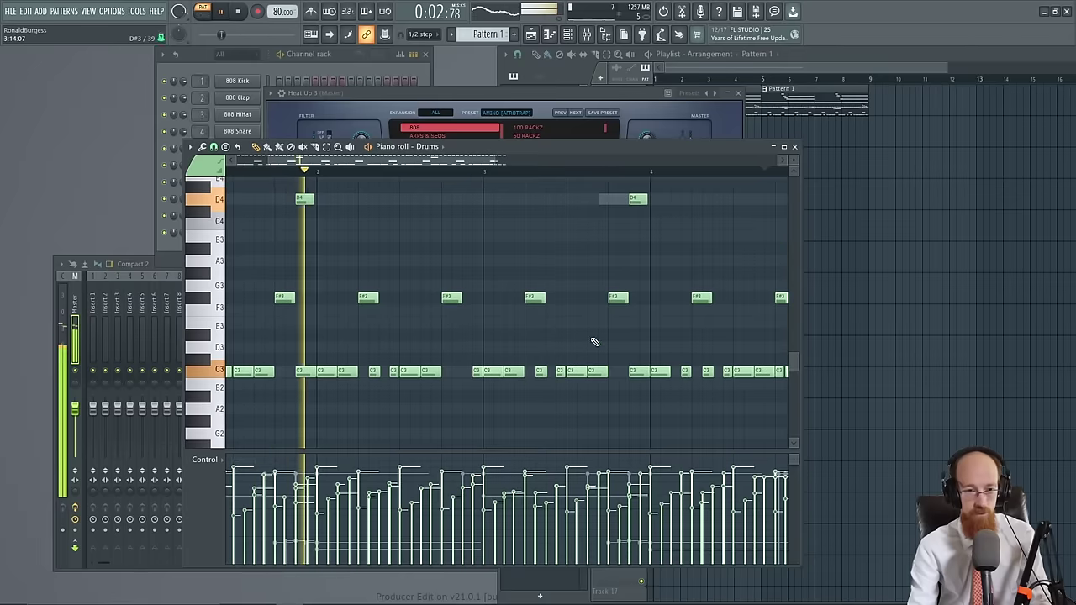
scroll(351, 283, "down", 2)
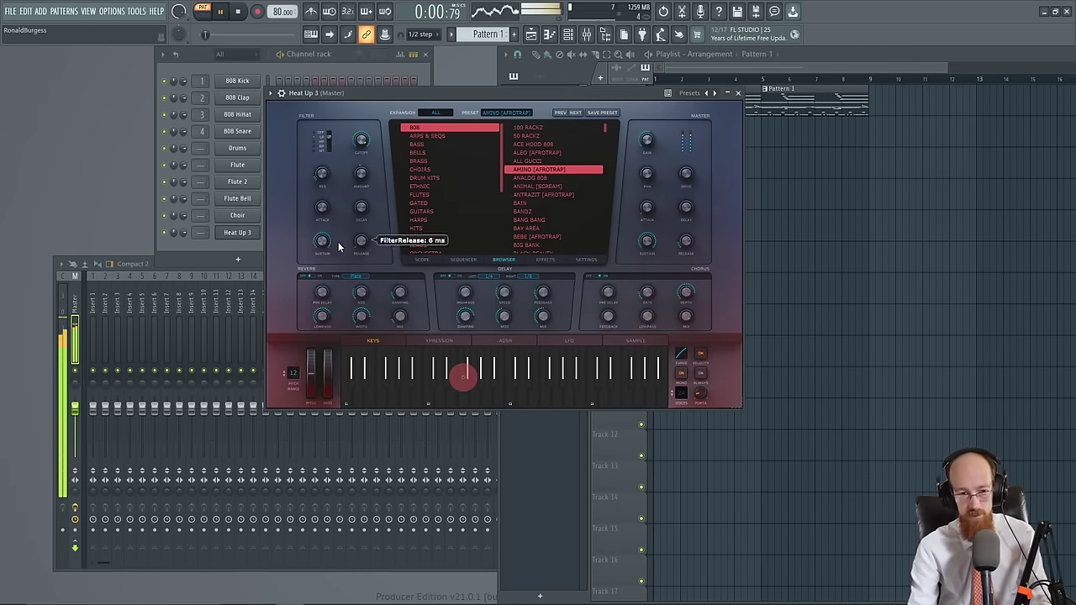
In the Drums notes, replace the F#4 hi-hat at step 8 of bar 1 with three very short F#4 notes and play the pattern back
left_click(172, 245)
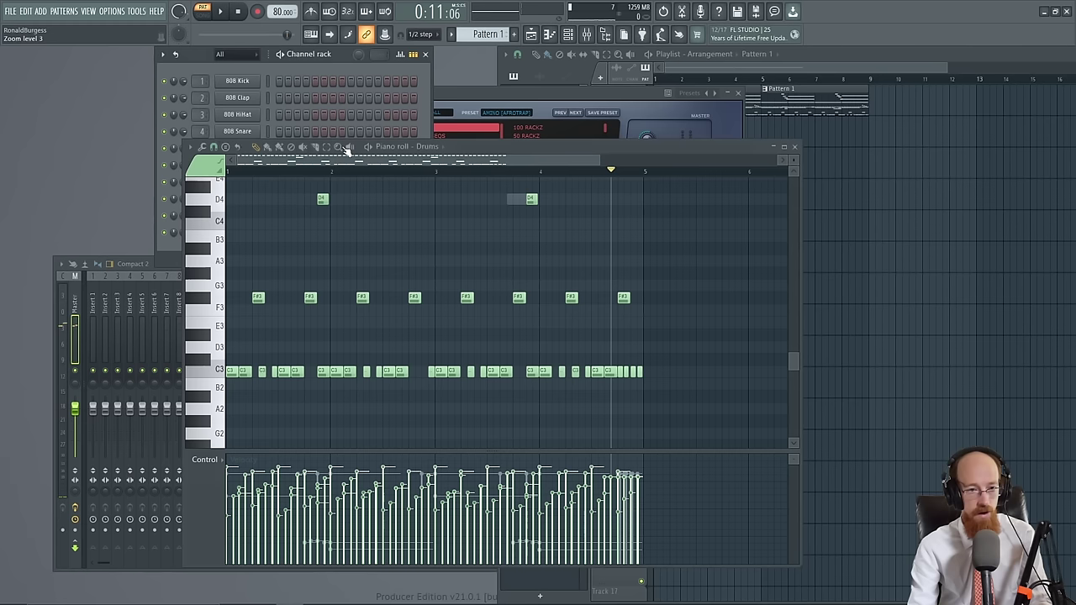
scroll(281, 284, "up", 4)
scroll(286, 282, "up", 5)
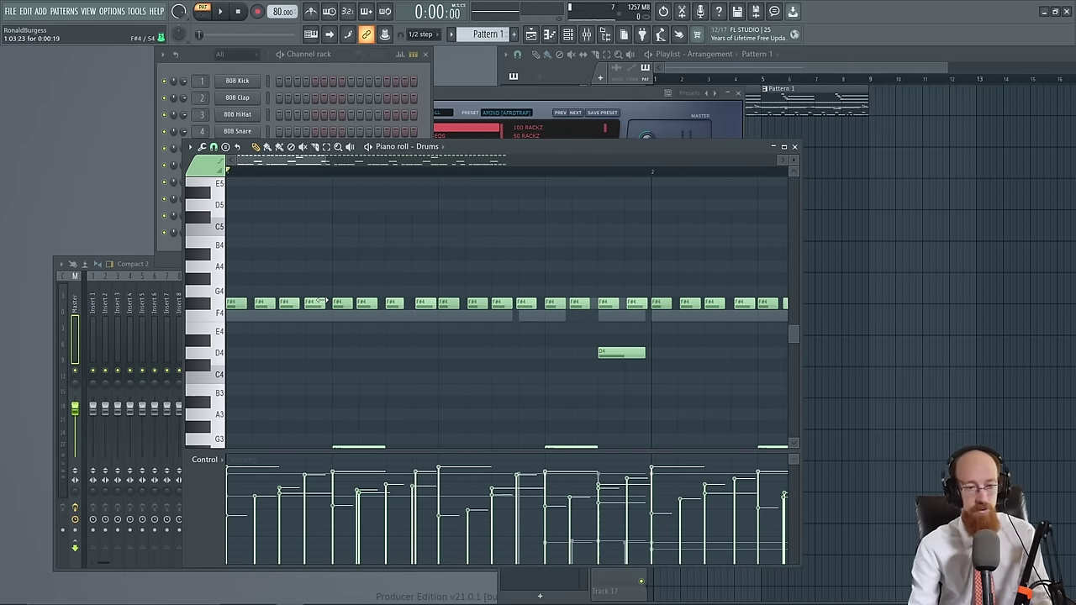
key("space")
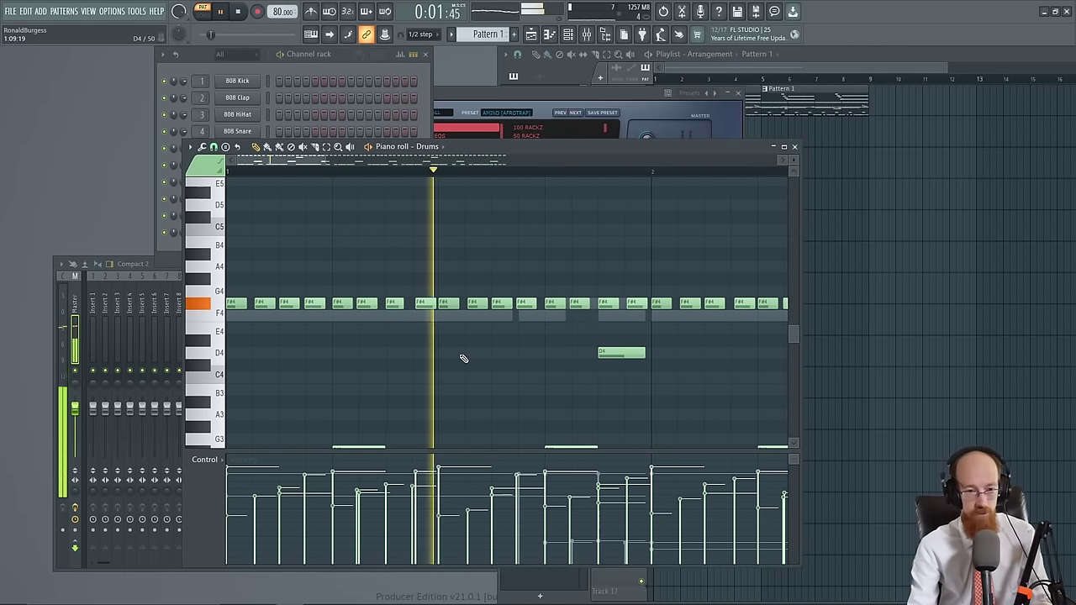
key("space")
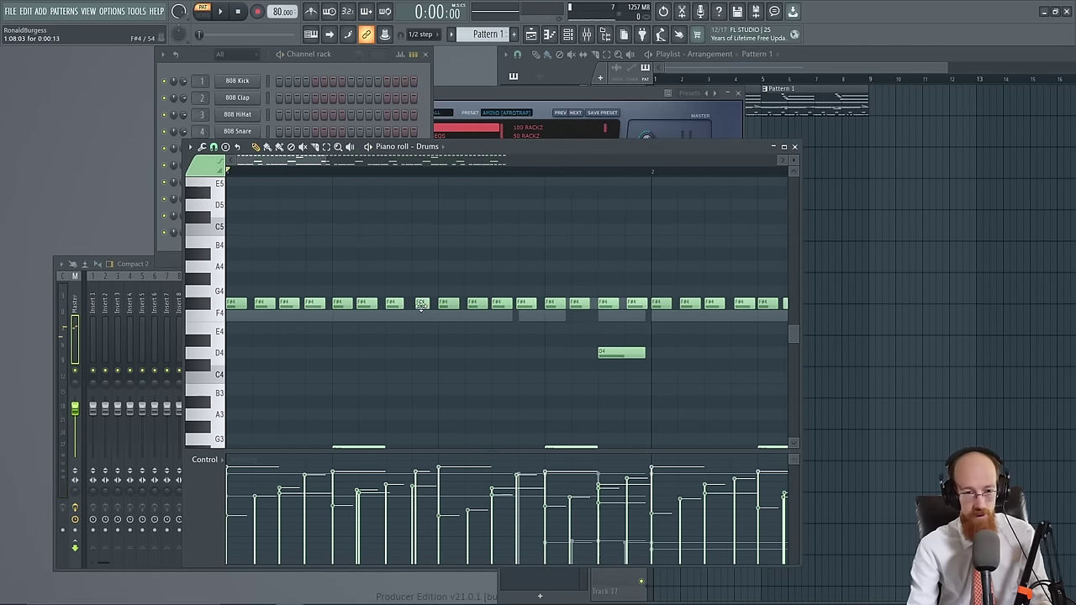
left_click_drag(421, 305, 426, 304)
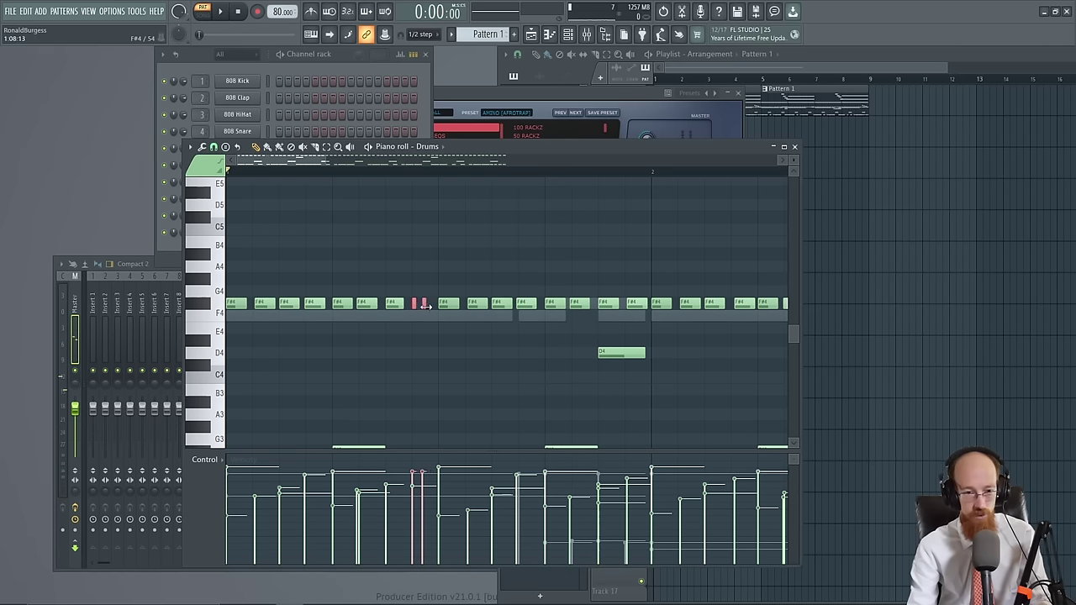
left_click(432, 303)
key("space")
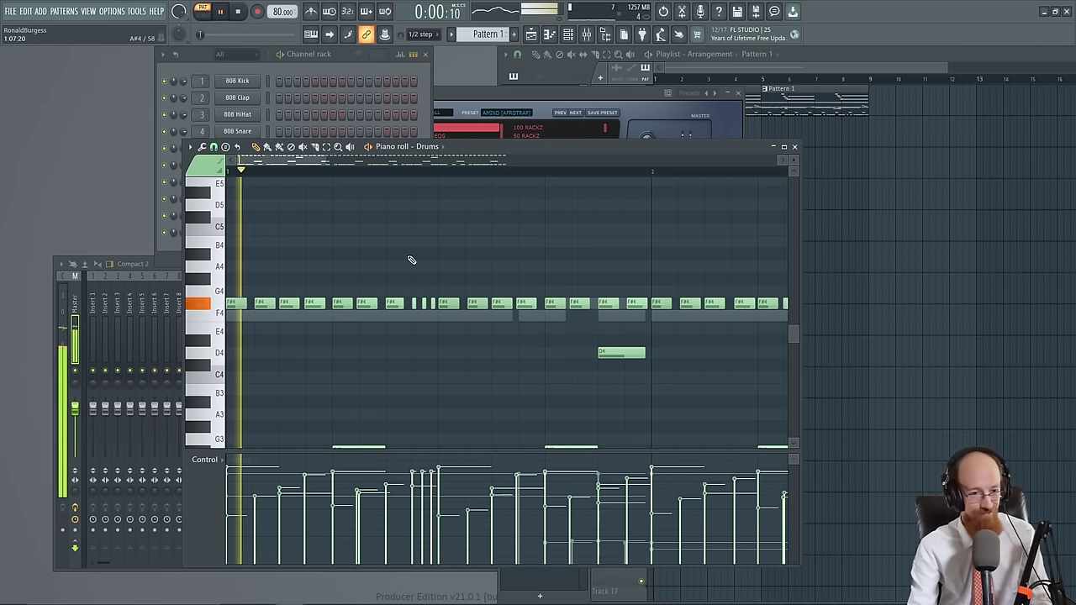
scroll(415, 280, "down", 2)
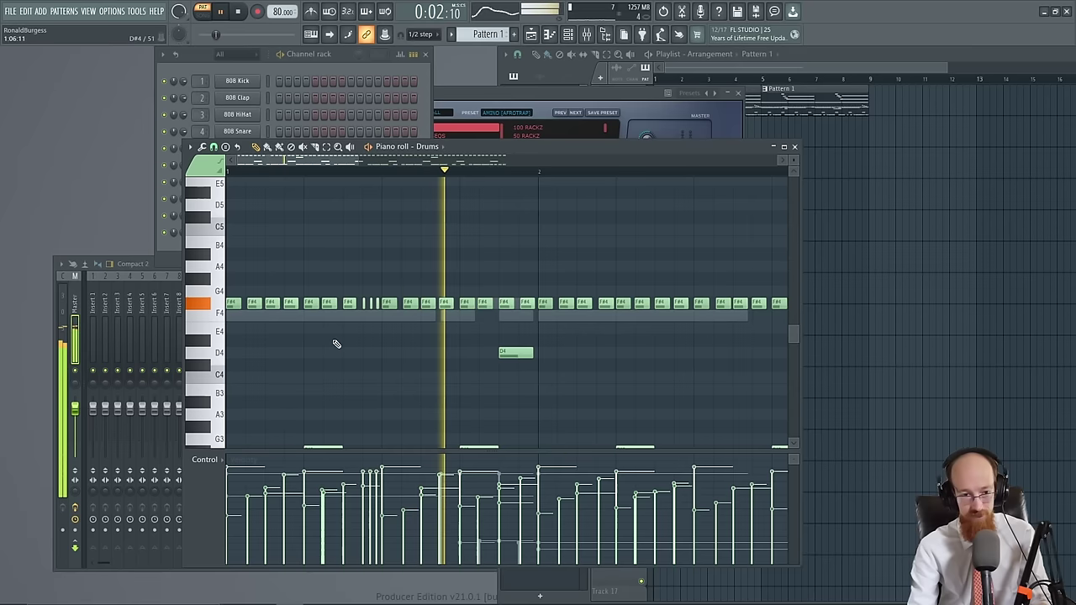
key("space")
Nudge the second and third notes of bar 1's three-note hi-hat roll slightly earlier to even out the spacing
scroll(361, 329, "up", 4)
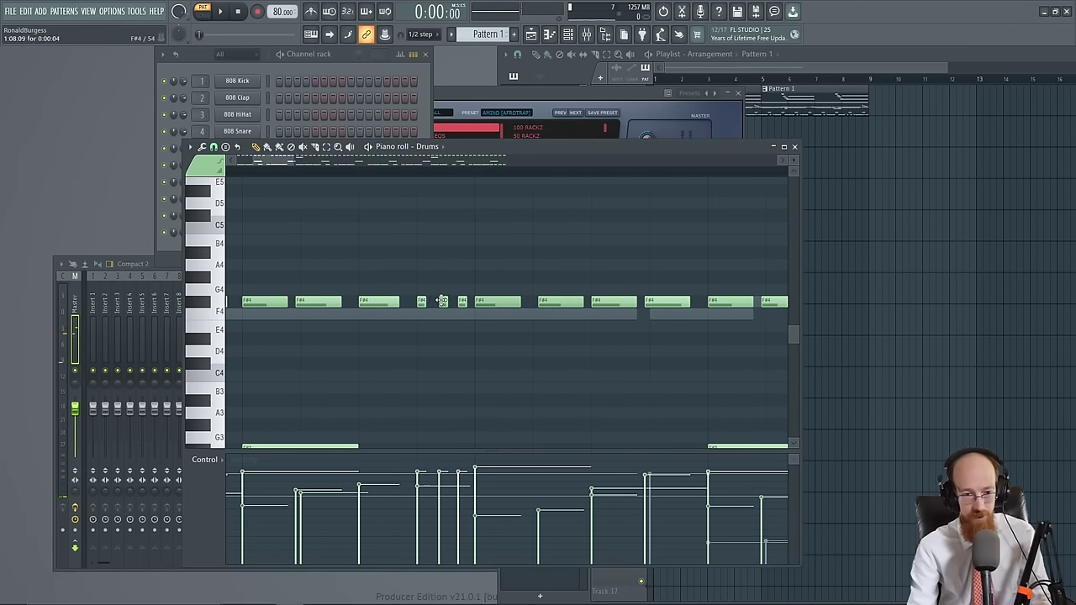
left_click_drag(442, 301, 459, 305)
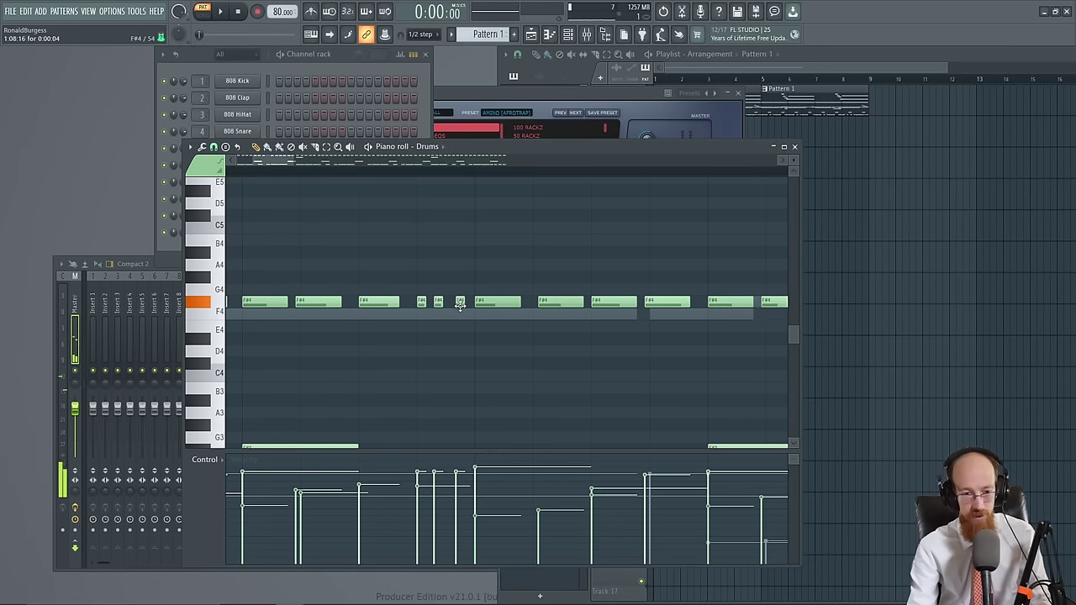
Play back bar 1's three-note hi-hat roll and split the F#4 hi-hat at step 12 of bar 1 into two short notes
scroll(464, 316, "down", 4)
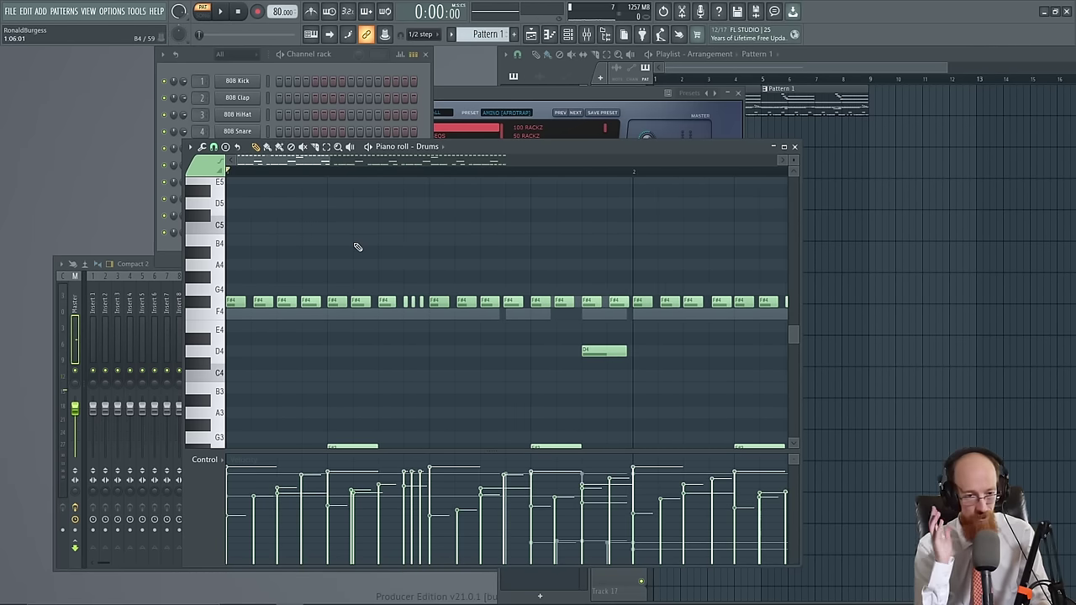
key("space")
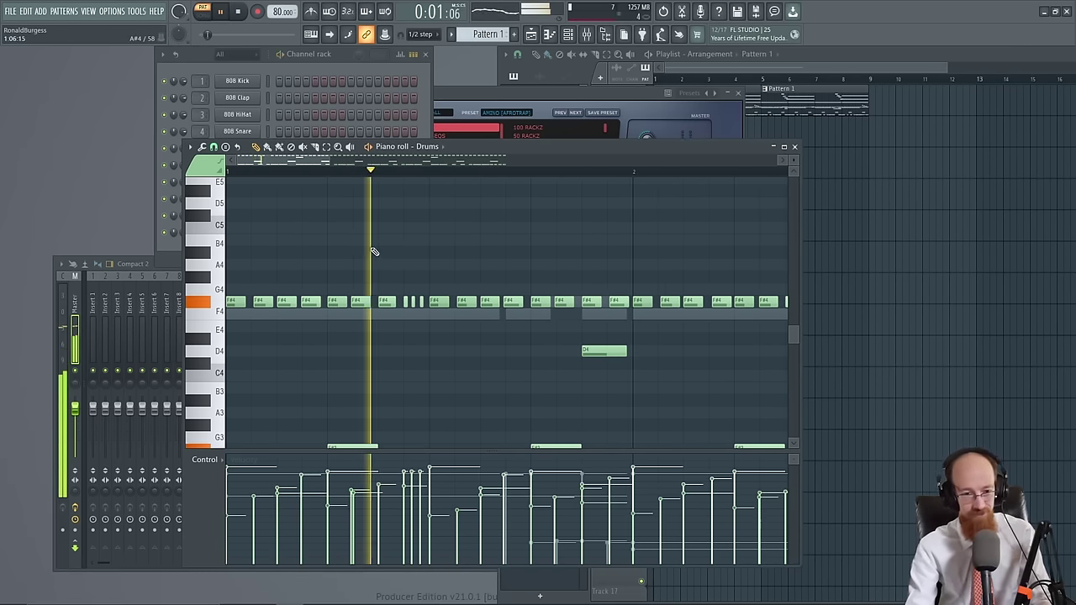
key("space")
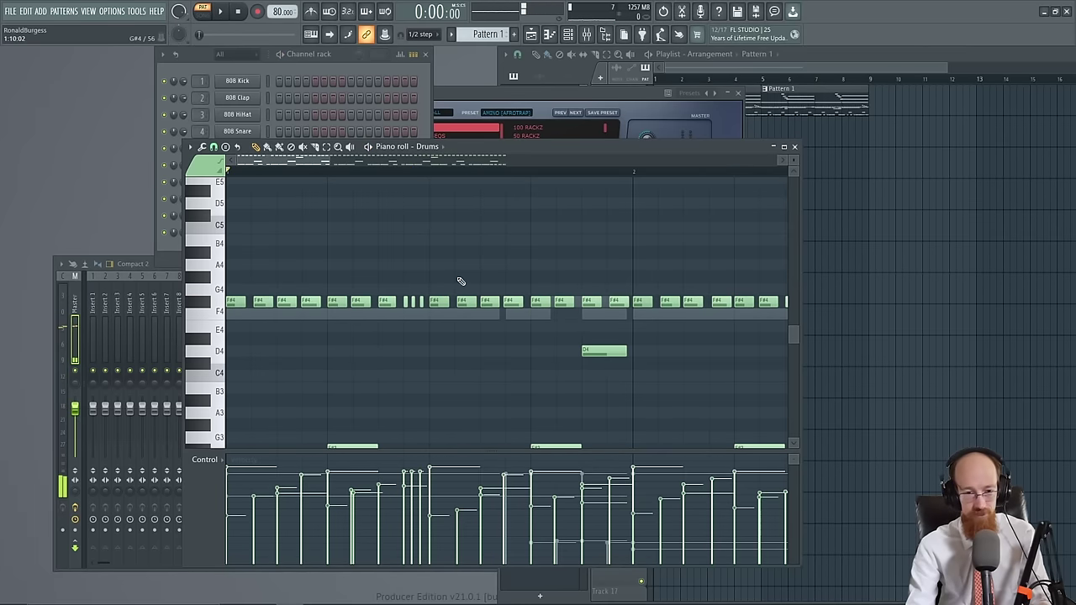
left_click(519, 302)
left_click(522, 303)
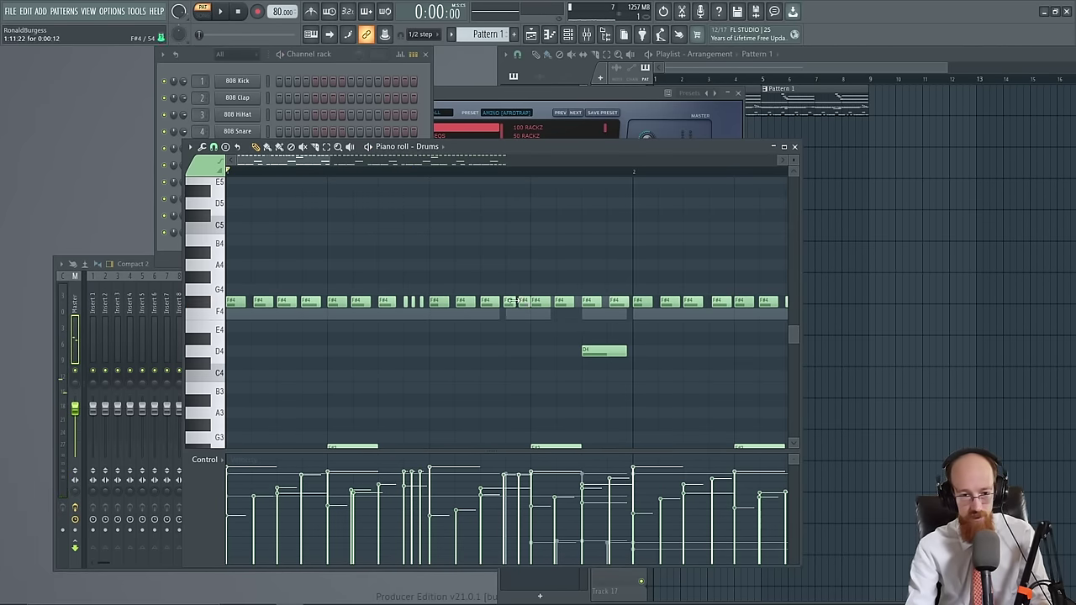
Shorten all F#4 hi-hats from step 13 of bar 1 through bar 4 to a length of 0:00:06, audition them and deselect them
scroll(522, 303, "down", 6)
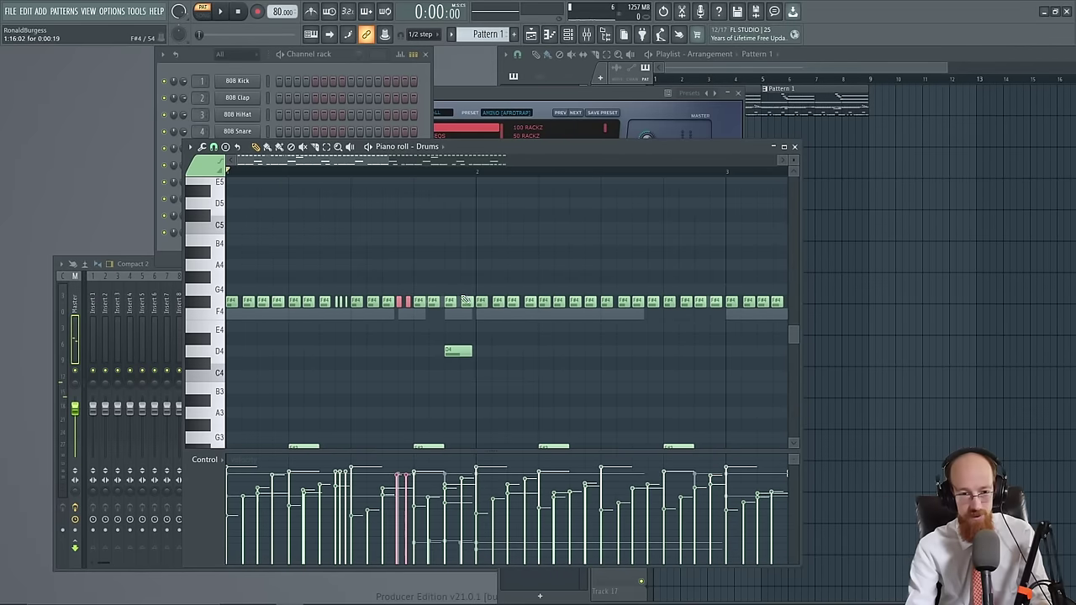
left_click_drag(725, 272, 325, 324)
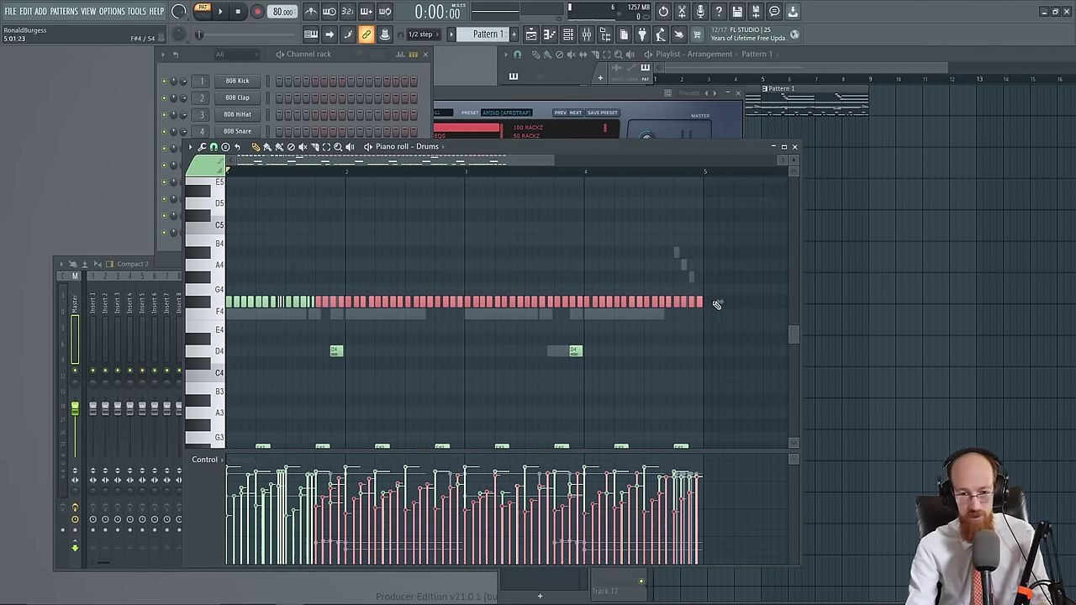
left_click_drag(702, 301, 694, 304)
key("space")
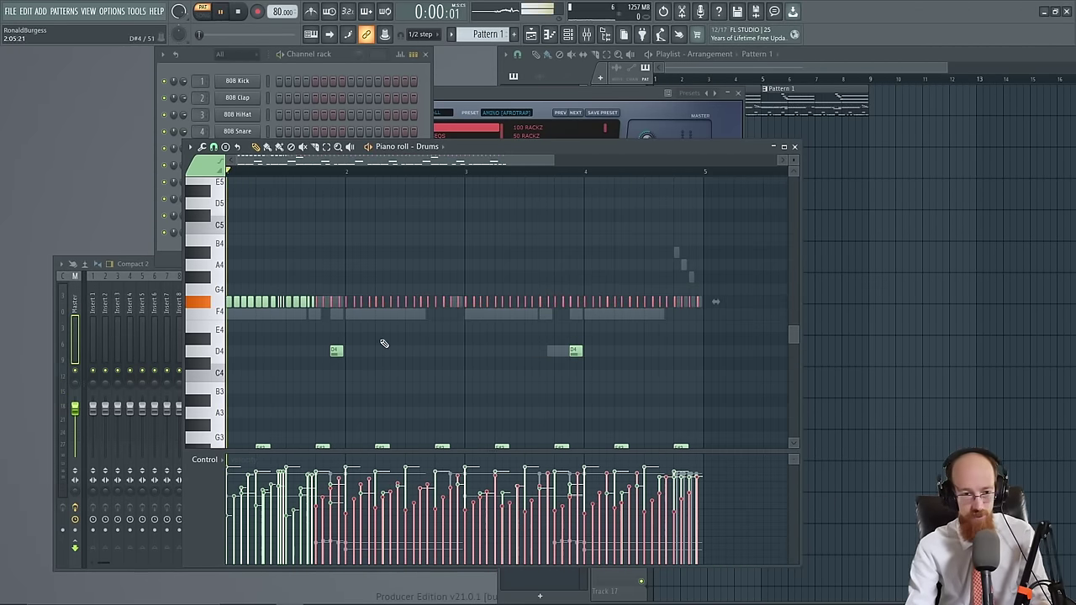
scroll(313, 341, "up", 3)
scroll(314, 341, "up", 2)
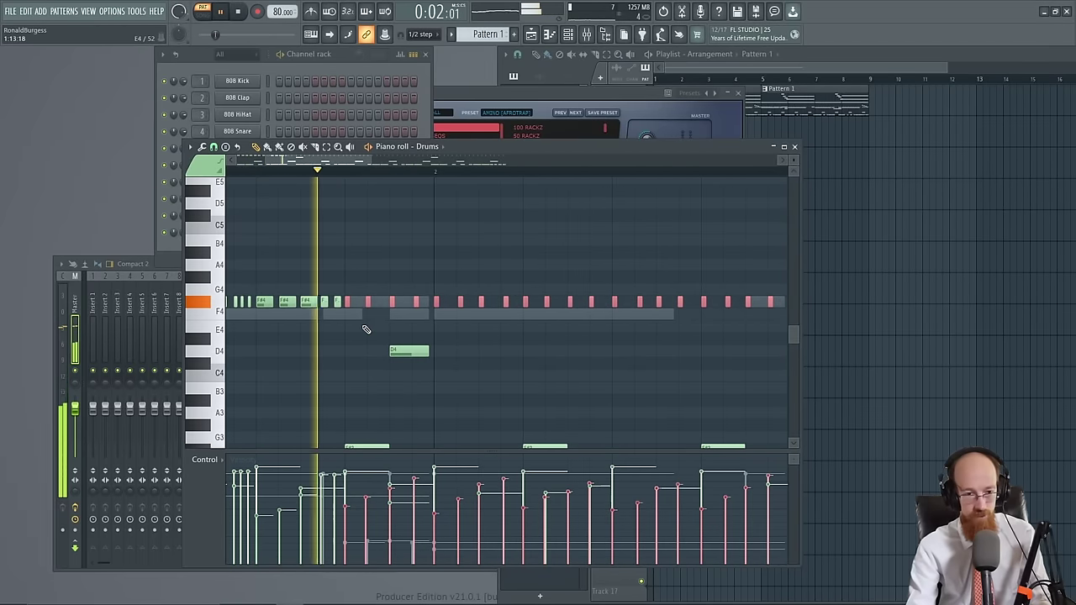
scroll(467, 324, "up", 2)
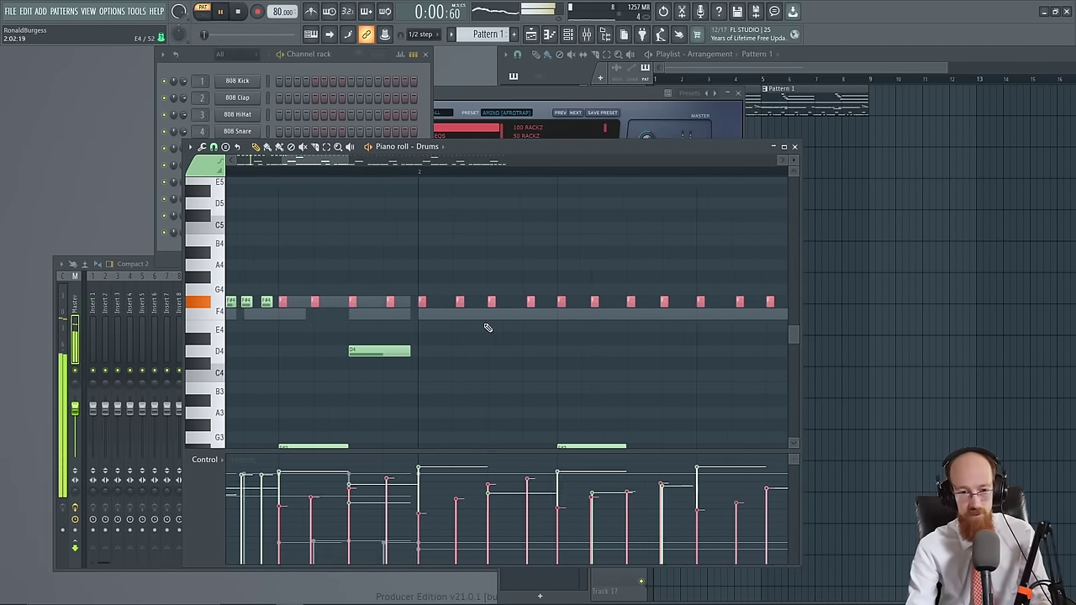
left_click(508, 304)
right_click(507, 306)
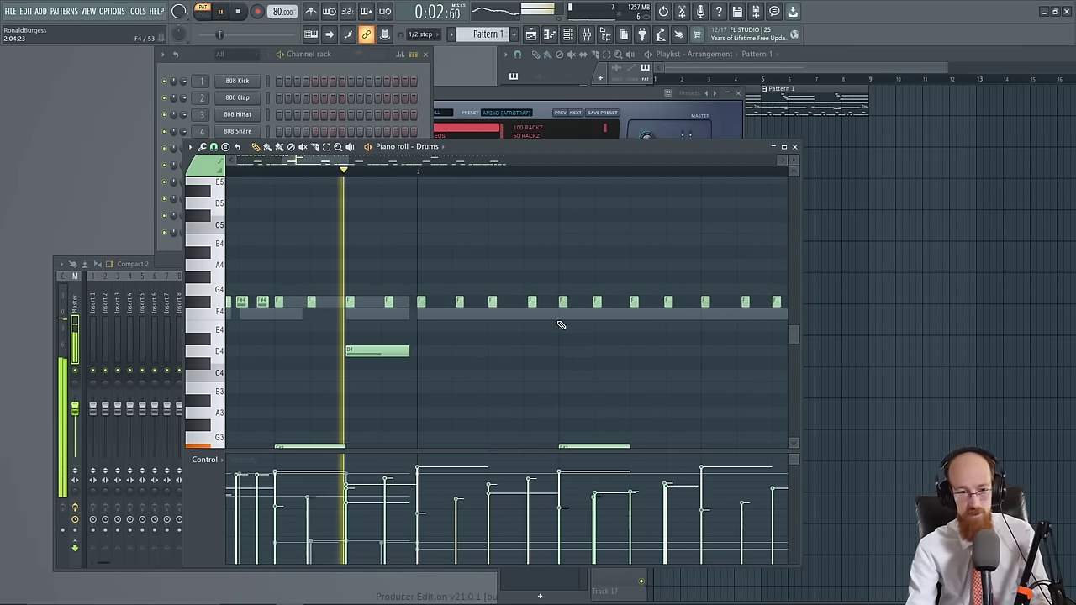
Add two 0:00:06 F#4 hi-hats after step 8 and one after step 12 of bar 2, and play the pattern back
middle_click(597, 334)
key("space")
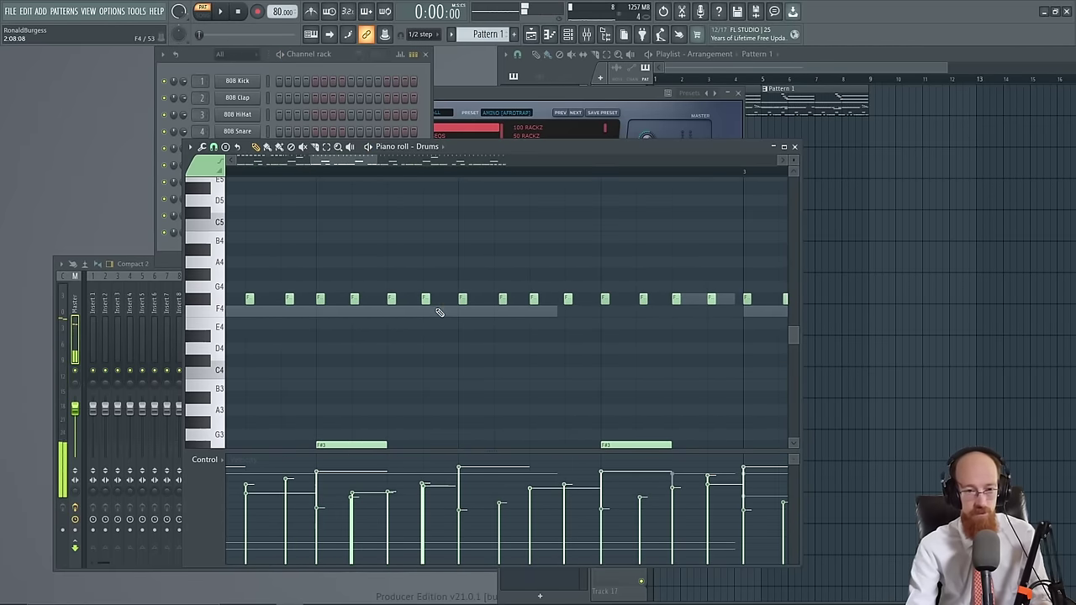
left_click(442, 300)
left_click_drag(444, 300, 435, 300)
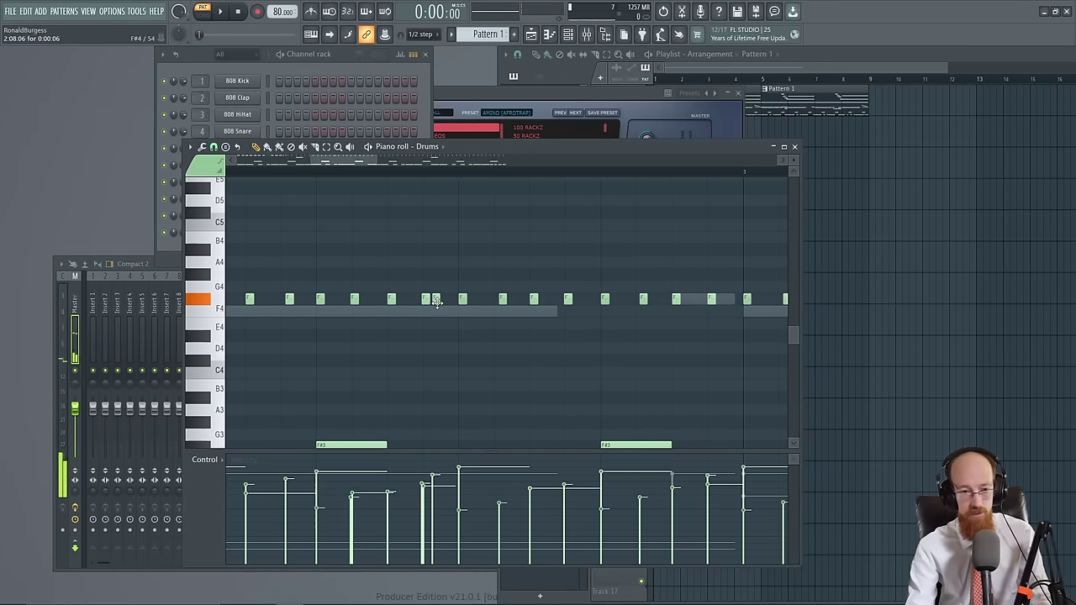
left_click(446, 300)
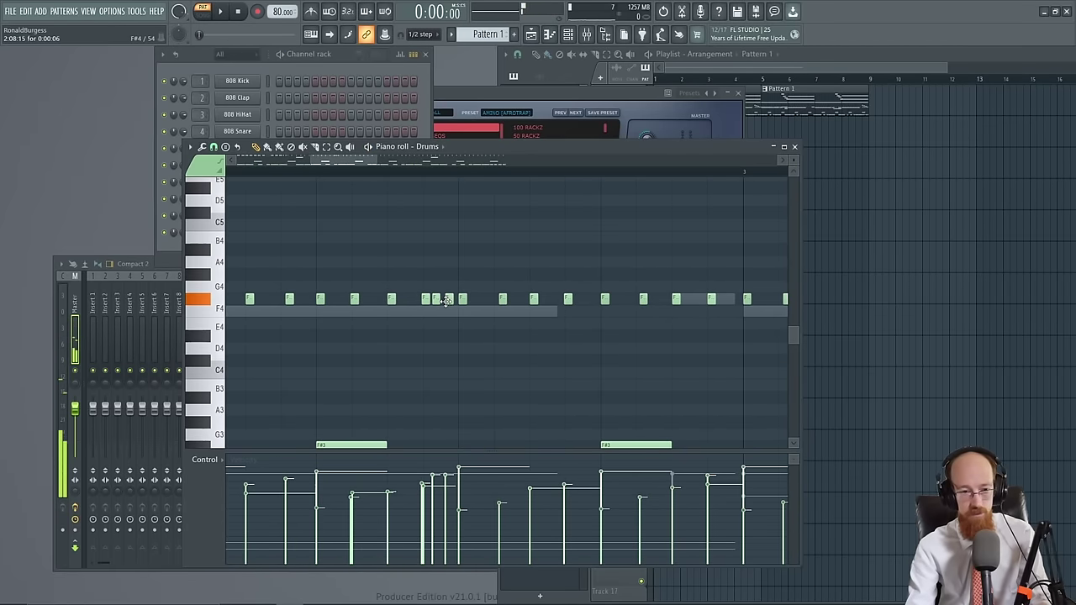
left_click(586, 300)
key("space")
scroll(556, 342, "down", 3)
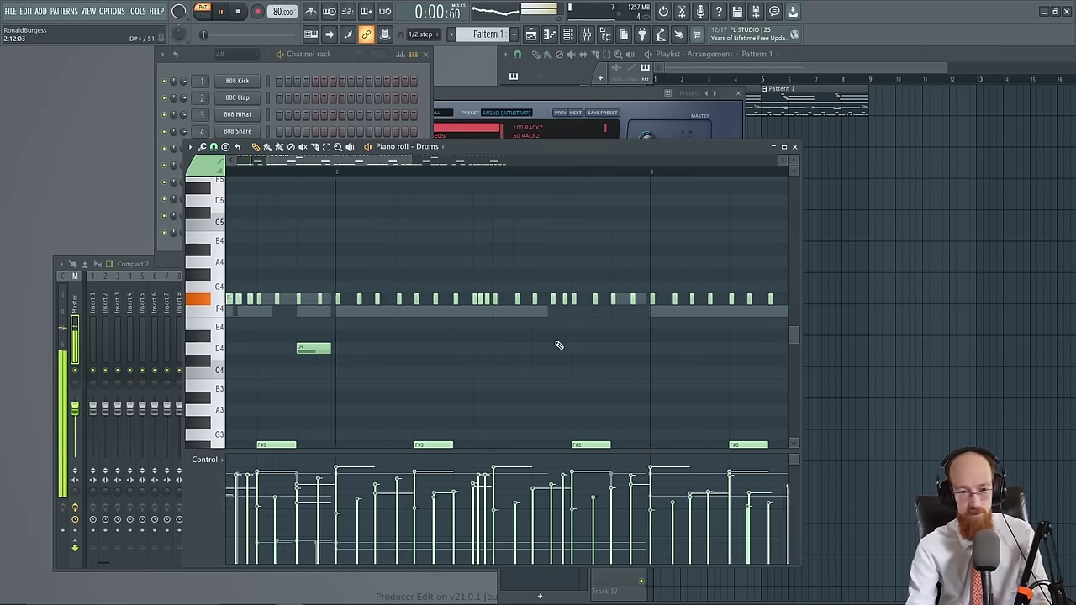
scroll(588, 336, "down", 2)
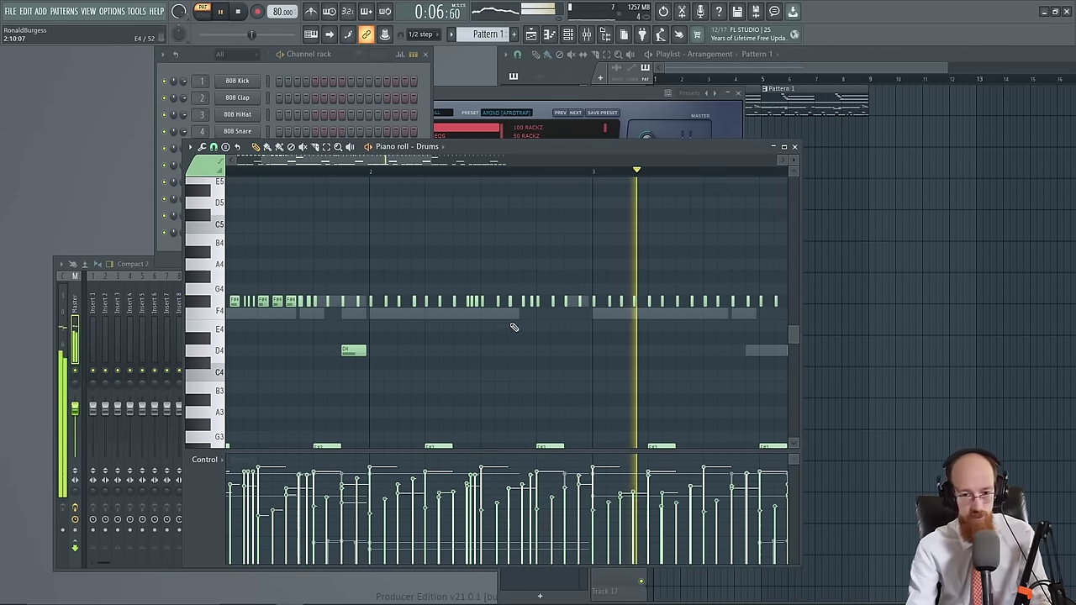
left_click_drag(580, 319, 339, 331)
key("space")
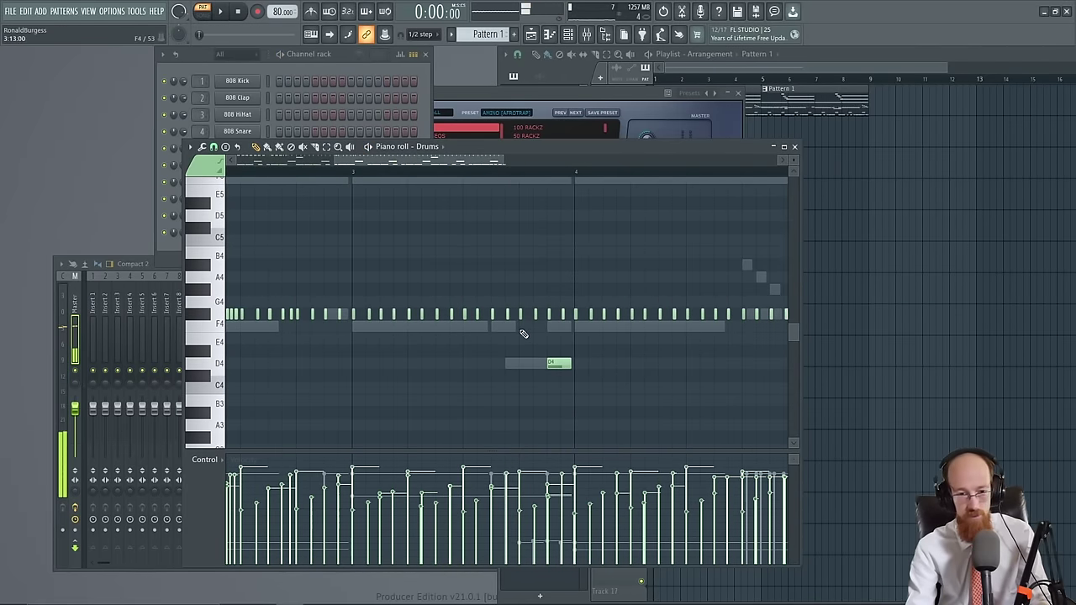
Add two very short F#4 hi-hats between steps 13 and 14 and two more after step 16 of bar 3
scroll(523, 334, "up", 1)
key("space")
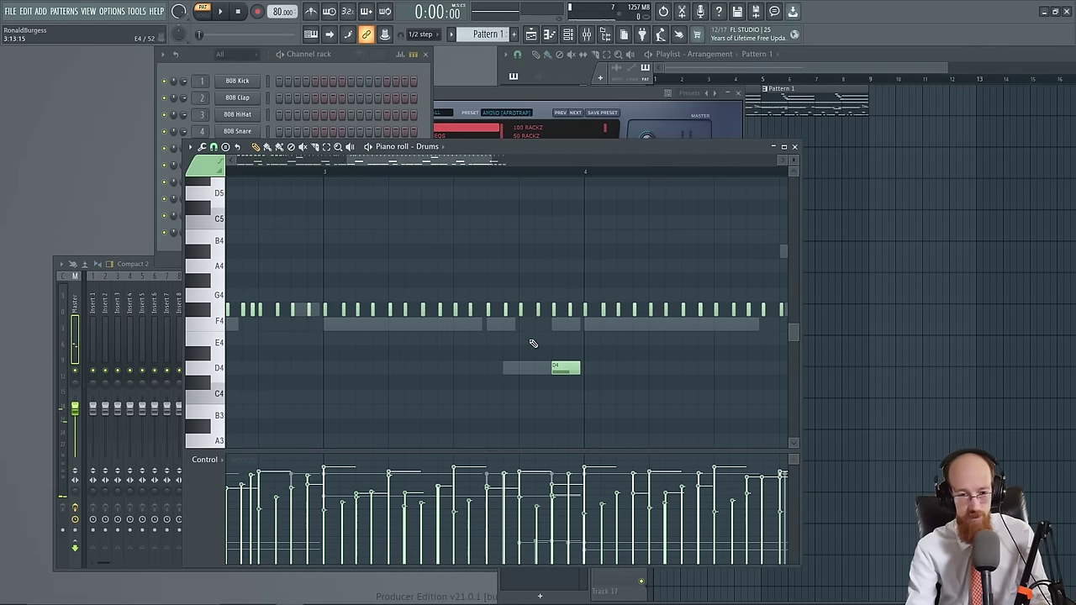
scroll(533, 343, "up", 3)
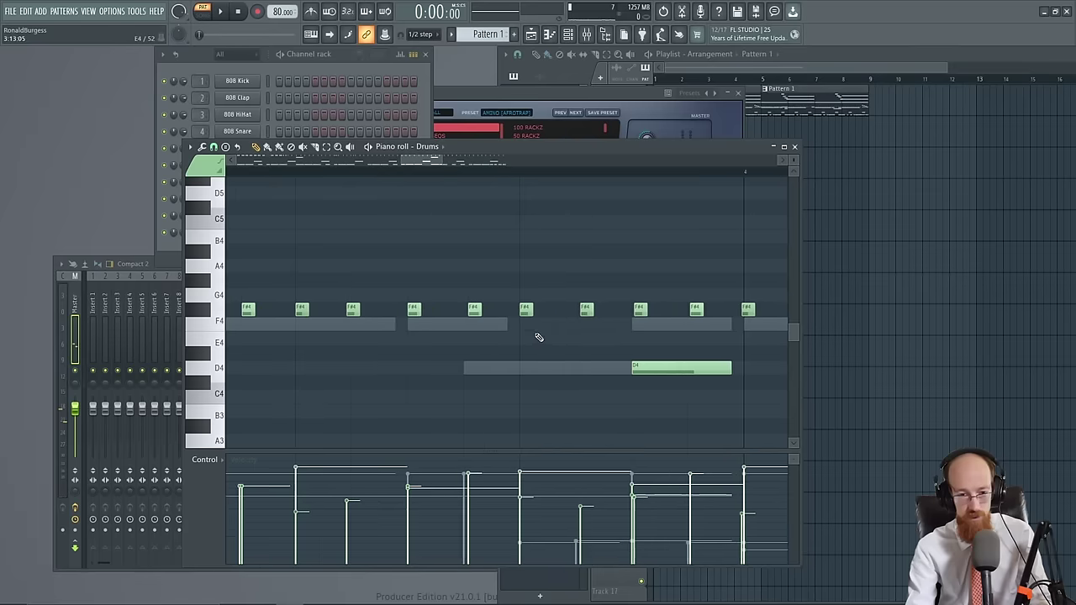
scroll(597, 322, "right", 1)
left_click(616, 312)
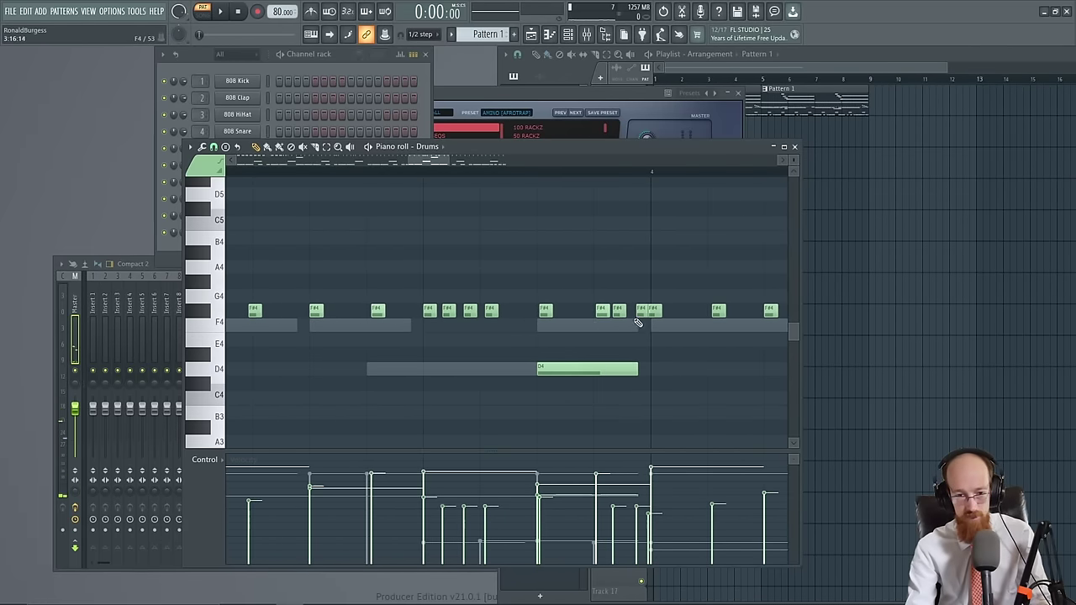
left_click_drag(643, 311, 638, 314)
Play the Drums pattern from the start and follow the hi-hat rolls through all four bars
scroll(523, 289, "down", 4)
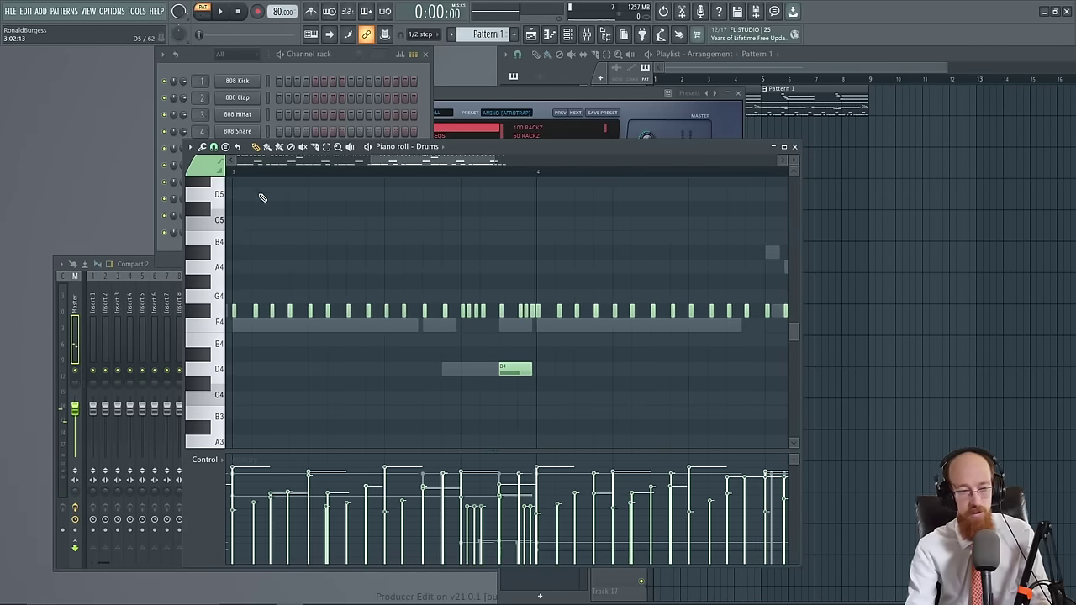
left_click_drag(279, 174, 105, 178)
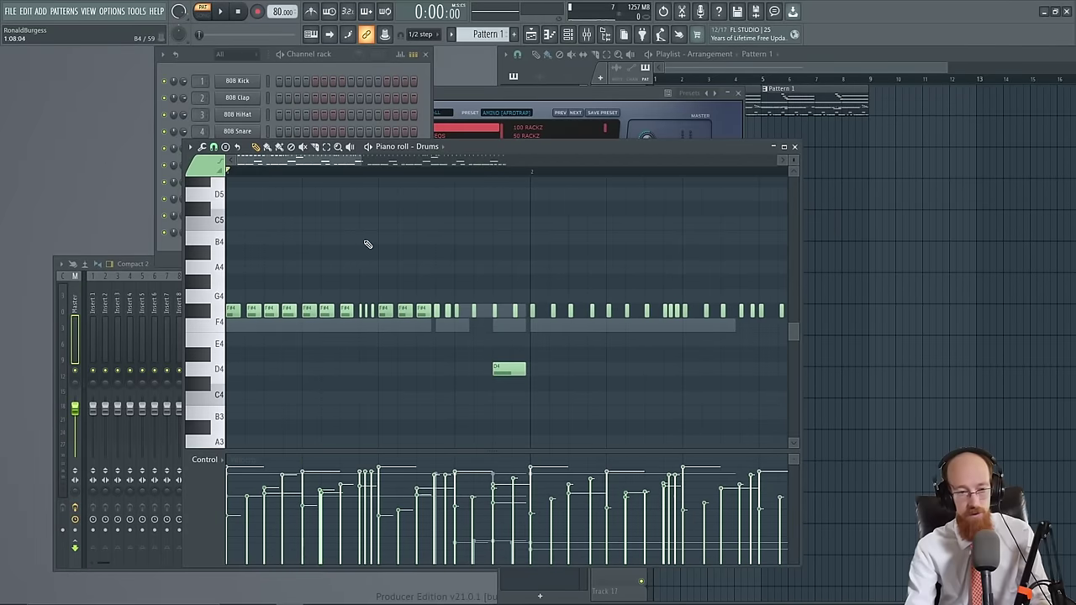
scroll(369, 248, "down", 2)
key("space")
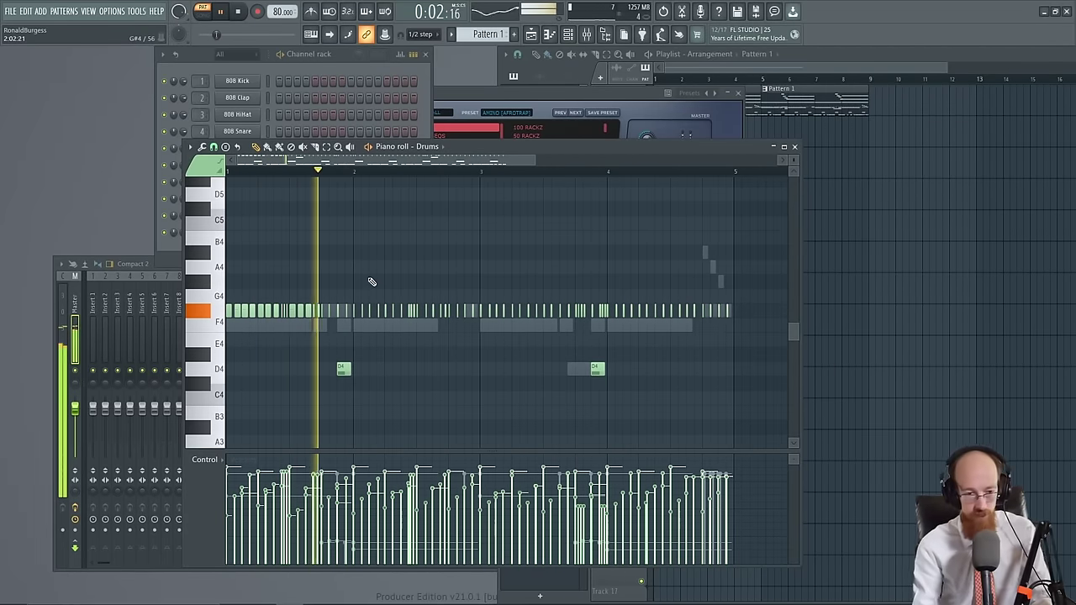
scroll(403, 337, "up", 1)
scroll(403, 337, "up", 1)
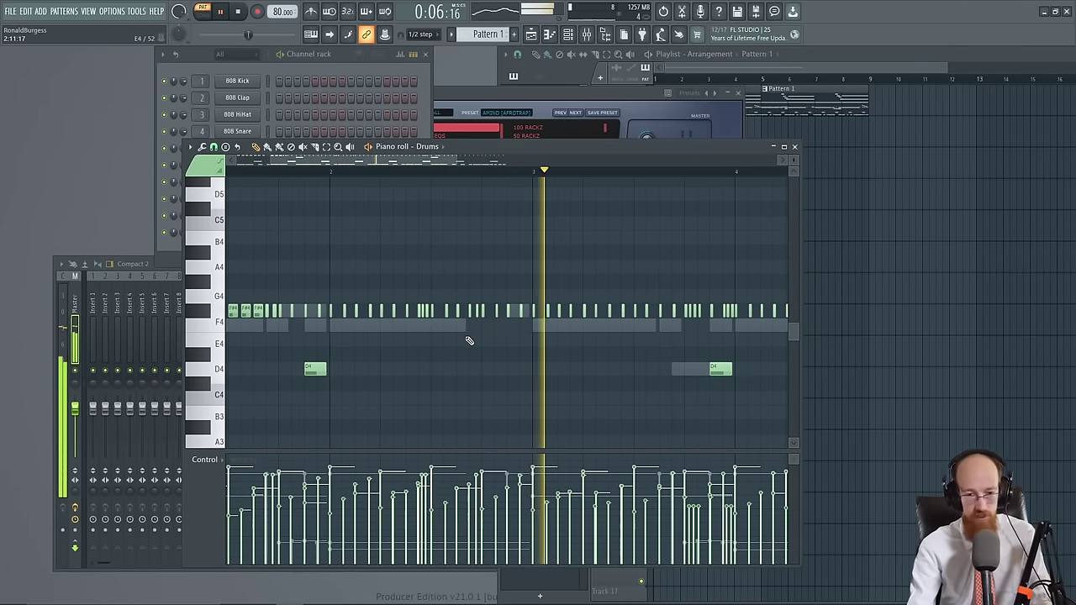
left_click_drag(609, 335, 514, 336)
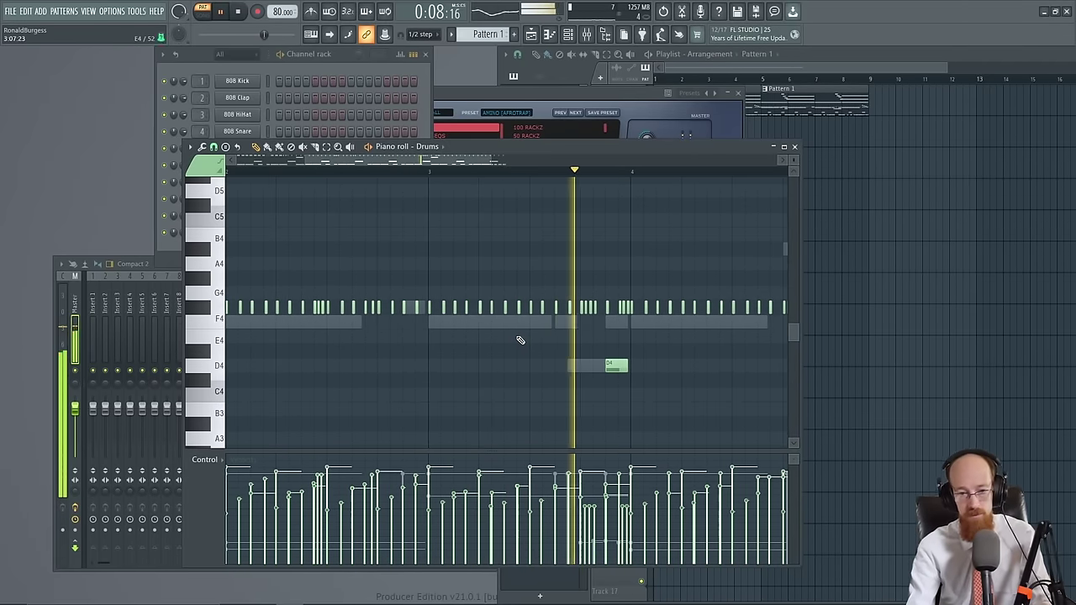
left_click_drag(677, 333, 498, 339)
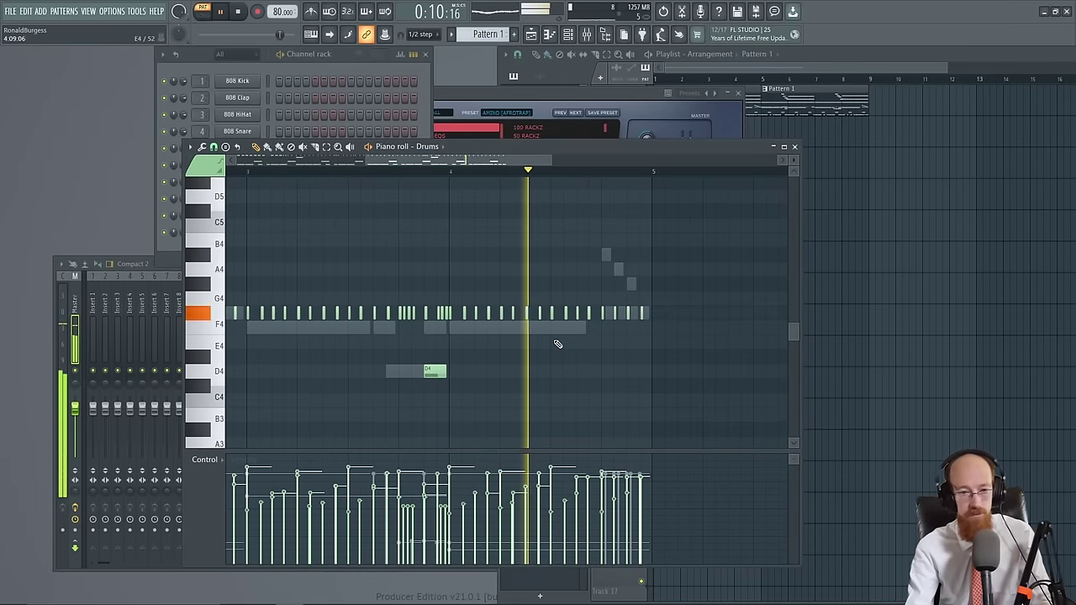
key("space")
Add two 0:00:06 F#4 hi-hats after step 12, one after step 13 and two after step 16 of bar 4
scroll(593, 338, "up", 3)
scroll(598, 339, "up", 2)
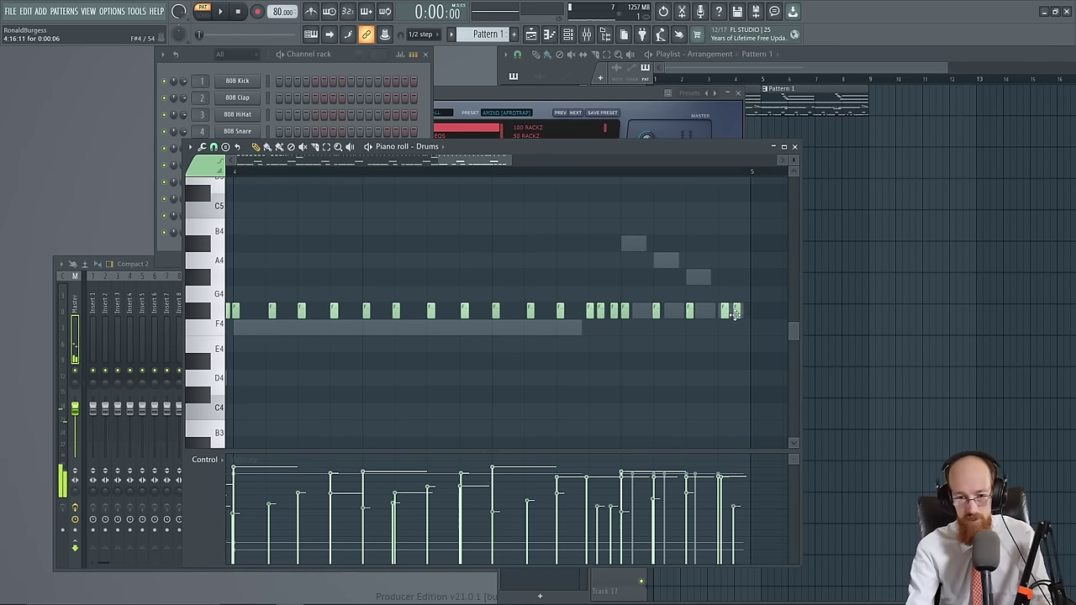
left_click(746, 312)
left_click(644, 311)
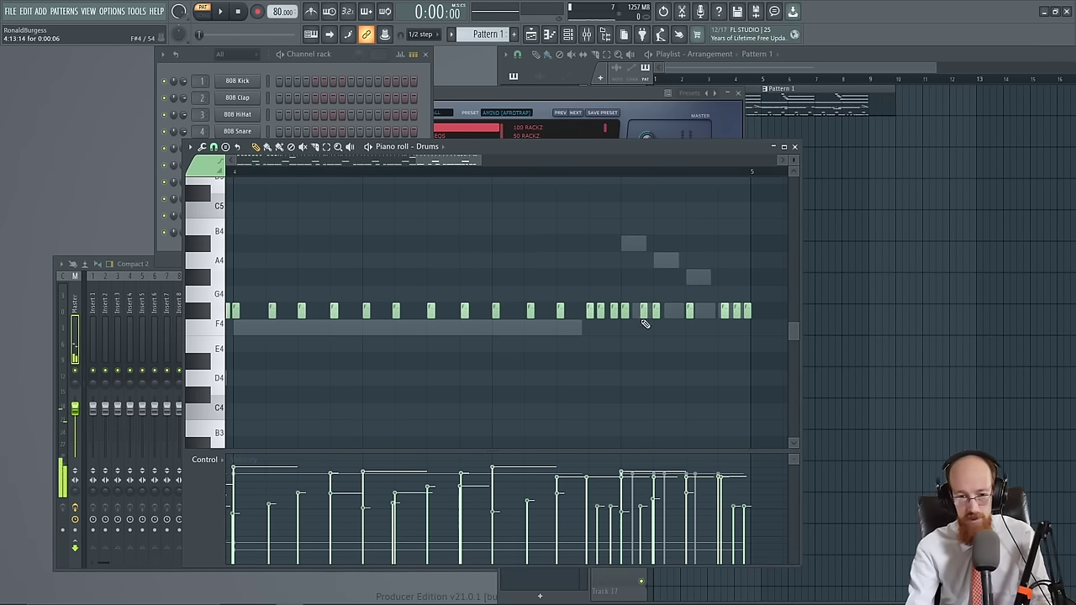
scroll(598, 301, "down", 3)
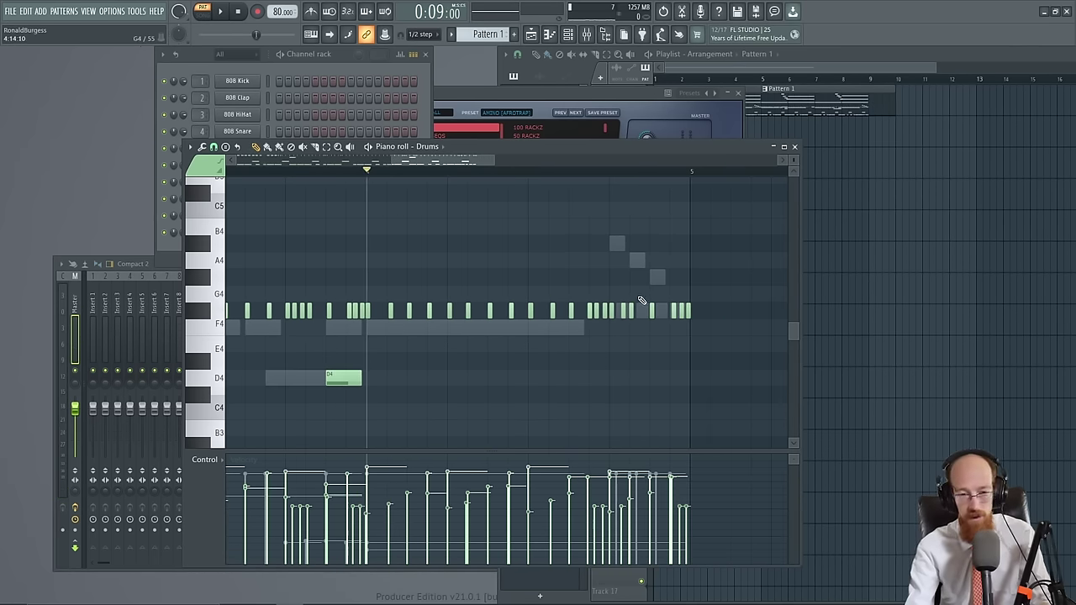
Remove the extra F#4 hi-hat after step 13 of bar 4 and play back the closing hi-hat rolls
key("space")
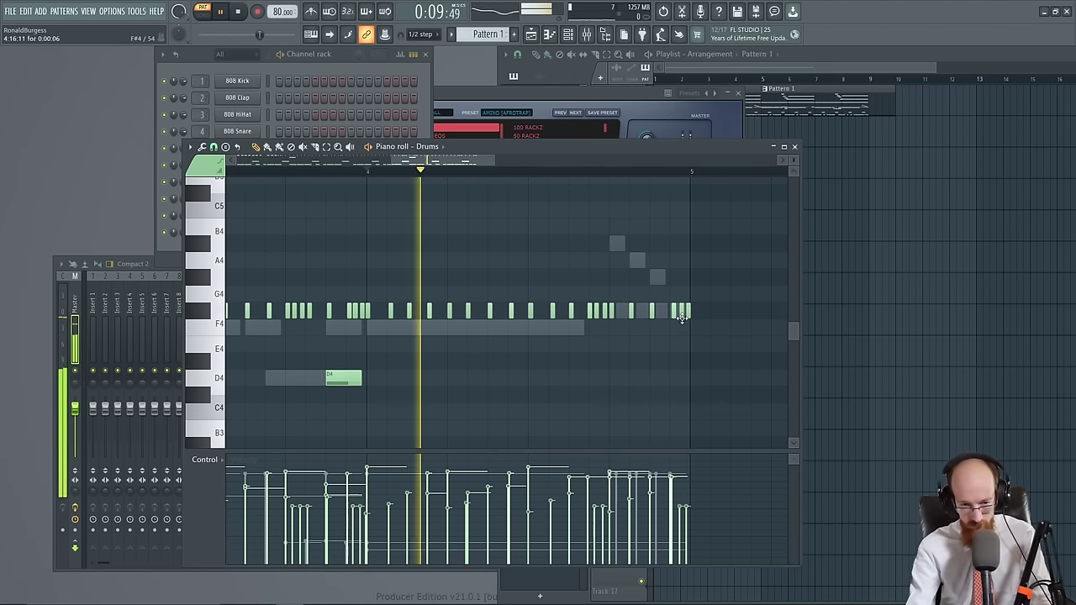
scroll(682, 317, "up", 3)
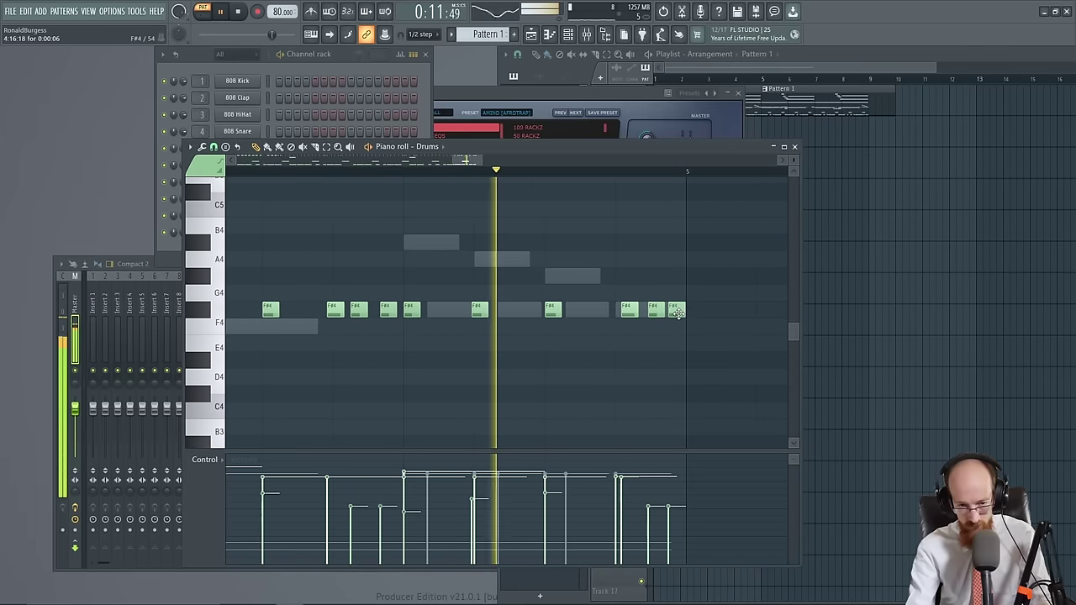
scroll(611, 349, "down", 3)
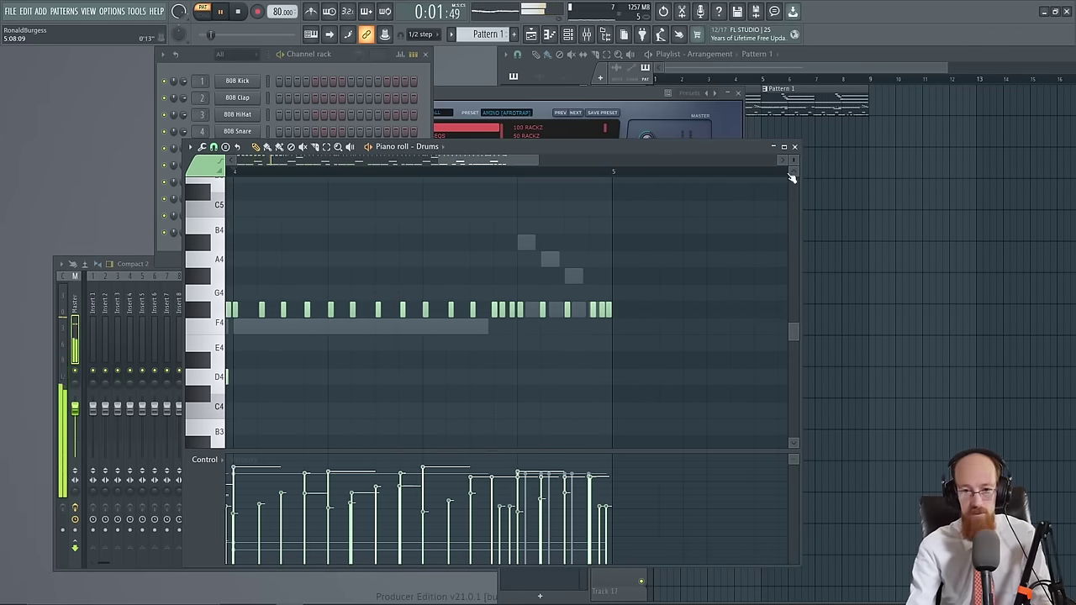
Close the Drums piano roll and the Heat Up 3 plugin window
left_click(795, 146)
left_click(620, 106)
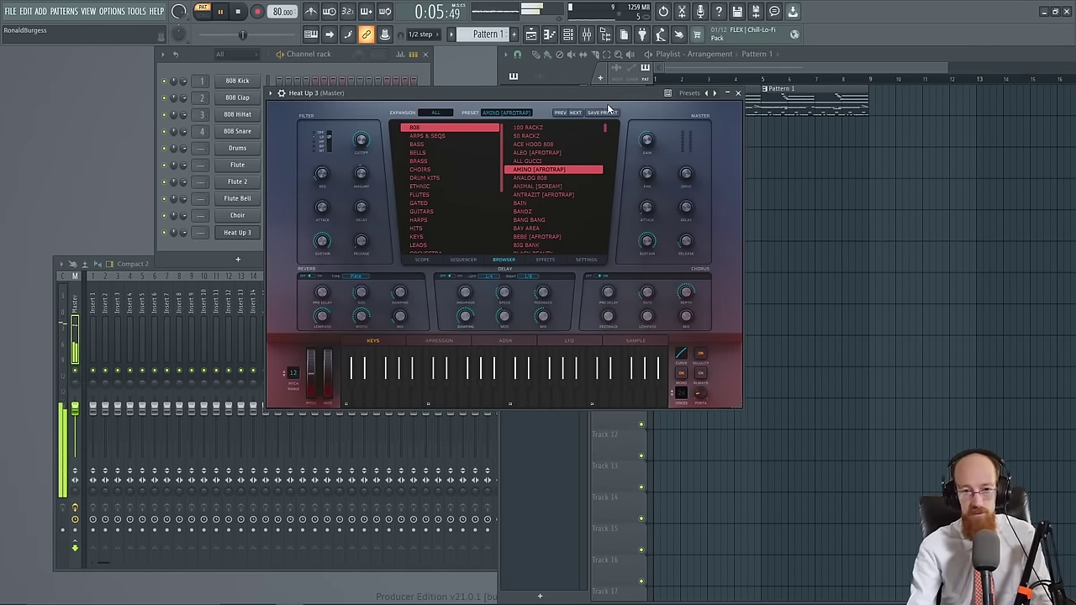
left_click(737, 94)
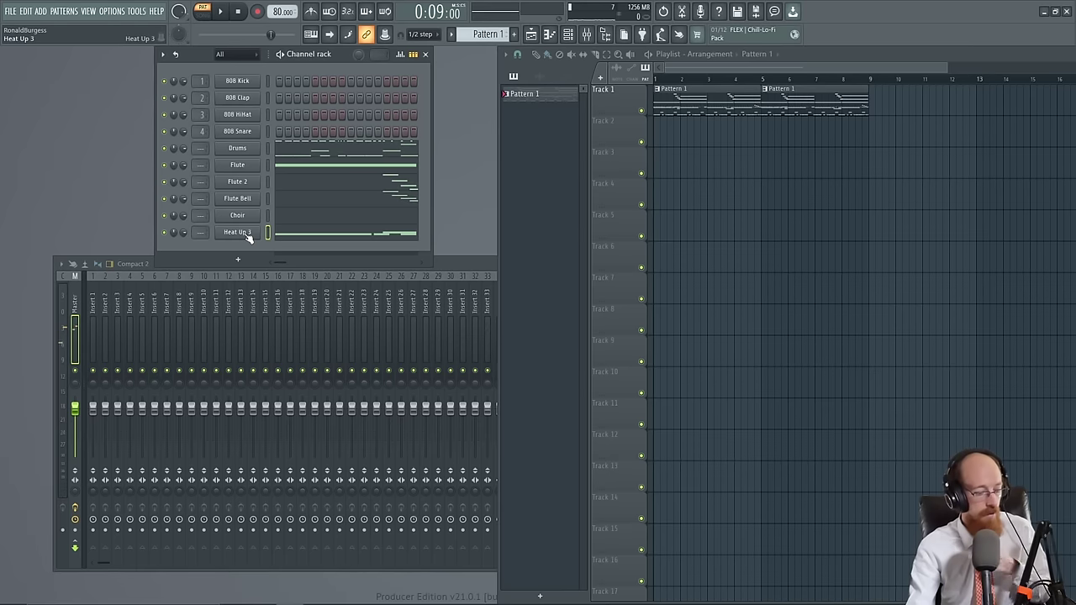
Rename the Heat Up 3 channel as 808
left_click(248, 238, "shift")
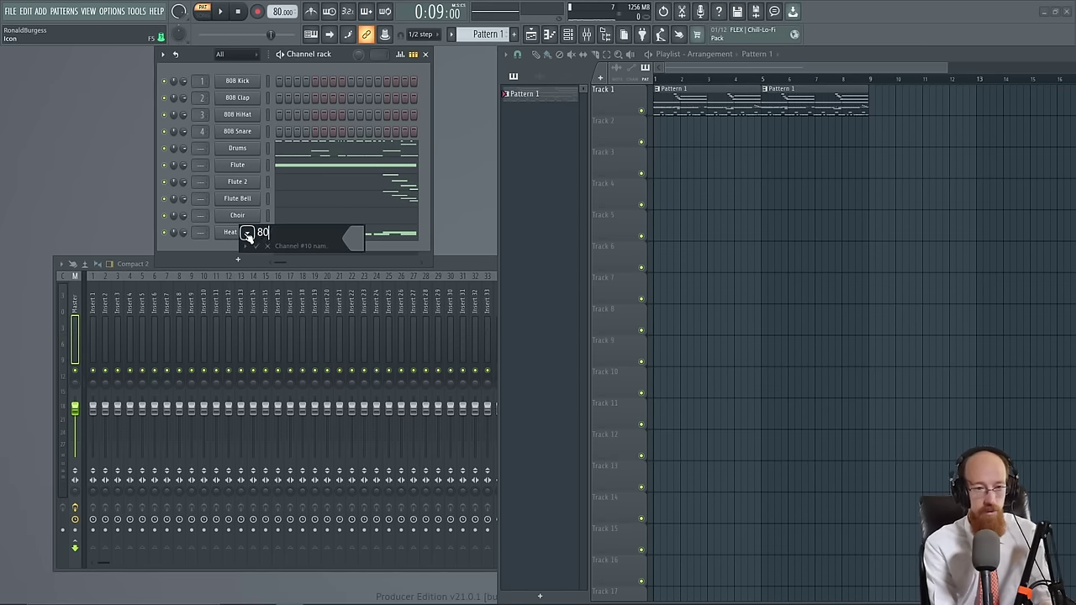
type("808")
key("Return")
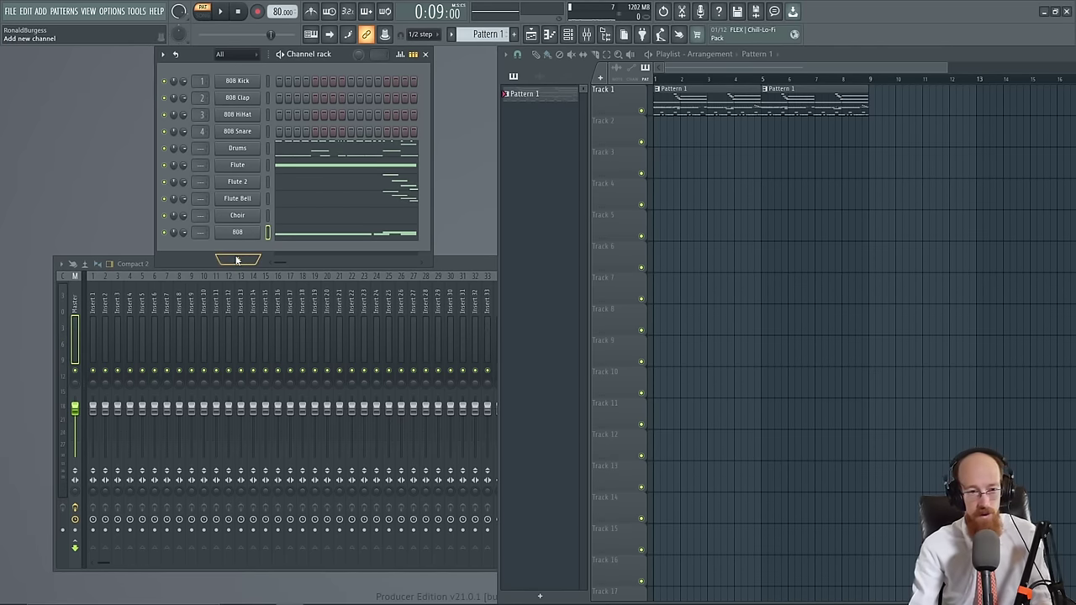
Add a new Heat Up 3 channel and load the ANALOG 808 preset from its 808 category
left_click(236, 260)
left_click(255, 275)
type("heat")
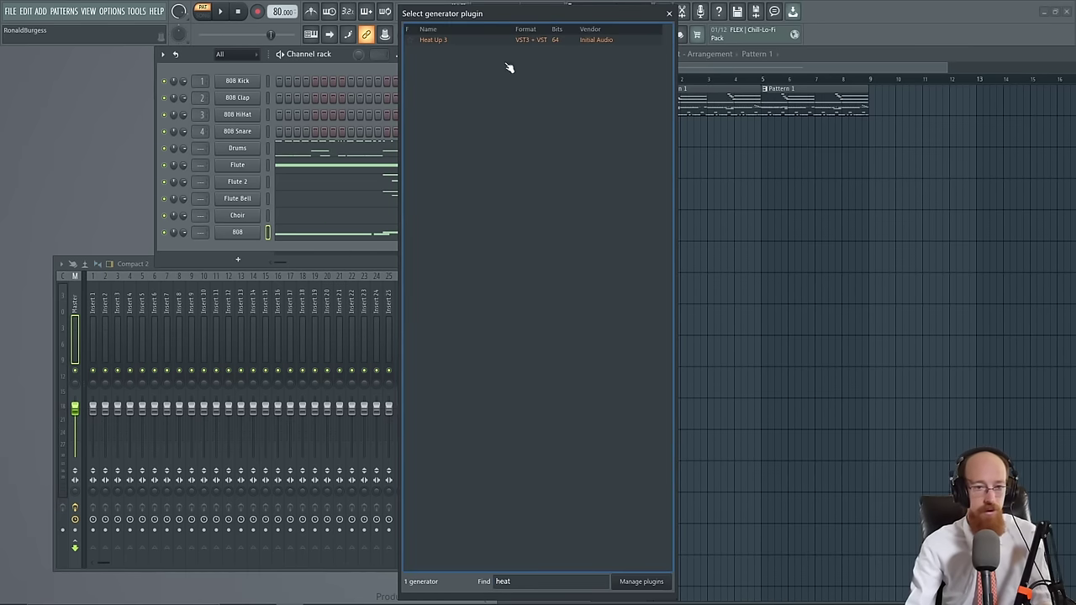
double_click(457, 40)
left_click_drag(276, 162, 482, 106)
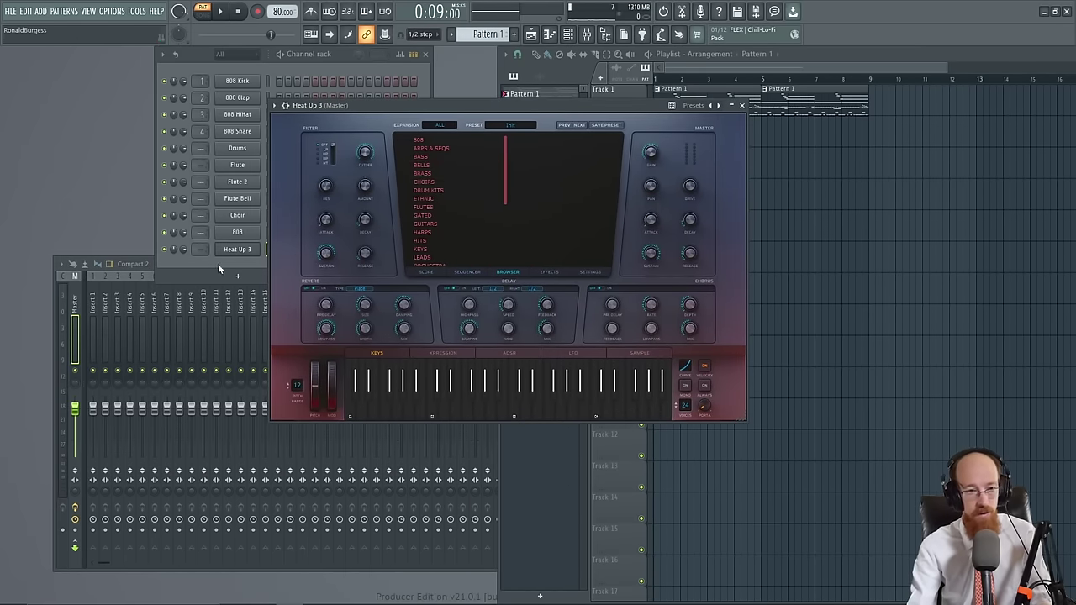
left_click(435, 140)
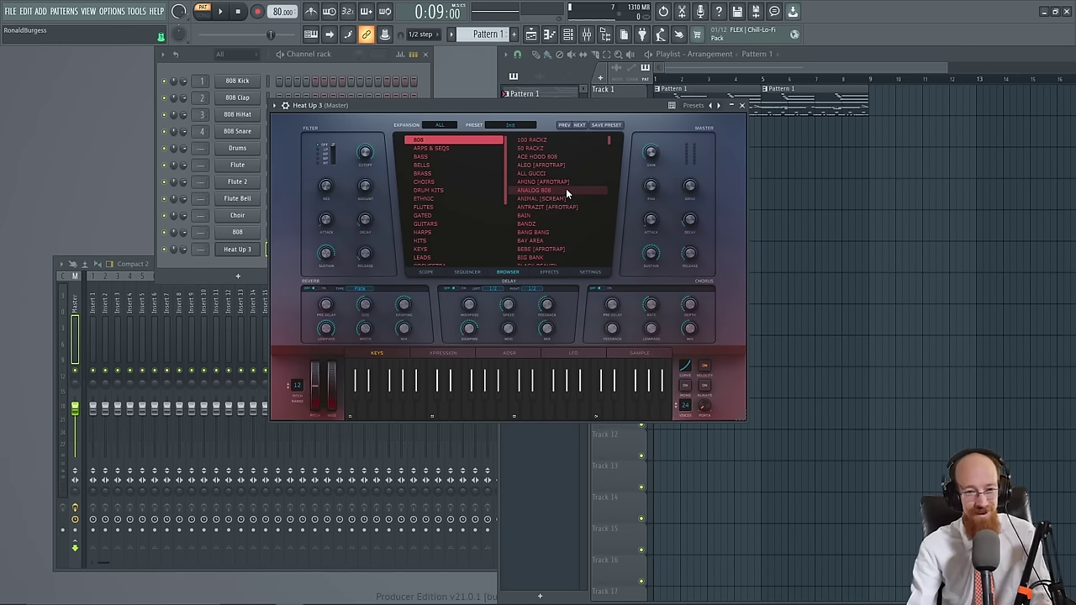
Copy the 808 channel's notes into the new Heat Up 3 channel and start playback
right_click(241, 250)
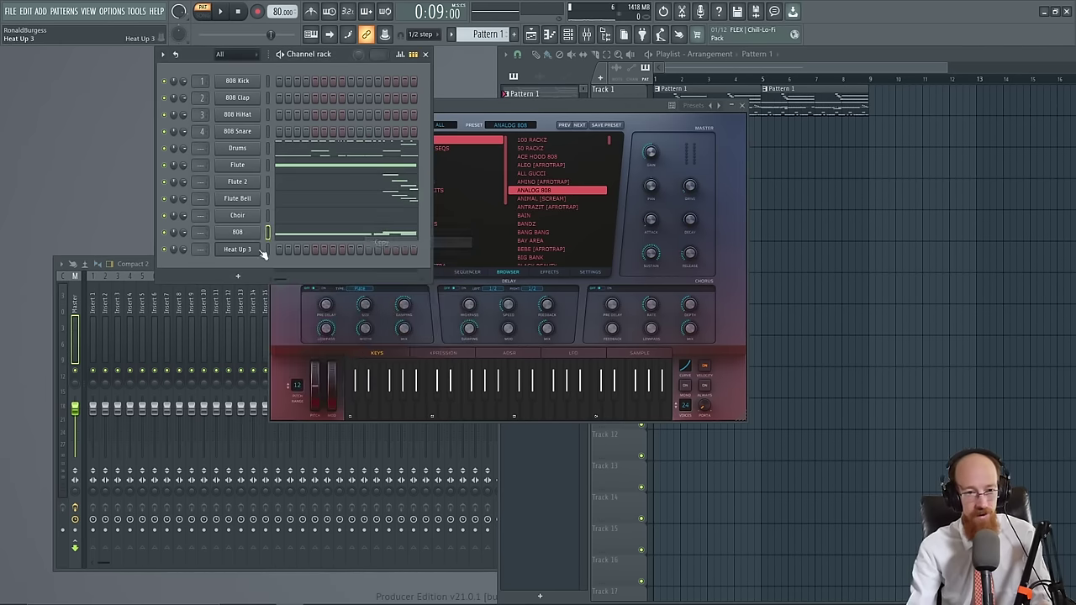
left_click(370, 272)
key("space")
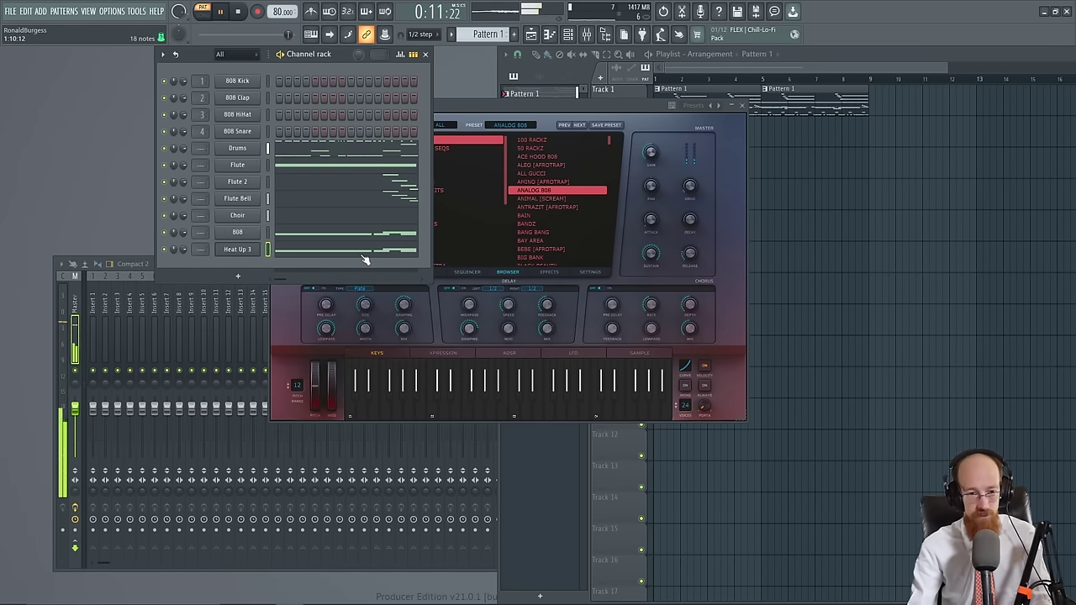
Try Mono on ANALOG 808, audition the neighbouring 808 presets during playback and load 50 RACKZ
left_click(685, 385)
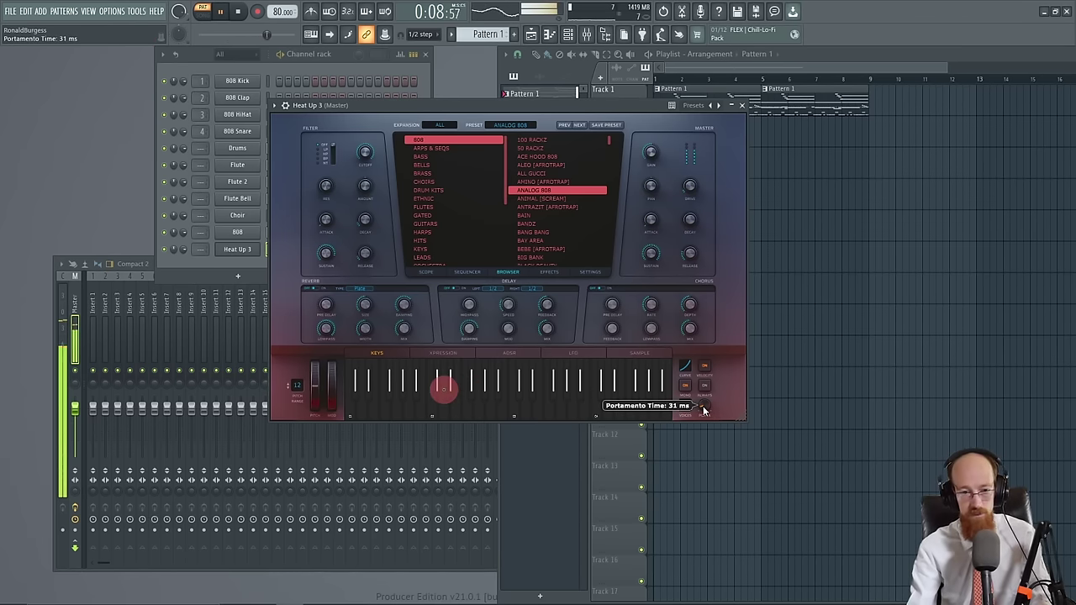
left_click(553, 199)
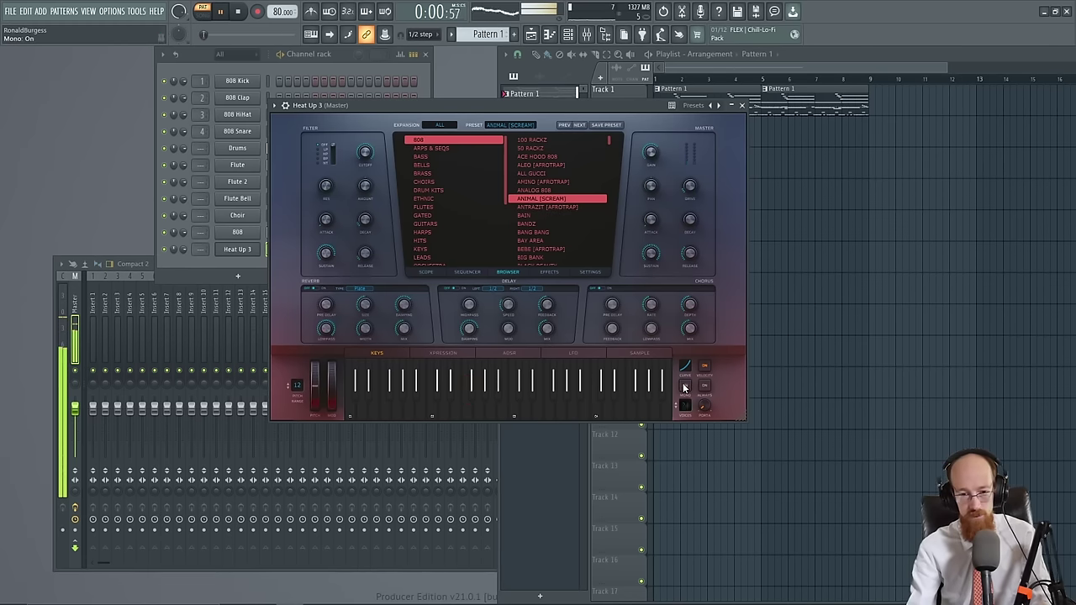
left_click(542, 208)
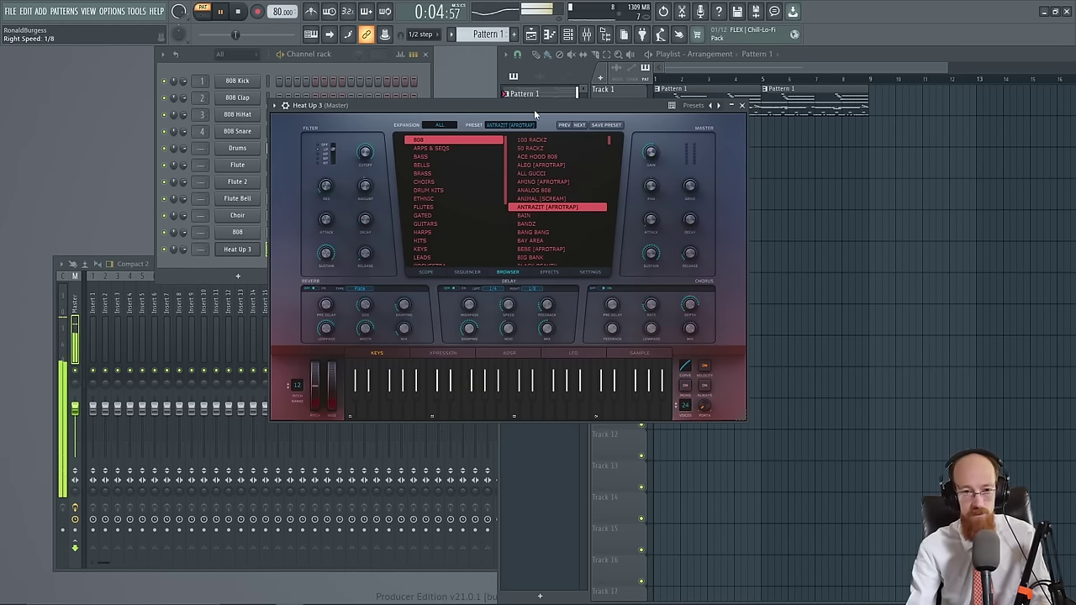
left_click(556, 173)
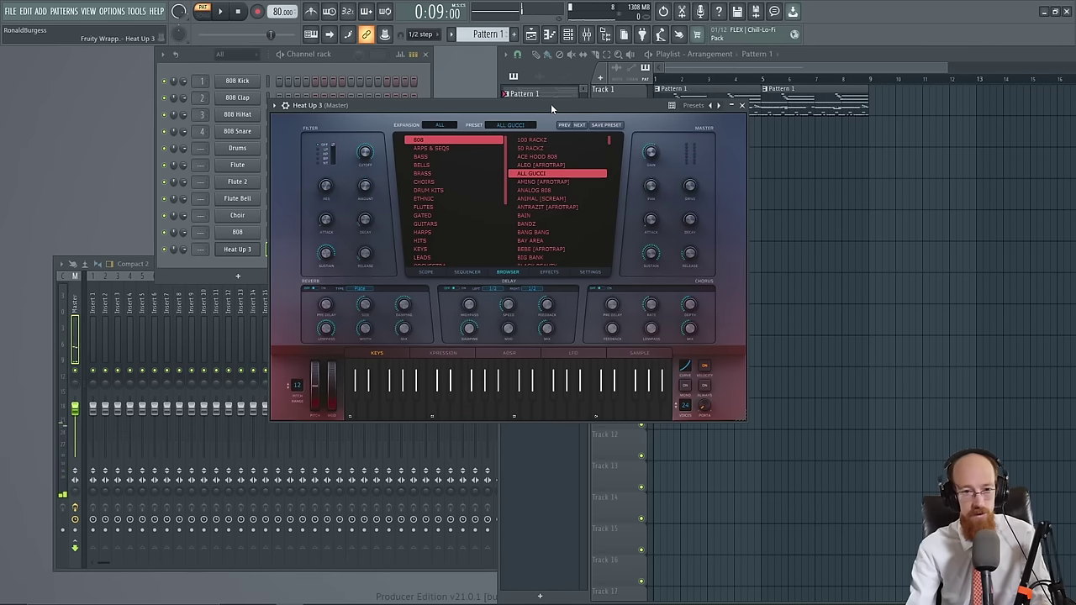
left_click(560, 164)
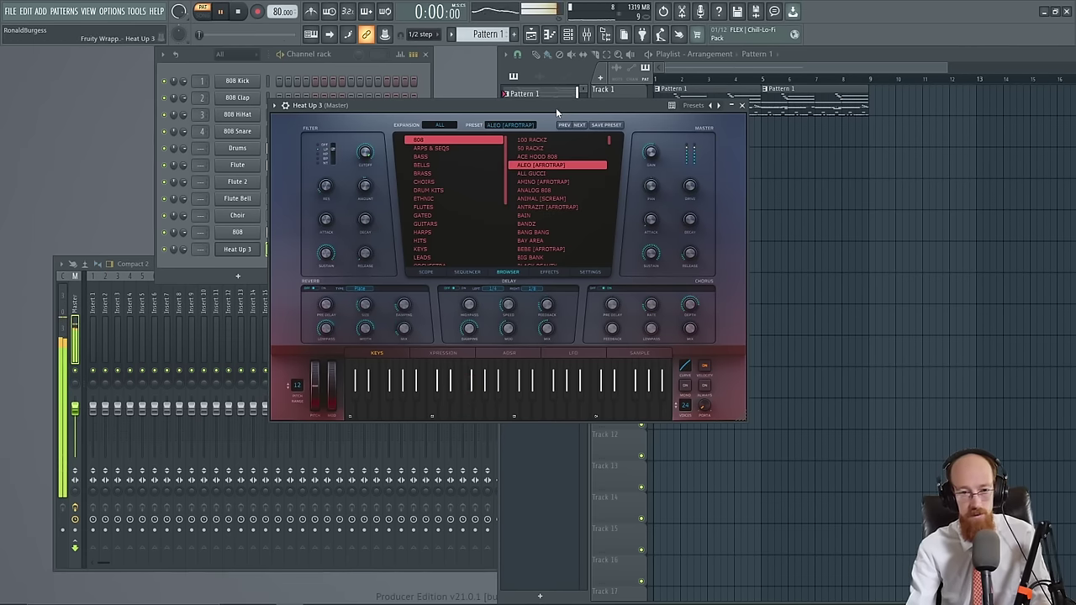
left_click(543, 158)
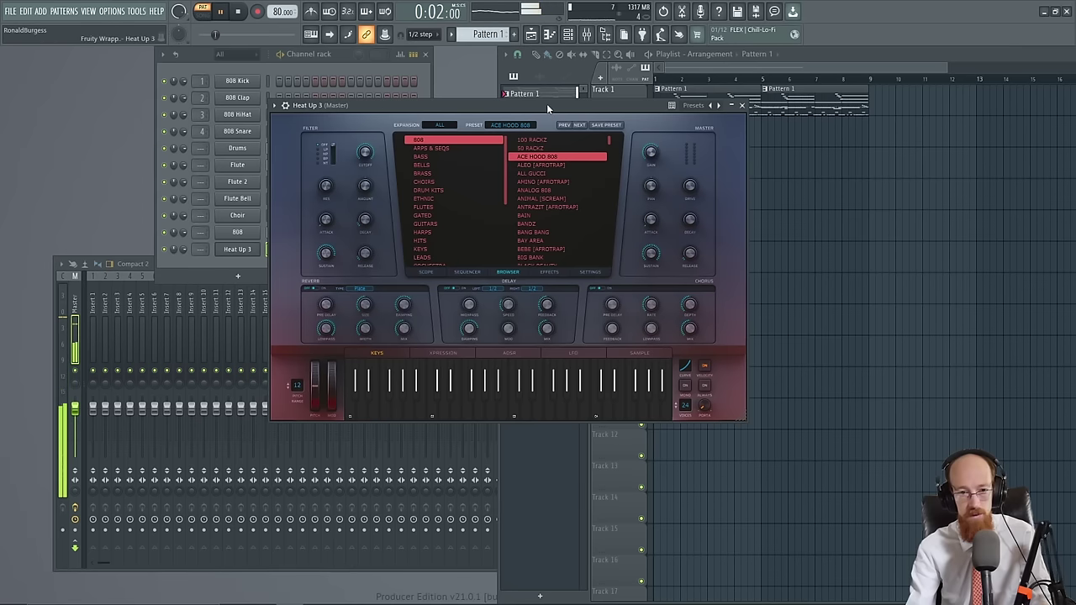
left_click(539, 149)
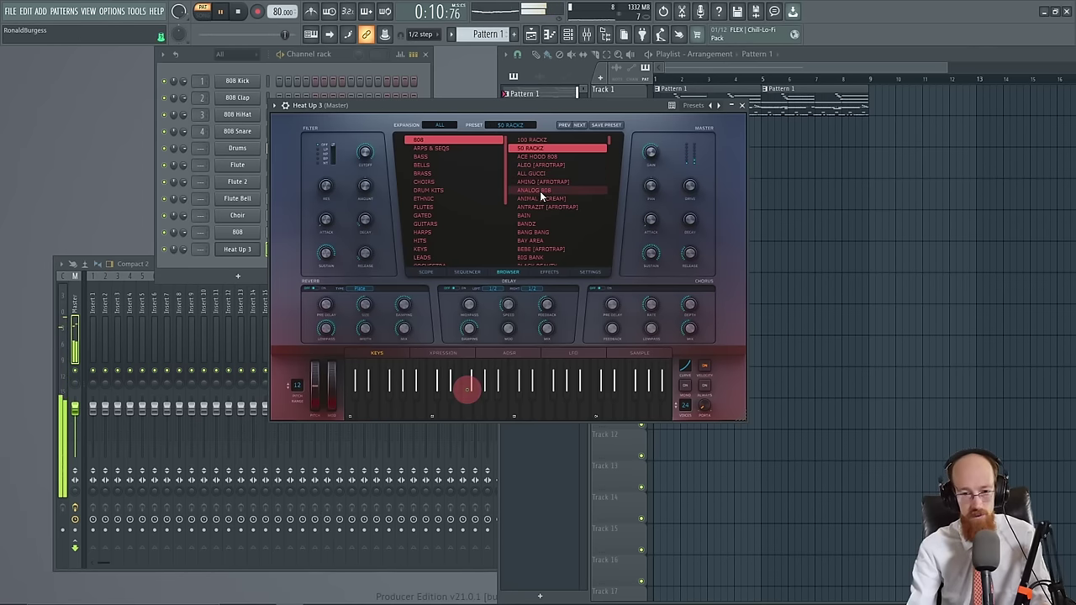
Turn on Mono and Always for 50 RACKZ, set Portamento Time to 58 ms and stop playback with the plugin window clear of the channel rack
left_click(705, 387)
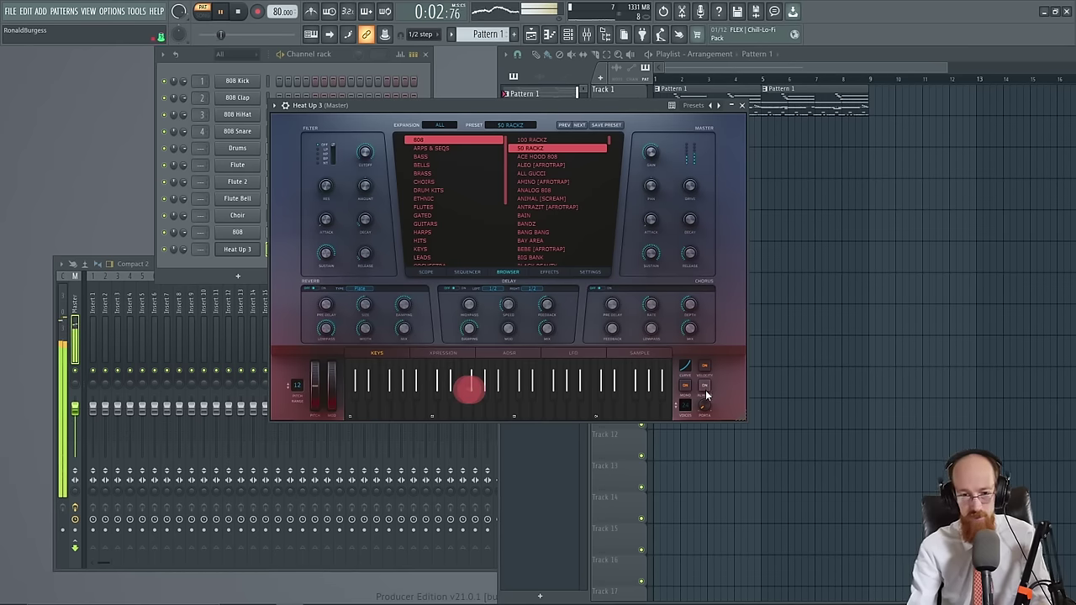
left_click_drag(705, 410, 704, 405)
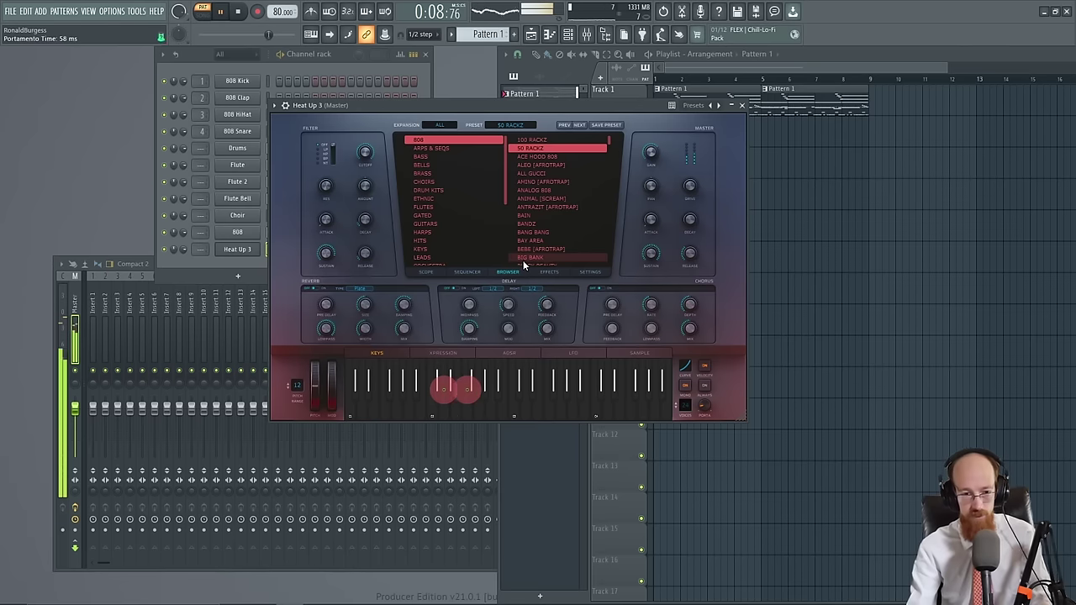
left_click(192, 273)
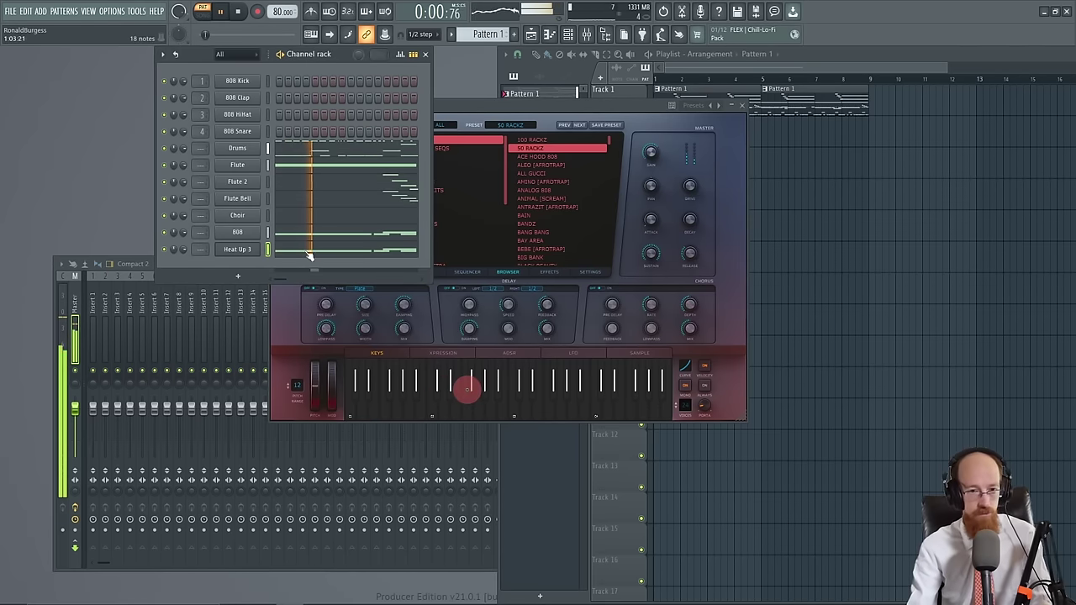
left_click_drag(560, 102, 715, 109)
key("space")
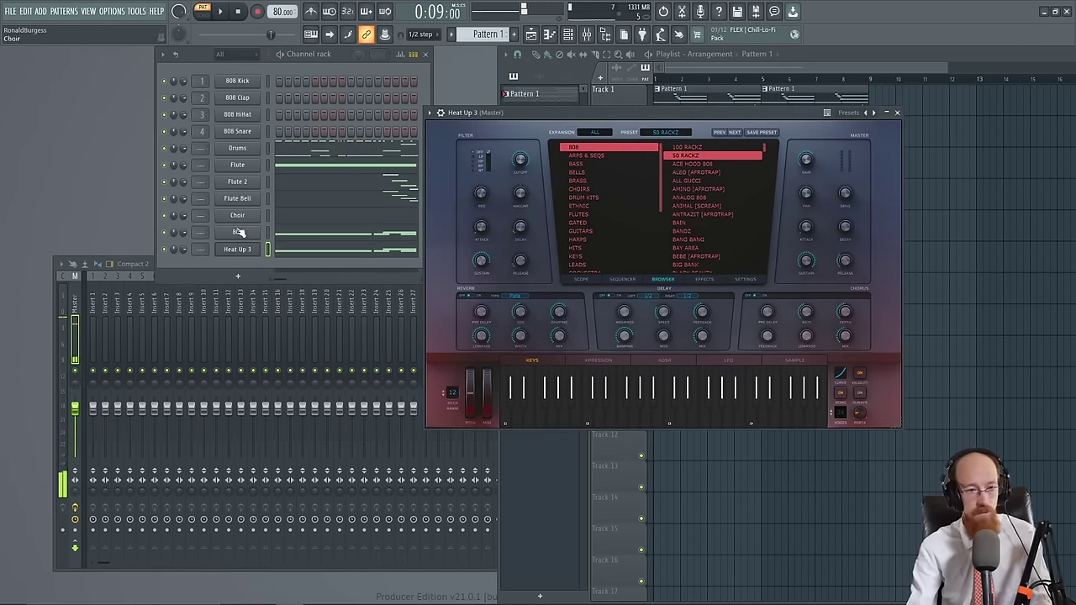
Route the Drums through Heat Up 3 channels to their own mixer tracks, 5 through 11
left_click_drag(268, 148, 270, 266)
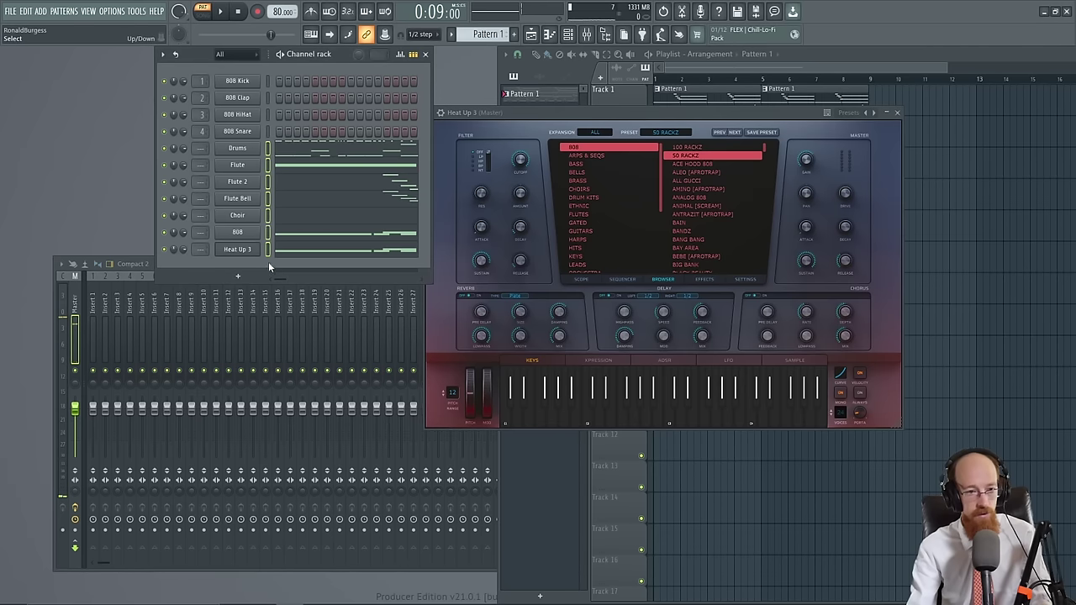
key("ctrl+l")
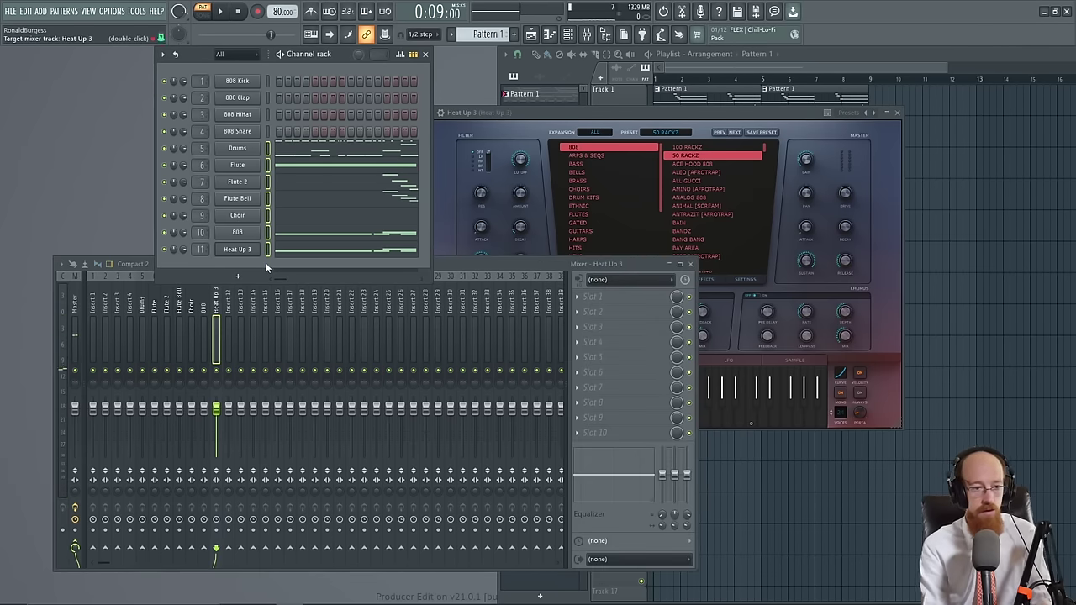
mouse_move(141, 308)
left_mouse_down()
mouse_move(214, 309)
mouse_move(151, 311)
left_mouse_up()
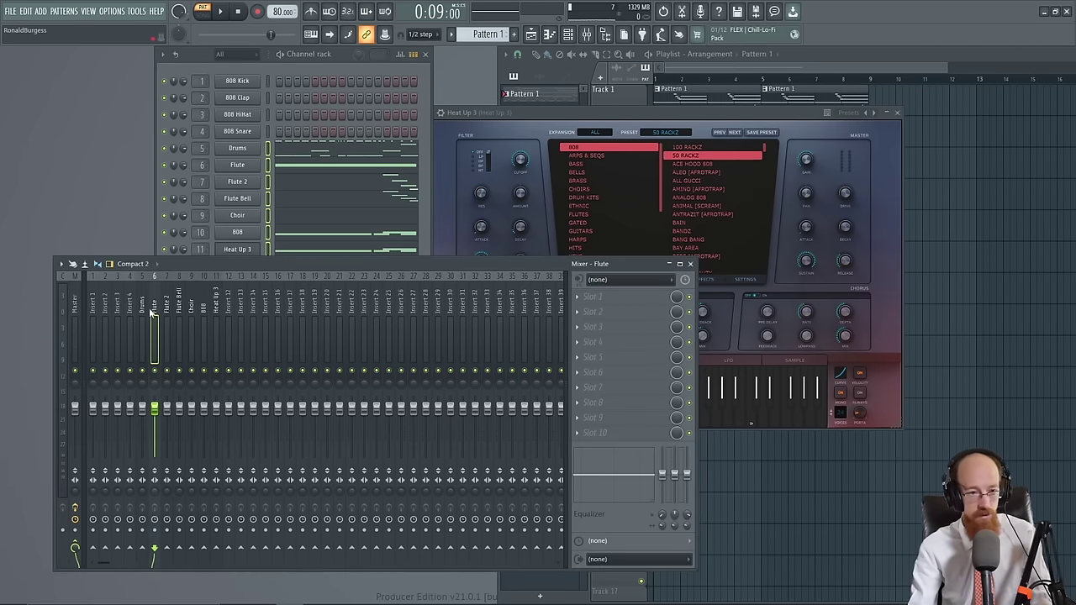
Lower the Heat Up 3 mixer track and bring the 808 track to about 77% volume while playing the pattern
left_click(215, 315)
mouse_move(217, 409)
left_mouse_down()
mouse_move(216, 423)
mouse_move(205, 418)
left_mouse_up()
key("space")
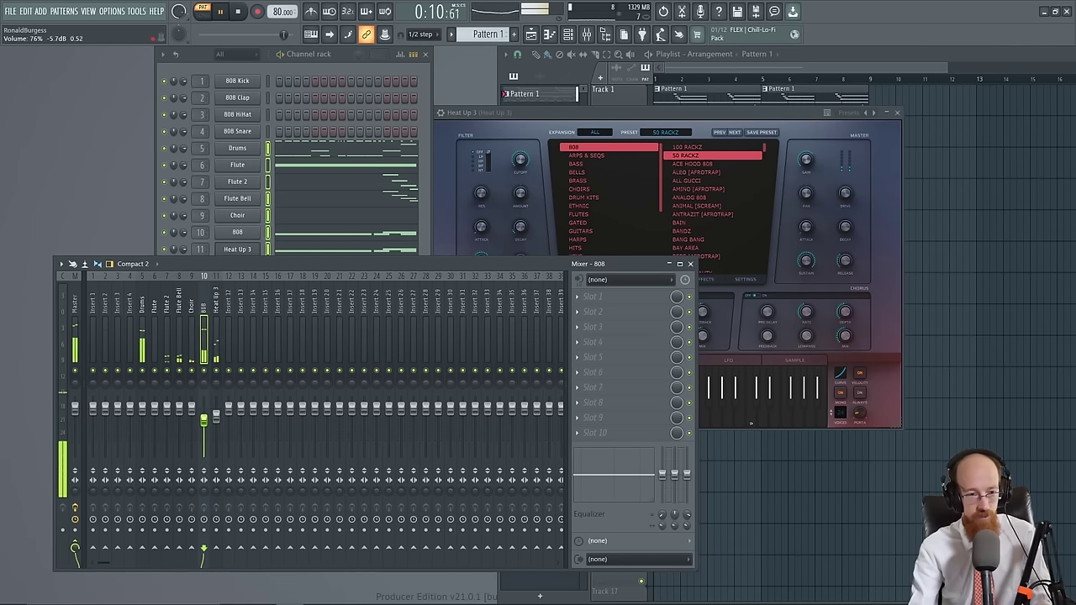
left_click(203, 419)
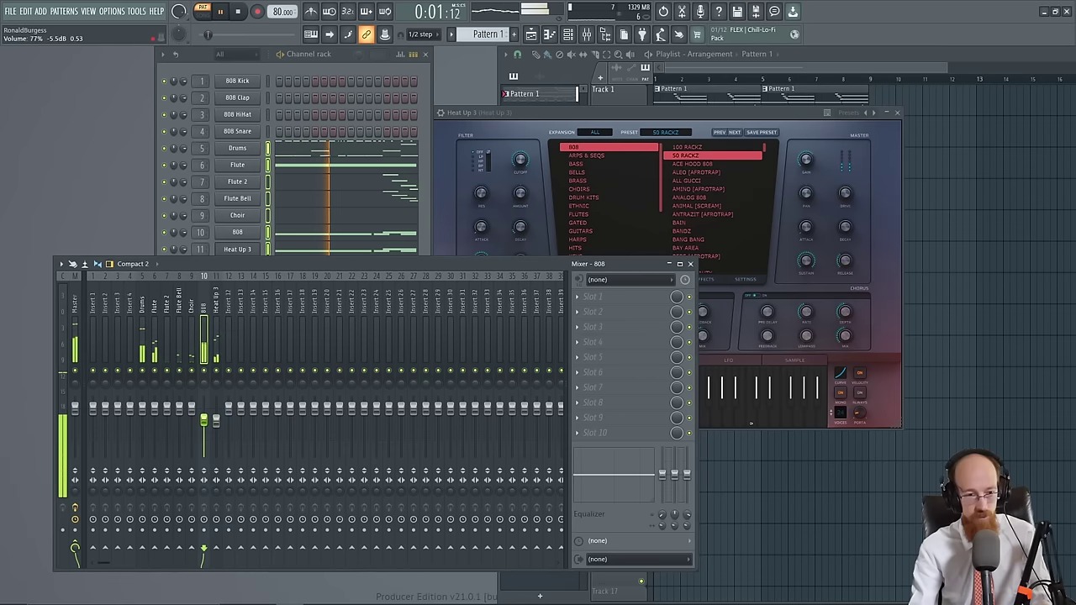
left_click(216, 419)
left_click(203, 420)
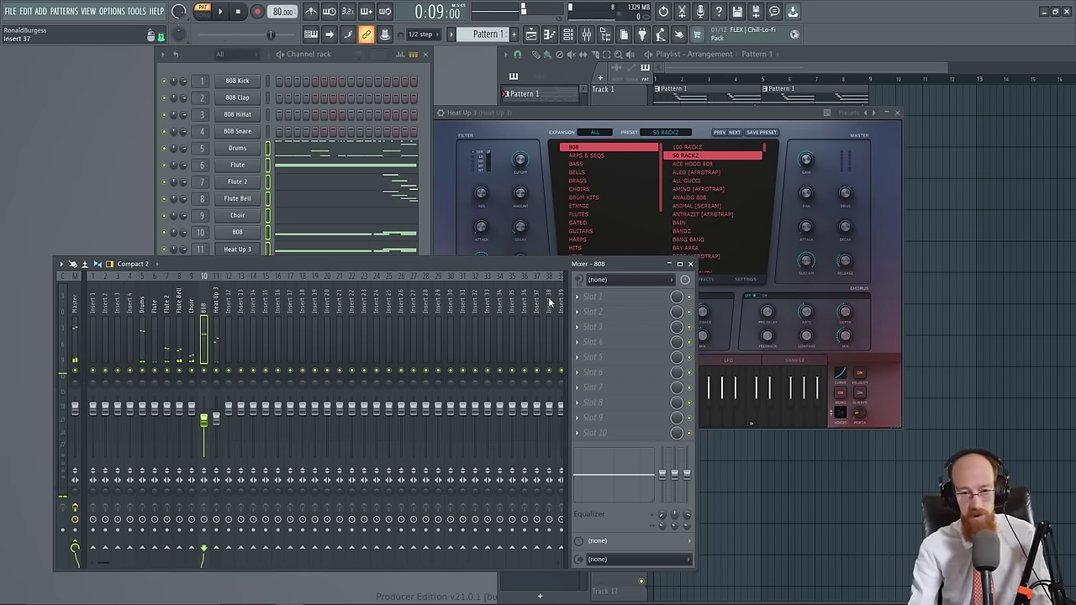
Insert WaveShaper on the 808 mixer track, bend its curve upward to 22% tension and add a point low on the curve
key("F8")
type("wa")
left_click(1048, 371)
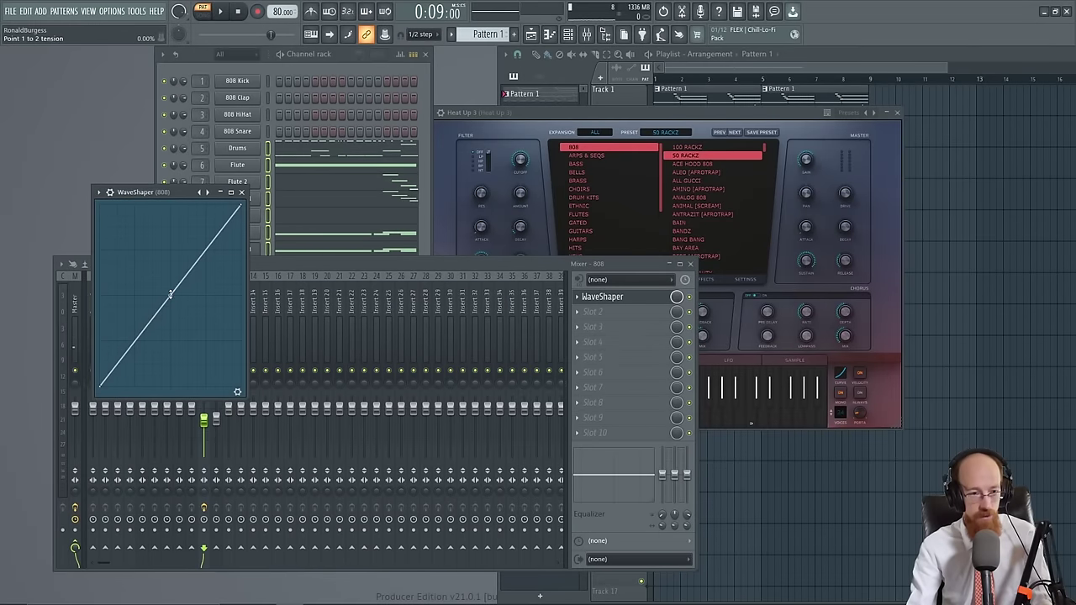
left_click_drag(170, 294, 171, 236)
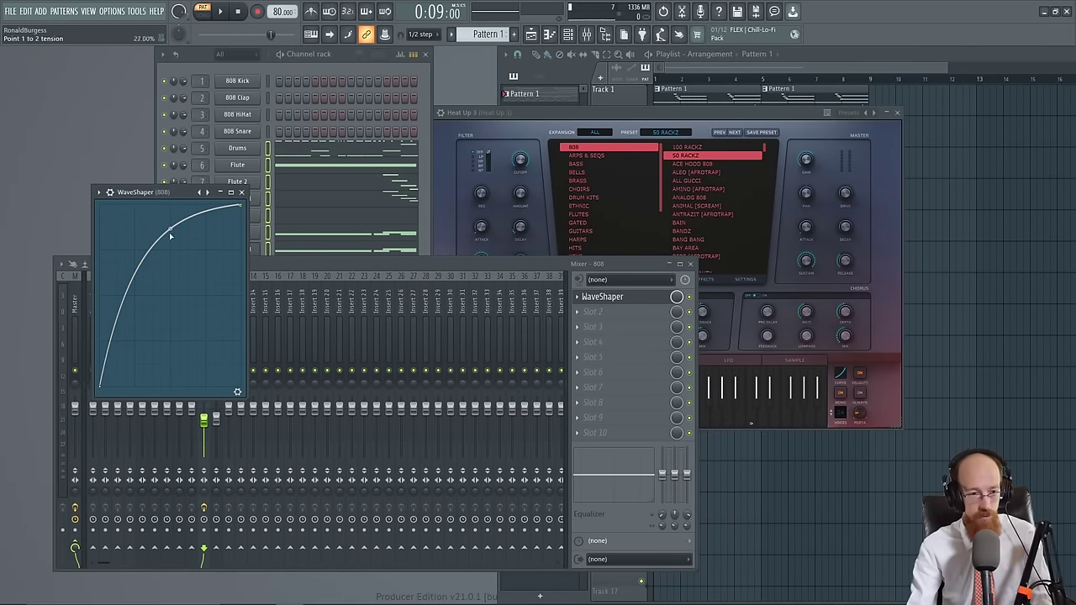
right_click(119, 329)
Lower the 808 mixer track slightly during playback and close the WaveShaper and Heat Up 3 windows
key("space")
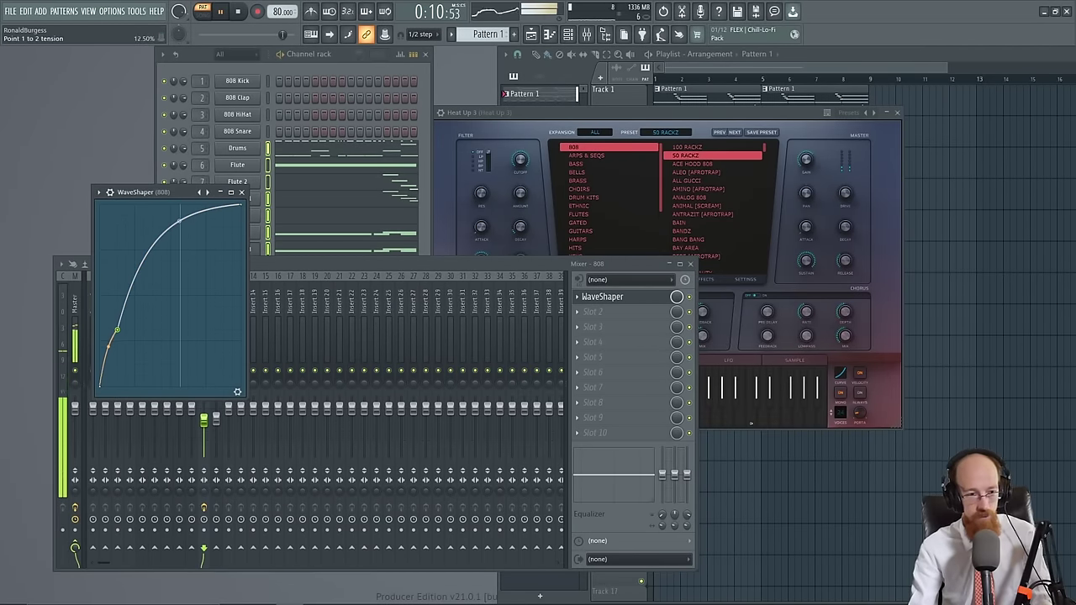
left_click_drag(204, 419, 204, 424)
left_click(242, 192)
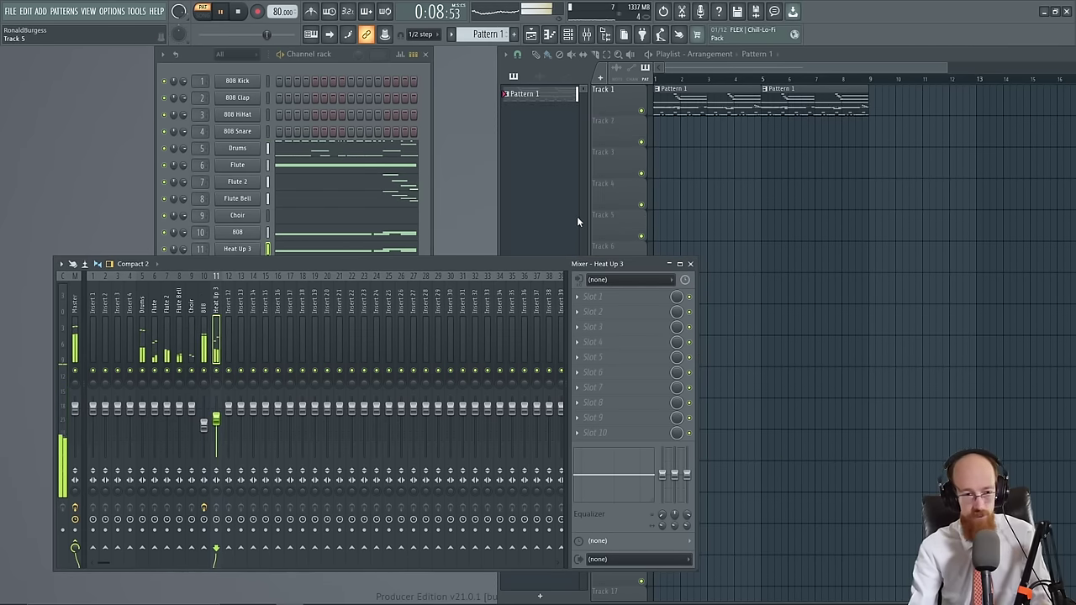
key("space")
Add another Heat Up 3 channel and load the ATMOS [GRIME] preset from its KEYS category
left_click(153, 317)
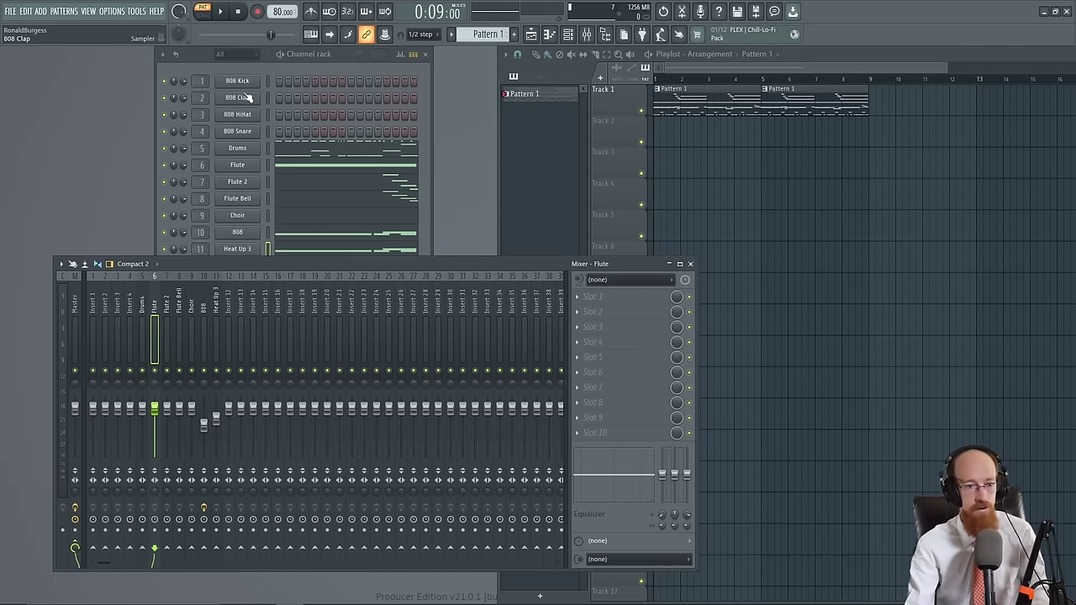
left_click(284, 67)
left_click(231, 277)
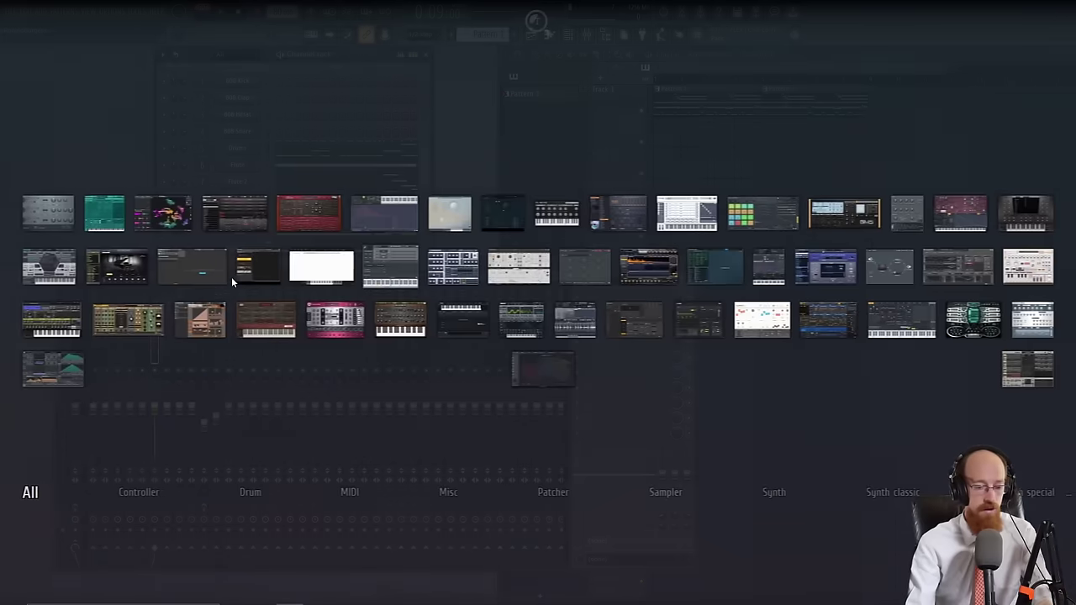
left_click(1031, 216)
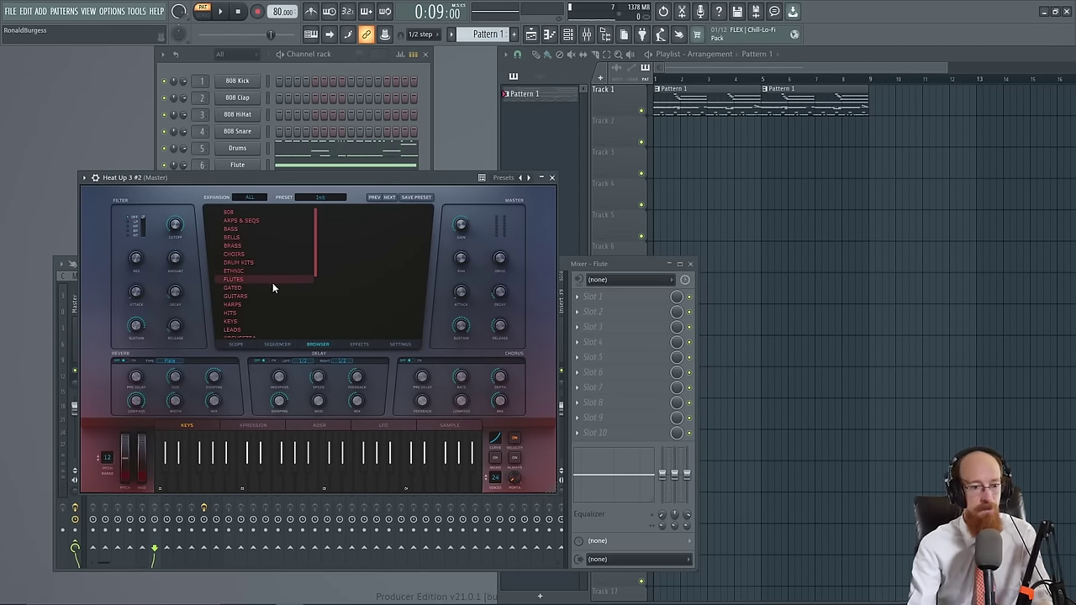
scroll(265, 269, "down", 1)
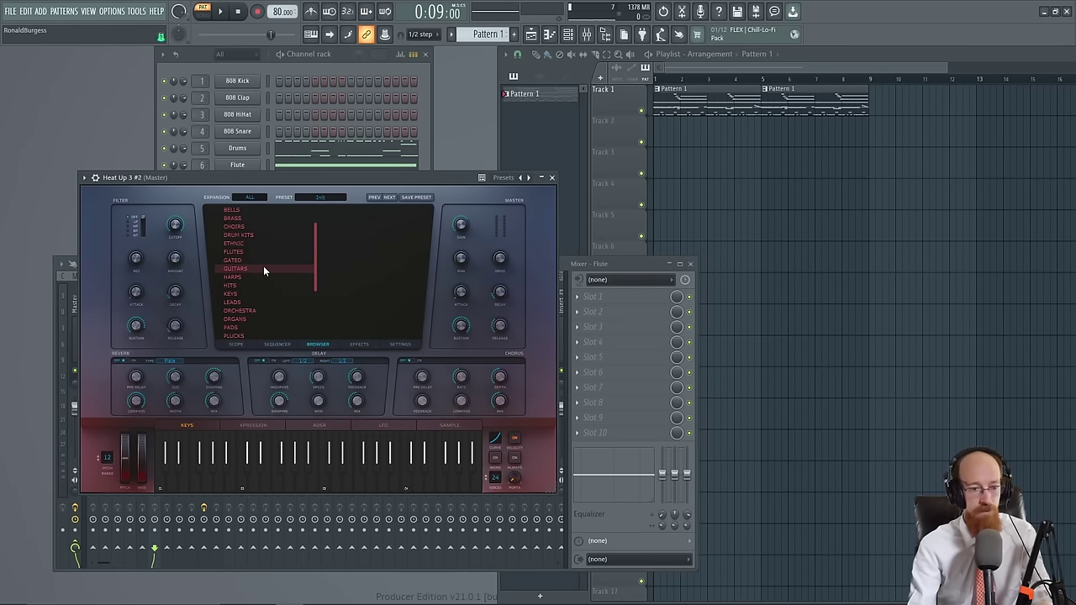
left_click(254, 292)
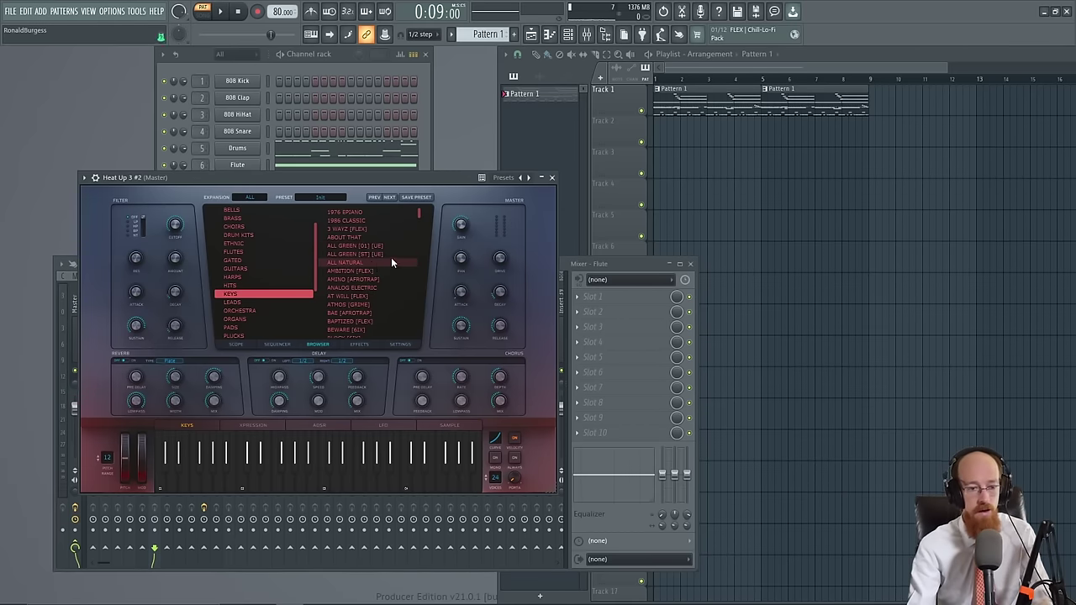
scroll(391, 261, "down", 1)
left_click(376, 278)
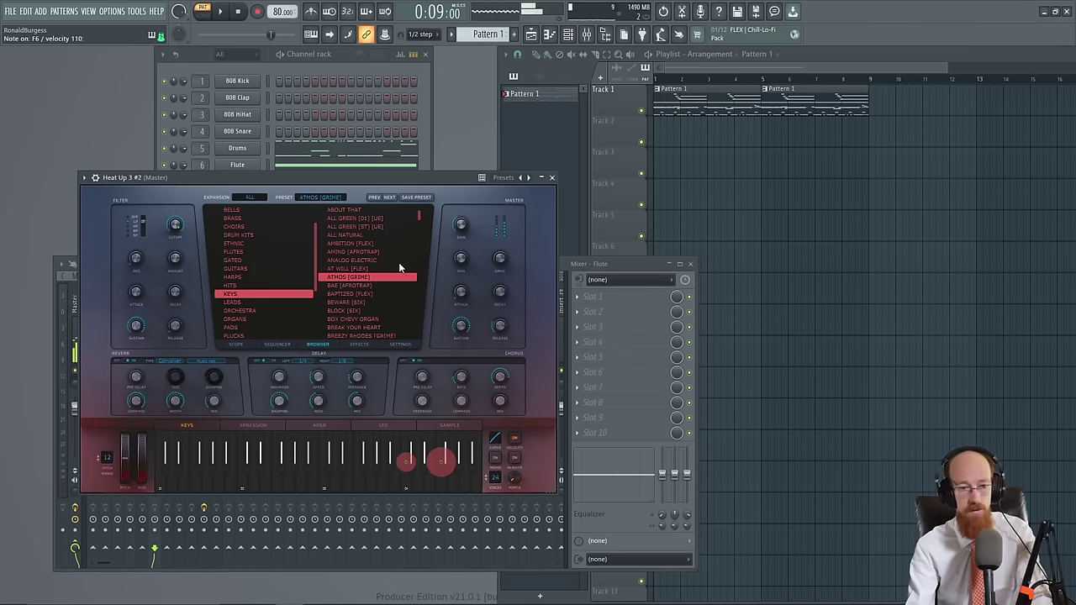
Reopen the Heat Up 3 #2 plugin to look over its preset categories, leaving its window closed
left_click(552, 177)
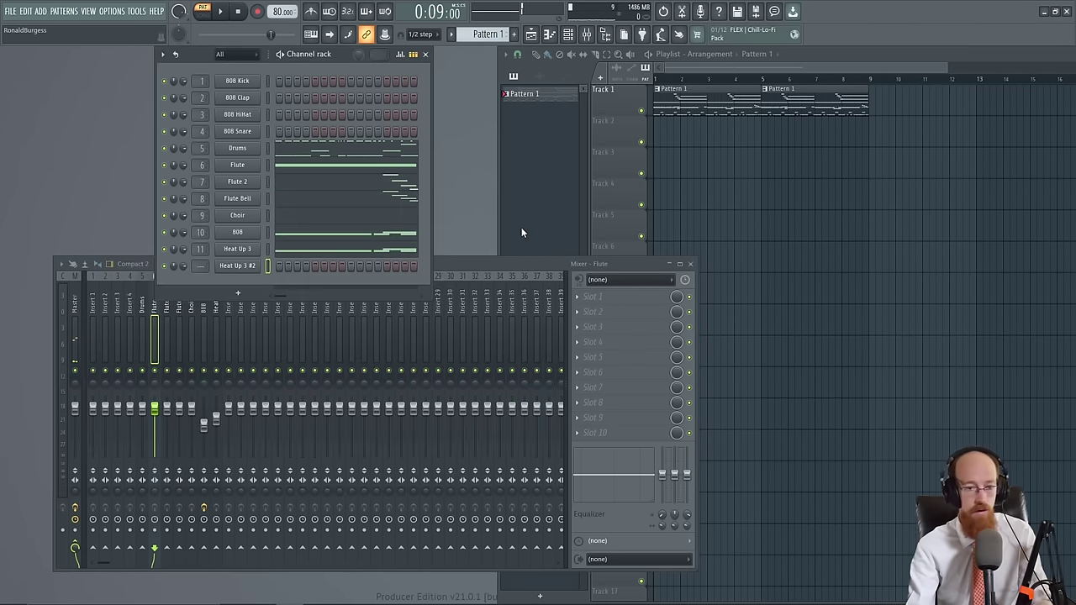
left_click(235, 268)
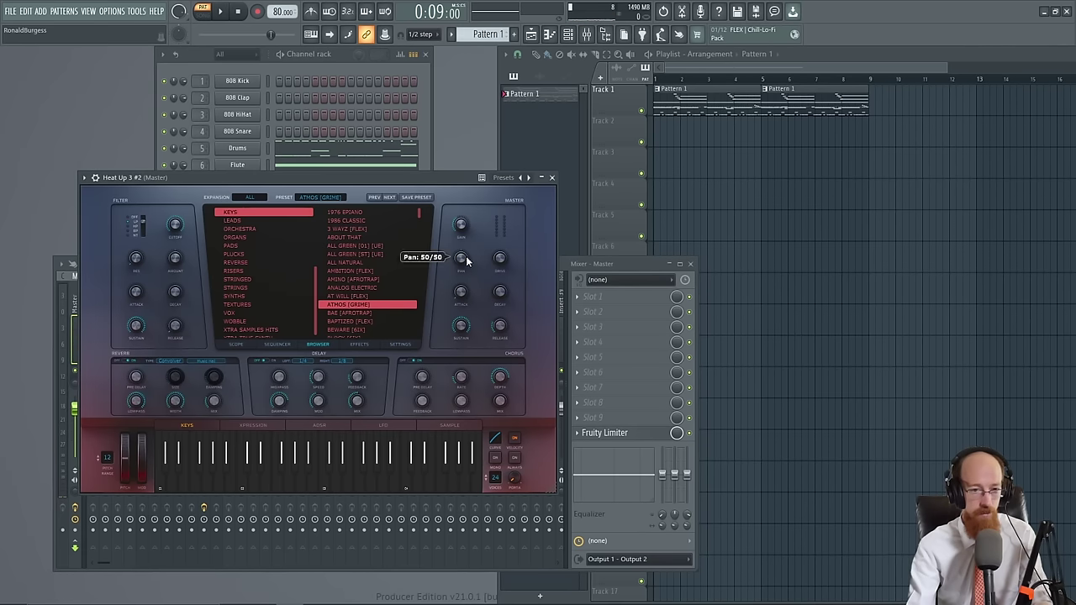
left_click(552, 178)
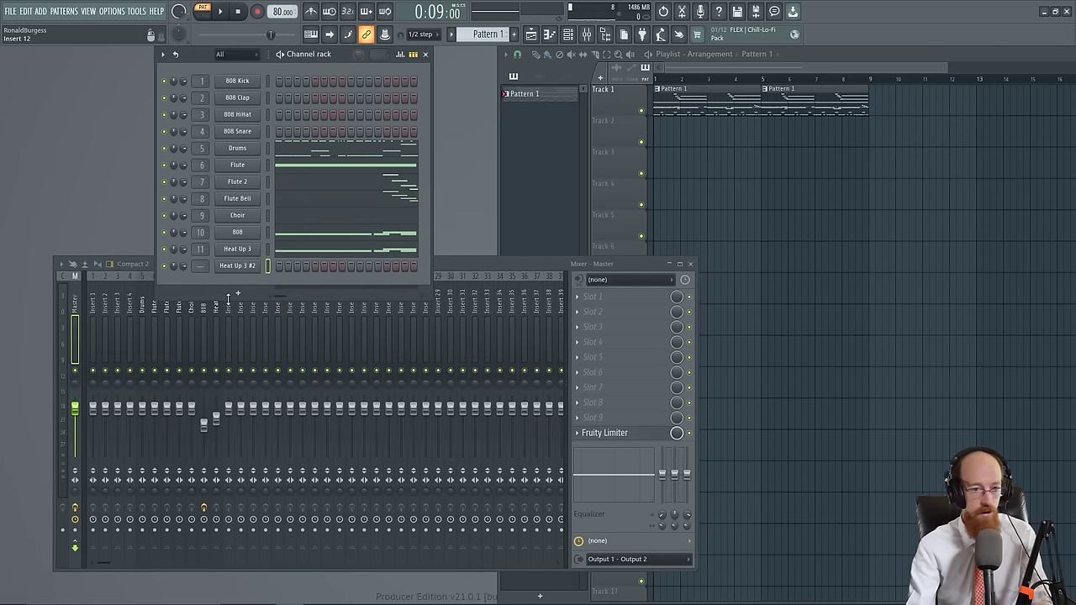
Show the Heat Up 3 #2 notes in the piano roll and draw a C4 note nearly two bars long from bar 1
right_click(246, 272)
left_click(268, 267)
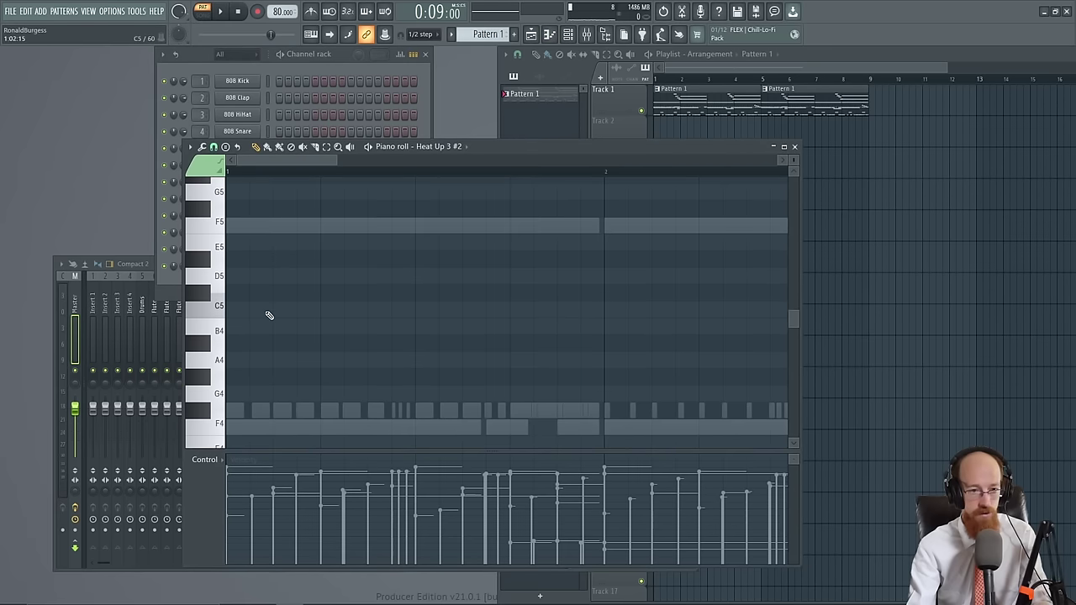
scroll(273, 315, "up", 8)
left_click_drag(794, 160, 793, 183)
scroll(264, 330, "down", 5)
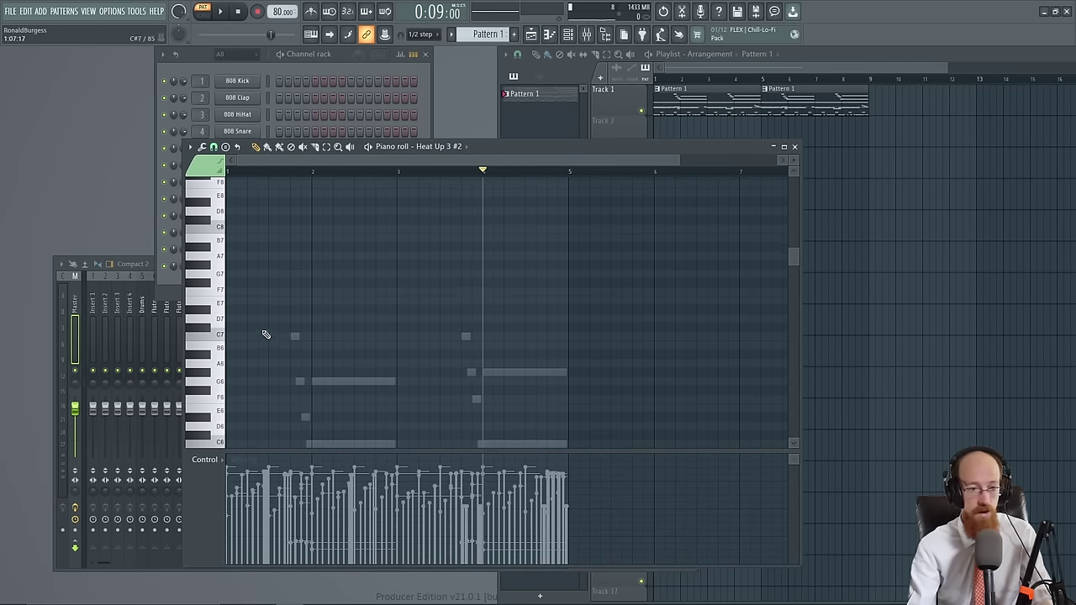
scroll(248, 331, "up", 3, "ctrl")
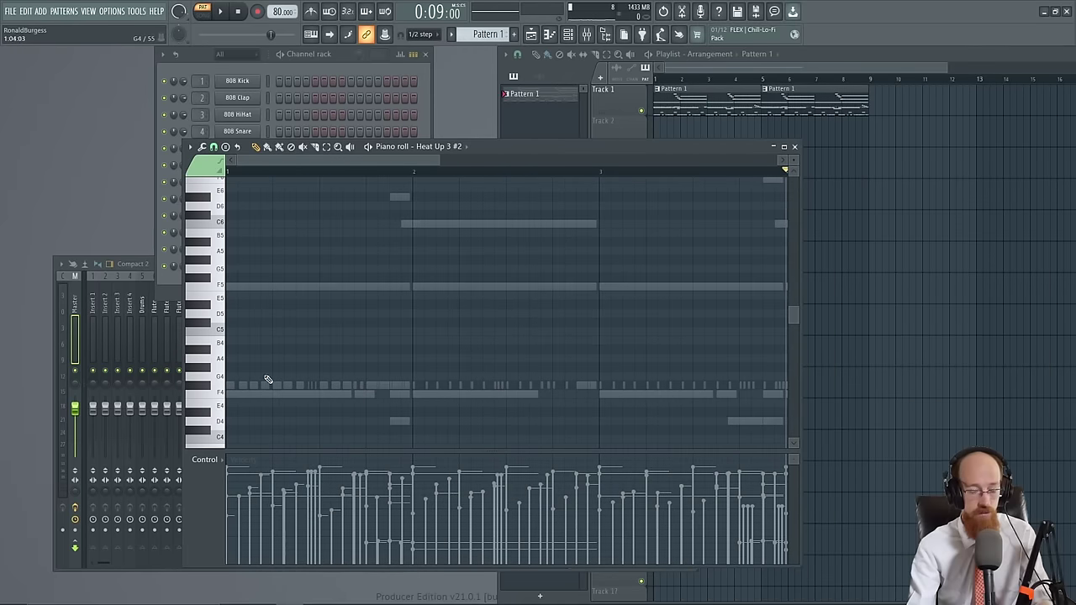
scroll(269, 374, "down", 3)
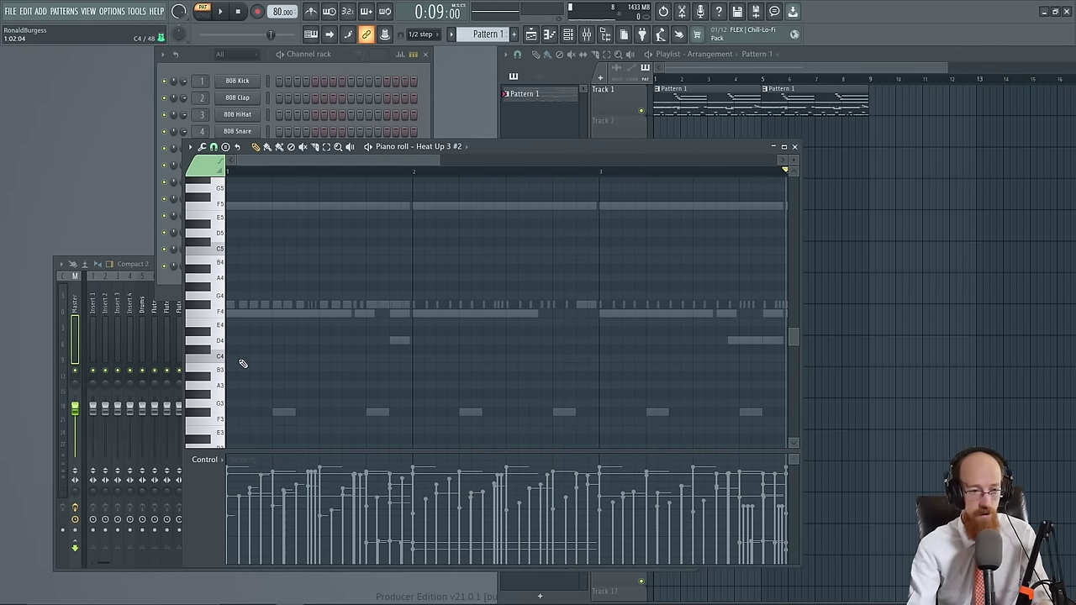
left_click(235, 359)
left_click_drag(240, 359, 593, 361)
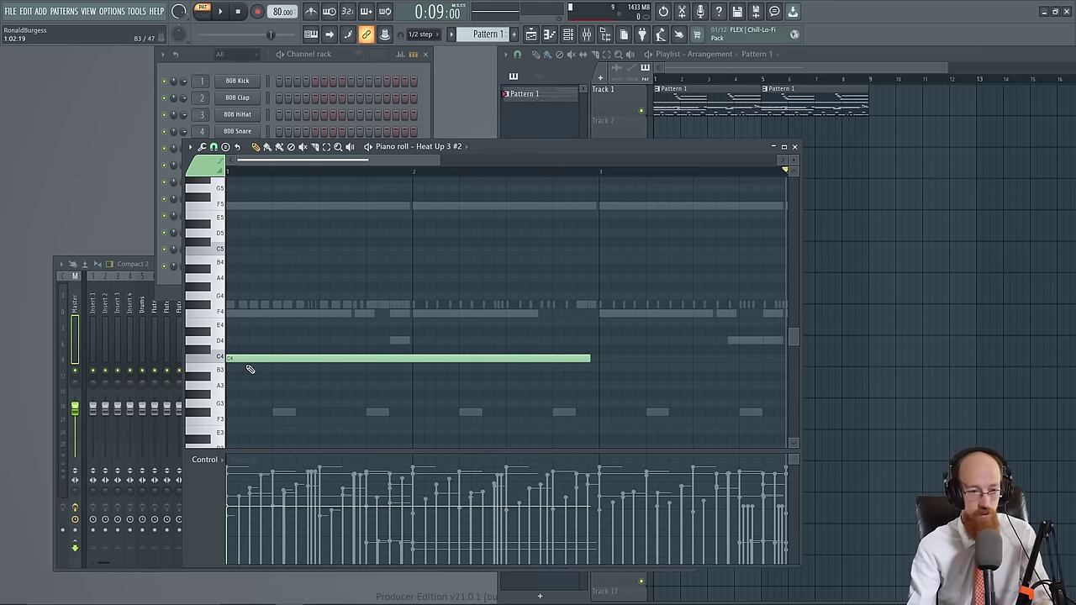
Add D#4 and G4 notes of the same length above C4 to form a C minor chord
scroll(269, 370, "up", 1, "ctrl")
scroll(278, 370, "up", 1)
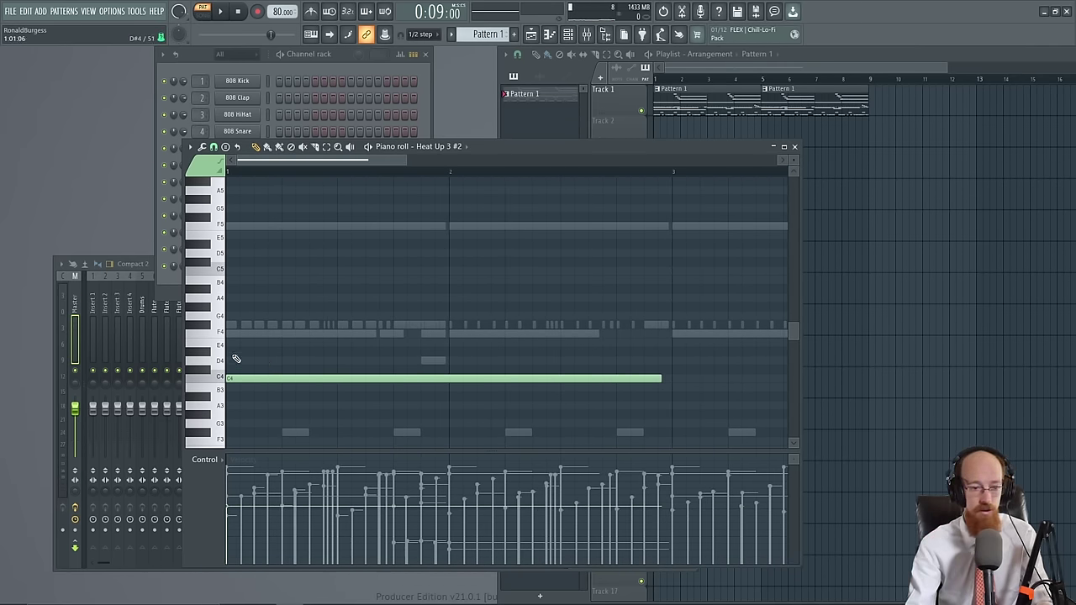
left_click(240, 351)
left_click(257, 315)
left_click_drag(269, 296, 288, 440)
key("ctrl+d")
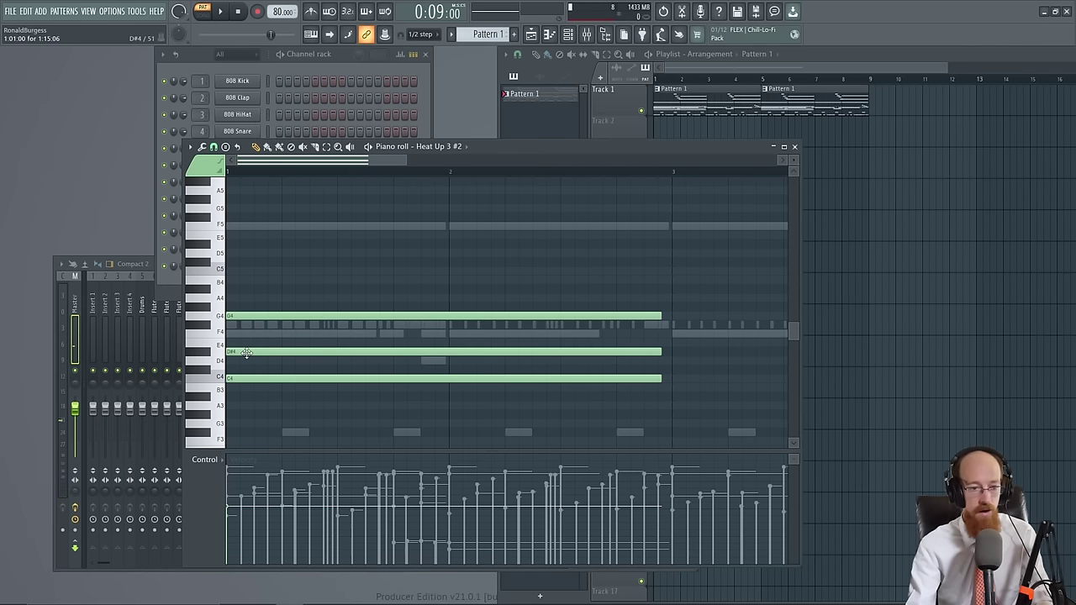
Raise the chord's D#4 note an octave to D#5 and add a C6 note on top at the same length
left_click_drag(247, 353, 268, 362)
right_click(293, 353)
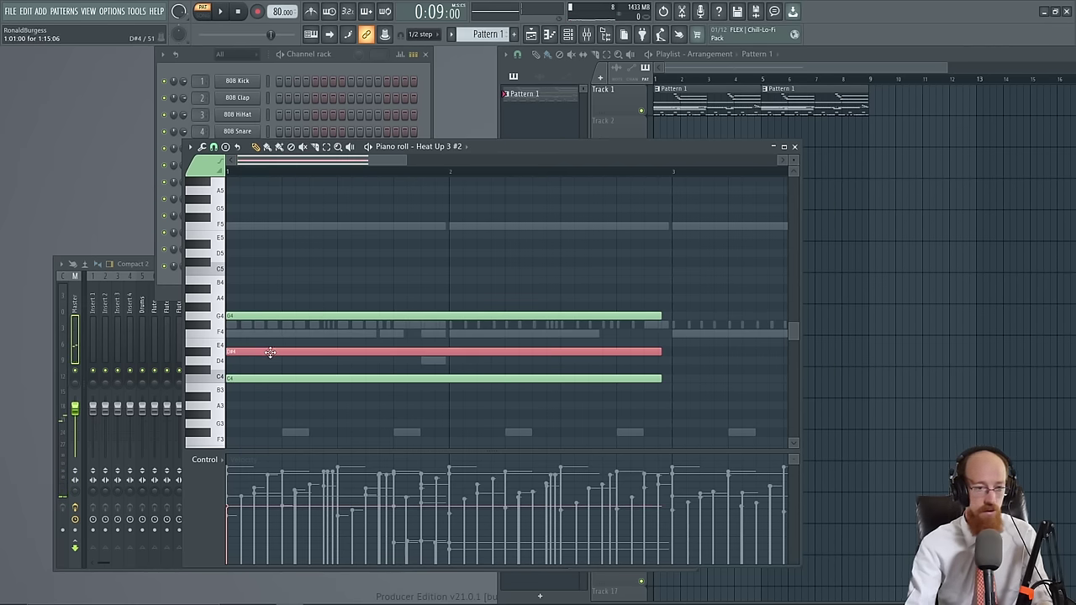
key("ctrl+Up")
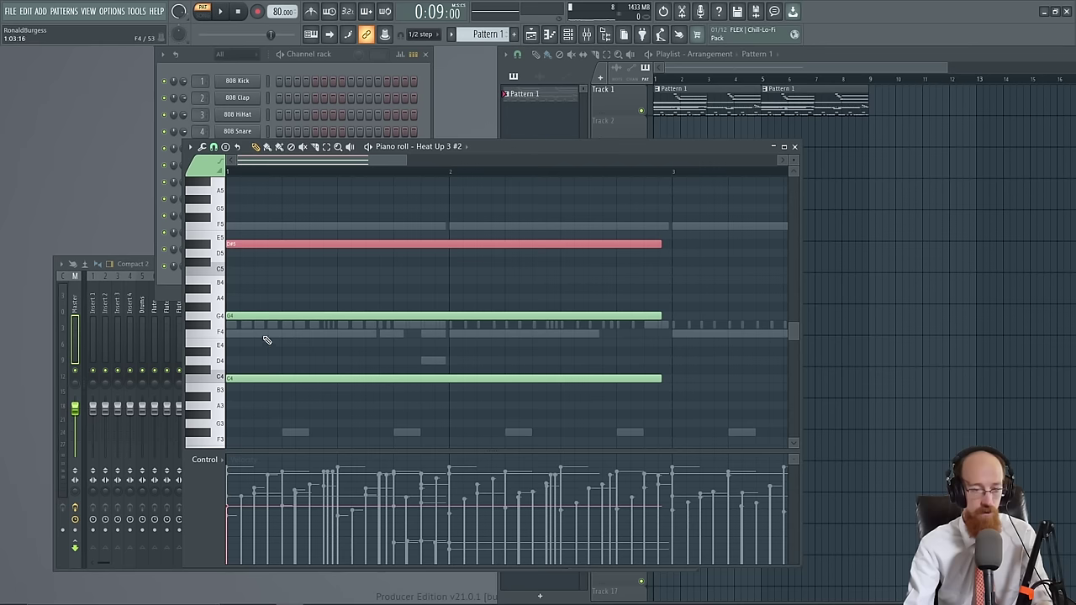
left_click(266, 377)
scroll(255, 334, "up", 3)
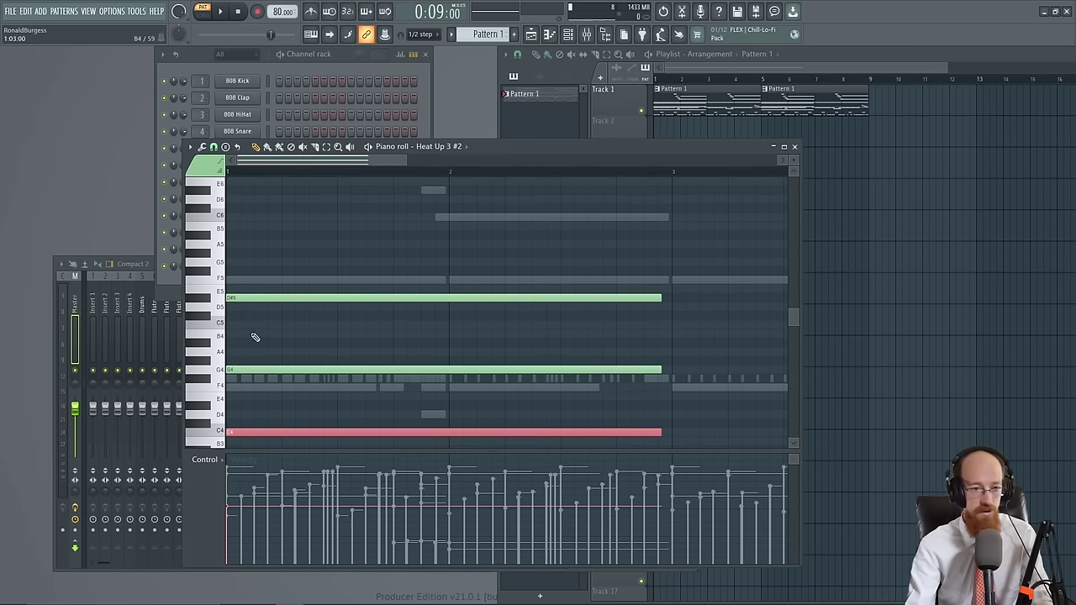
scroll(235, 257, "up", 2)
left_click(231, 244)
scroll(297, 373, "down", 3)
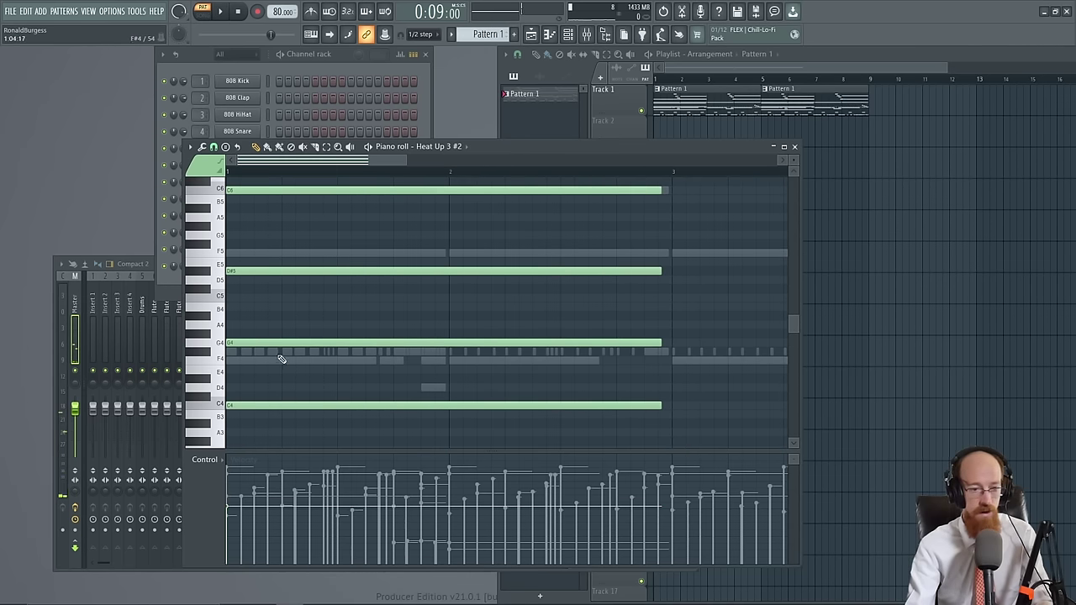
Raise the C4 note's velocity to about 63% and slightly adjust the velocity of the G4 and D#5 notes
left_click_drag(259, 183, 298, 409)
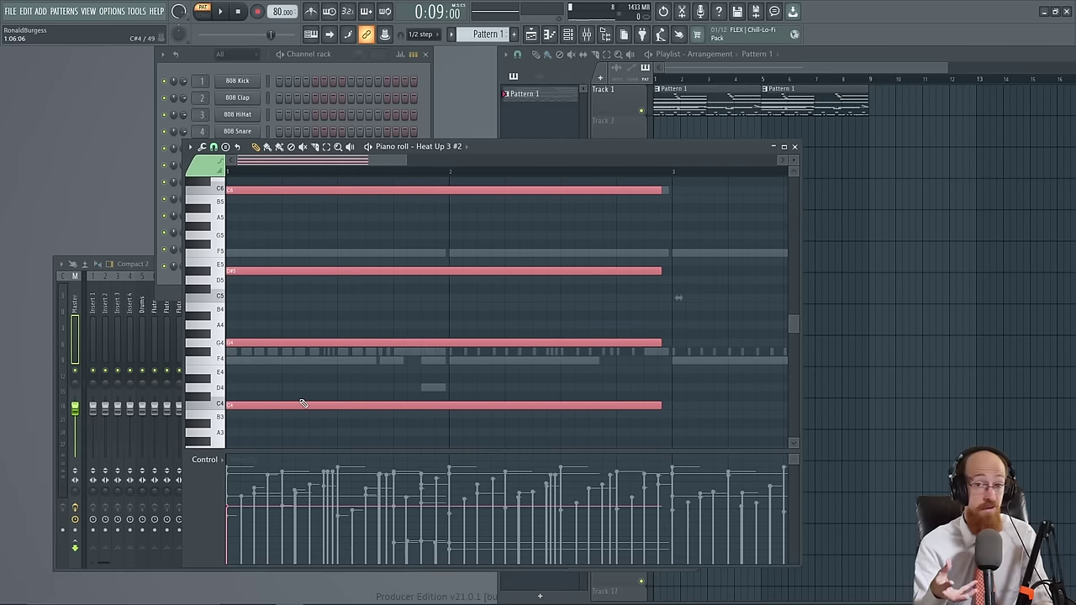
left_click(303, 405)
left_click_drag(232, 507, 237, 499)
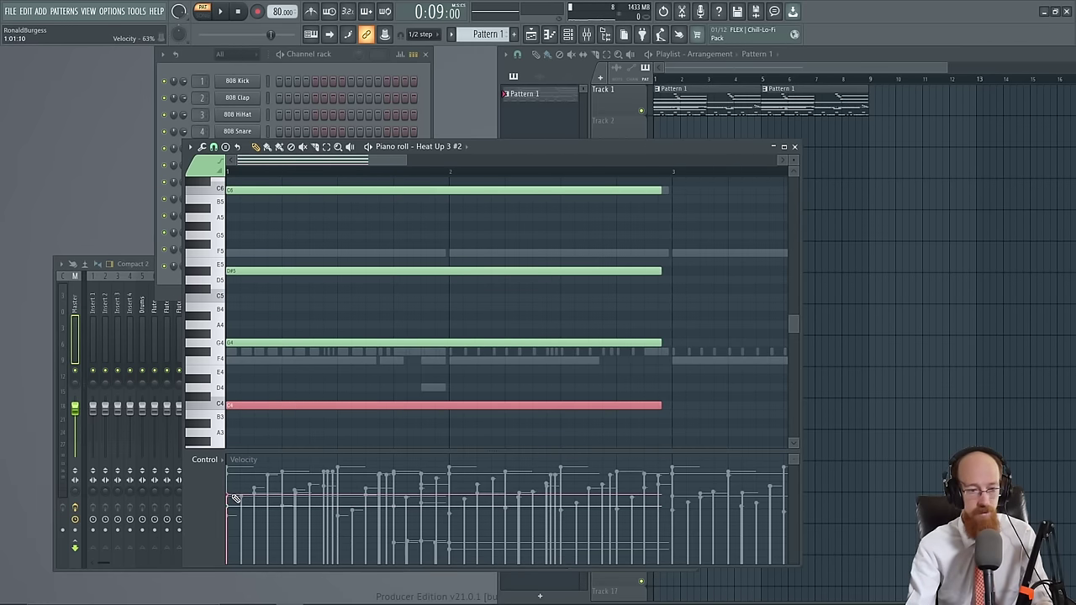
left_click(256, 344)
left_click(288, 270, "shift")
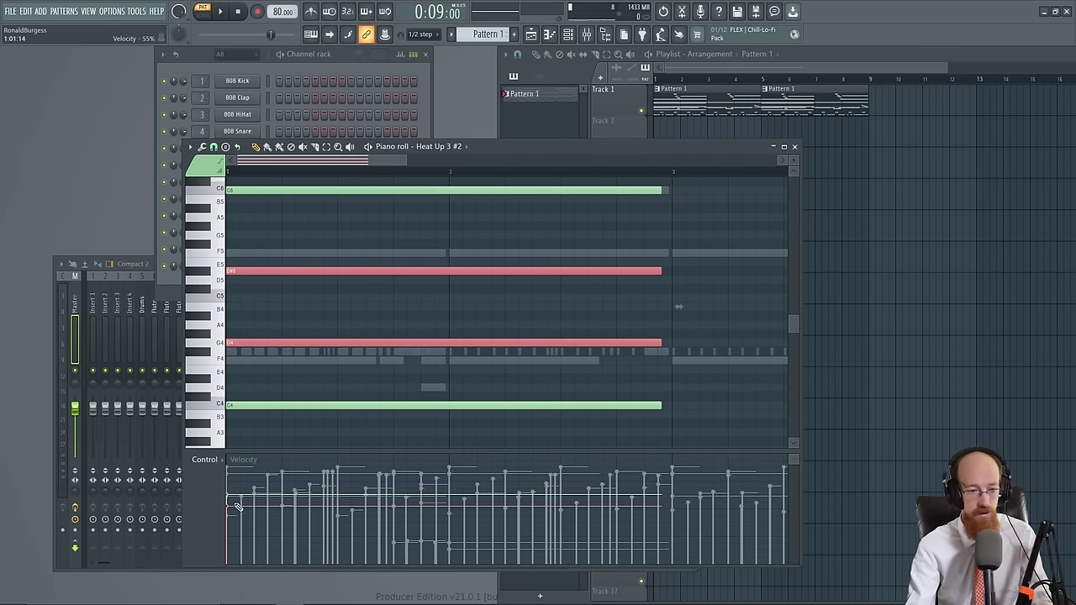
left_click_drag(234, 507, 234, 508)
left_click(285, 190)
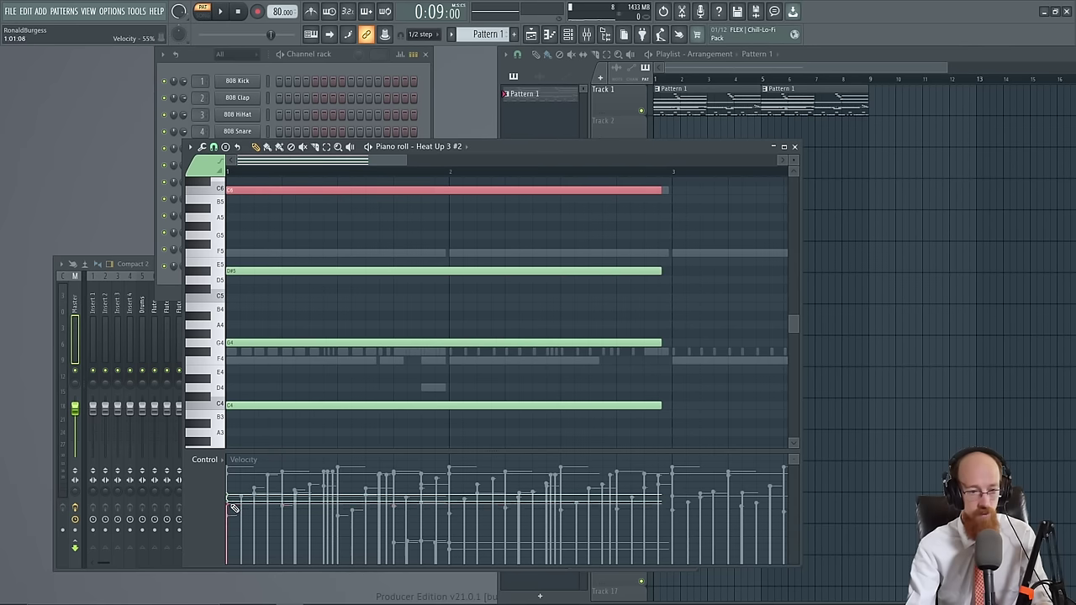
Switch playback to song mode and play the arrangement from the start to audition the chord with the beat
key("space")
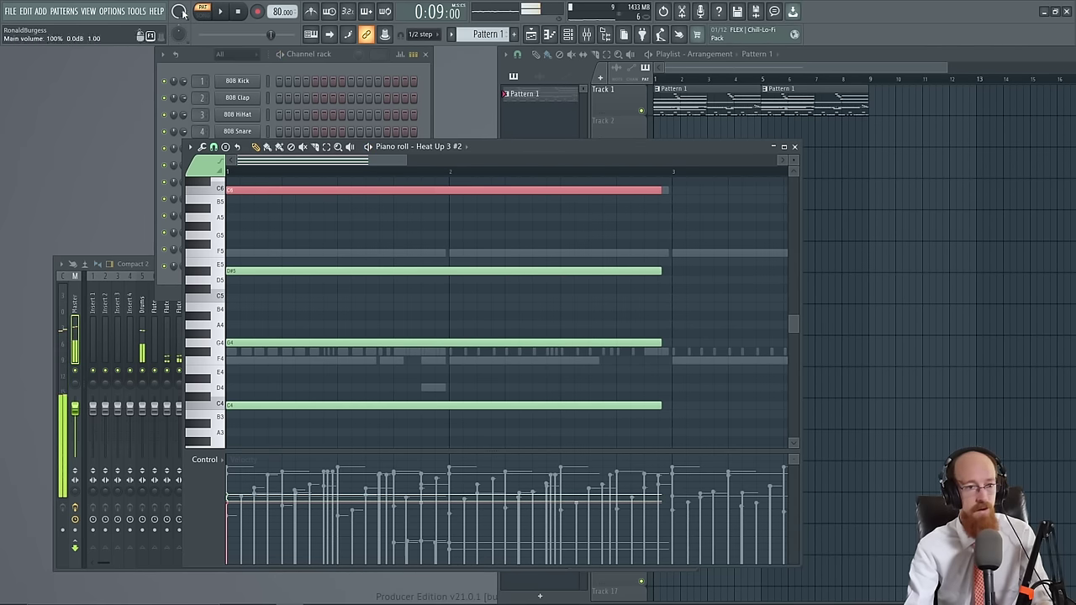
left_click(696, 87)
key("l")
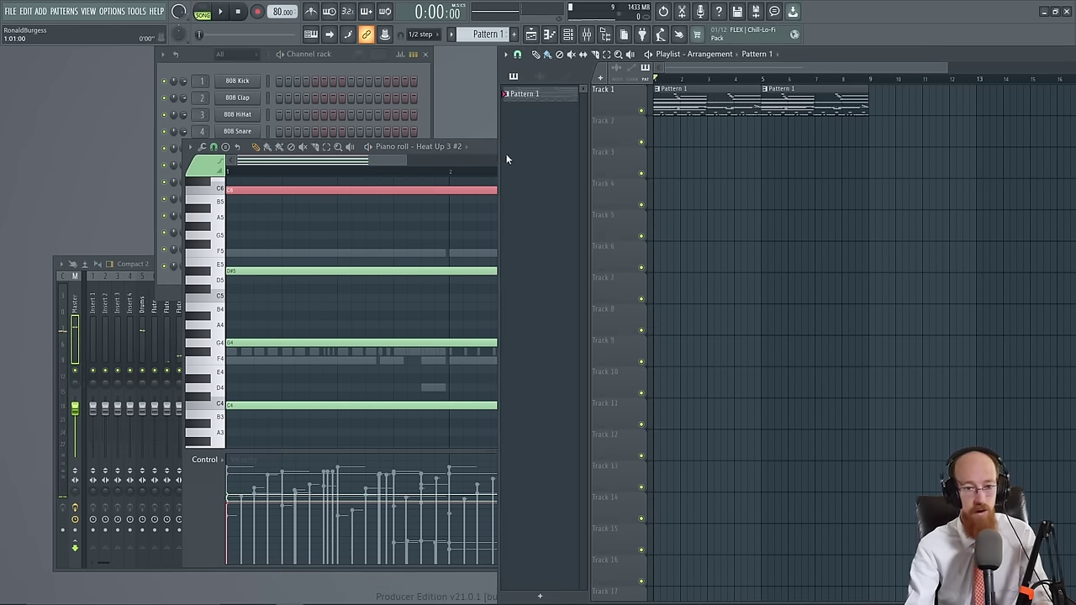
key("space")
left_click(412, 147)
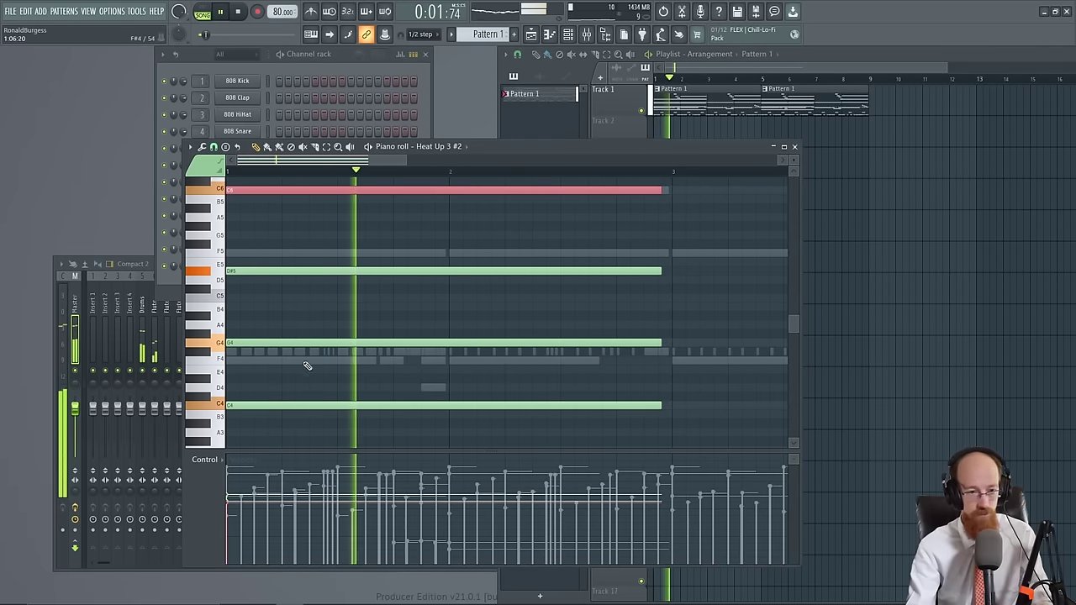
key("space")
Transpose the whole chord up an octave and move it further up so its lowest note is F5
key("ctrl+a")
key("ctrl+Up")
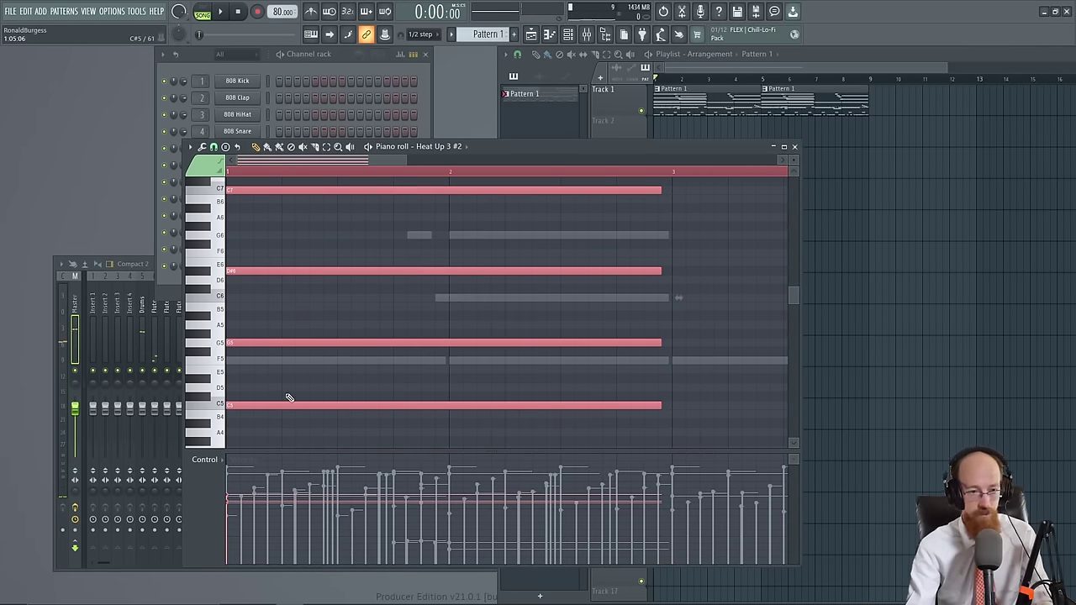
scroll(420, 395, "down", 3)
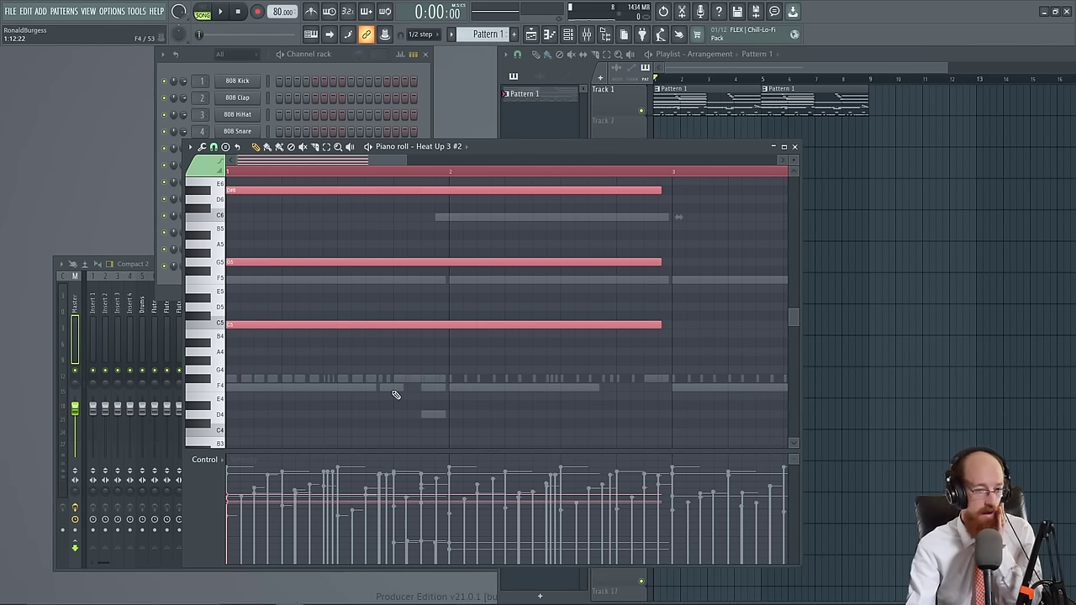
scroll(389, 388, "up", 2)
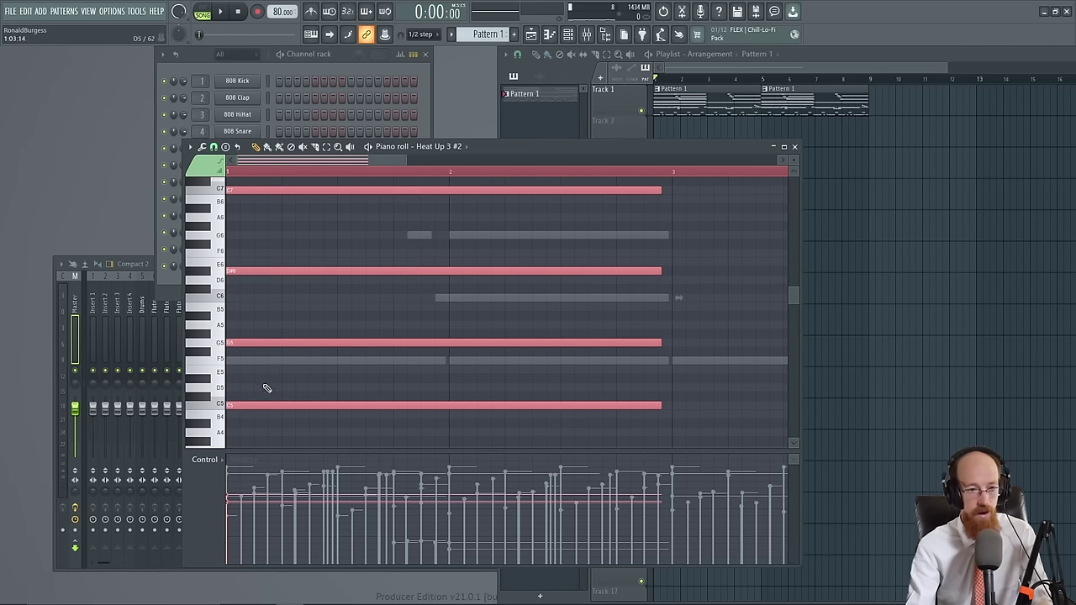
scroll(279, 395, "up", 1)
left_click_drag(271, 433, 271, 388)
scroll(273, 389, "up", 1)
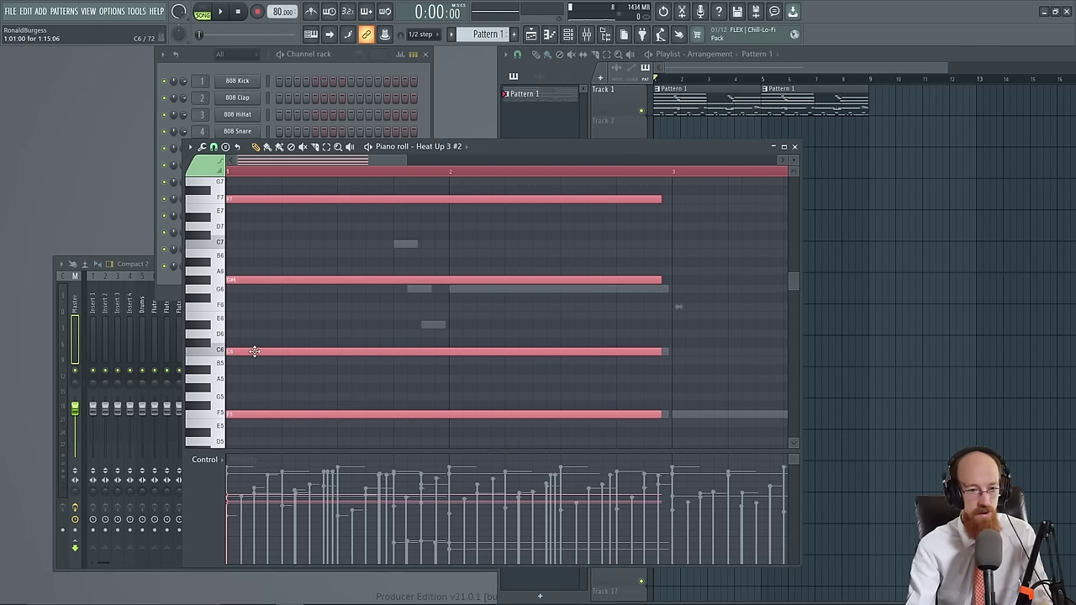
Lower the chord's top F7 note an octave to F6 and play the arrangement to hear the new voicing
left_click(270, 280)
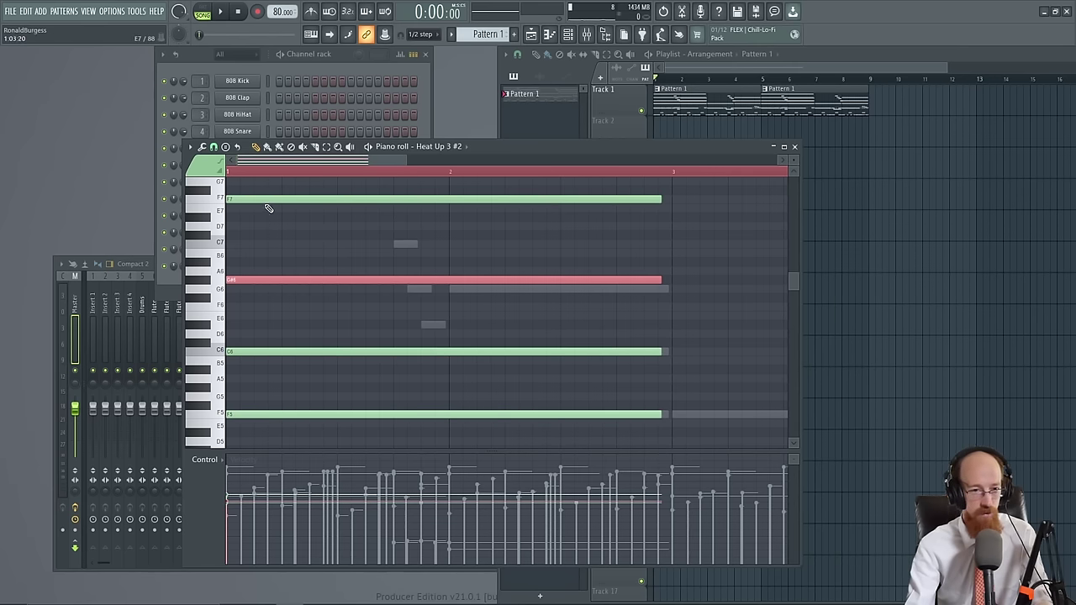
left_click(246, 198)
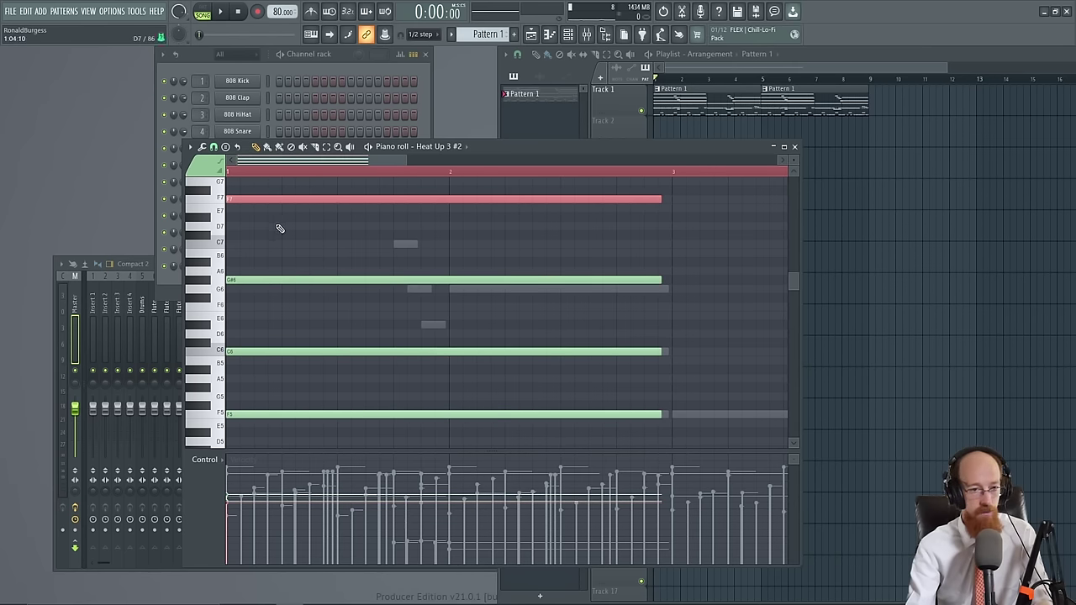
key("ctrl+Down")
key("space")
scroll(391, 277, "down", 4)
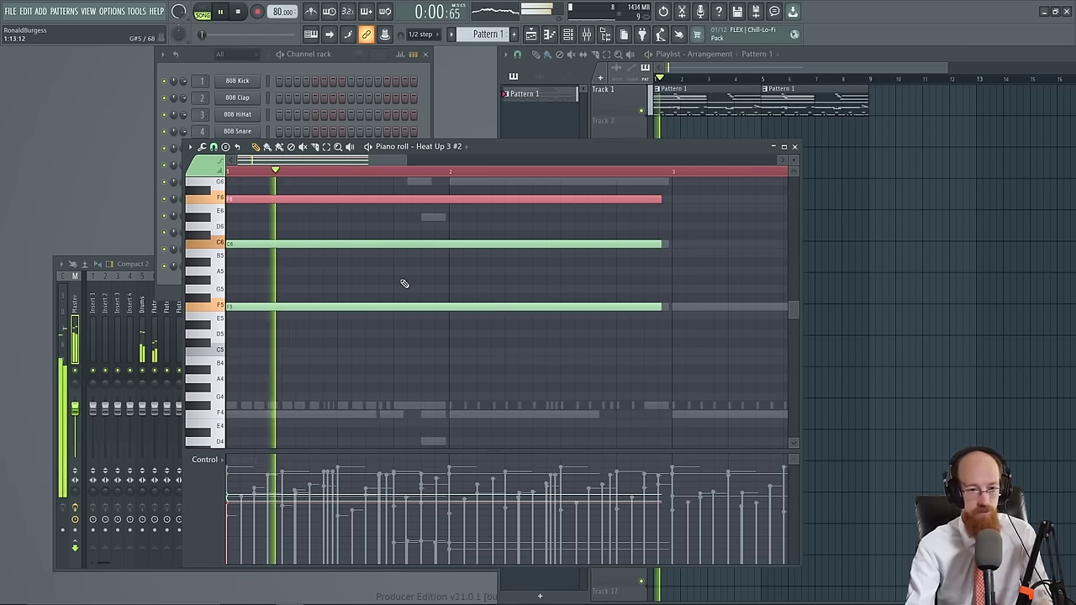
scroll(495, 319, "up", 2)
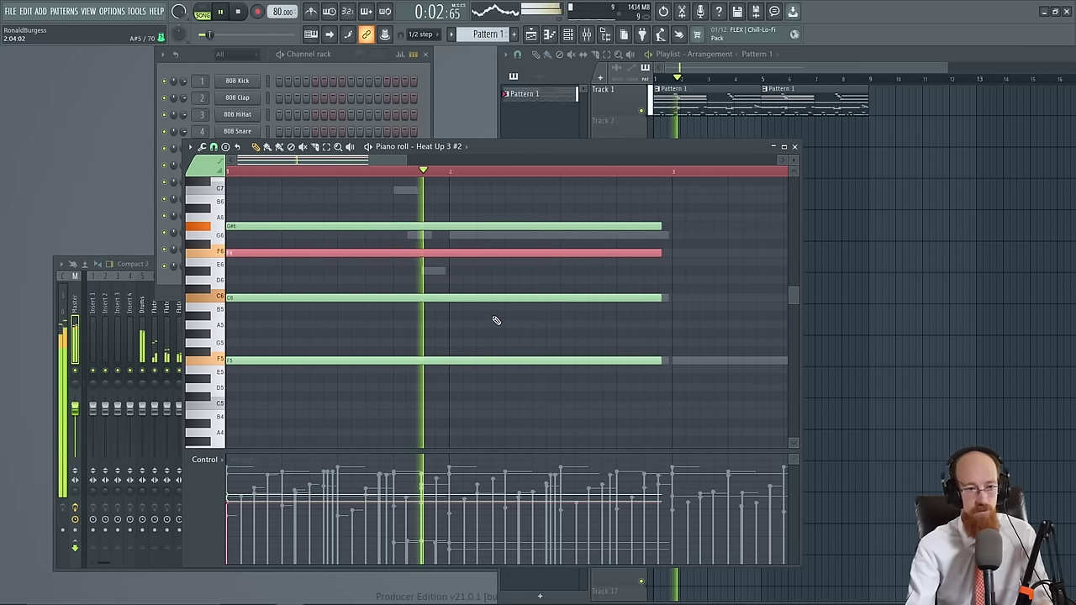
key("space")
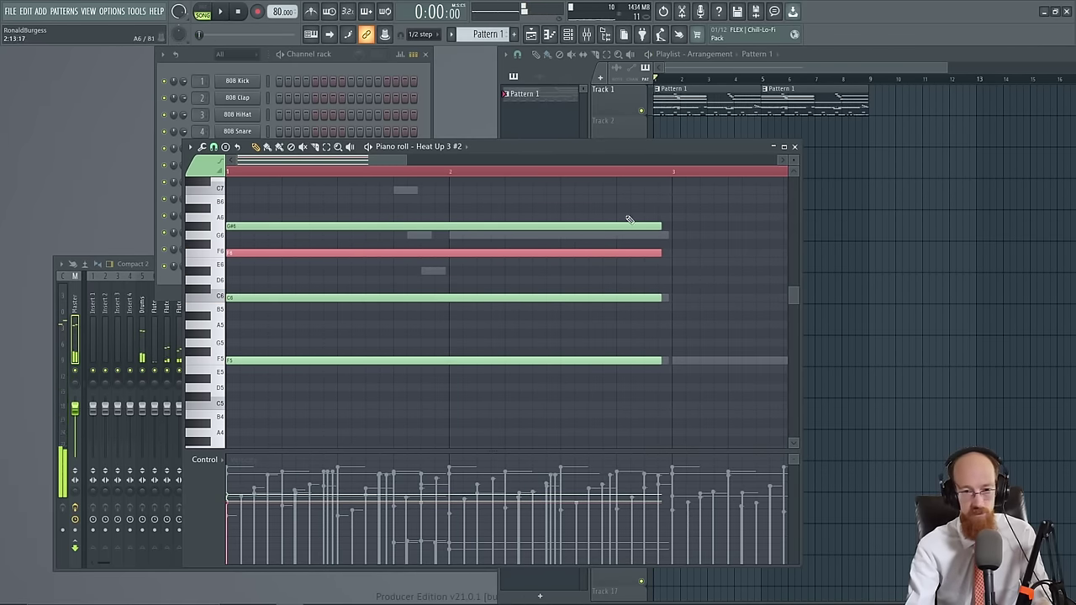
Duplicate the four-note chord so the copy starts at bar 3, and deselect the notes
left_click_drag(623, 205, 656, 361)
scroll(471, 361, "down", 4)
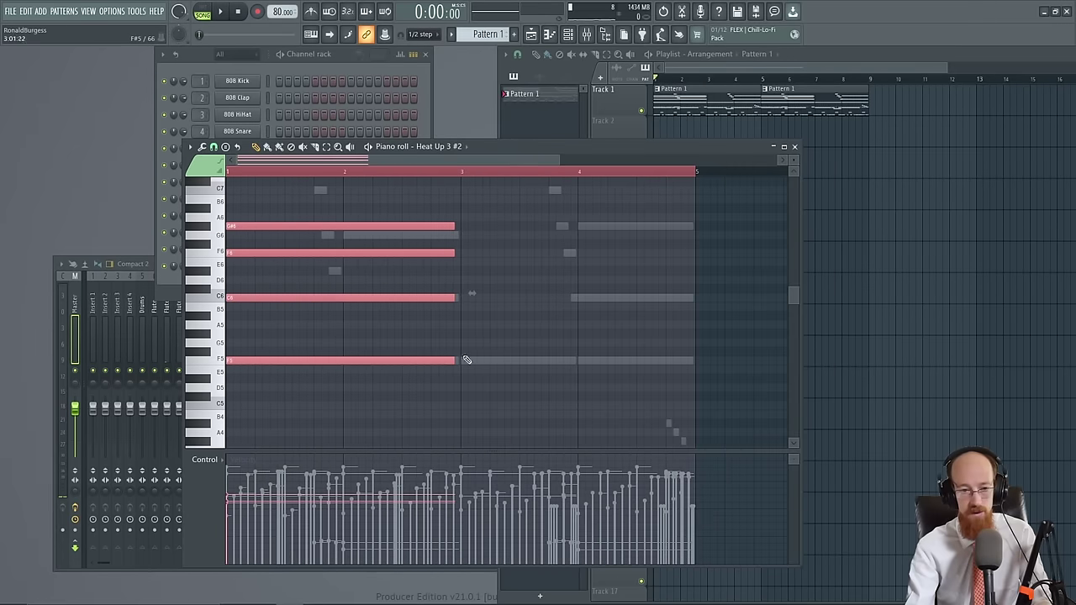
left_click_drag(413, 361, 643, 365, "shift")
left_click(580, 326, "ctrl")
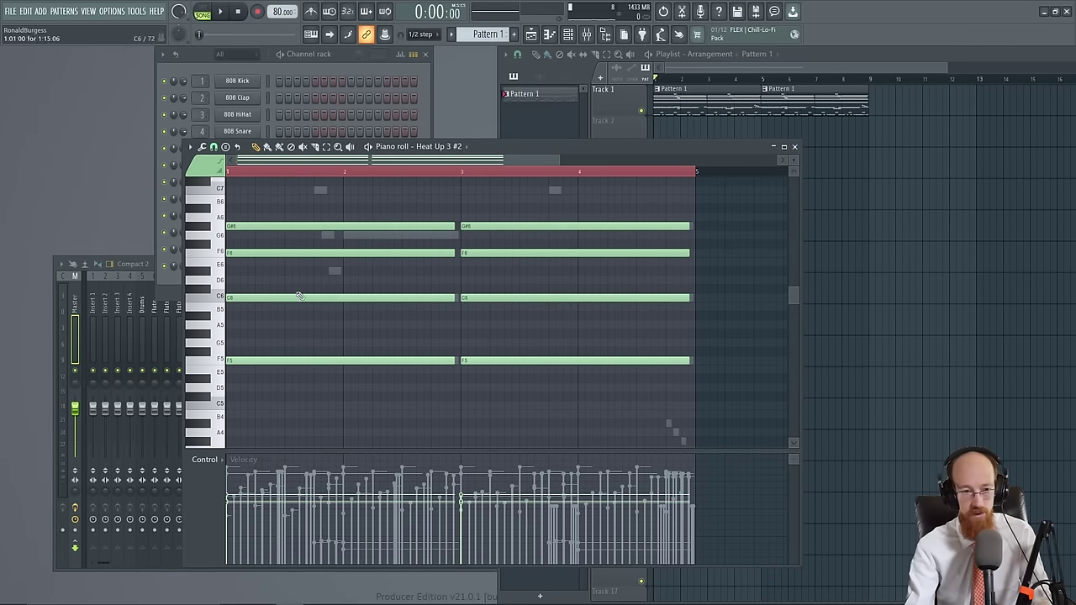
In the chord at bar 3, raise C6 an octave to C7 and lower G#6 an octave to G#5
scroll(547, 343, "up", 3)
scroll(413, 349, "up", 1)
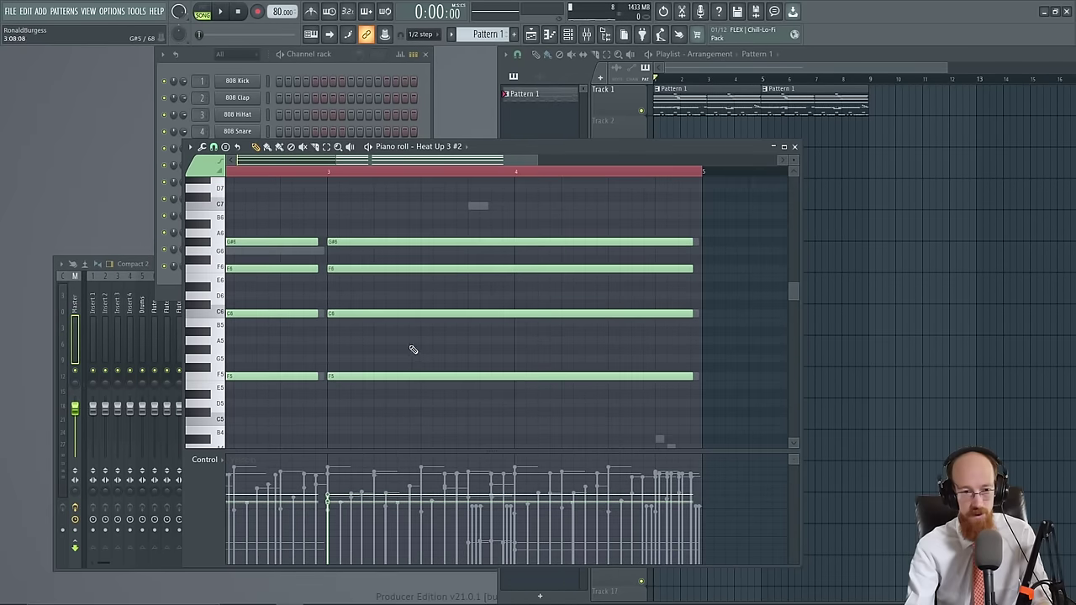
left_click(372, 241)
left_click(364, 313)
key("ctrl+Up")
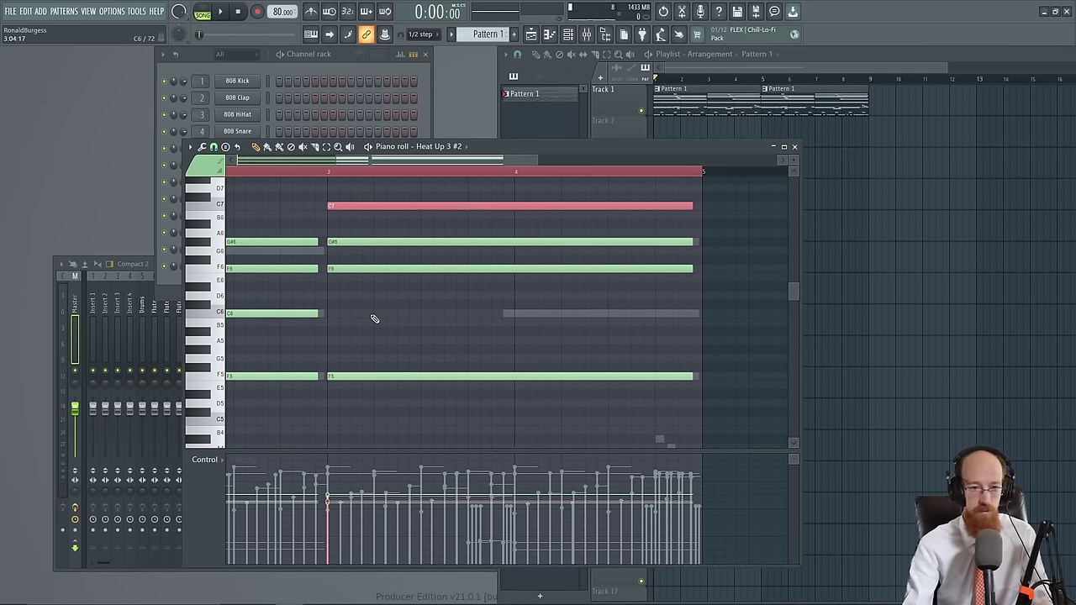
left_click(396, 243)
key("ctrl+Down")
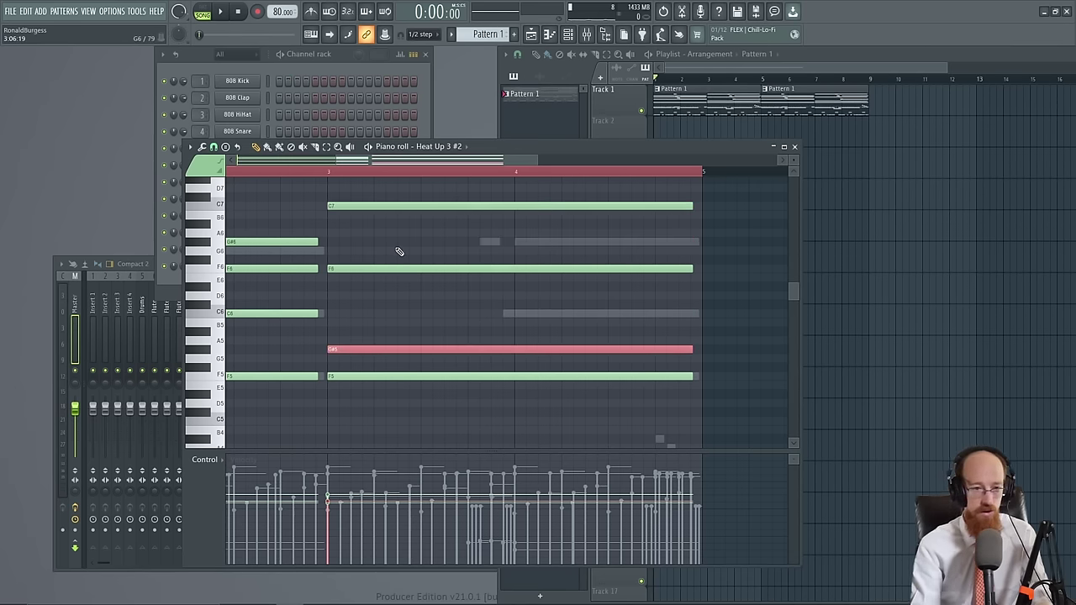
scroll(357, 286, "down", 3)
scroll(403, 292, "up", 1)
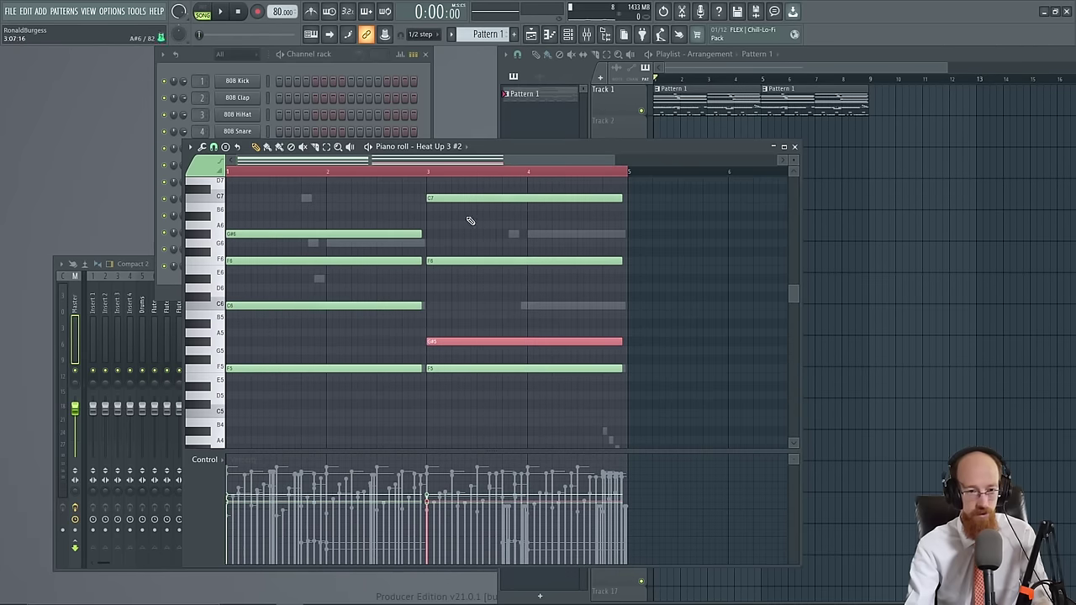
Play the arrangement to hear both sustained chords together, then stop playback with no notes selected
left_click_drag(487, 194, 490, 391)
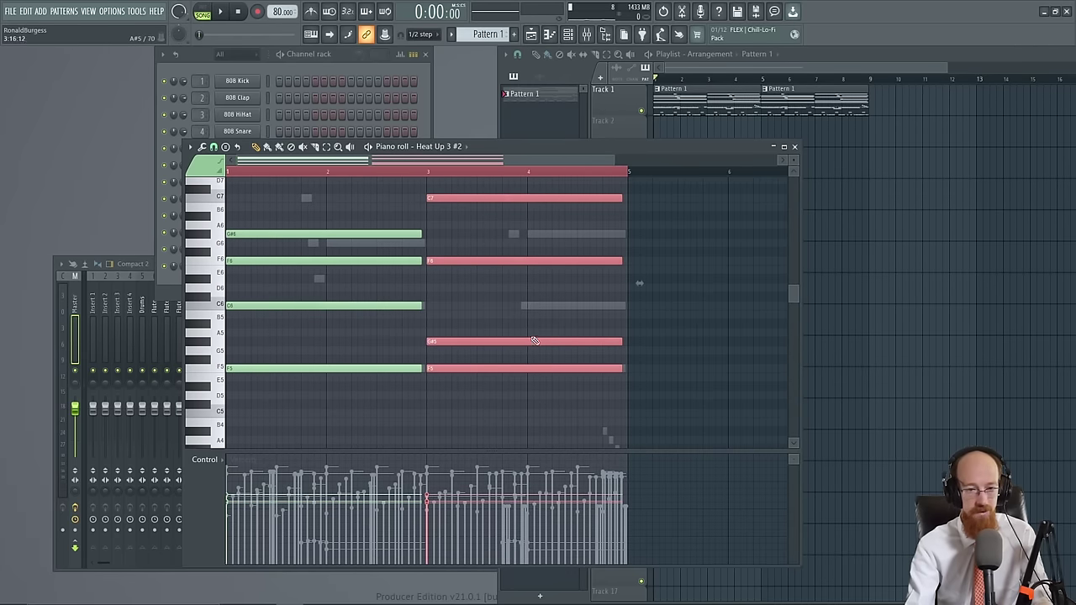
key("space")
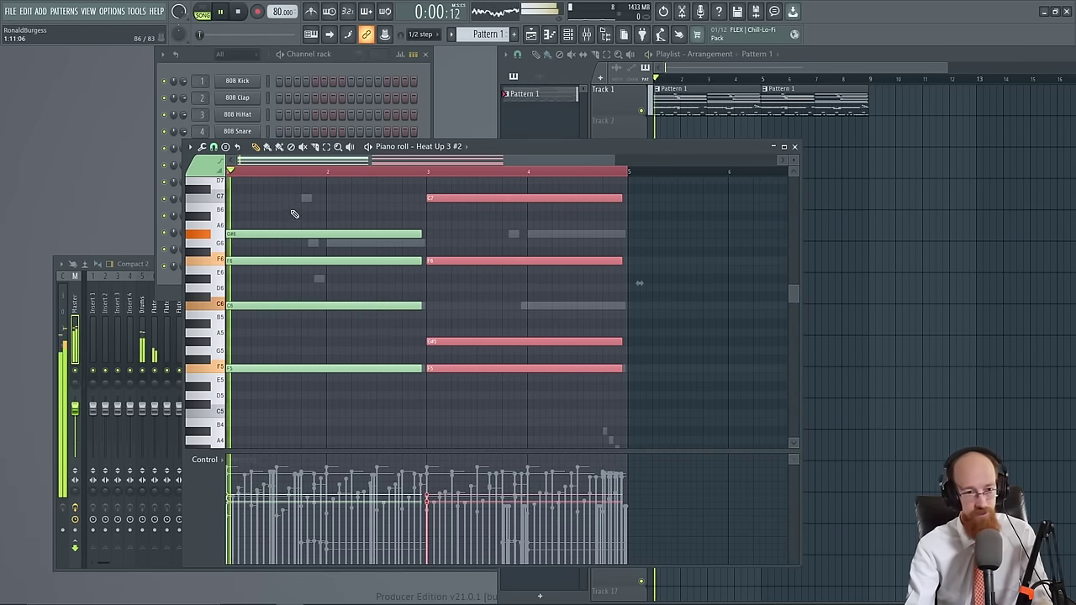
key("ctrl+d")
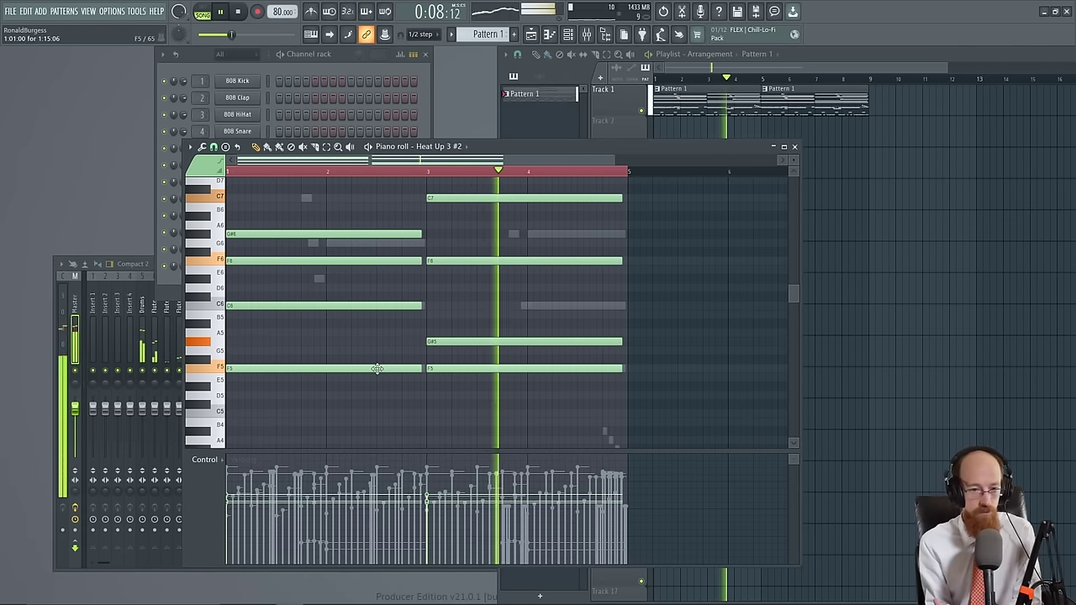
key("space")
Nudge C6, F6 and G#6 of the first chord slightly later, off the grid, leaving F5 at the bar start
scroll(265, 317, "up", 3, "ctrl")
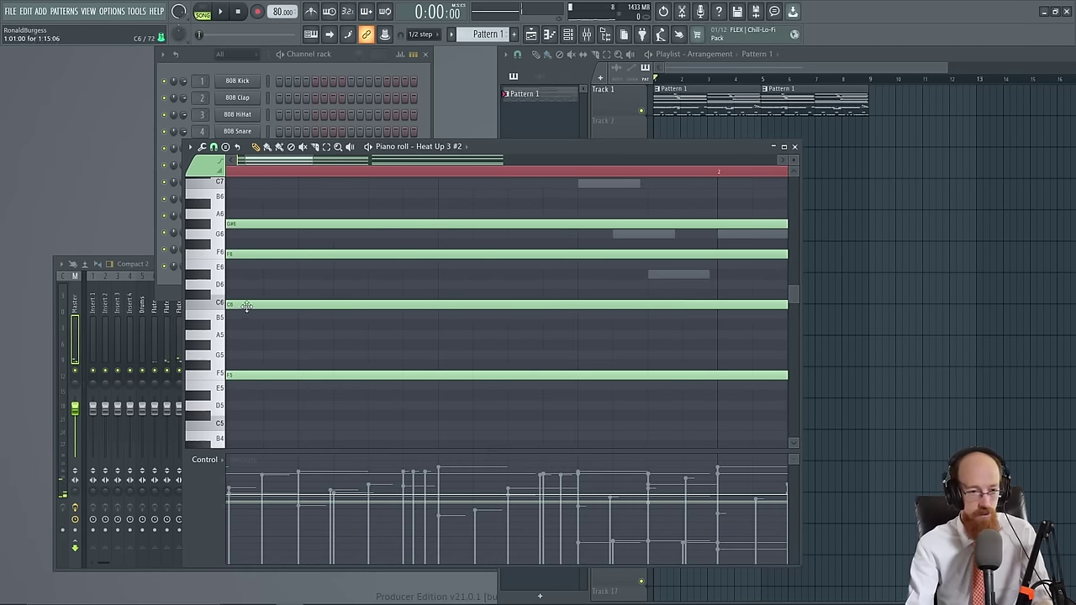
left_click_drag(246, 305, 378, 334)
left_click(247, 312)
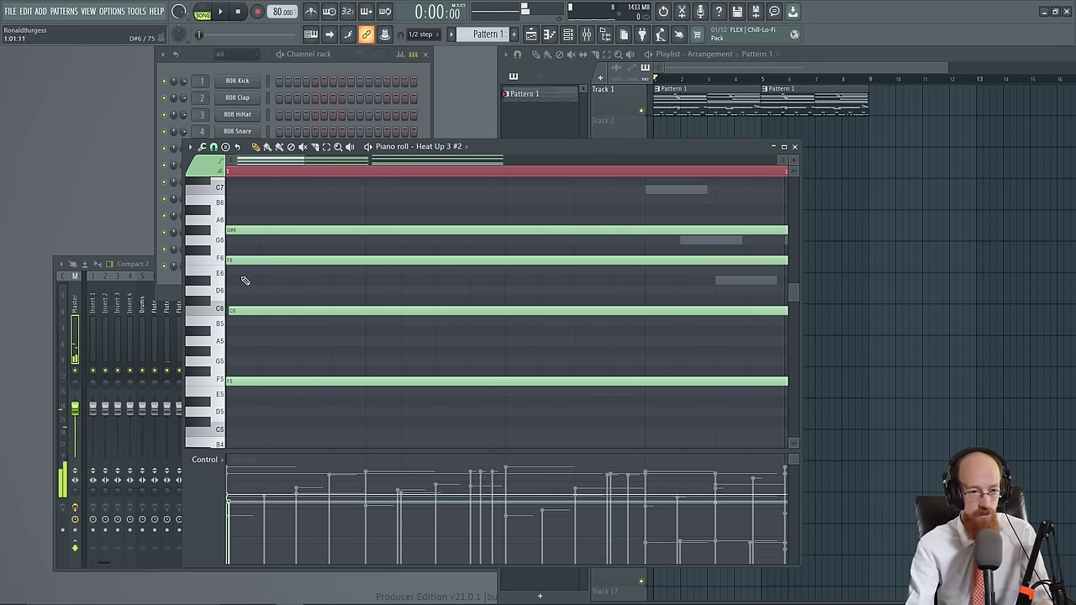
left_click(242, 261)
left_click(238, 230)
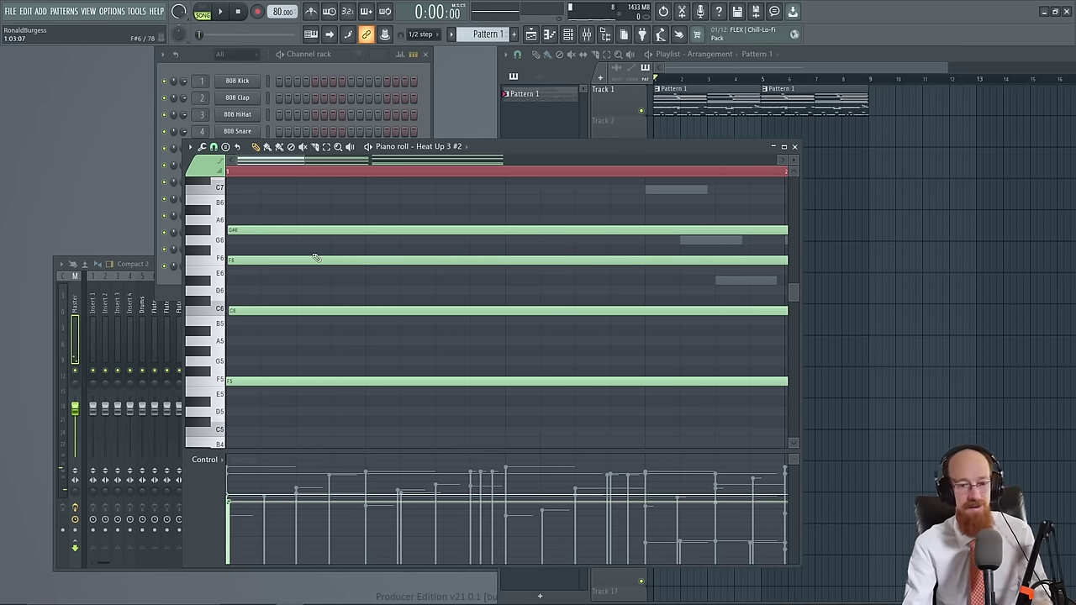
Nudge F6, G#5 and C7 of the bar 3 chord slightly later, off the grid, leaving F5 at the bar start
left_click_drag(467, 280, 332, 288)
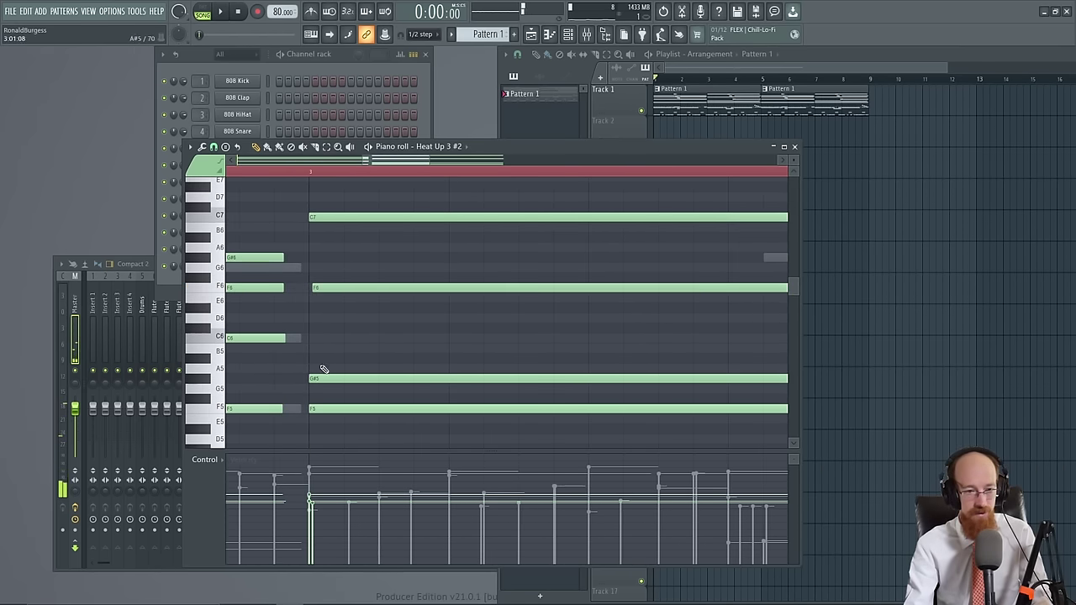
left_click_drag(323, 378, 321, 378)
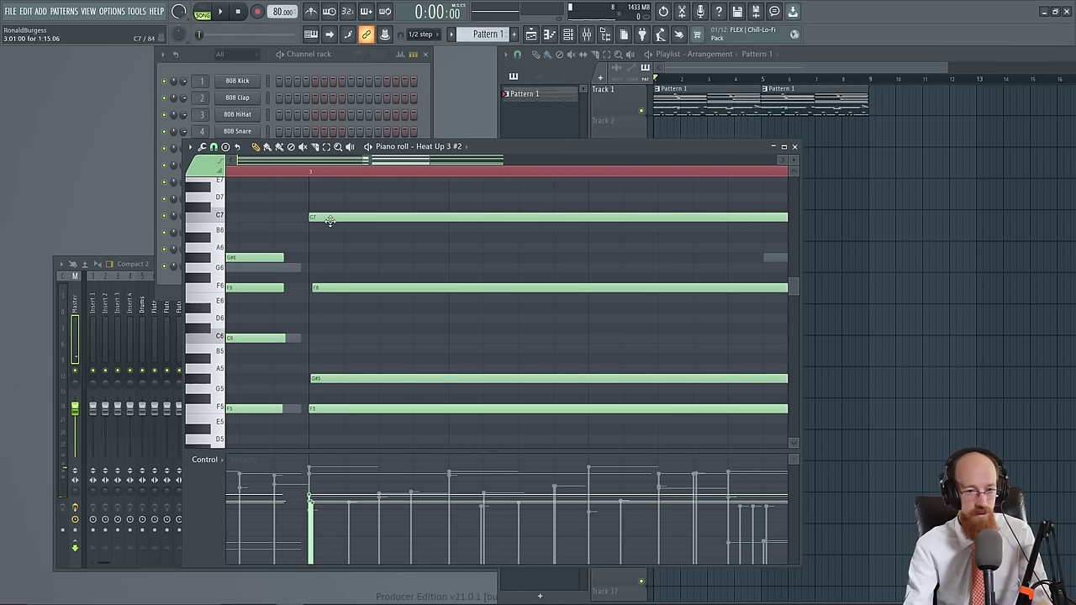
left_click_drag(333, 217, 334, 218)
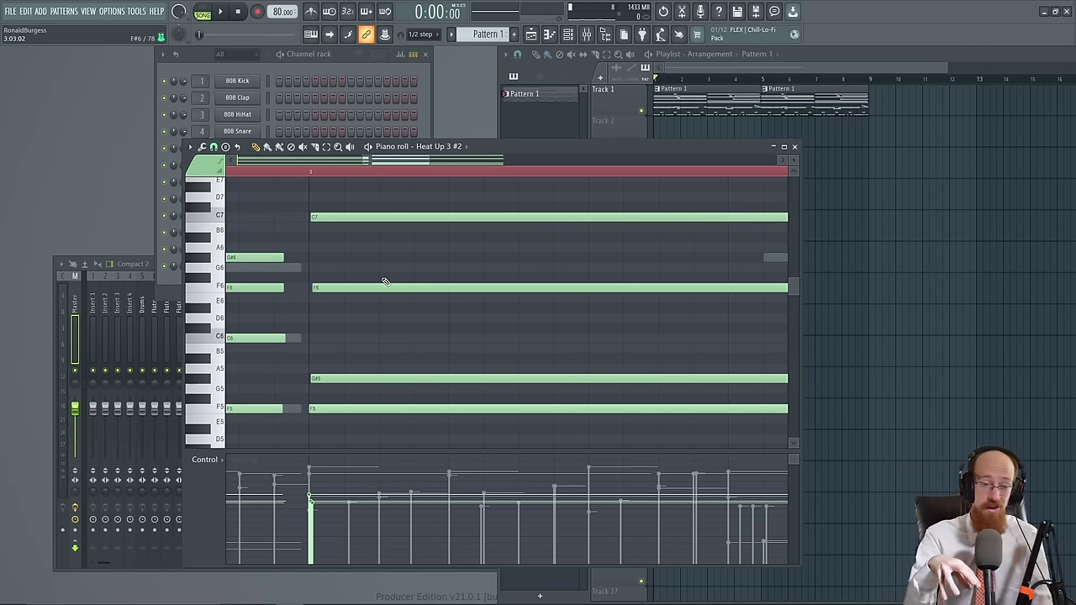
scroll(336, 320, "down", 6)
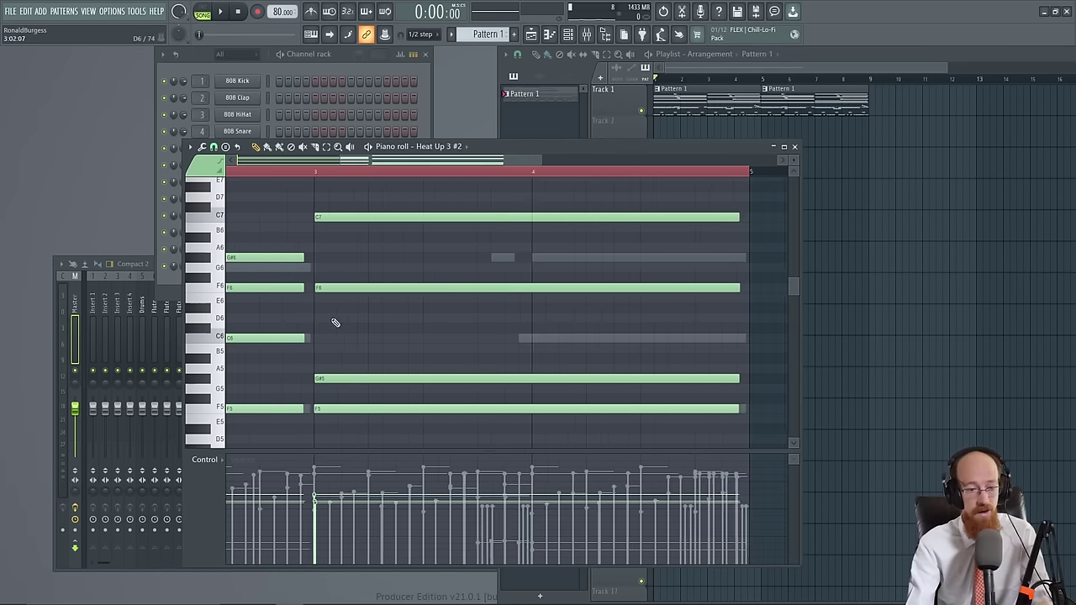
left_click_drag(337, 321, 533, 318)
scroll(568, 272, "down", 2)
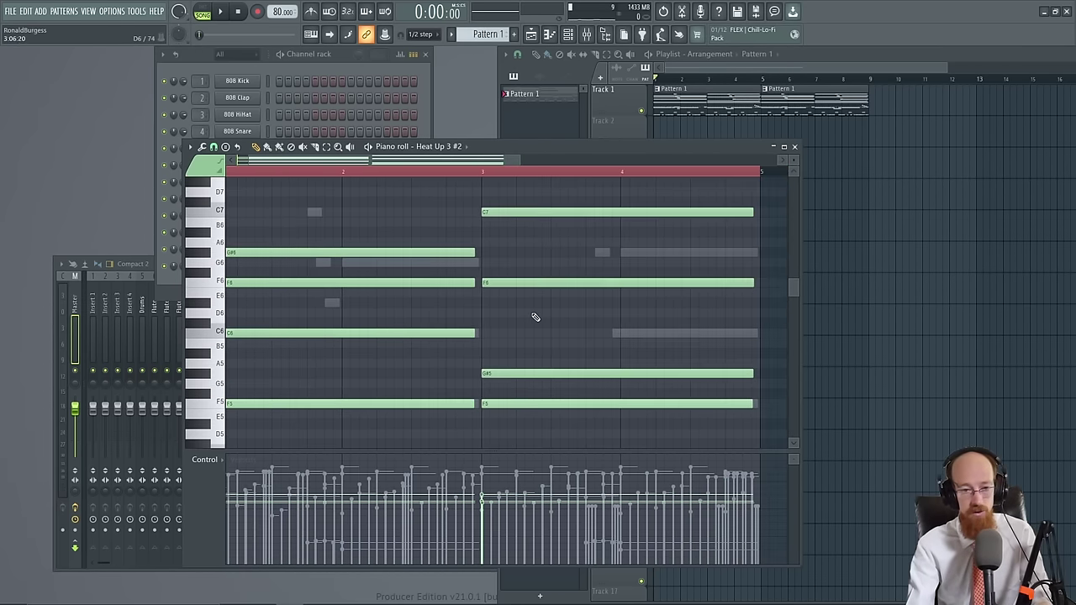
left_click_drag(386, 279, 532, 273)
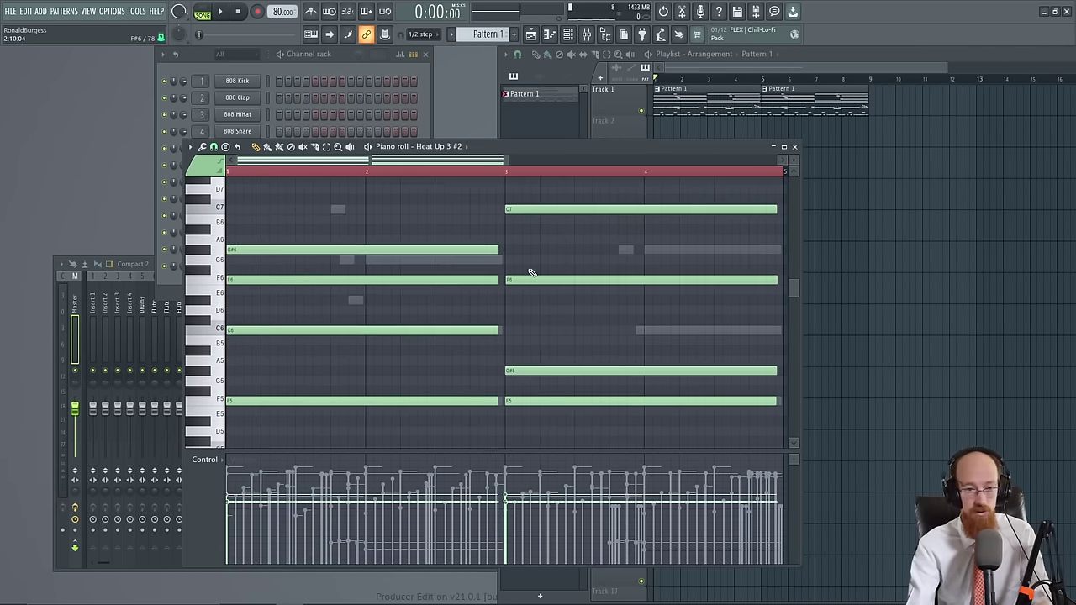
left_click_drag(341, 230, 410, 414)
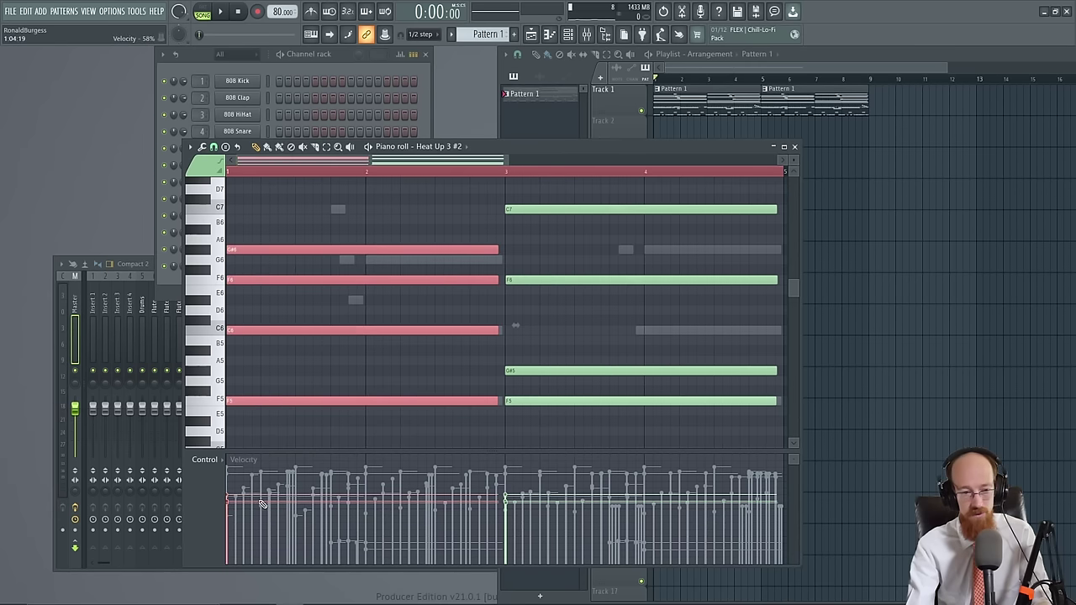
left_click_drag(484, 427, 598, 176)
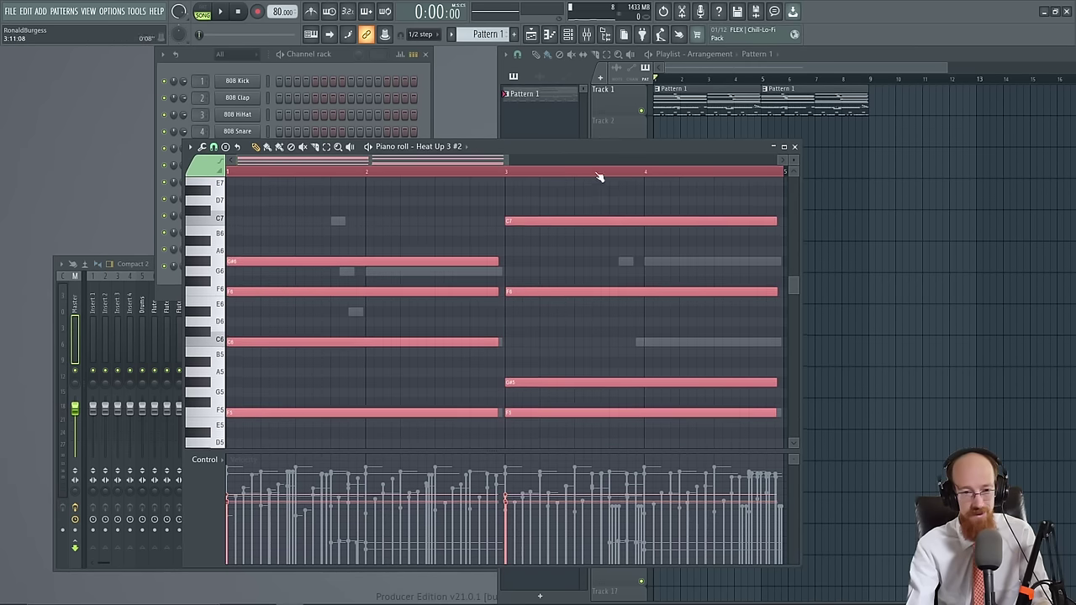
scroll(449, 328, "down", 2)
scroll(454, 322, "up", 1)
scroll(455, 324, "up", 1)
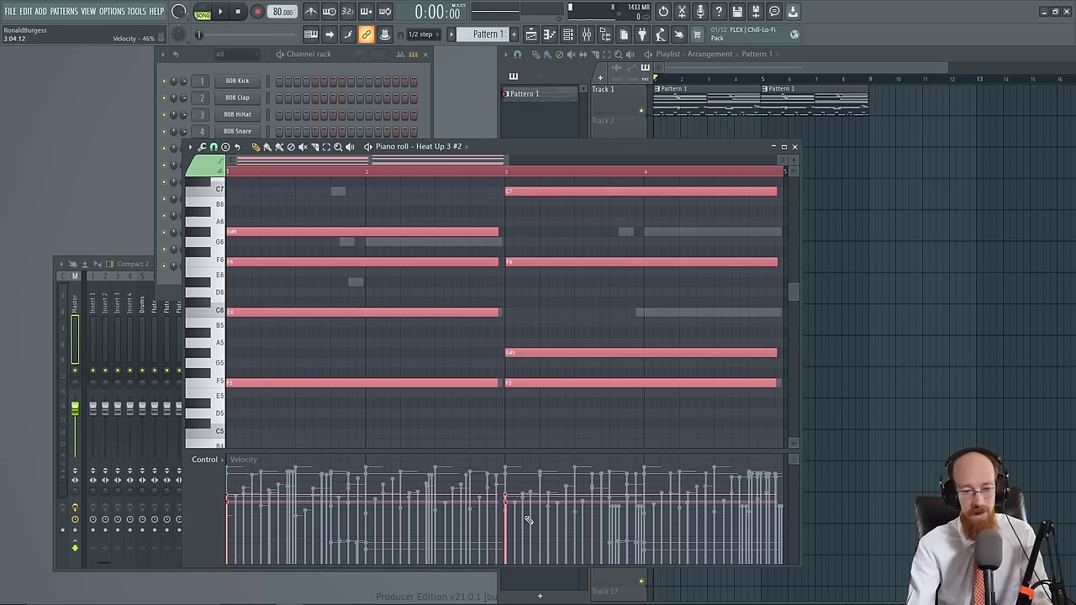
Close the piano roll and rename the Heat Up 3 #2 channel as Keys
left_click(795, 147)
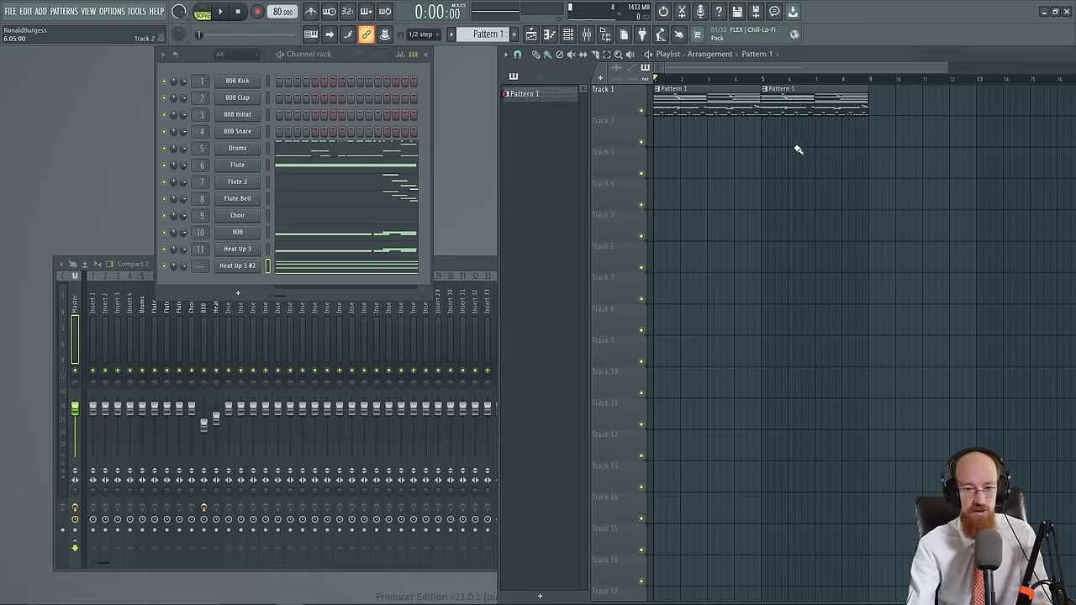
type("Keys")
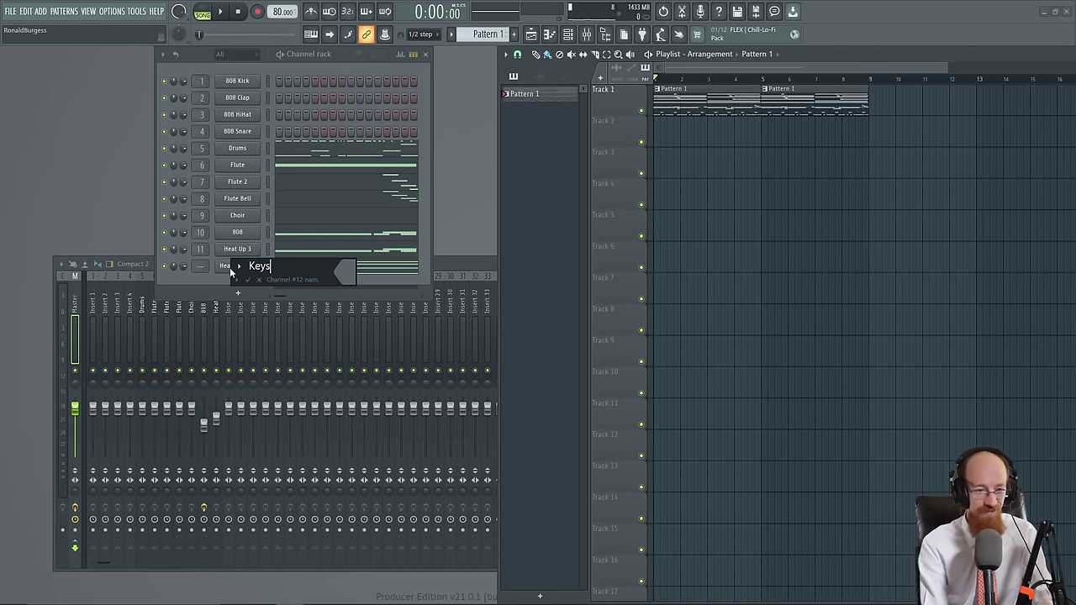
key("Return")
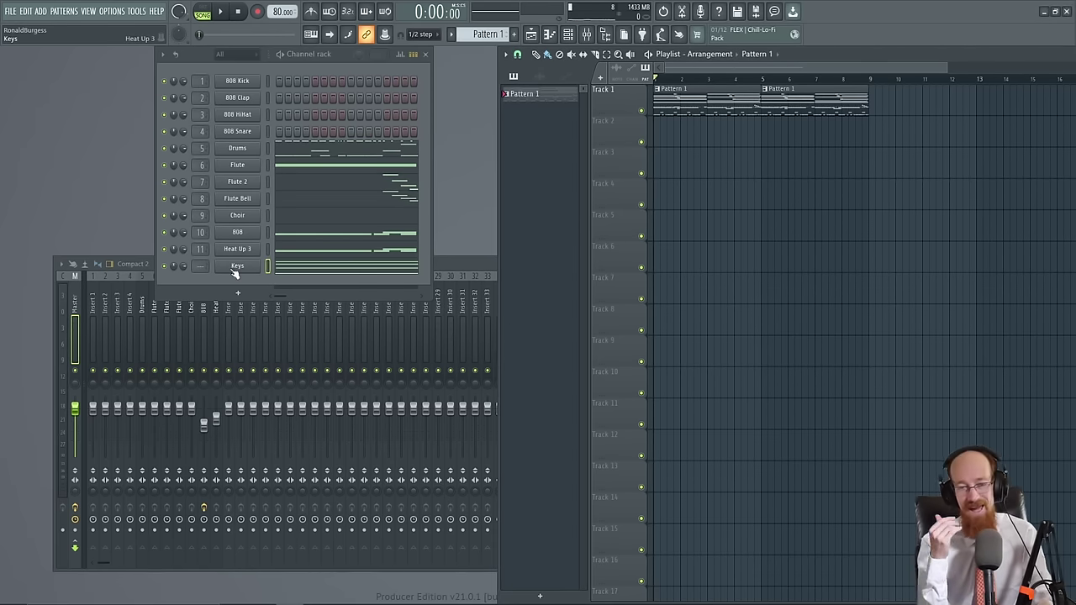
Try to scale the velocity levels of all notes in the Keys channel's piano roll
left_click(325, 266)
key("Caps_Lock")
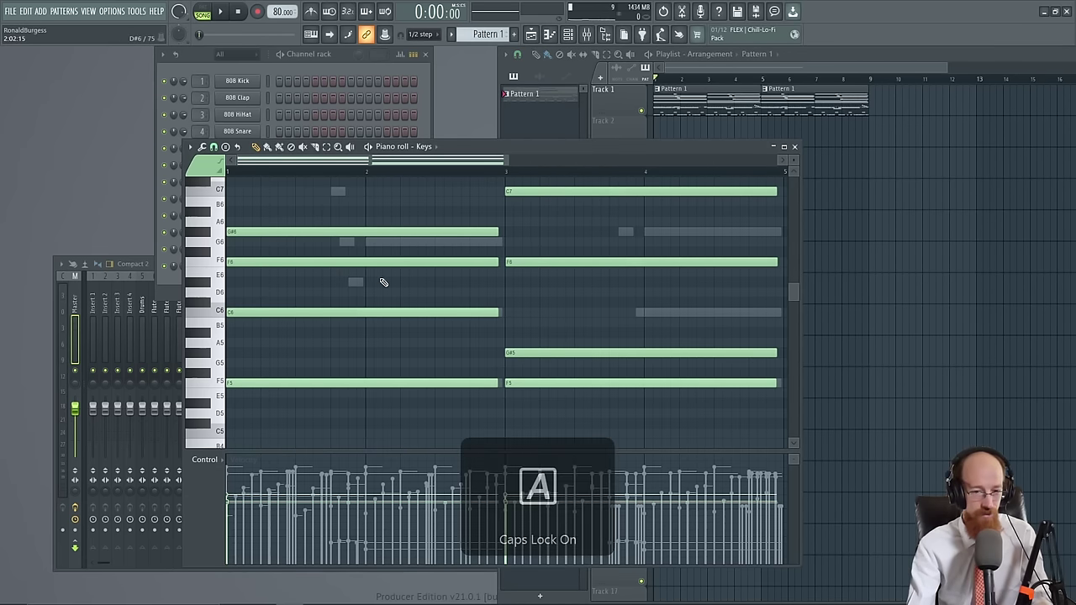
key("Caps_Lock")
key("ctrl+a")
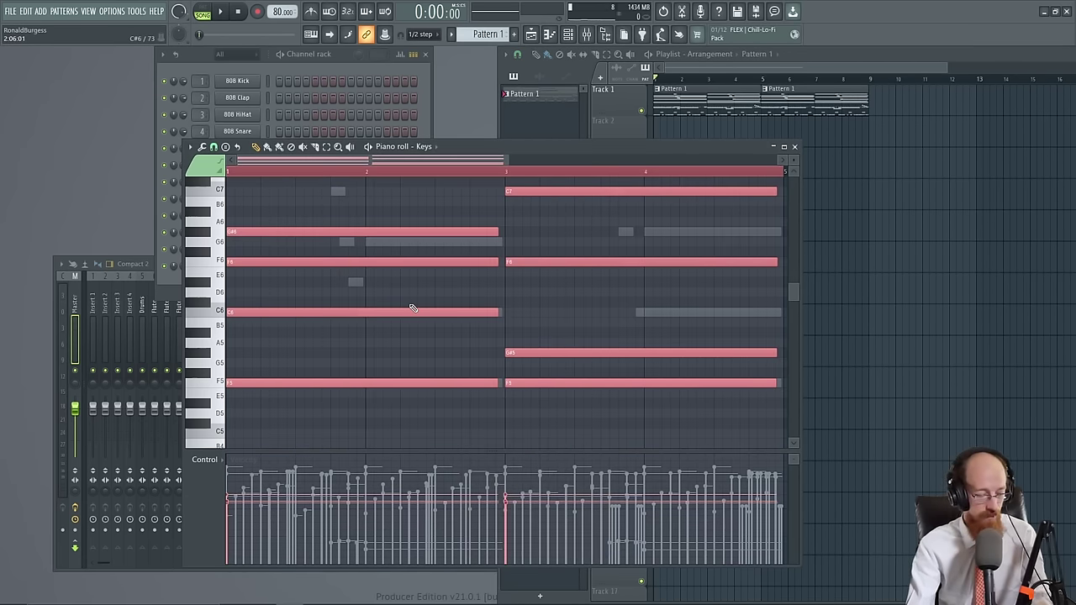
key("Delete")
key("ctrl+z")
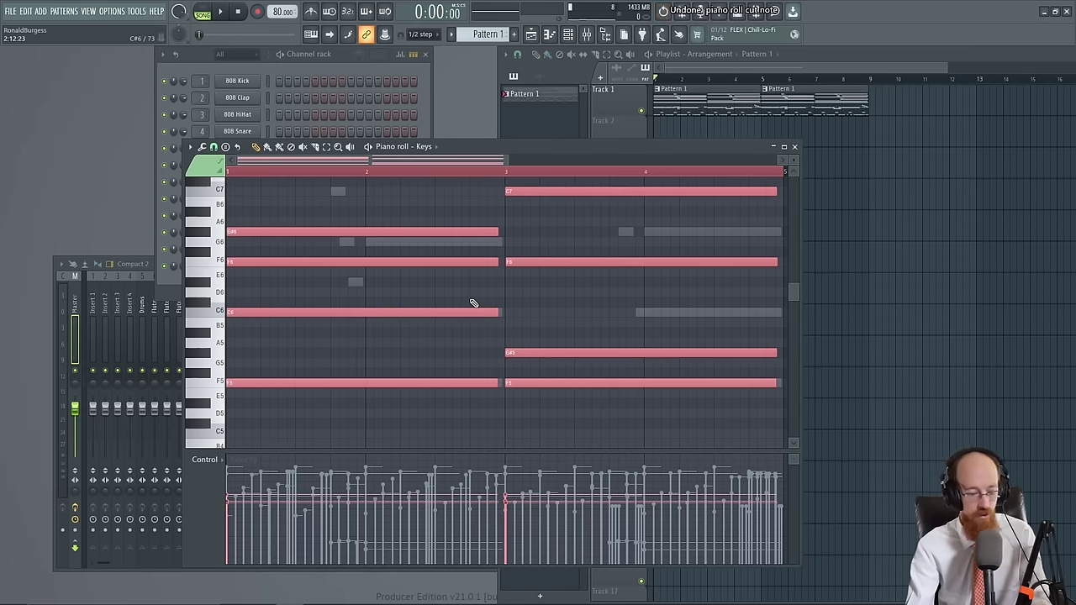
key("alt+x")
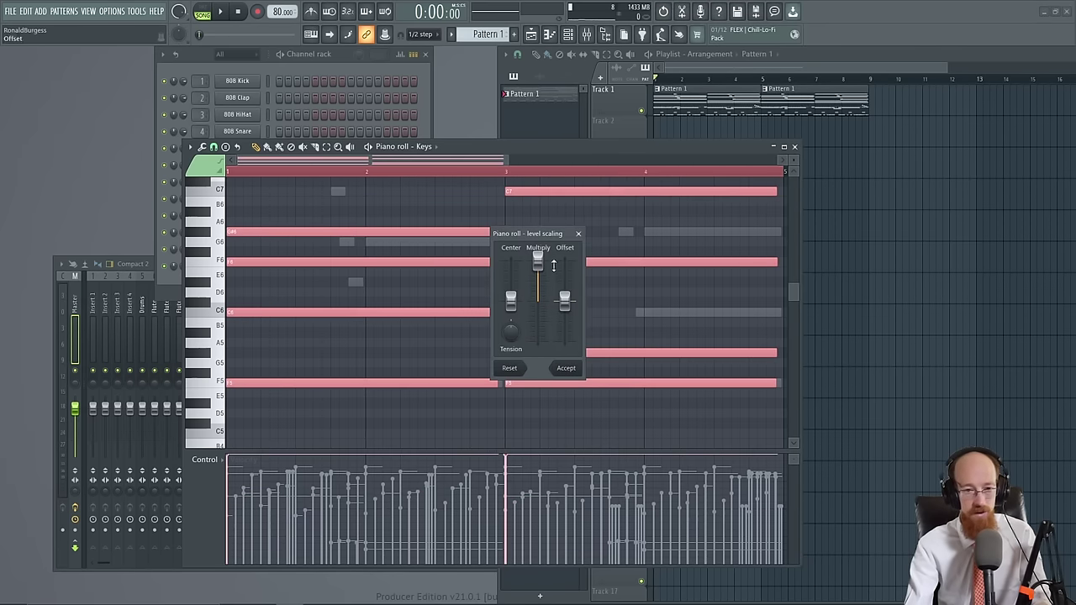
mouse_move(538, 262)
left_mouse_down()
mouse_move(537, 293)
mouse_move(538, 267)
mouse_move(538, 280)
left_mouse_up()
left_click(578, 233)
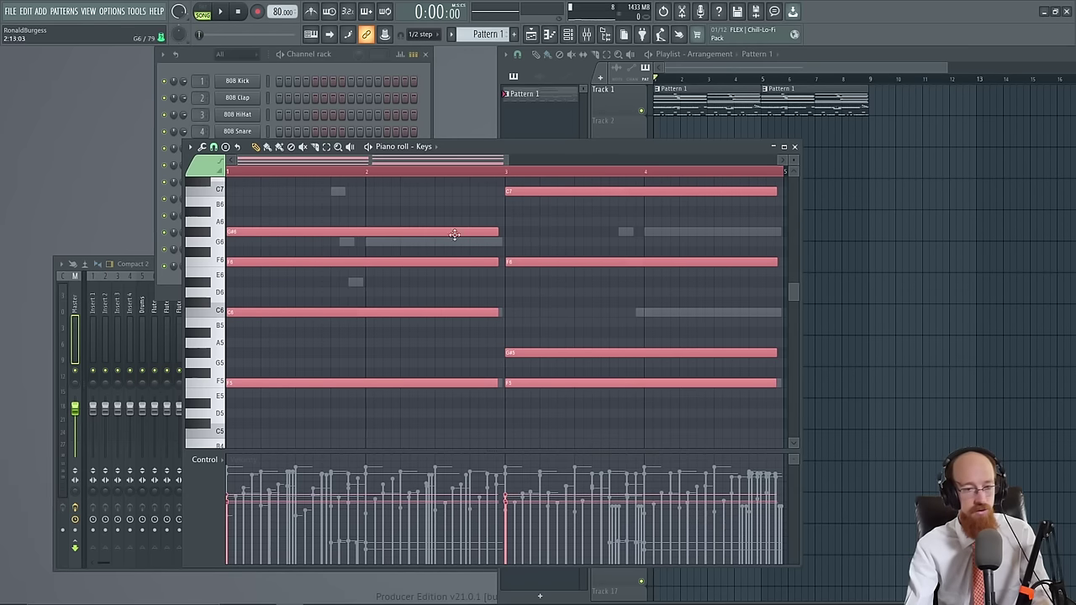
Route the Keys channel to mixer track 12 and close its instrument window
key("F6")
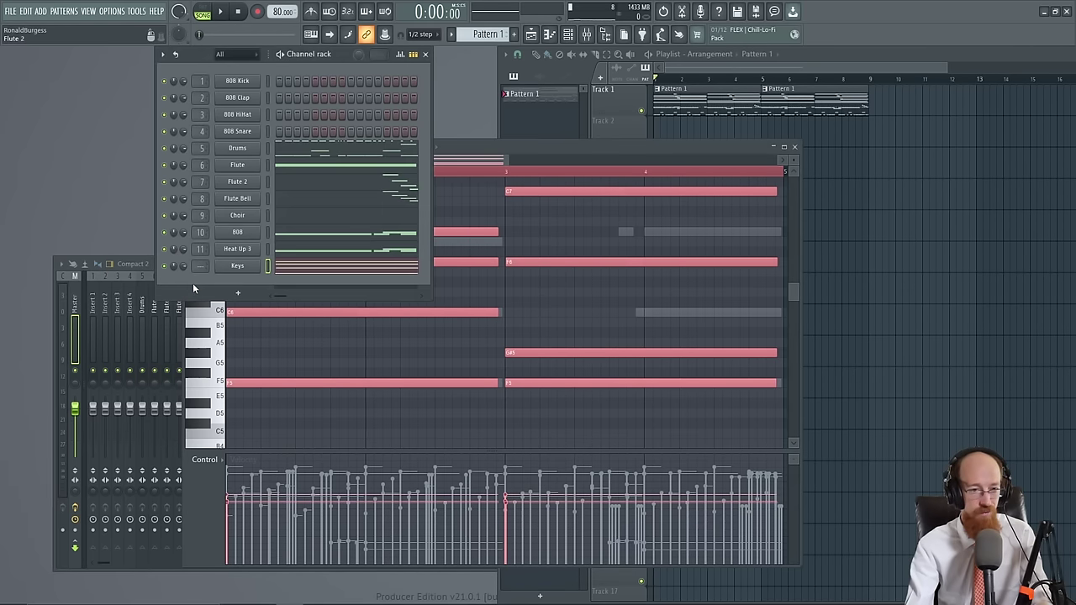
left_click(237, 267)
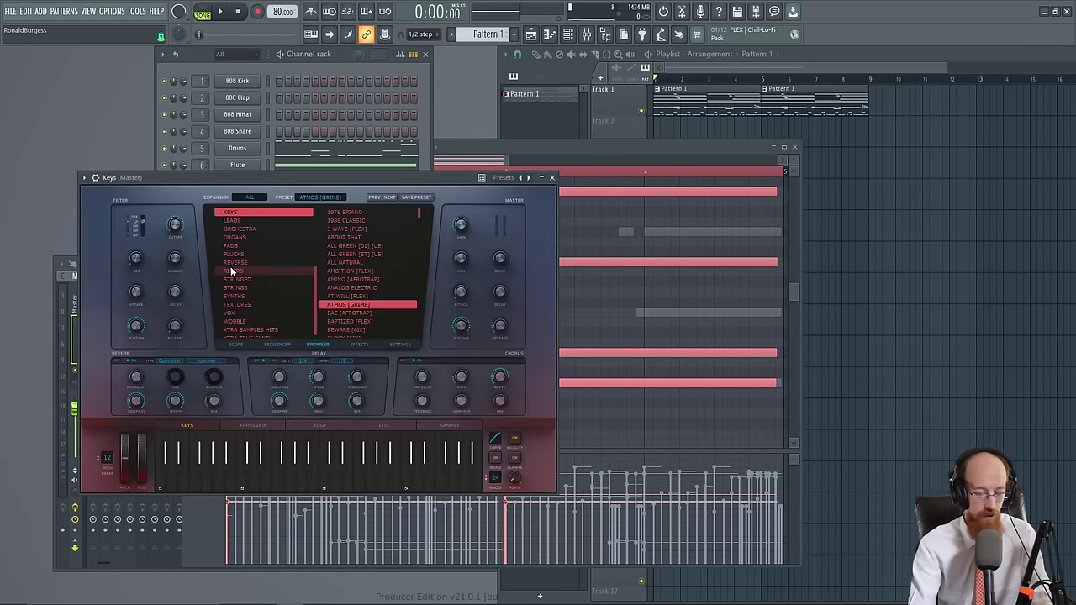
key("F9")
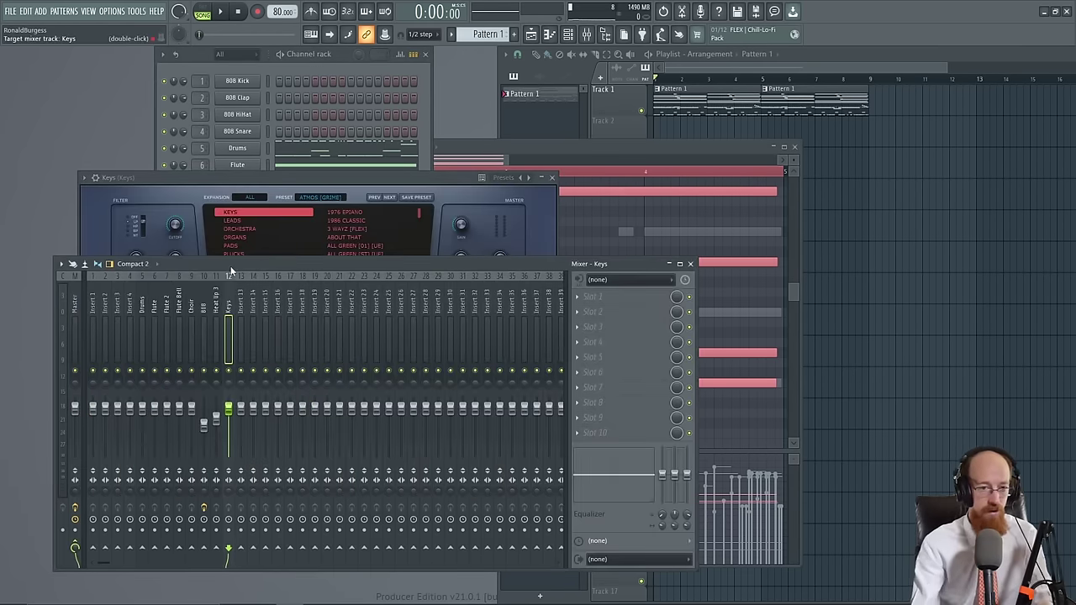
left_click(552, 193)
left_click(551, 177)
Lower the Keys mixer track's volume slightly and play the arrangement to hear how the keys sit in the mix
left_click_drag(229, 410, 229, 419)
key("space")
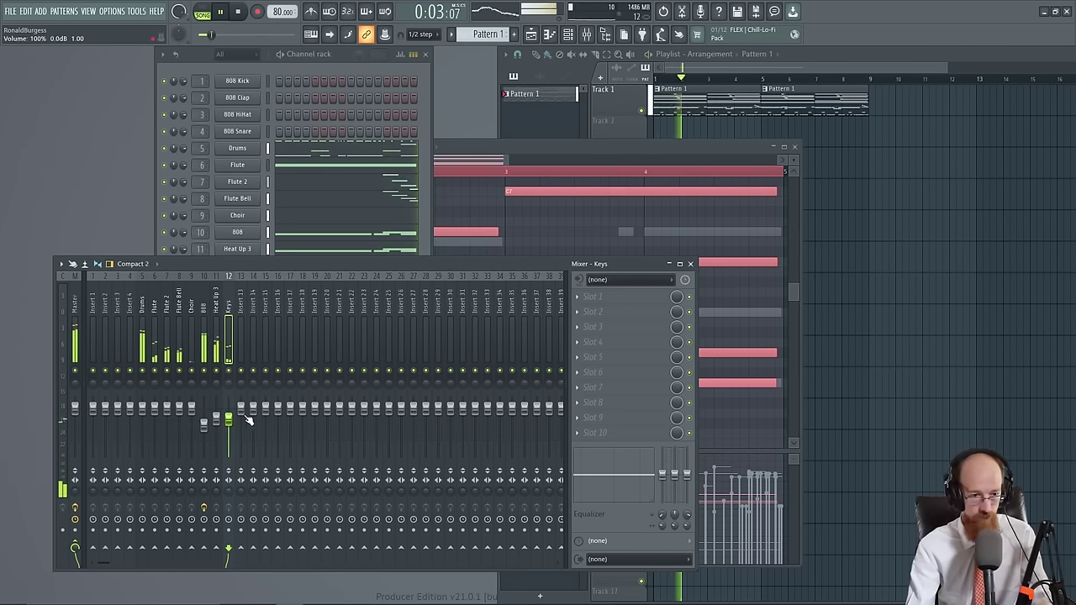
key("space")
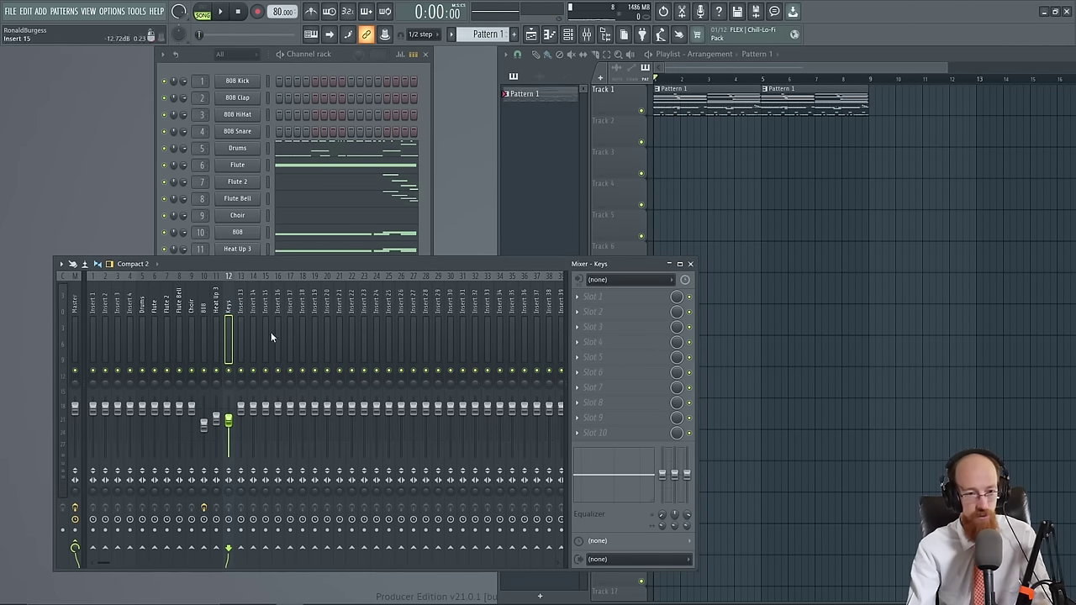
key("space")
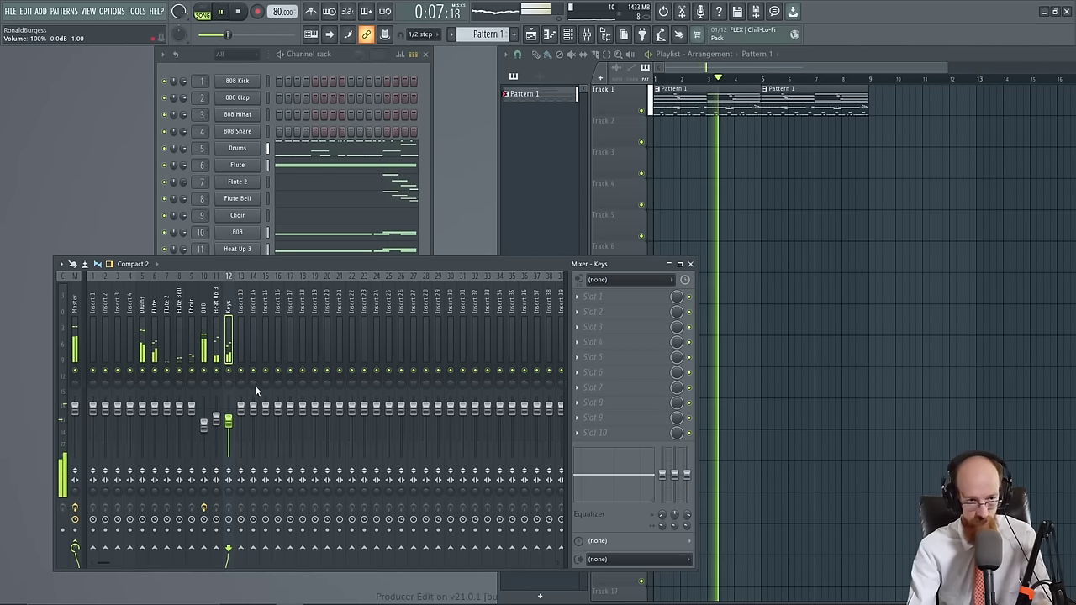
left_click(340, 65)
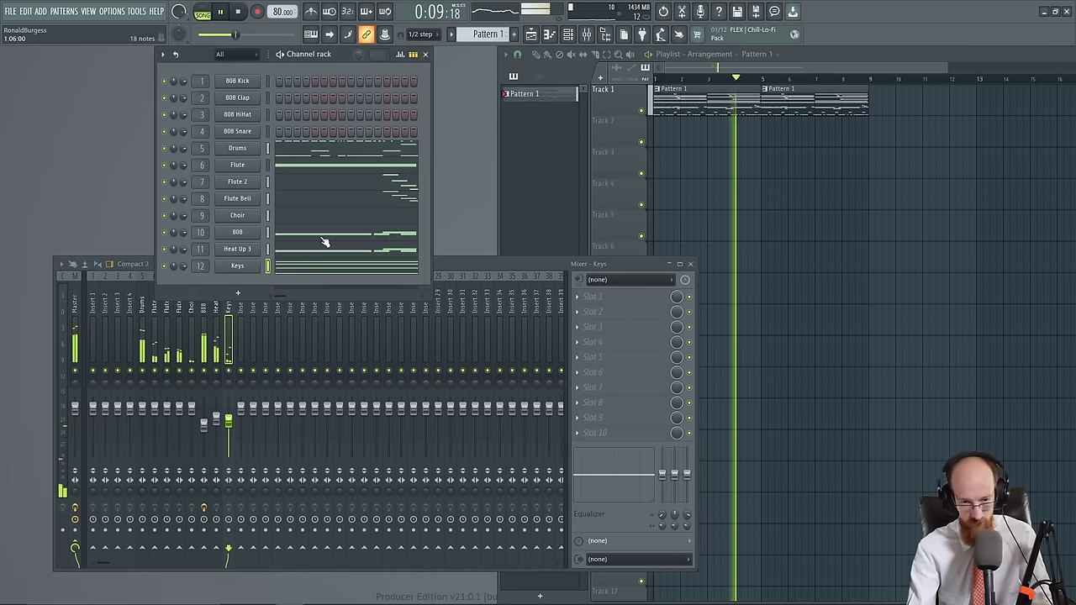
key("space")
Clone the Drums channel and rename the copy as Hat
right_click(245, 148)
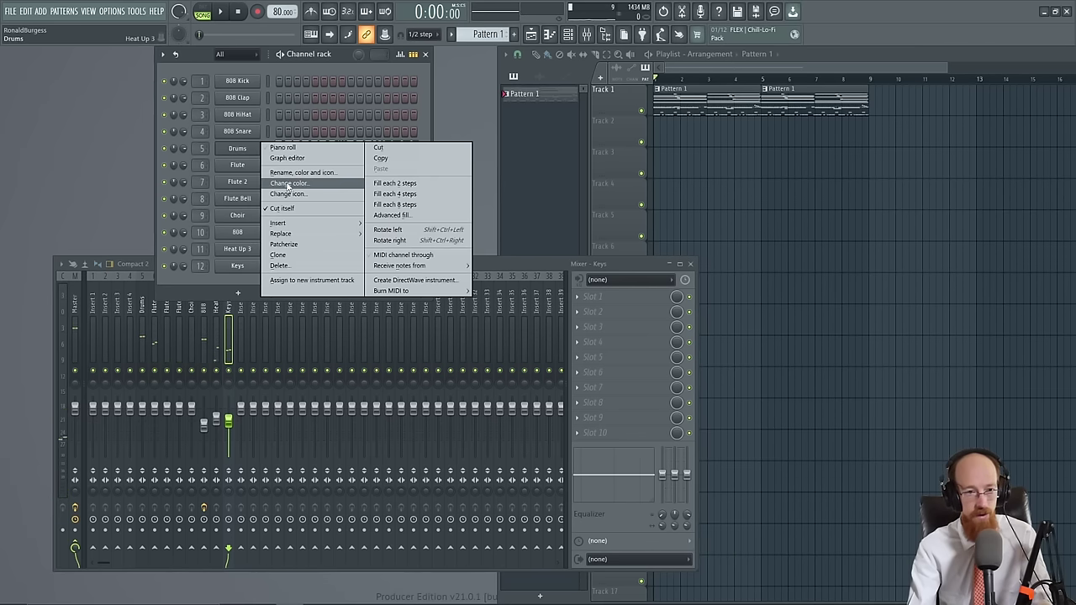
left_click(328, 256)
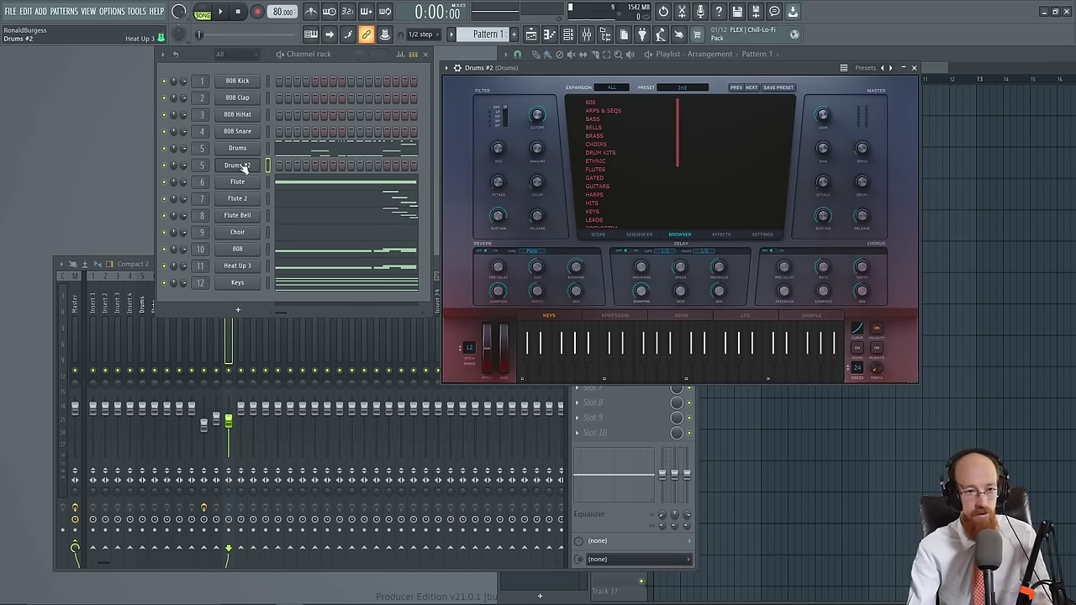
key("F2")
type("HAt")
key("Return")
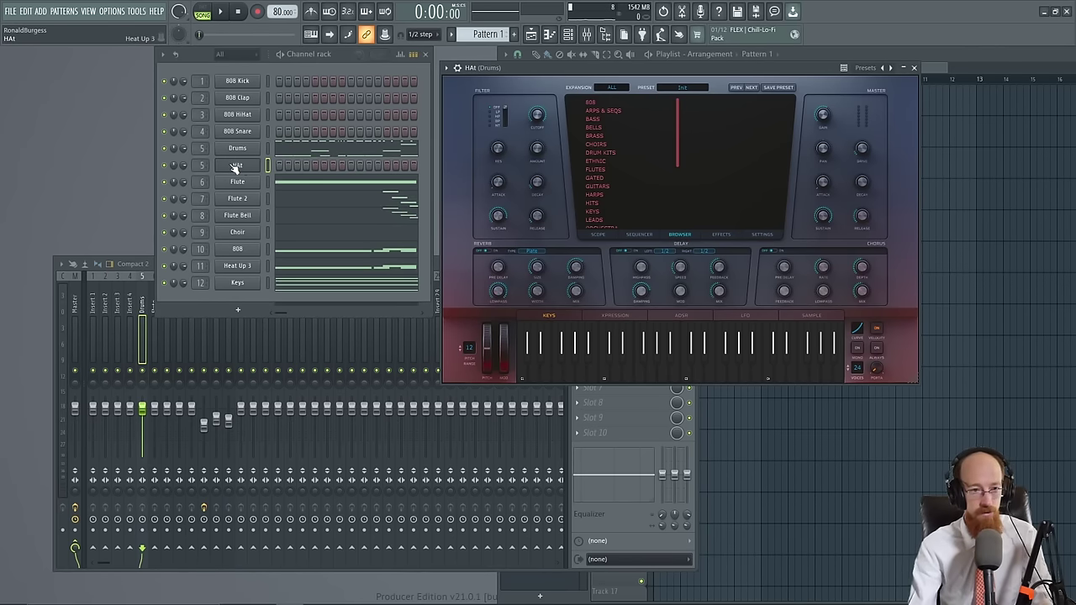
key("F2")
type("Hat")
key("Return")
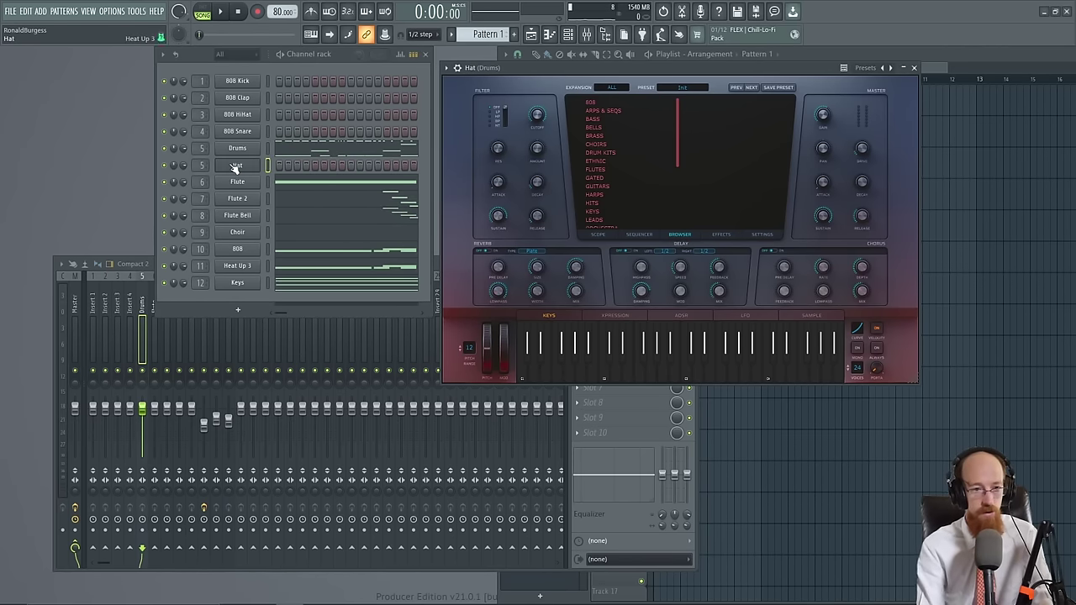
Cut all the F#4 hi-hat notes out of the Drums channel's piano roll and close it
left_click(288, 152)
scroll(322, 274, "up", 8)
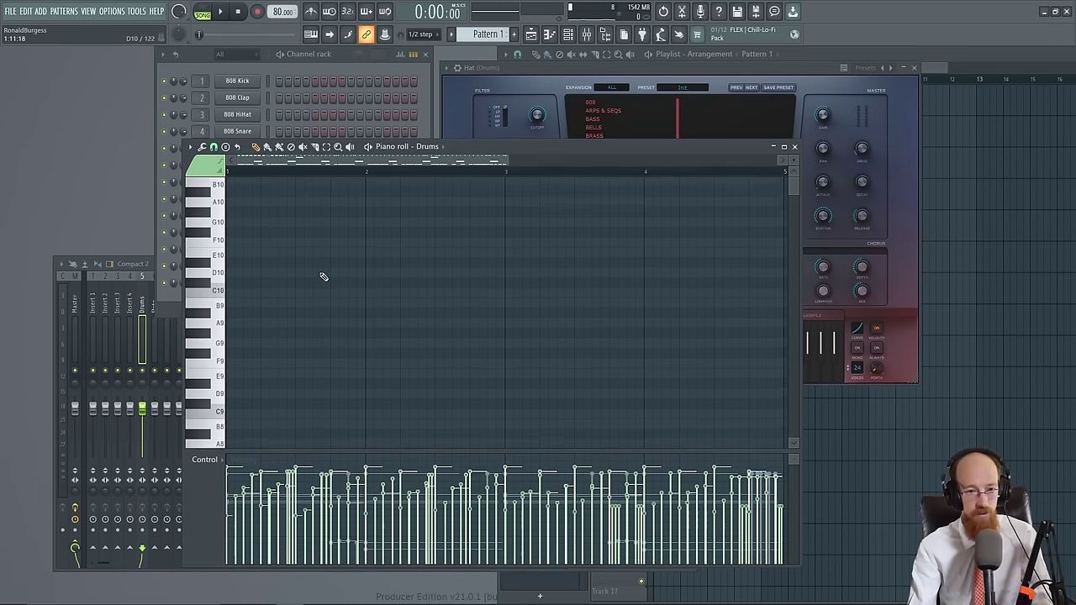
scroll(322, 278, "down", 8)
left_click(209, 301)
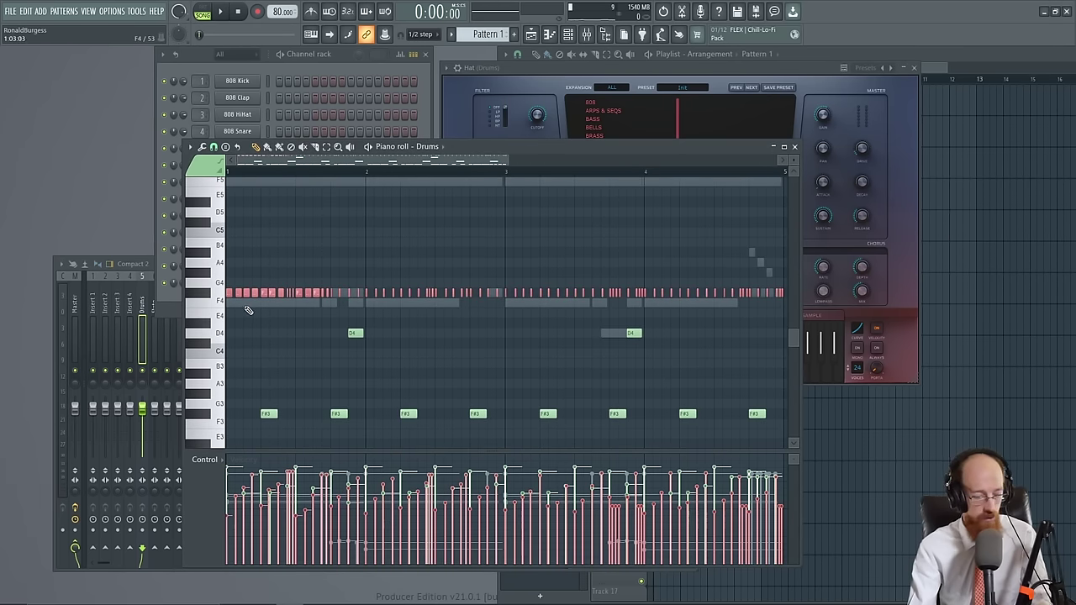
key("Delete")
left_click(794, 147)
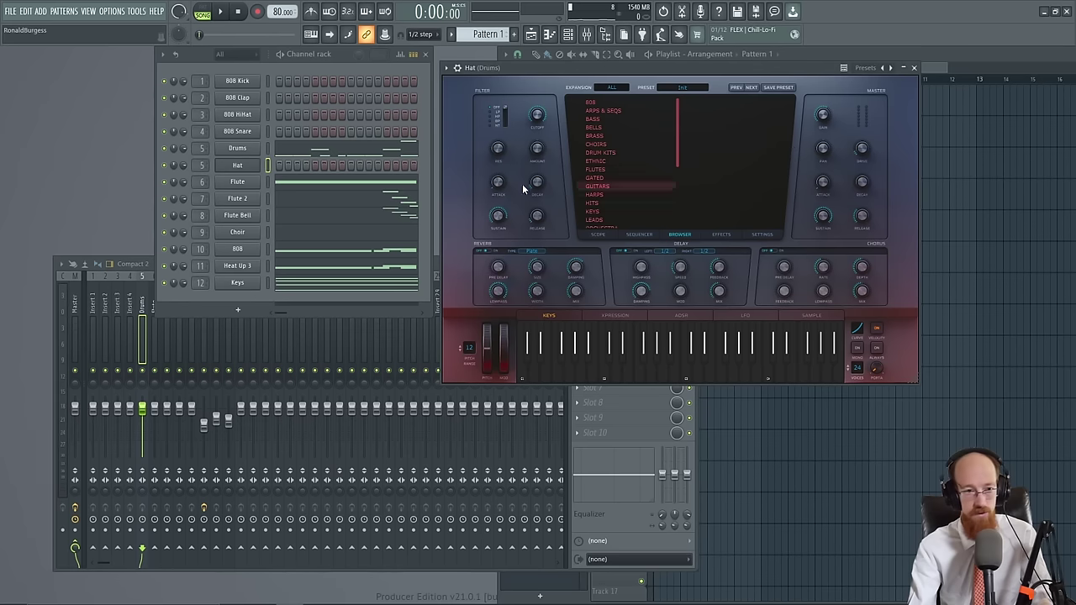
Paste the cut hi-hat notes into the Hat channel's piano roll, audition them with the beat and close the roll
right_click(254, 168)
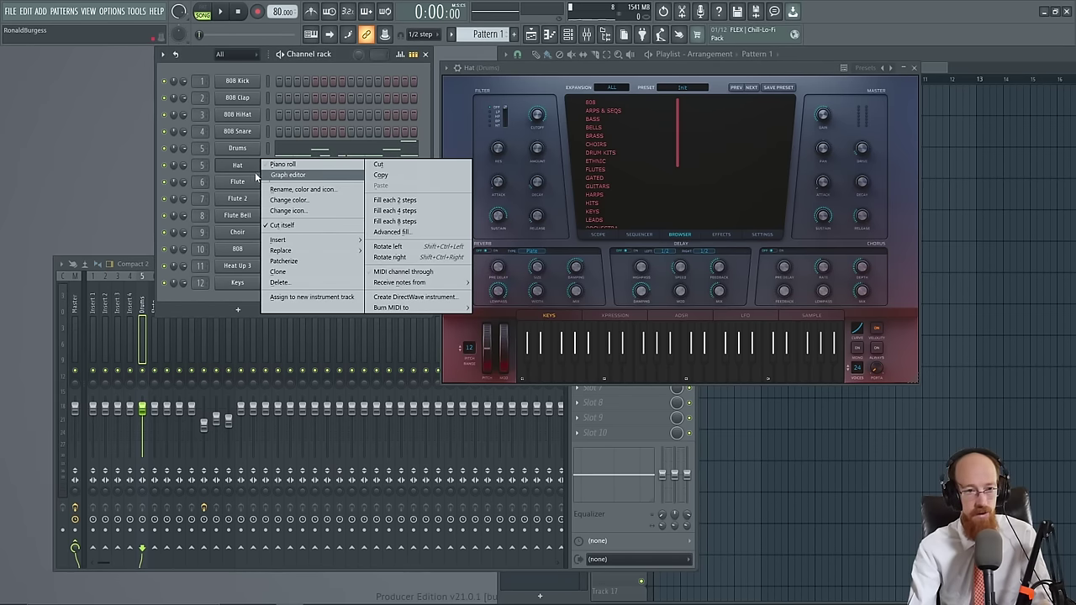
left_click(280, 164)
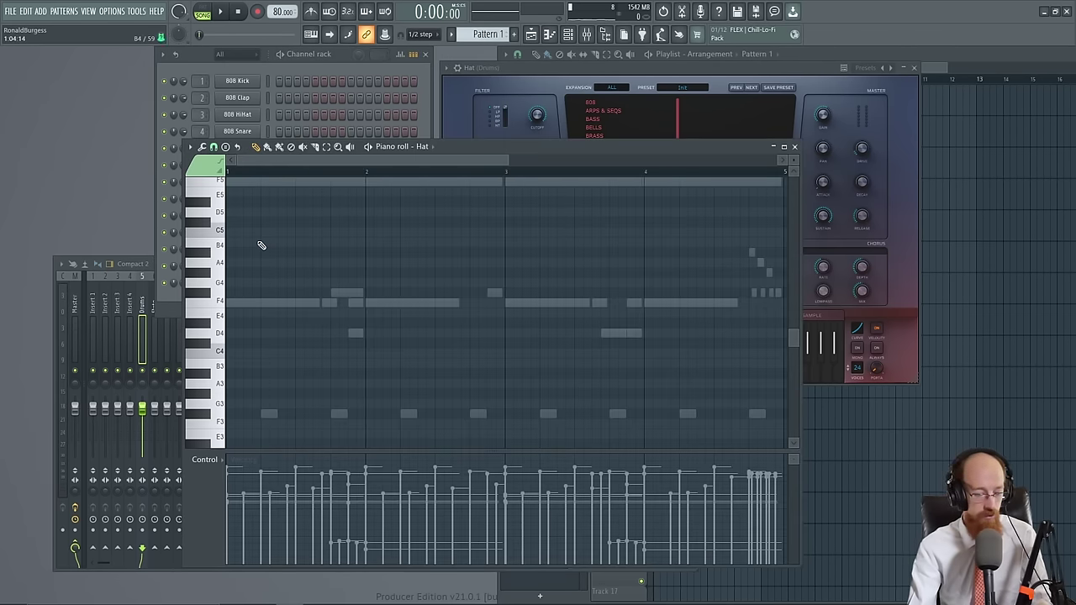
key("ctrl+v")
scroll(365, 281, "down", 2)
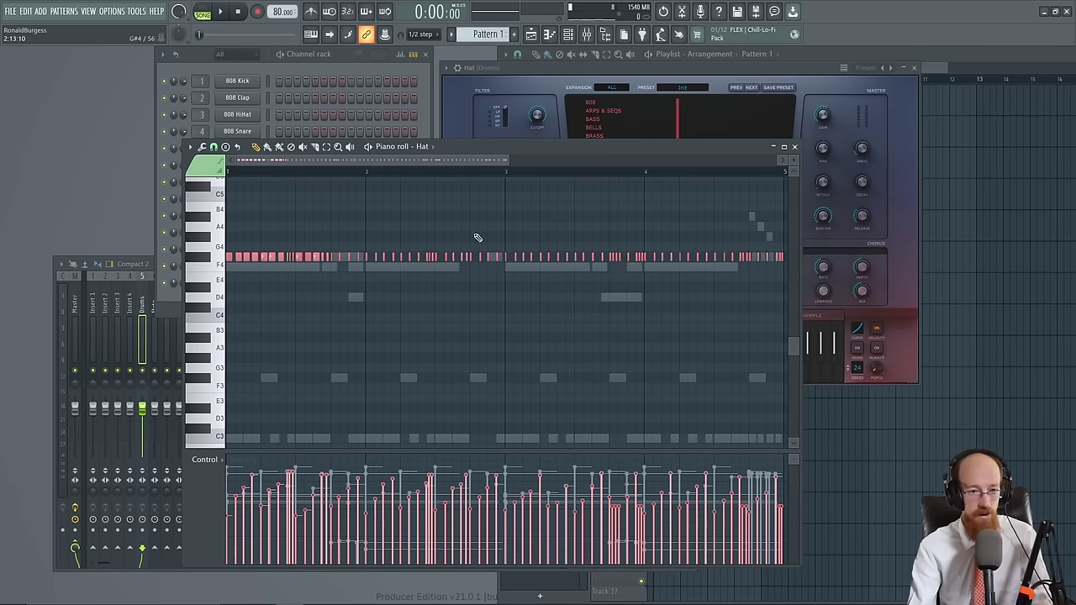
scroll(477, 238, "down", 1)
left_click(208, 254)
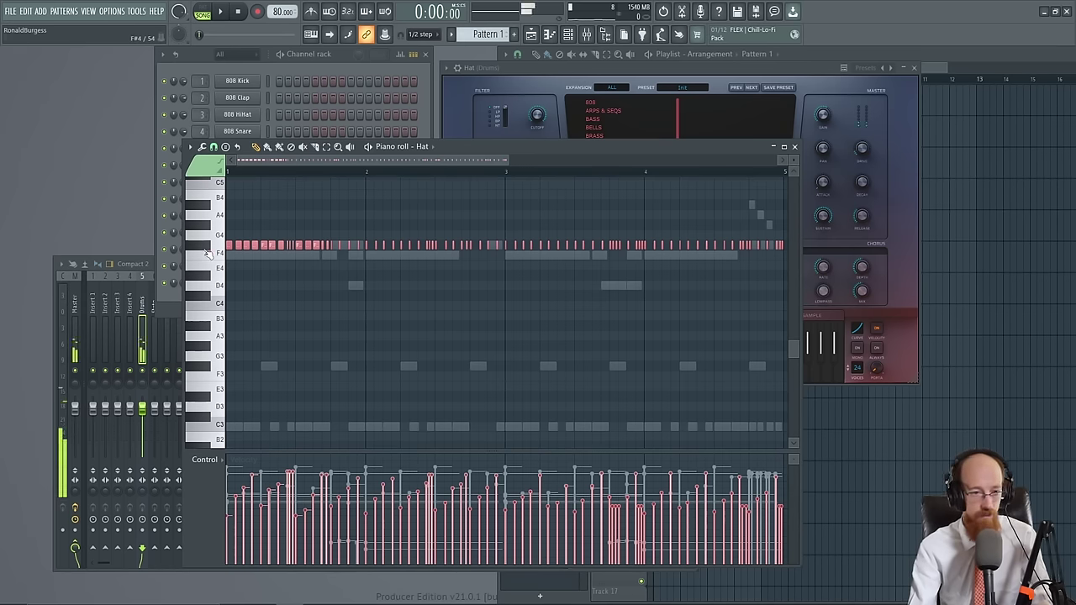
key("space")
left_click(796, 148)
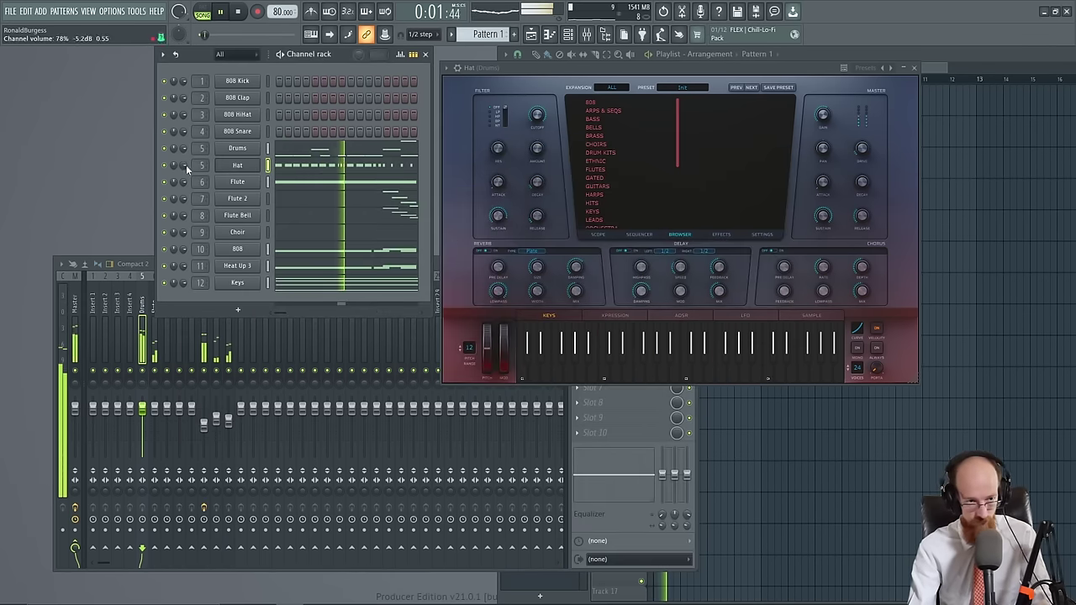
Route the Hat channel to its own mixer track, move that track beside Drums and lower its volume
left_click(238, 166)
left_click(236, 168)
key("space")
key("ctrl+l")
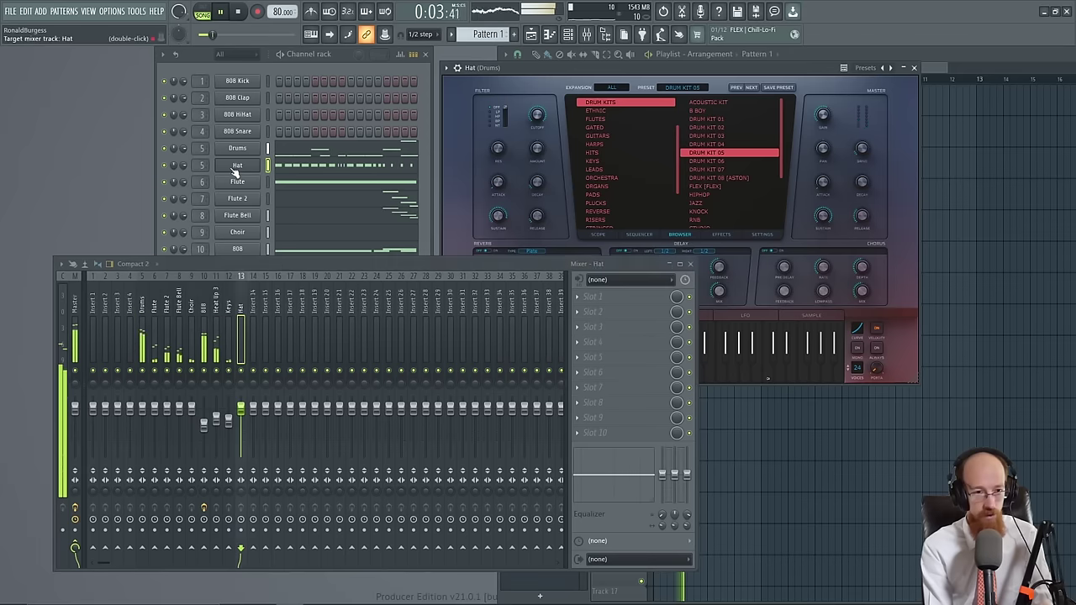
left_click_drag(217, 305, 155, 304)
left_click_drag(155, 409, 154, 425)
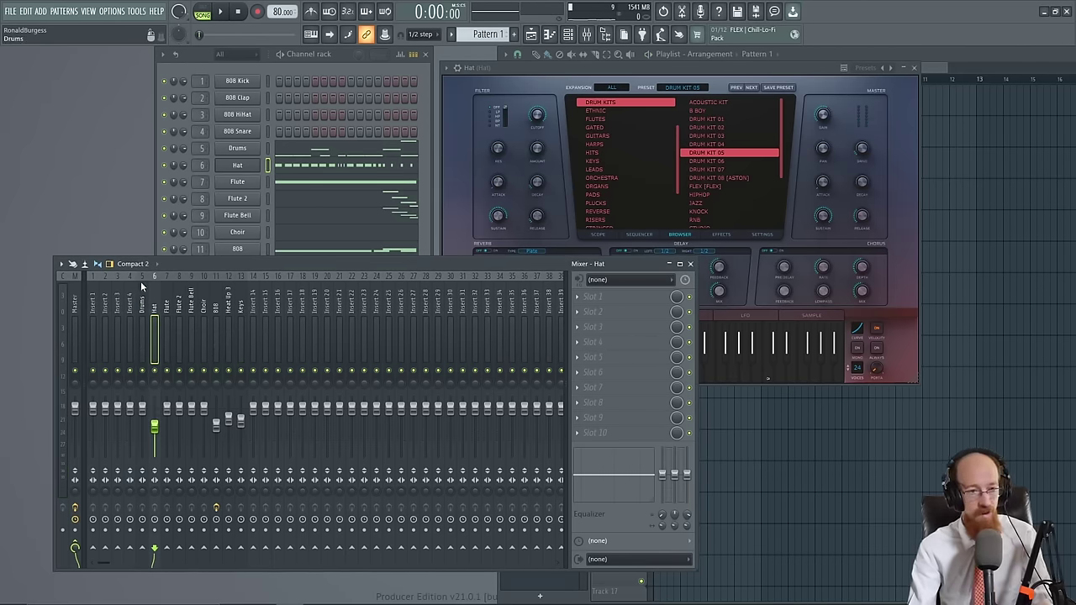
Delete the unused 808 Kick, 808 Clap, 808 HiHat and 808 Snare channels
left_click_drag(133, 307, 73, 308)
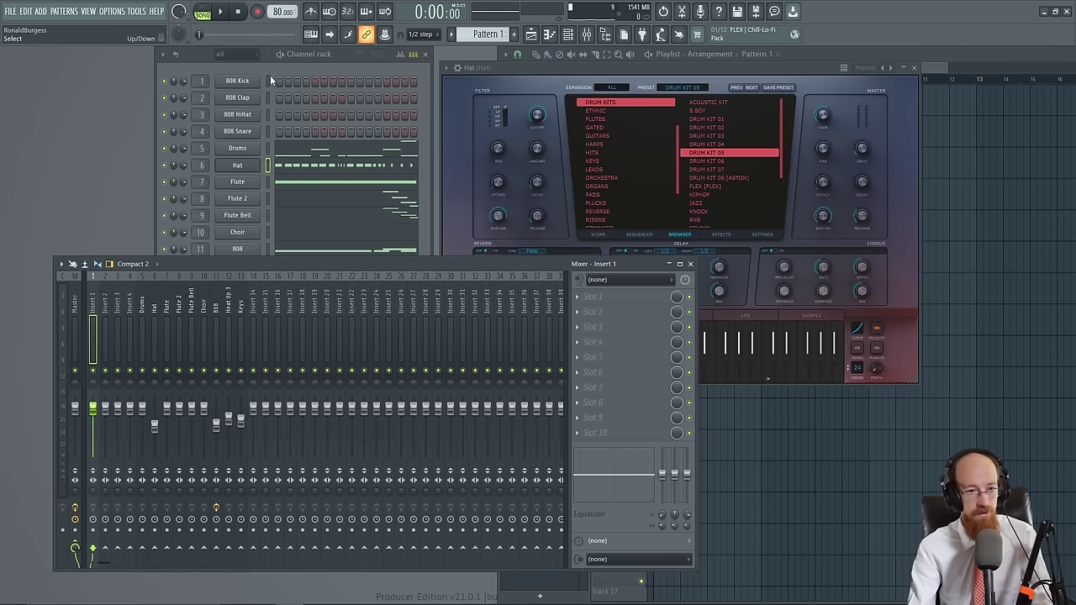
left_click_drag(269, 77, 266, 122)
key("alt+Delete")
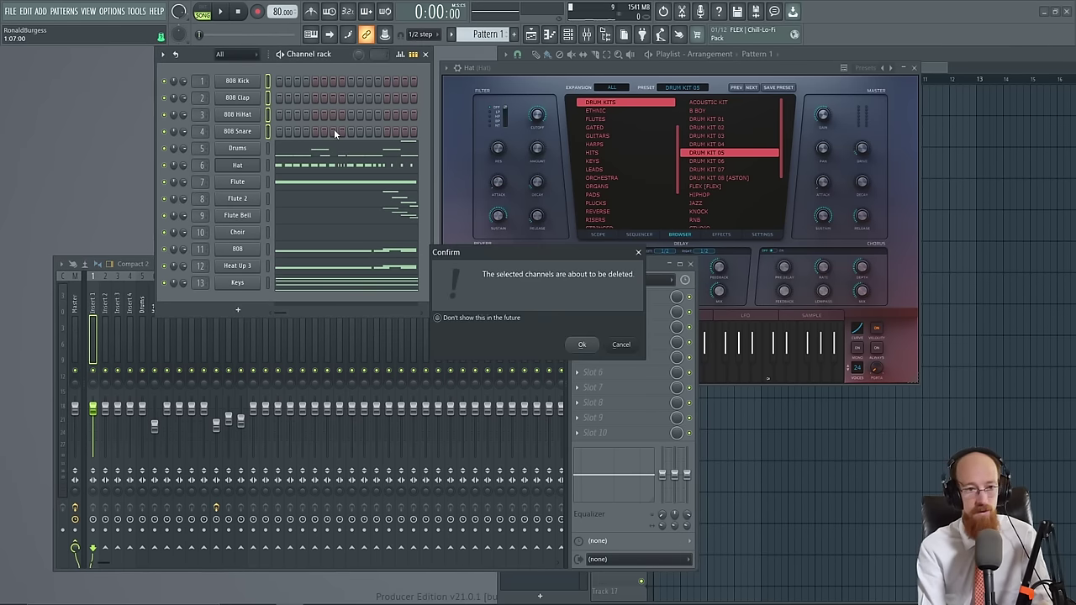
key("Return")
Raise the Hat mixer track's volume to about 72% during playback, and close the Hat instrument window
left_click(152, 304)
key("space")
left_click_drag(155, 427, 154, 422)
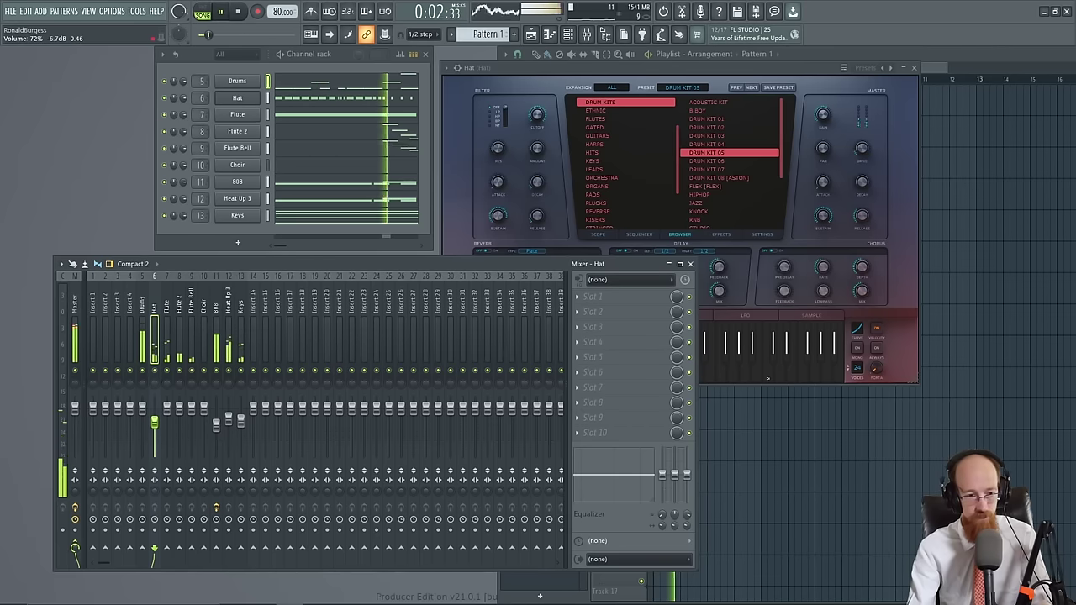
key("space")
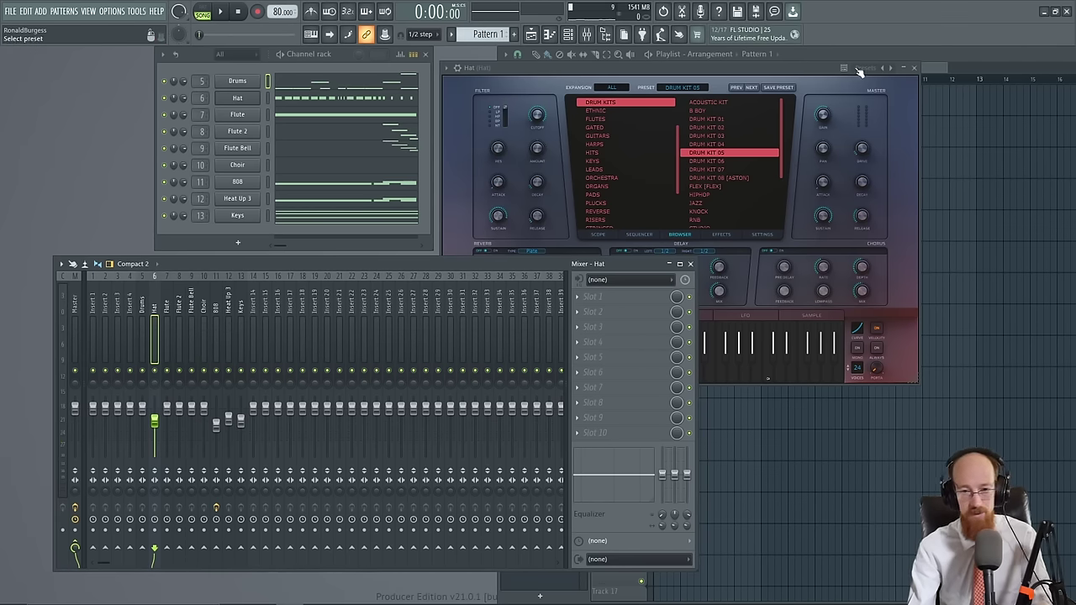
left_click(919, 71)
left_click(919, 71)
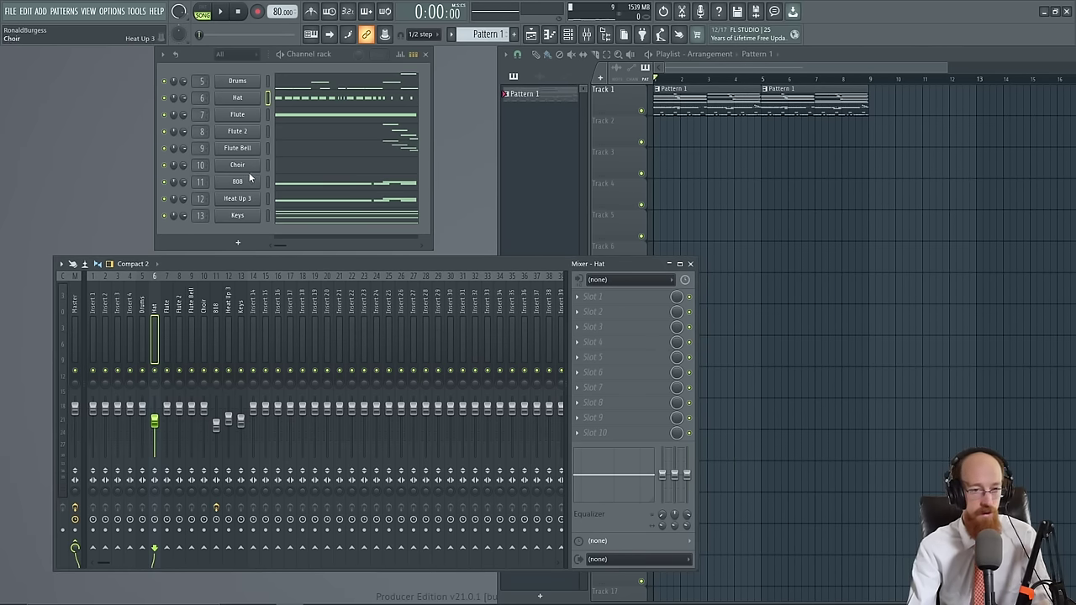
Add a new Heat Up 3 instrument channel and move it directly below the Flute channel
left_click(235, 244)
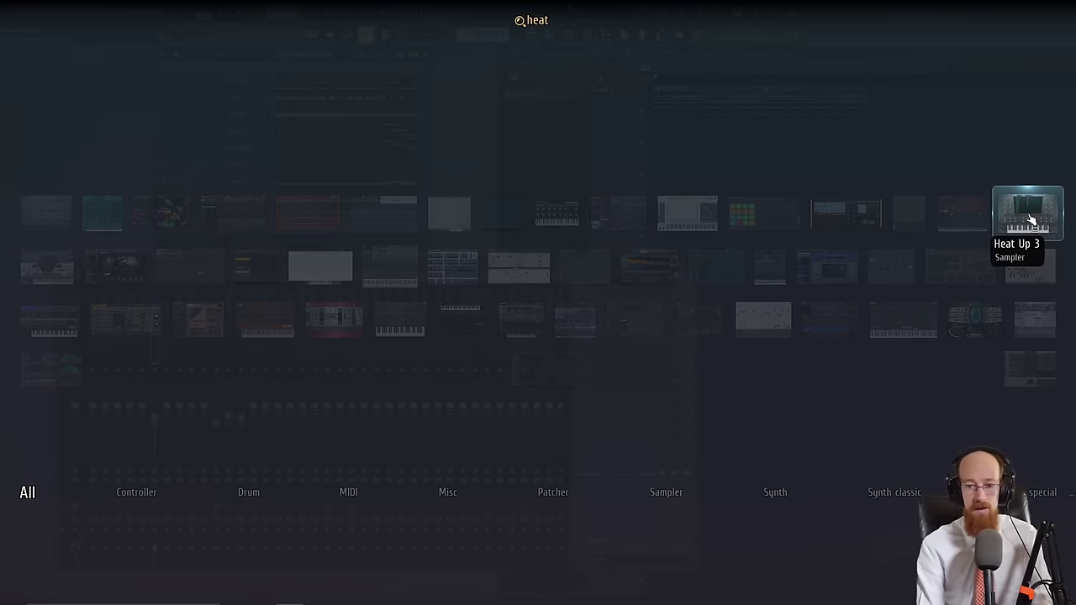
left_click(1021, 211)
left_click_drag(371, 207, 578, 201)
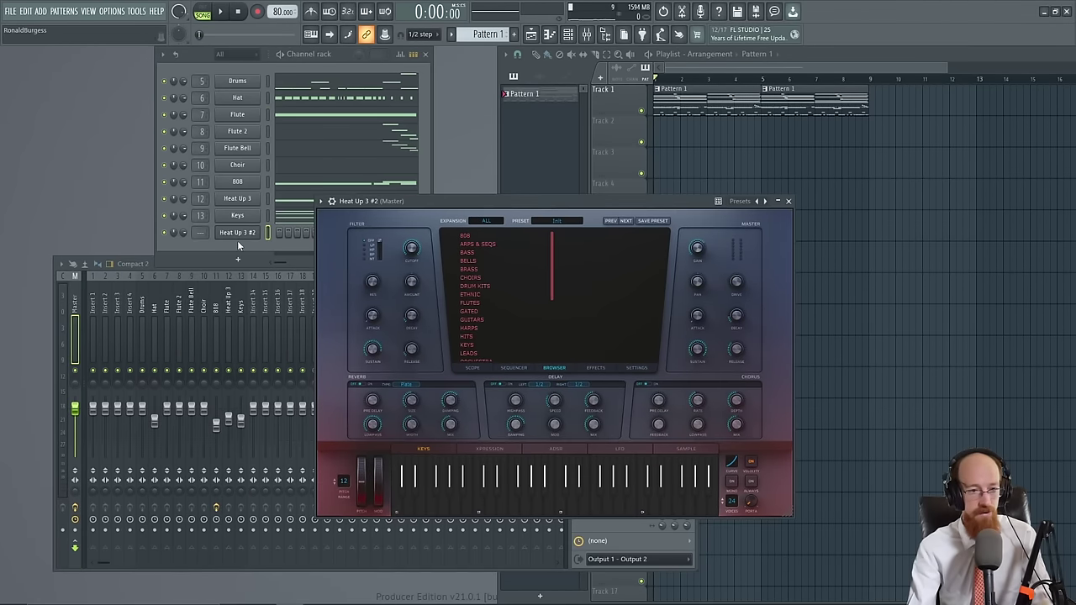
left_click_drag(254, 237, 258, 137)
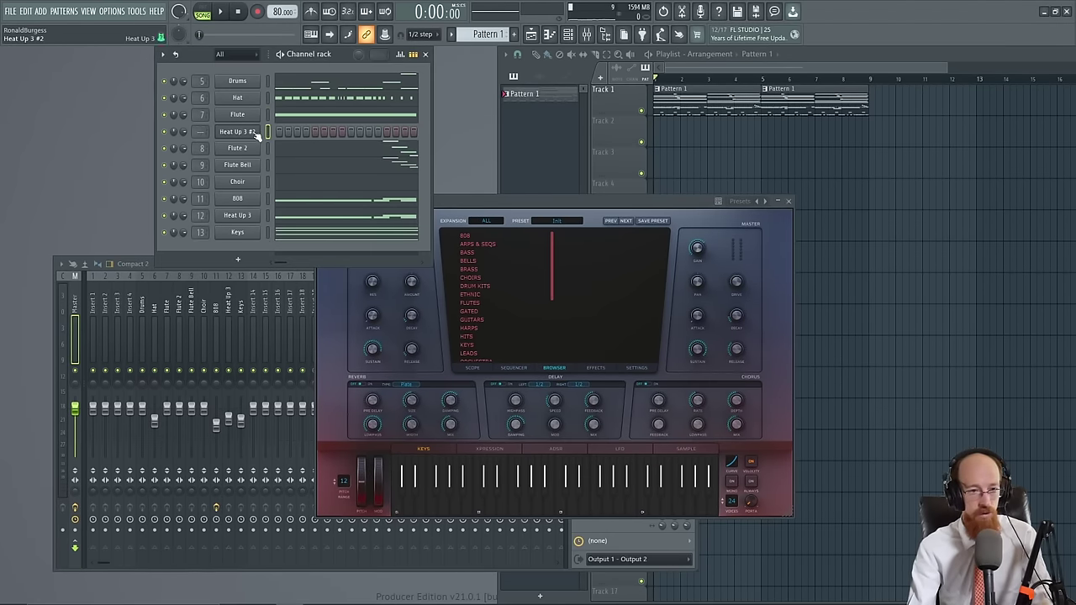
Rename the new Heat Up 3 channel as Main Lead
middle_click(254, 134)
left_click(243, 134)
middle_click(236, 136)
type("Main Lead")
key("Return")
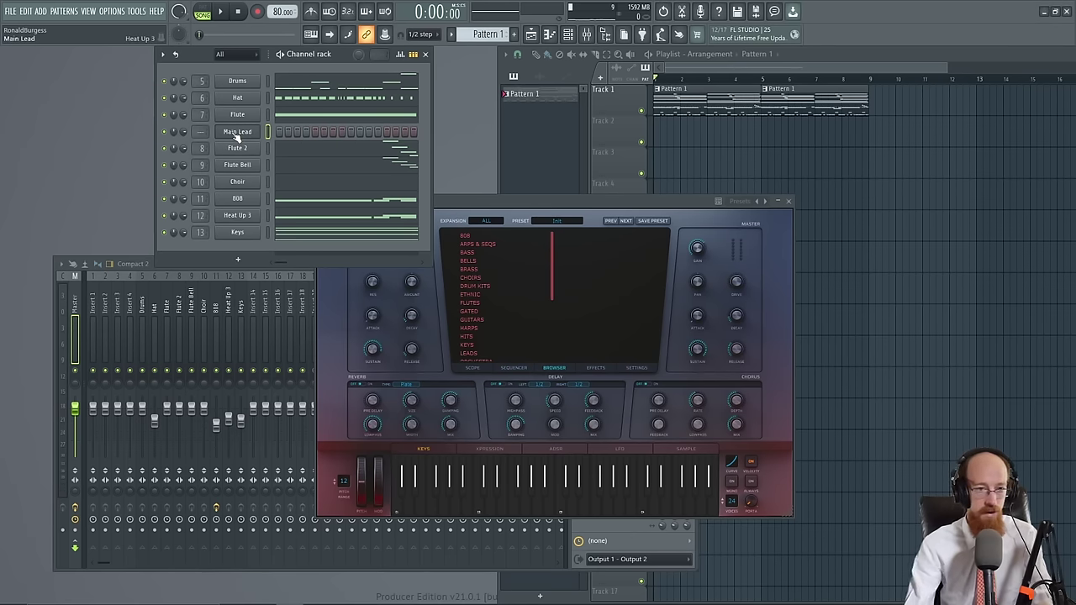
Load the SADEK [AFROTRAP] preset from the Flutes category into the Main Lead instrument
left_click_drag(579, 203, 621, 144)
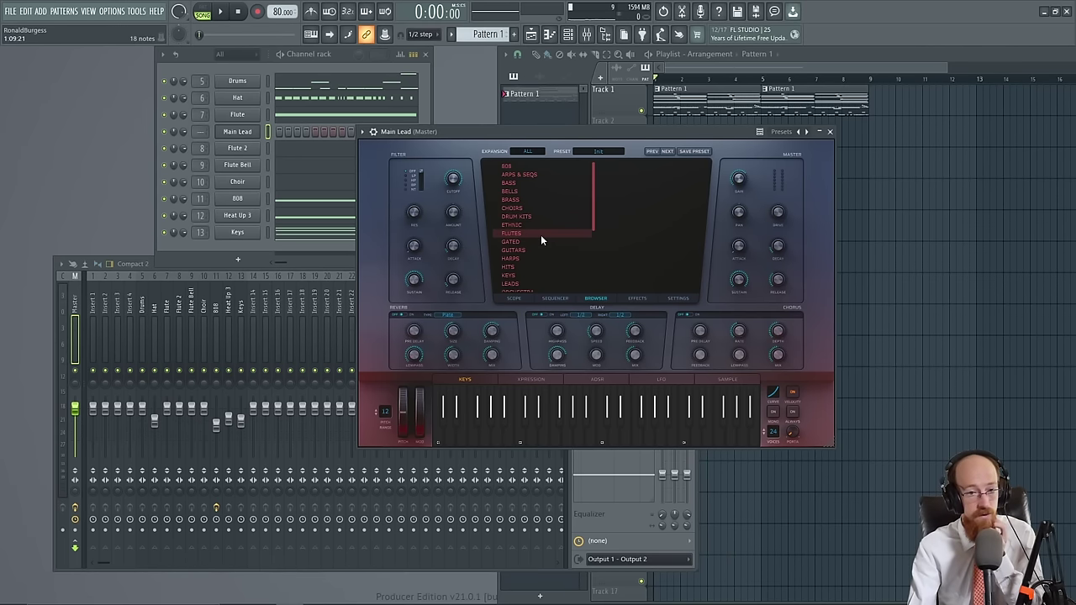
scroll(541, 236, "down", 3)
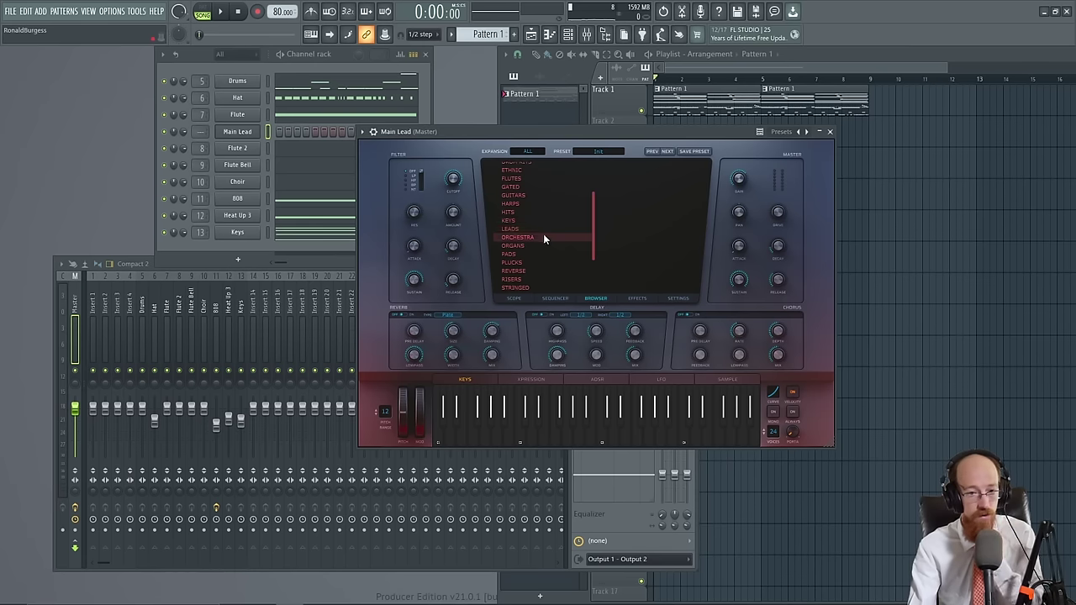
scroll(547, 231, "up", 3)
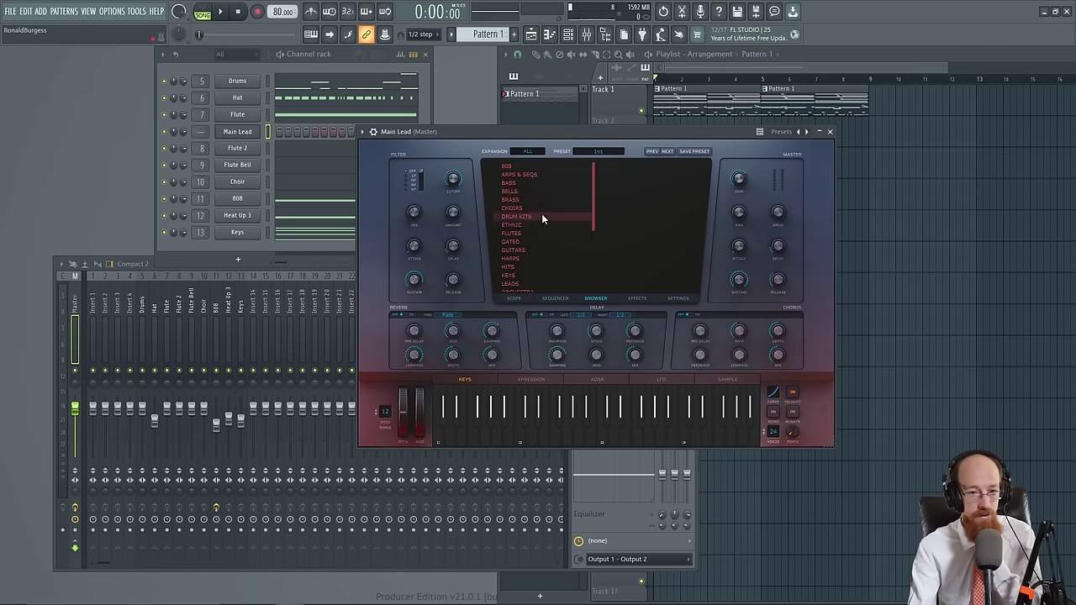
left_click(538, 233)
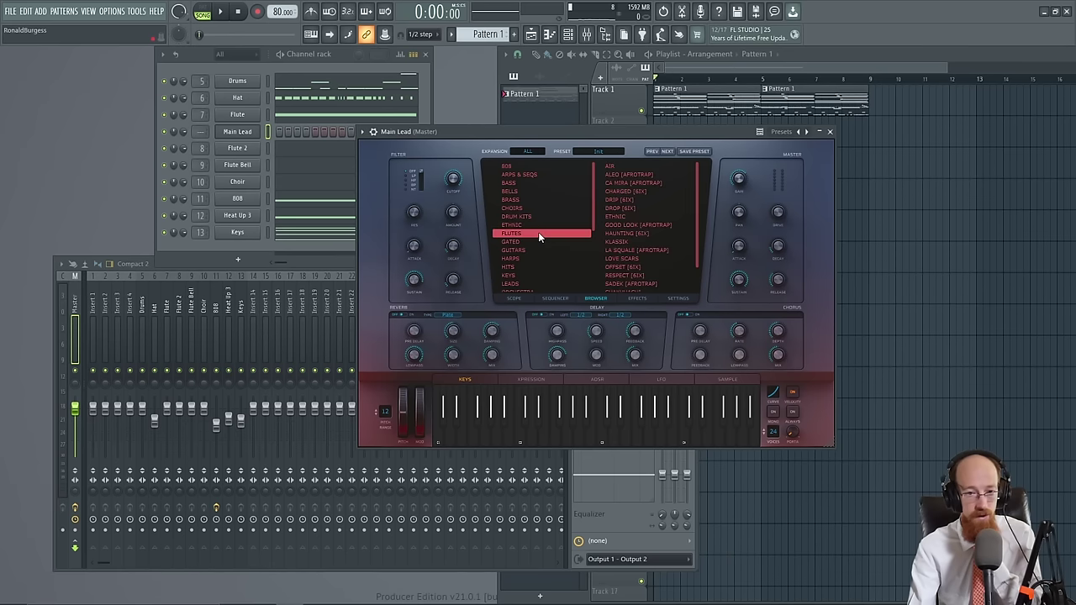
left_click(661, 253)
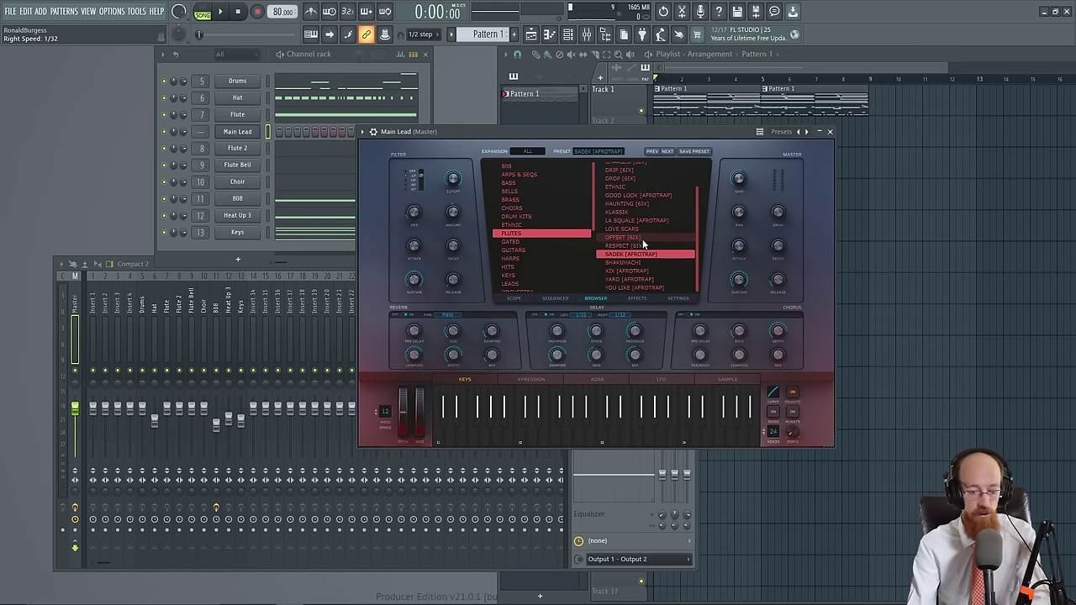
Copy the Flute 2 channel's notes into the Main Lead channel and play the arrangement
right_click(268, 151)
left_click(396, 158)
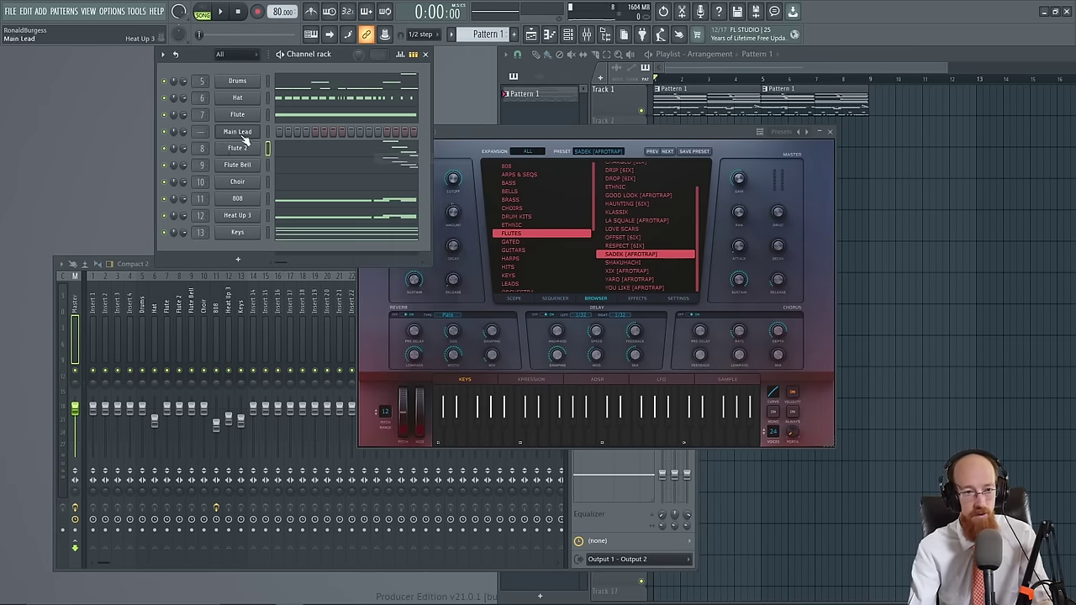
right_click(253, 132)
left_click(427, 152)
key("space")
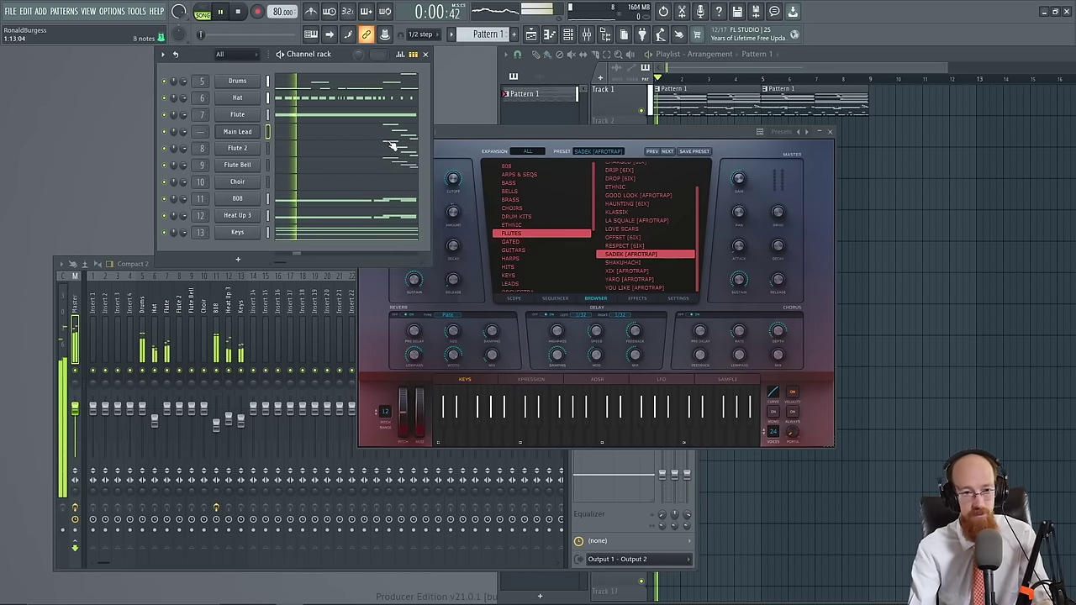
Transpose the first four-note run in the Main Lead's piano roll down one octave
left_click(331, 132)
scroll(470, 259, "up", 3)
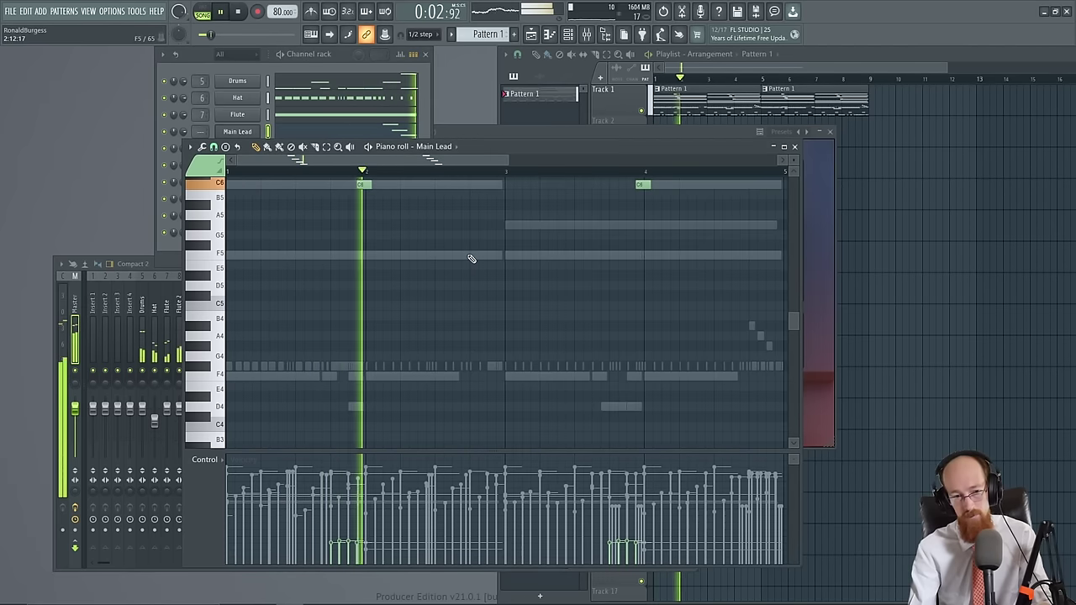
scroll(470, 260, "up", 3)
key("space")
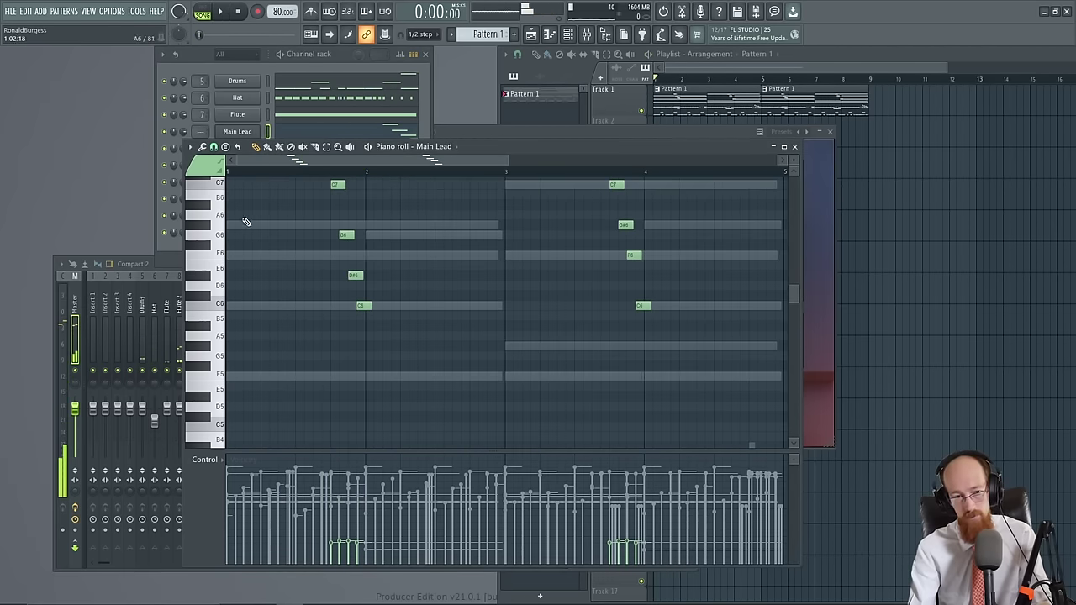
scroll(243, 218, "up", 2)
left_click_drag(312, 244, 433, 385)
key("ctrl+Down")
scroll(428, 379, "down", 1)
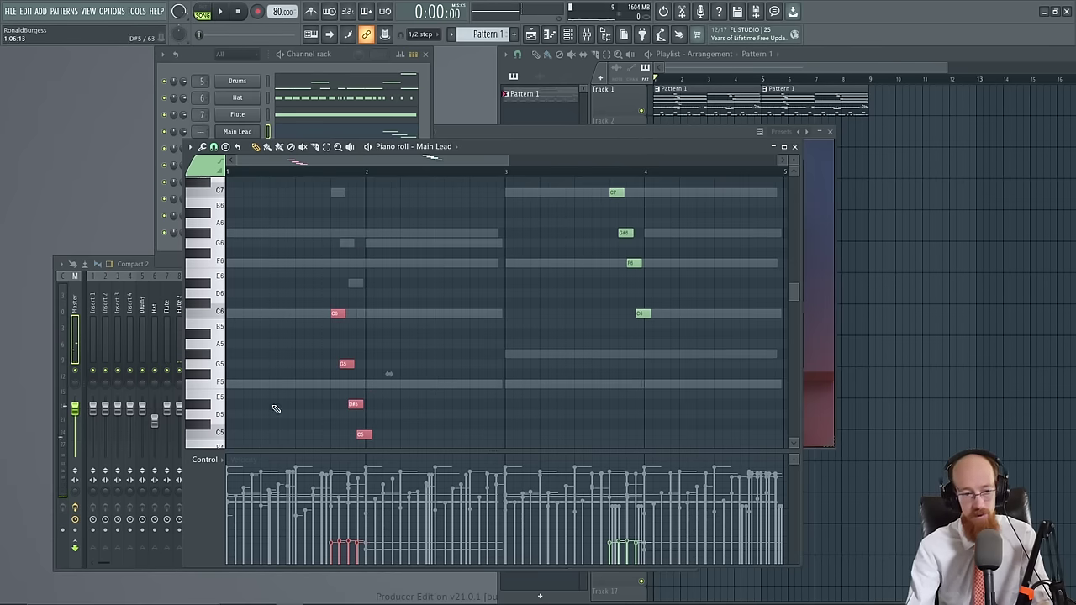
scroll(277, 408, "down", 2)
Set the velocities of the first four Main Lead notes to roughly 23–29%, checking them in playback, and deselect them
key("space")
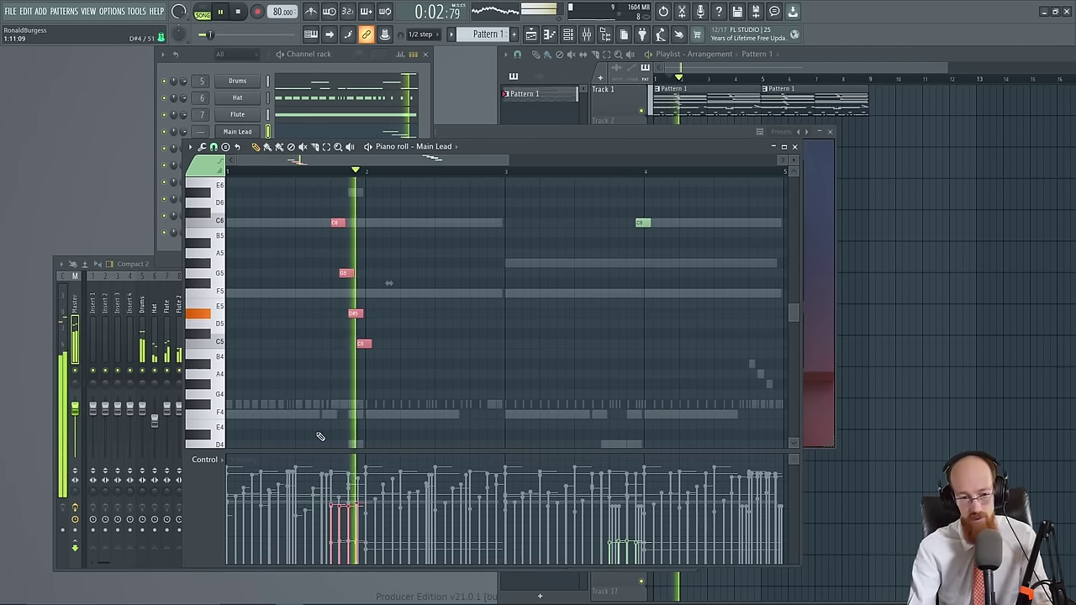
key("space")
key("space")
mouse_move(330, 523)
left_mouse_down()
mouse_move(368, 522)
mouse_move(333, 529)
mouse_move(350, 543)
mouse_move(365, 536)
mouse_move(336, 537)
left_mouse_up()
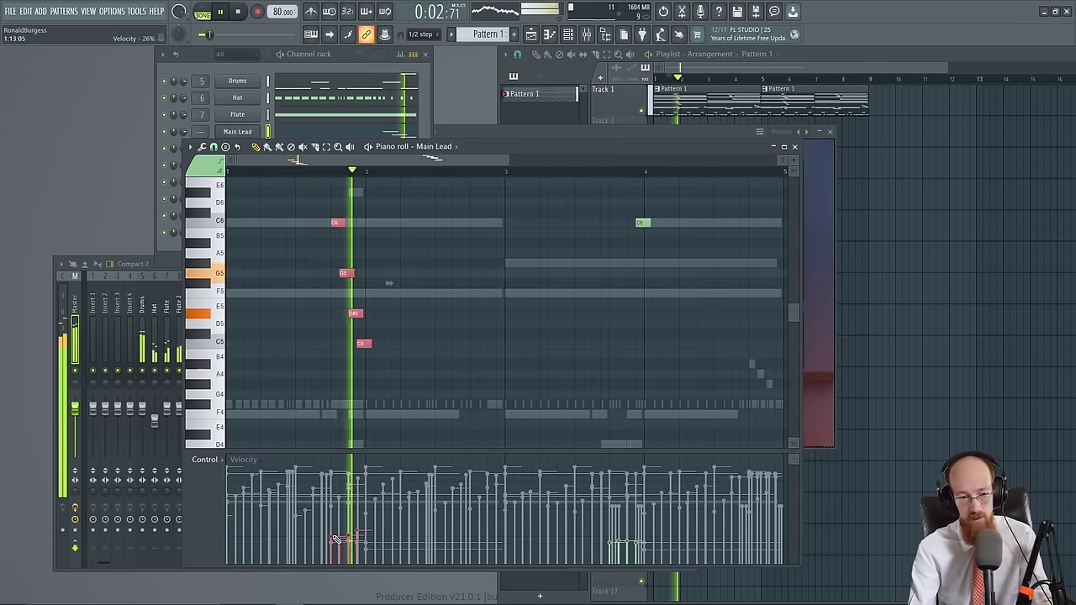
key("space")
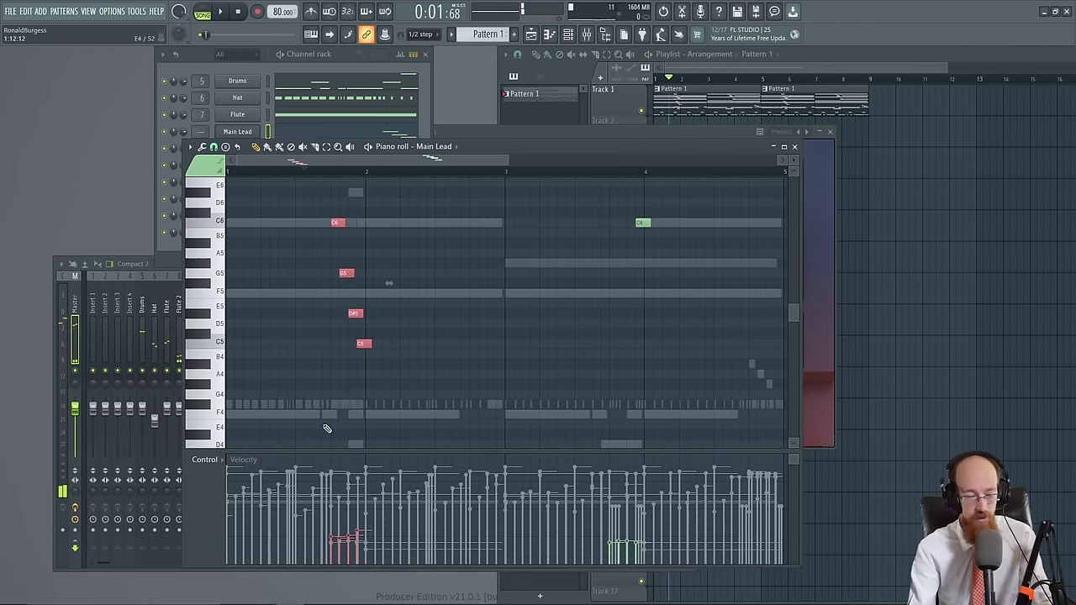
left_click_drag(342, 538, 361, 540)
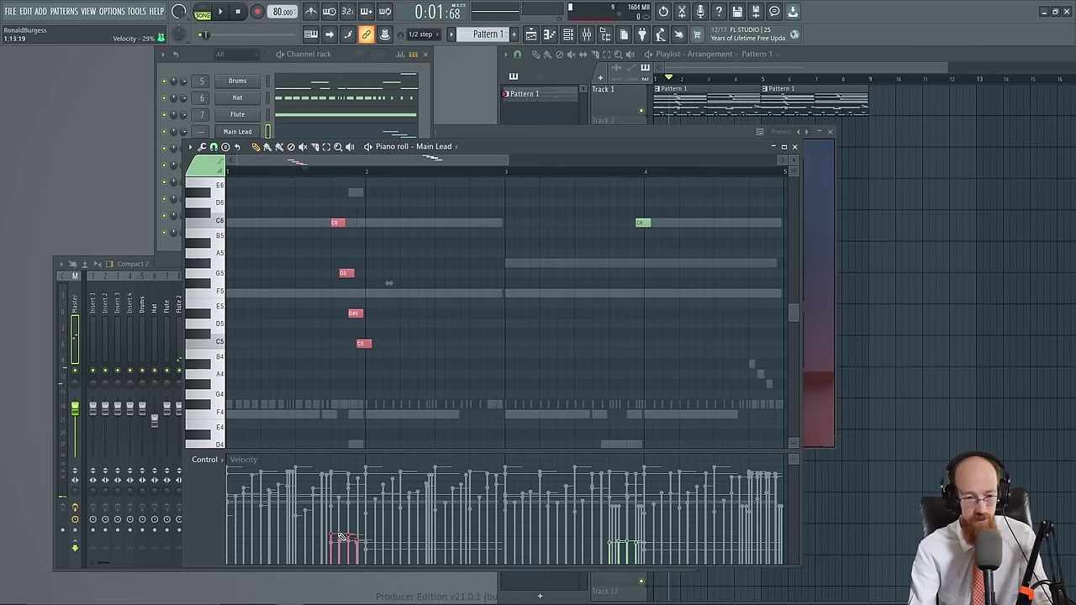
key("space")
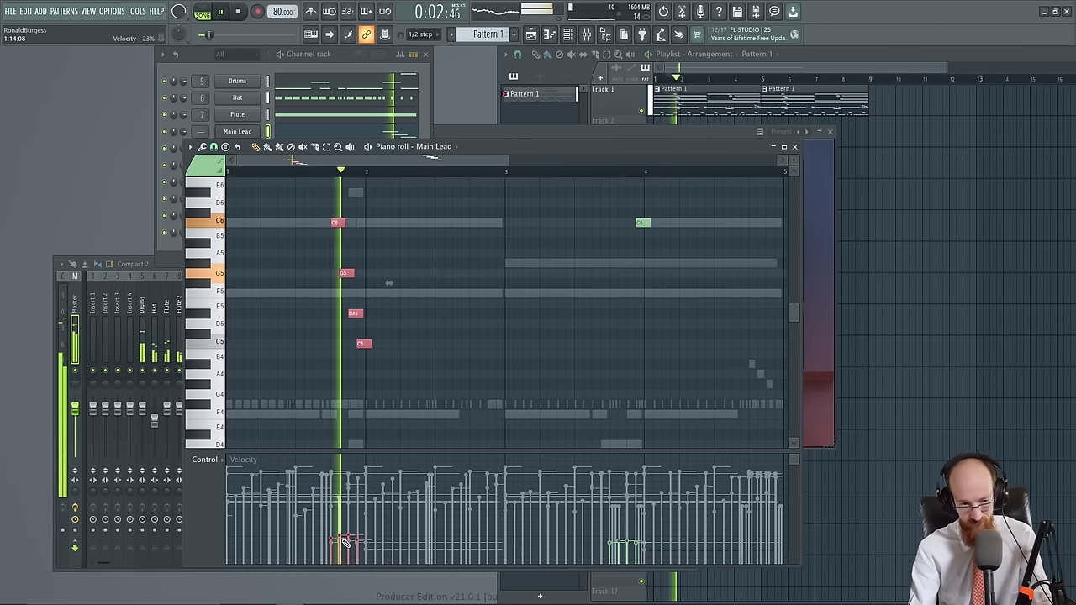
left_click(607, 288, "ctrl")
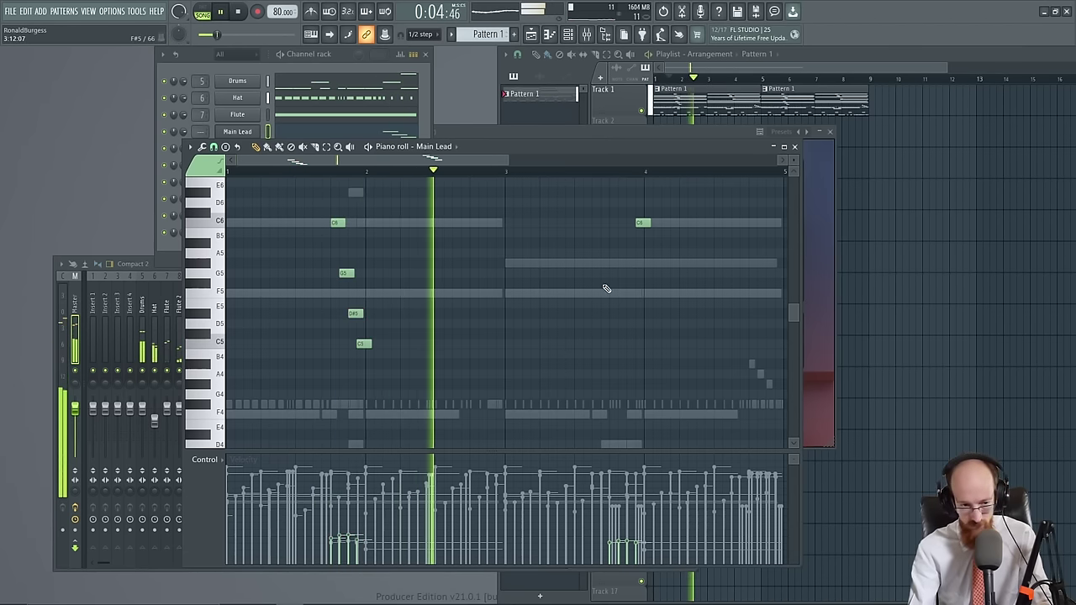
Play the arrangement from the second half of the pattern to check the velocities of the Main Lead's second four-note run
key("space")
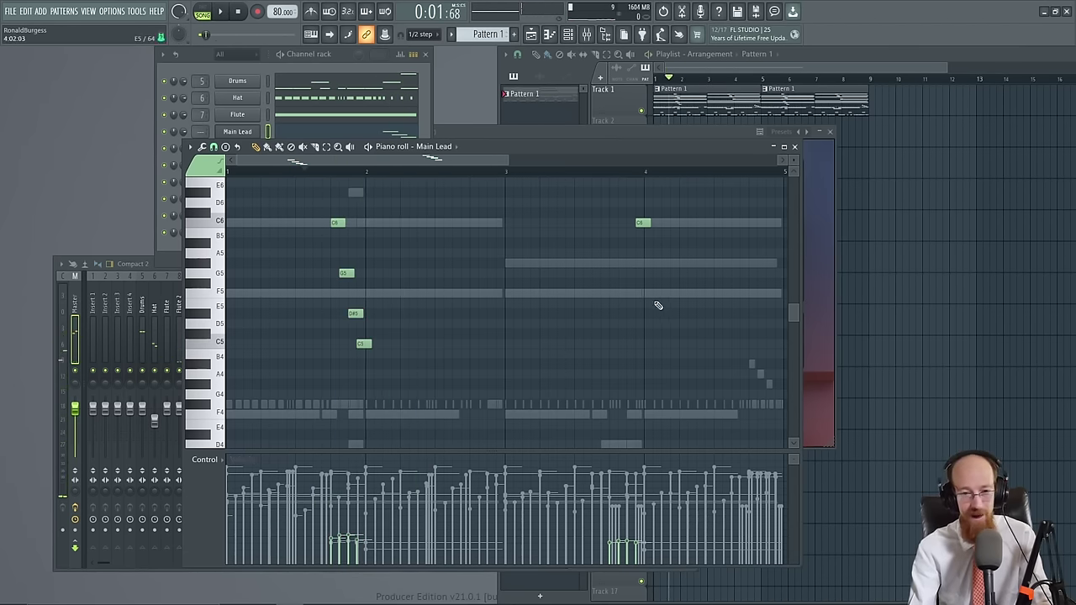
scroll(651, 320, "up", 2)
left_click(591, 172)
key("space")
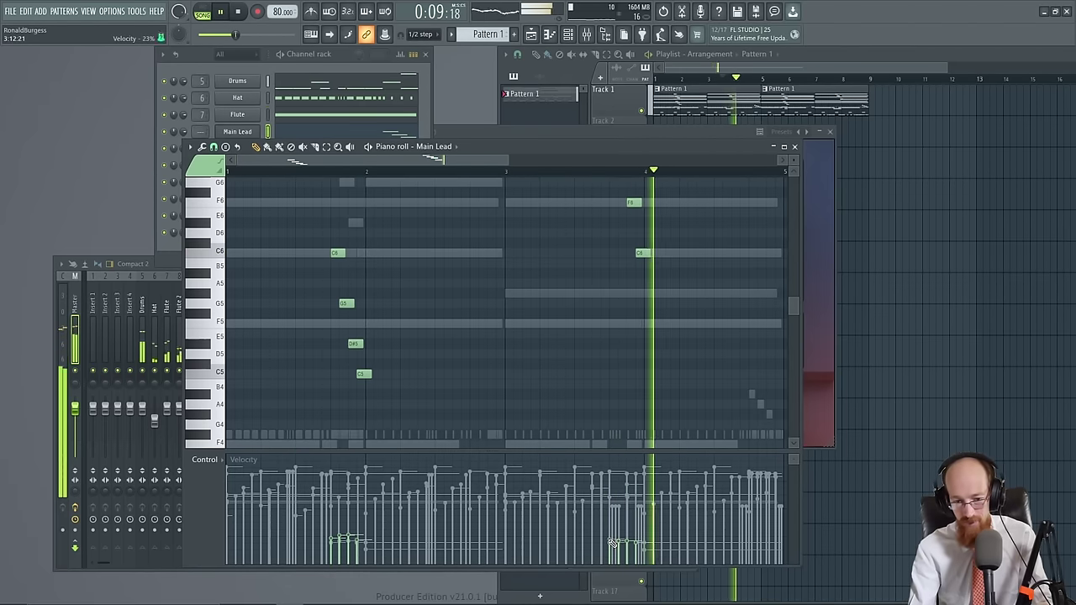
key("space")
key("space")
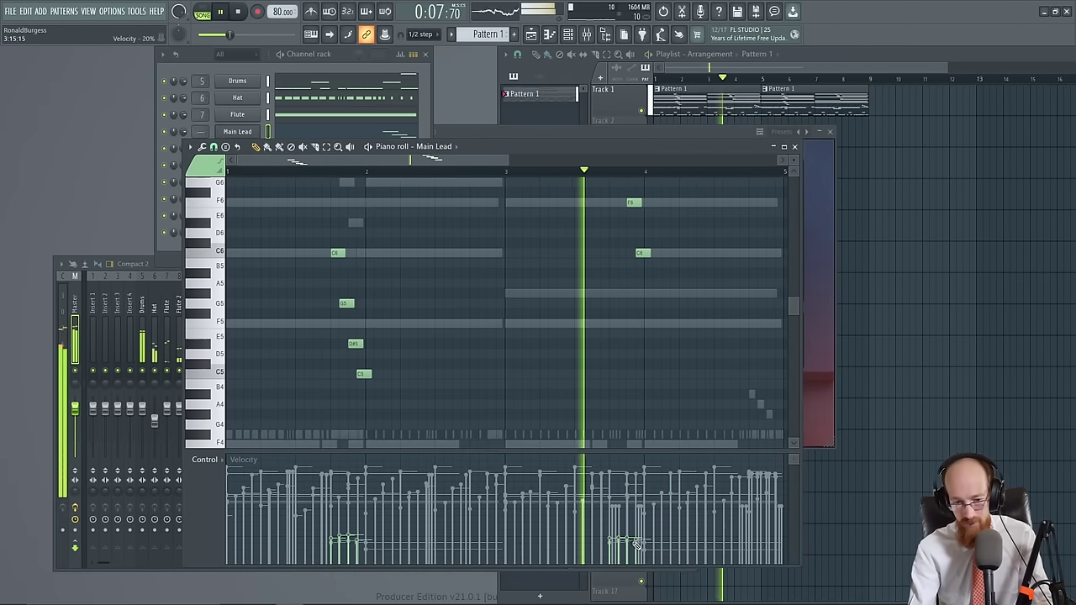
key("space")
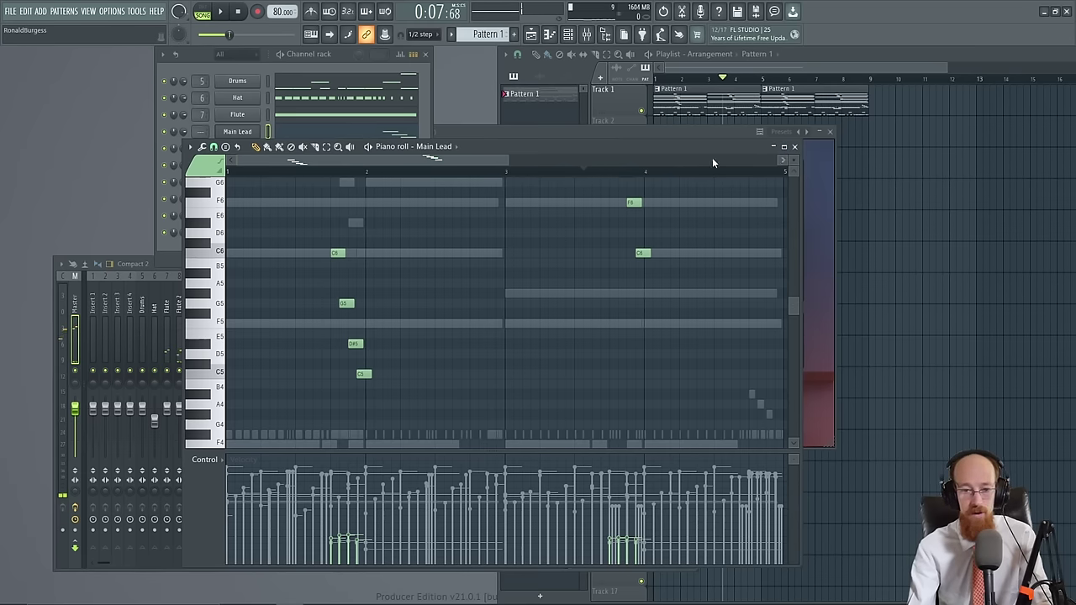
Close the Main Lead piano roll and play the arrangement to hear all channels together
left_click(606, 160)
left_click_drag(621, 145, 606, 149)
left_click(779, 151)
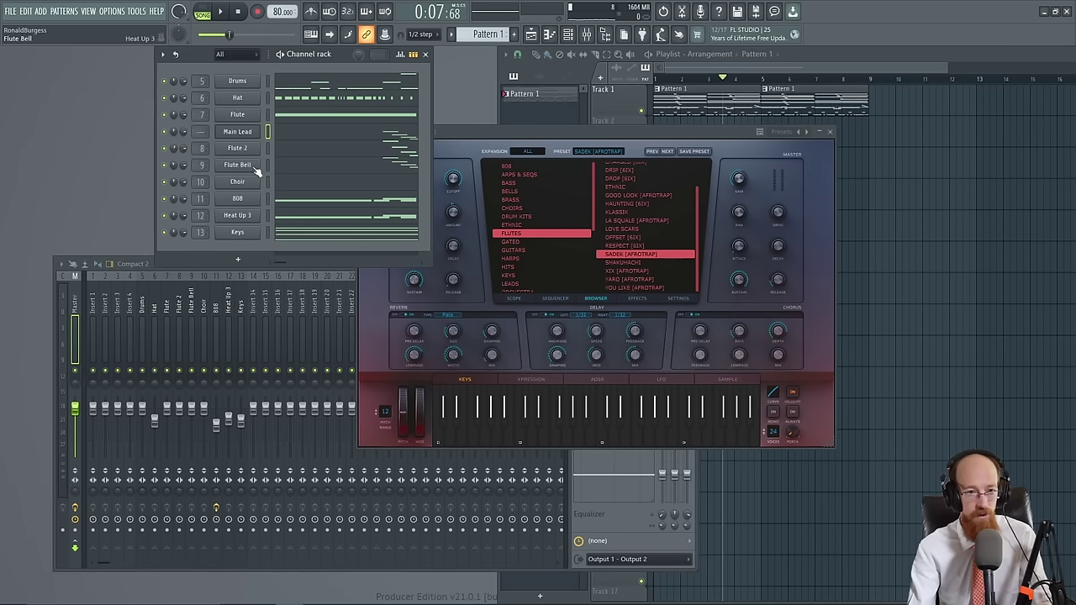
key("space")
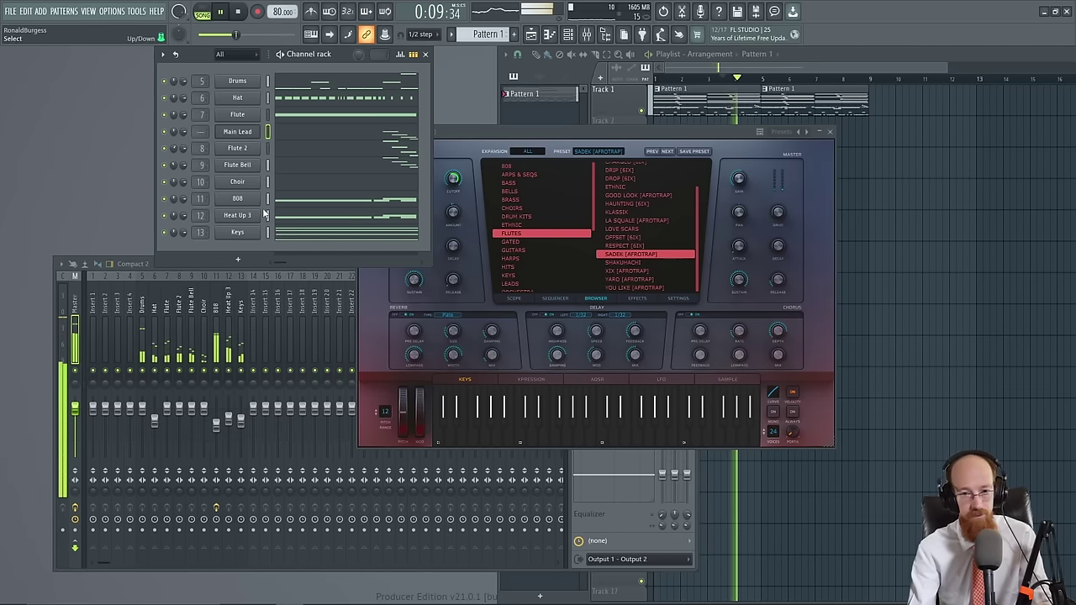
key("space")
Close the Main Lead instrument window and return the playhead to the start of the arrangement
left_click(490, 136)
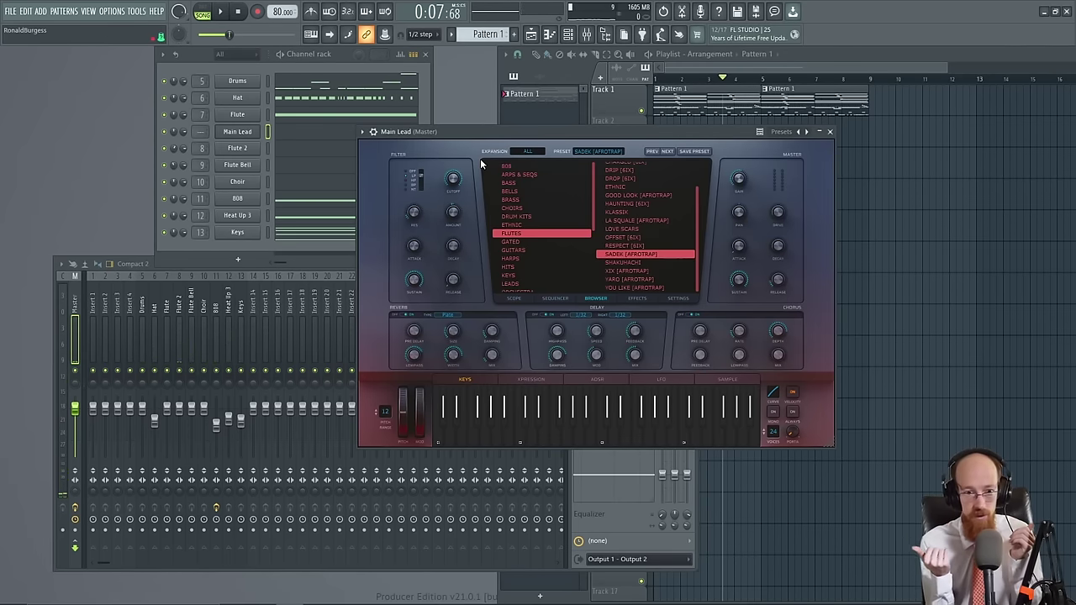
left_click(831, 132)
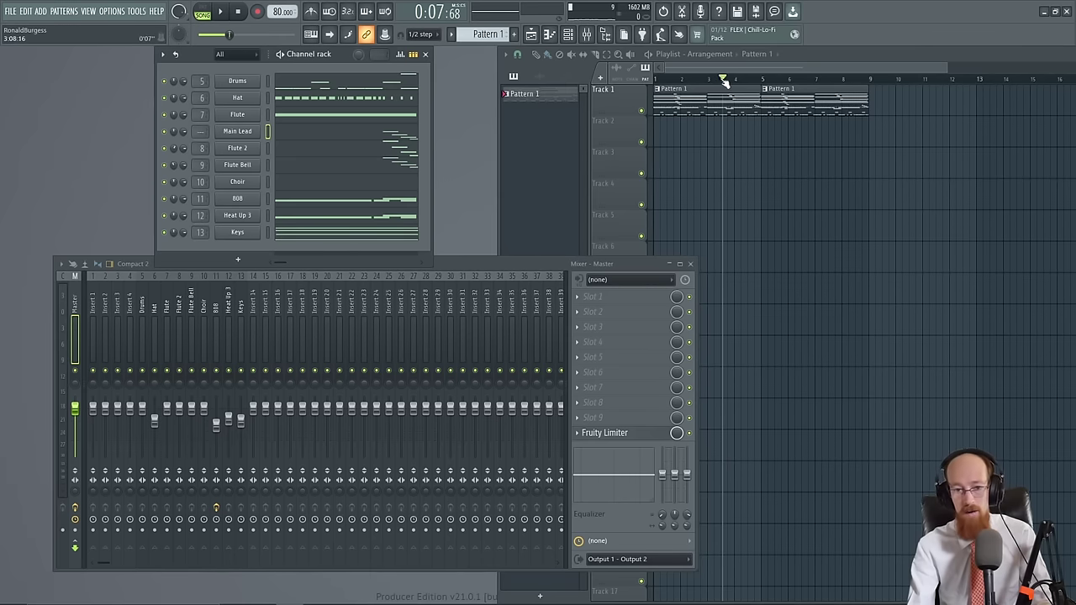
left_click_drag(722, 79, 546, 82)
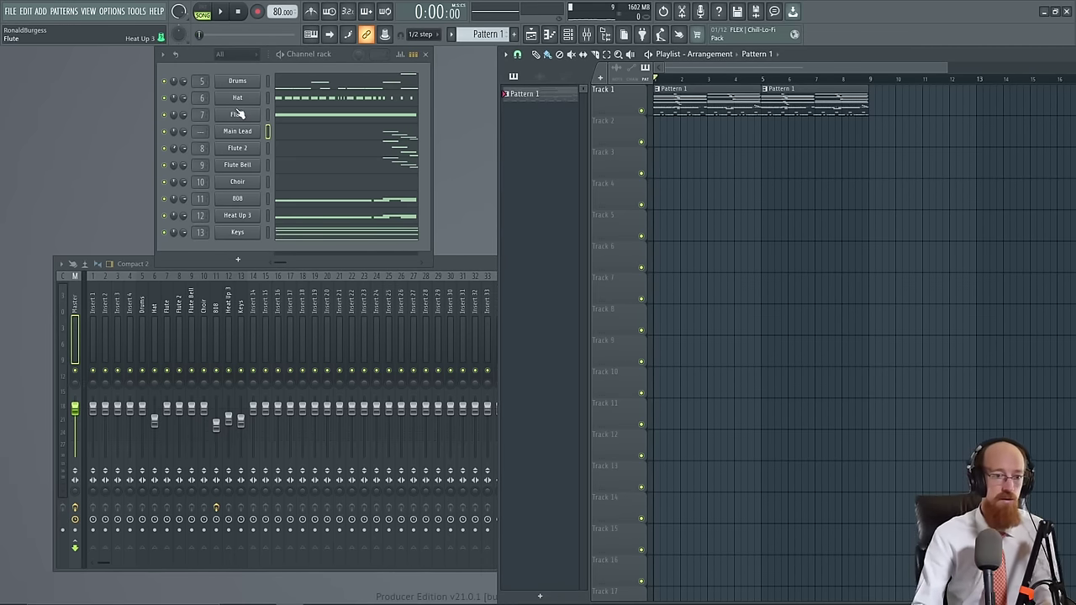
Inspect the Drums channel's instrument and close it
left_click(247, 83)
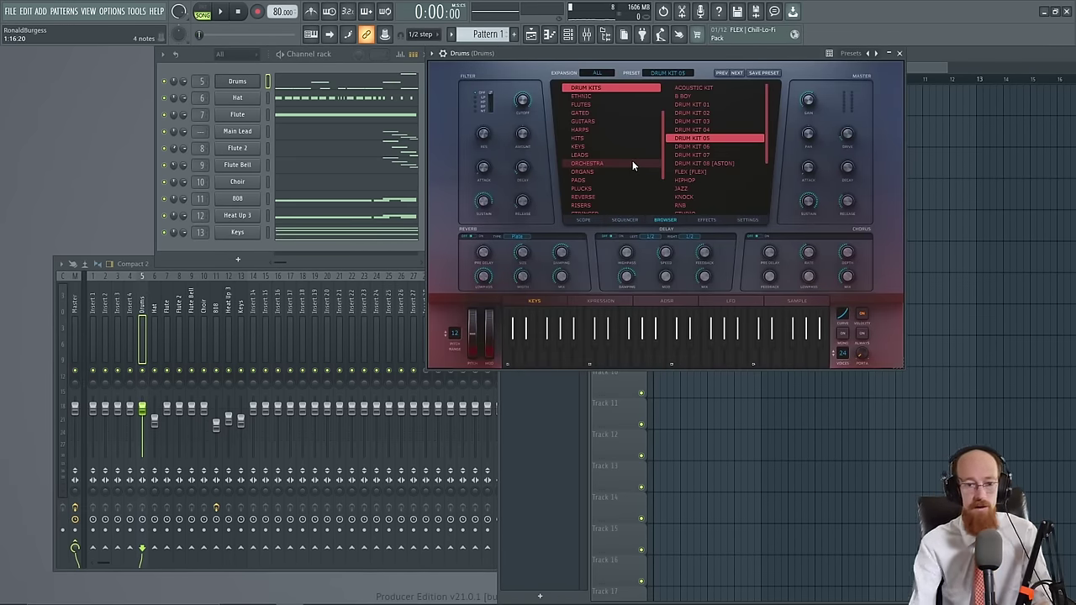
left_click(901, 53)
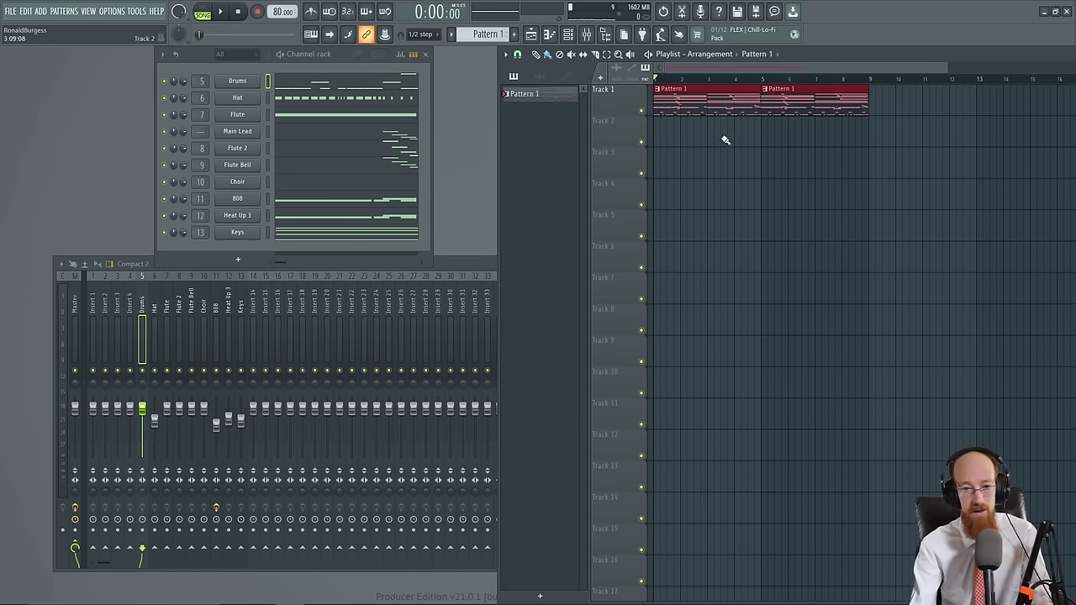
Select both Pattern 1 clips on Track 1 in the playlist
left_click_drag(795, 101, 731, 89)
left_click(819, 163, "ctrl")
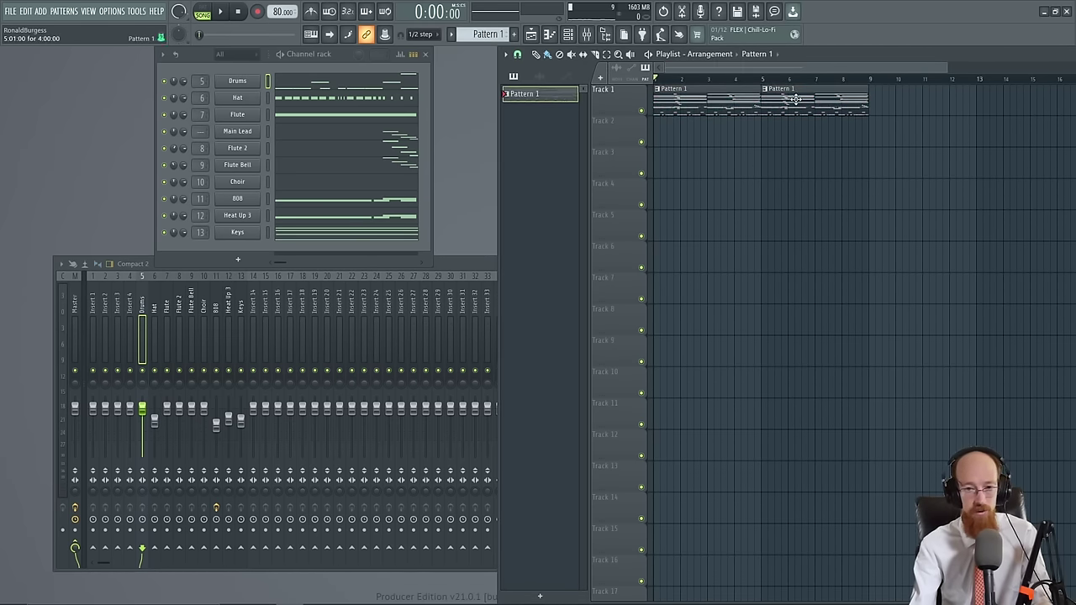
left_click_drag(795, 99, 797, 78)
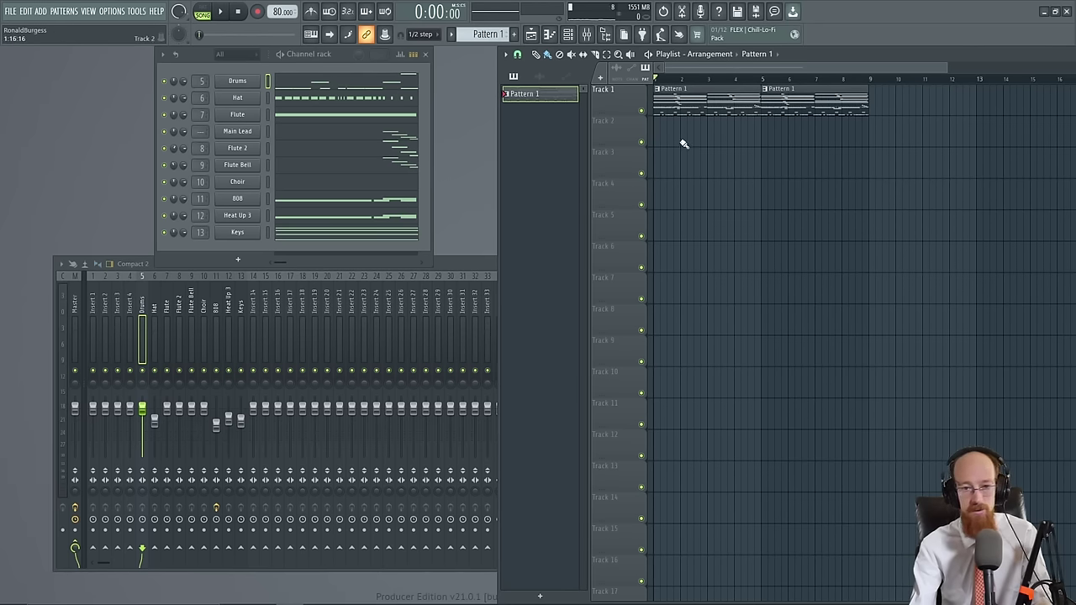
key("ctrl+a")
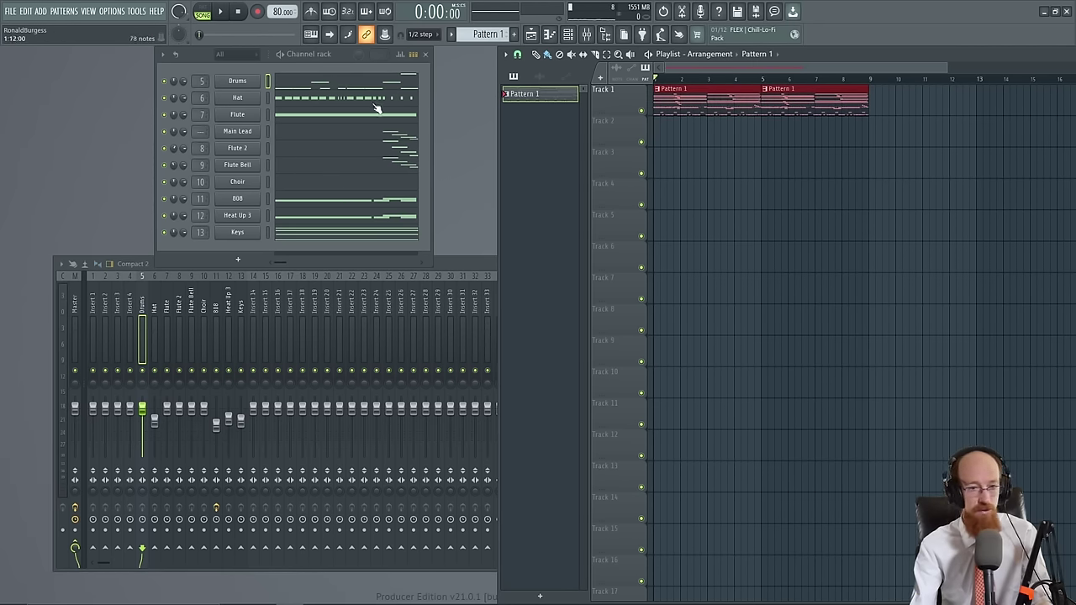
Examine the notes of the Flute 2, Hat, Drums and Keys channels in the piano roll
left_click(376, 153)
scroll(370, 288, "down", 4)
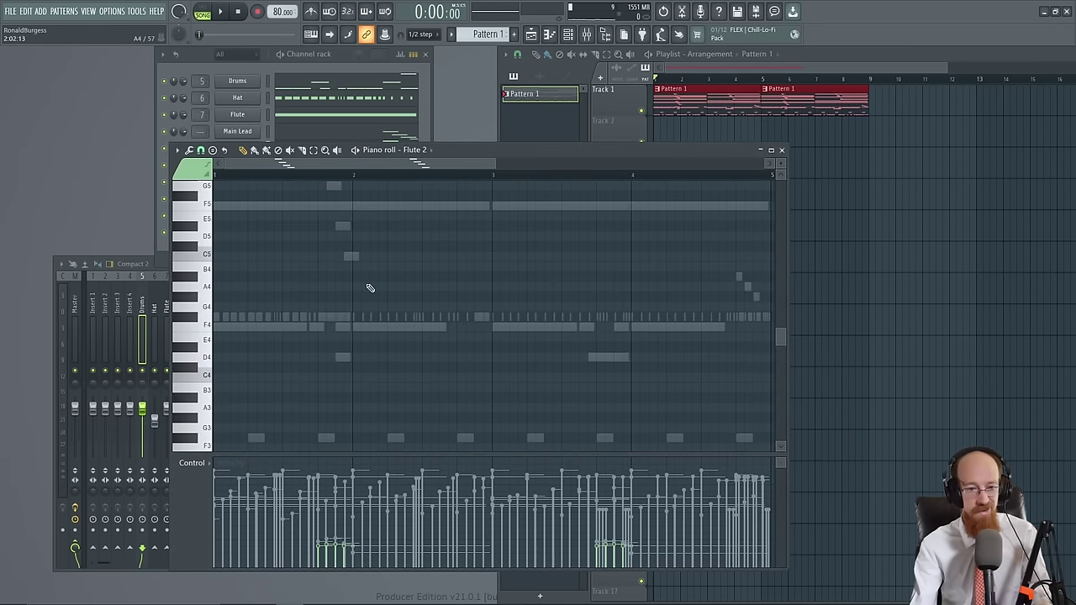
double_click(384, 328)
double_click(442, 319)
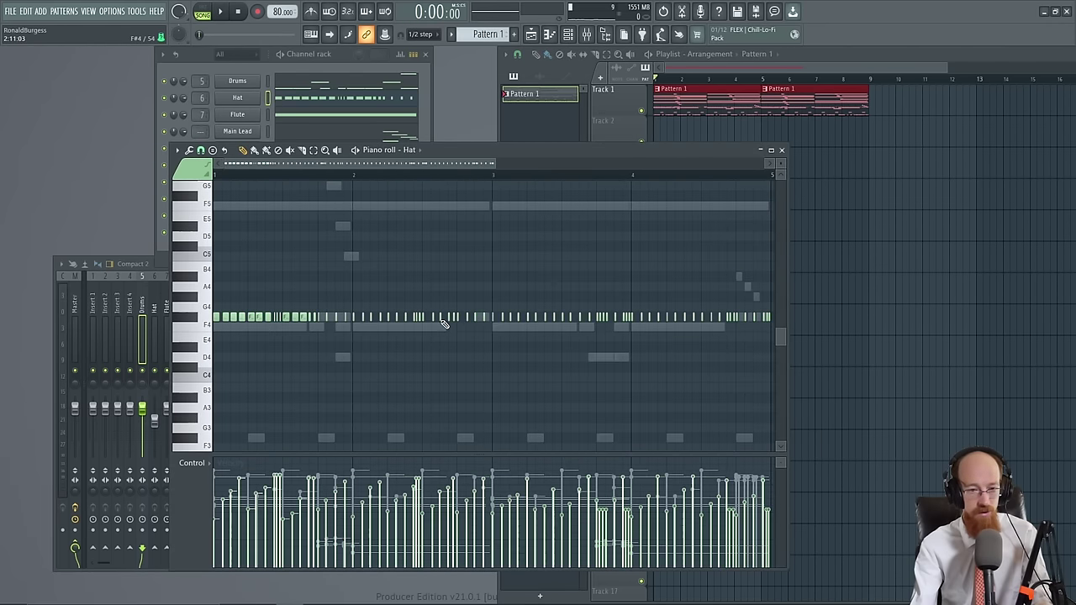
double_click(333, 439)
scroll(412, 360, "up", 8)
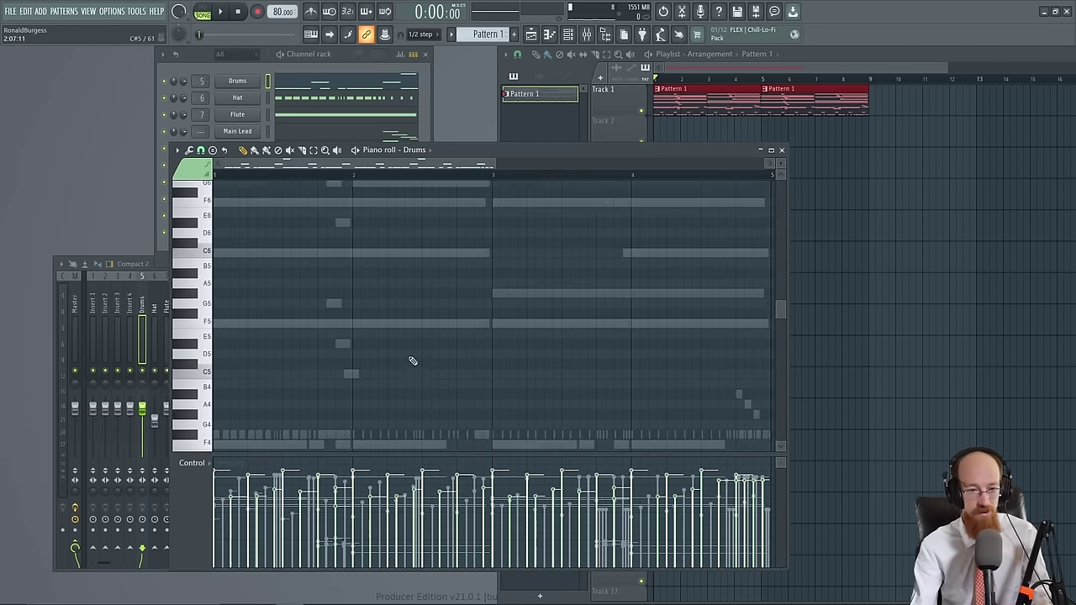
double_click(449, 299)
scroll(515, 280, "down", 3)
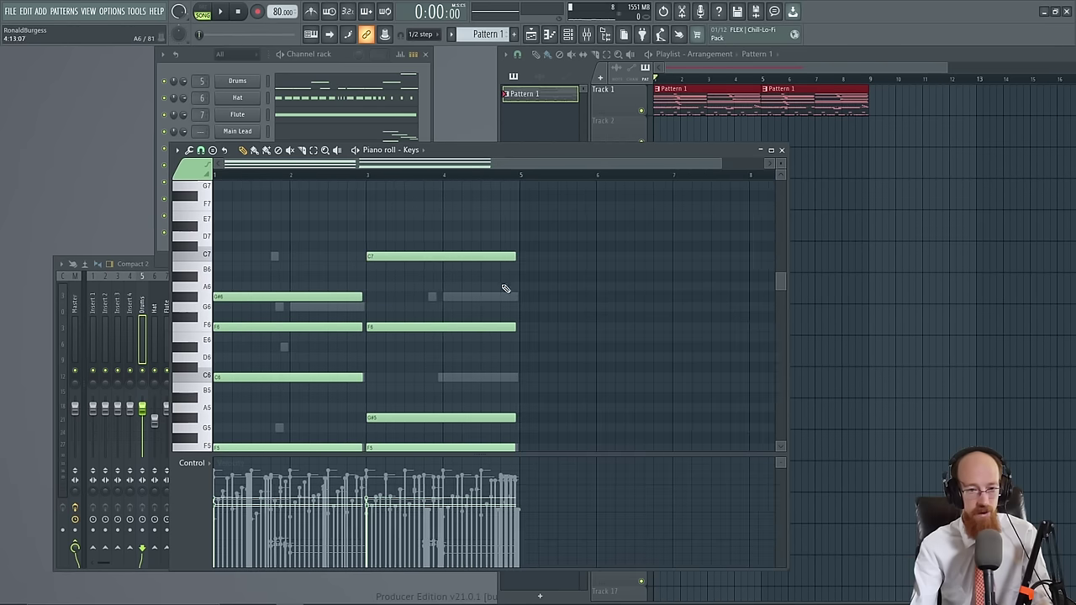
scroll(435, 264, "down", 2)
Enlarge Track 1 in the playlist to about twice its height and close the Keys piano roll
left_click(610, 117)
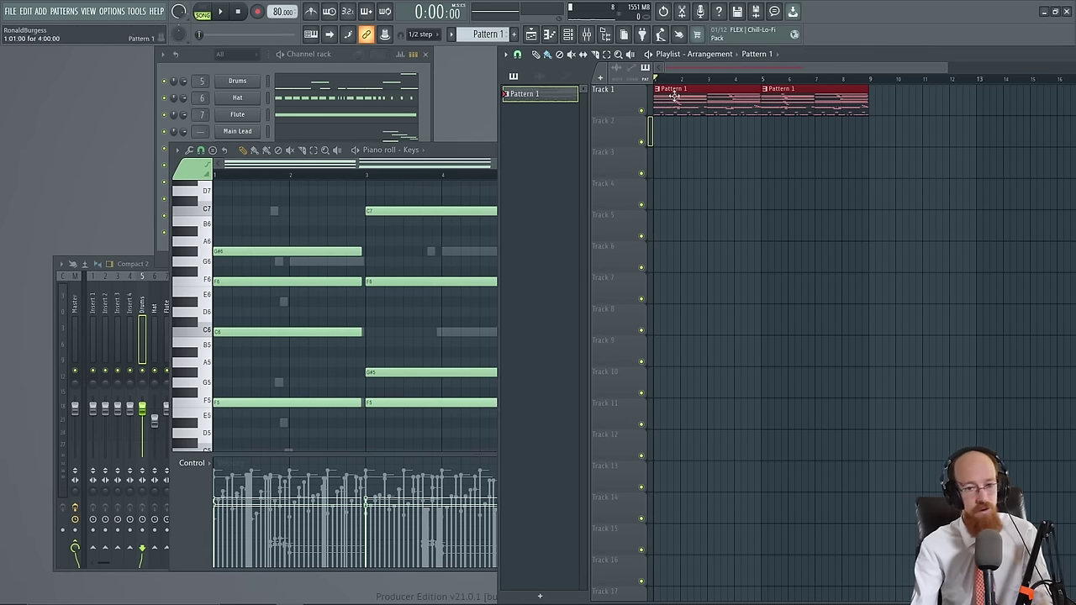
left_click_drag(615, 110, 618, 373)
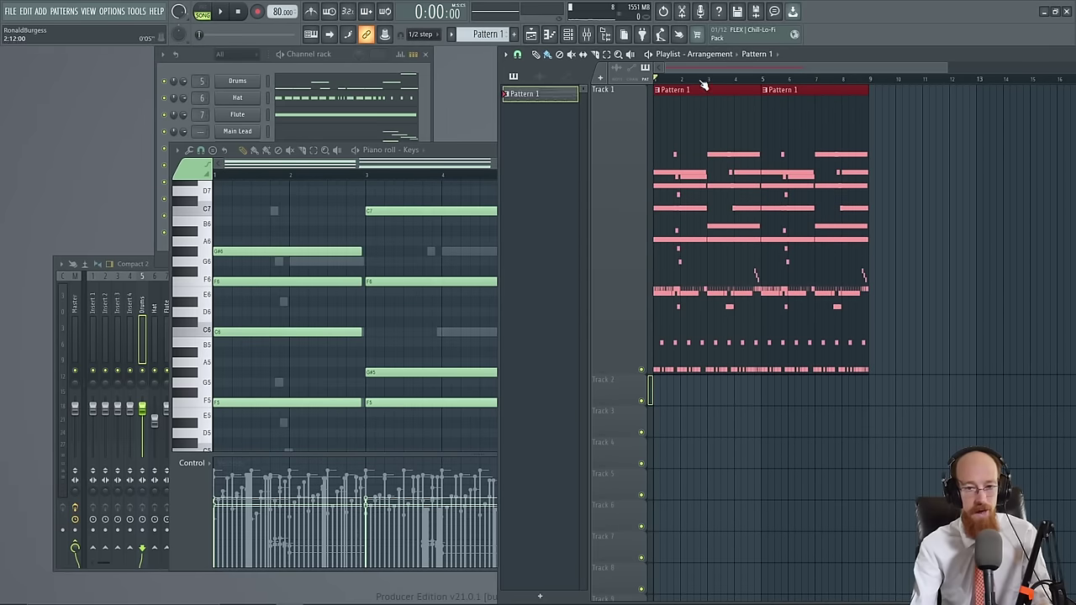
left_click_drag(625, 376, 610, 150)
scroll(758, 239, "up", 2)
left_click(476, 152)
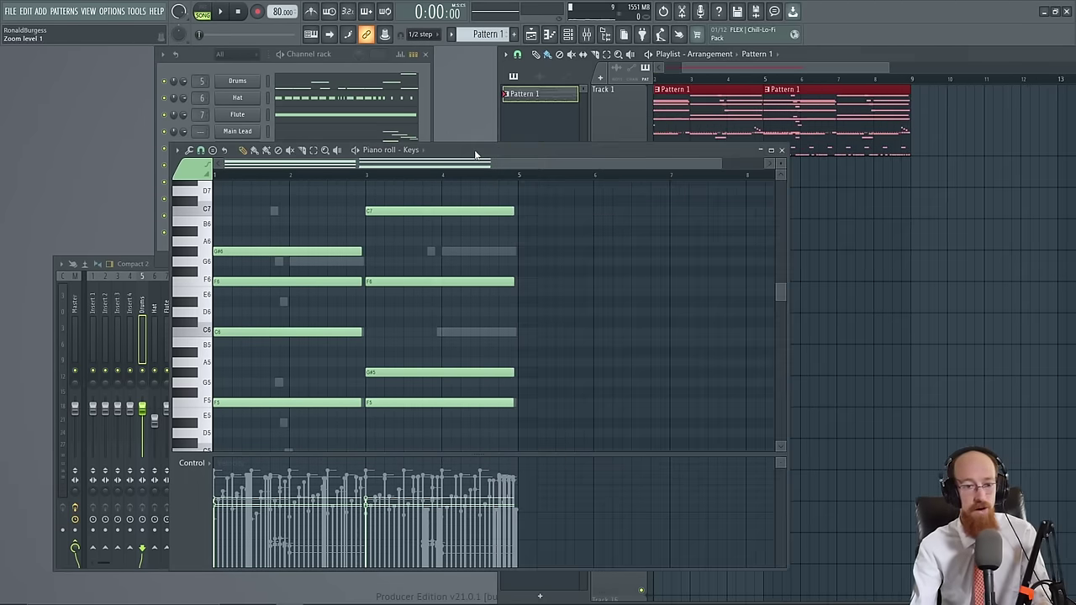
left_click(783, 150)
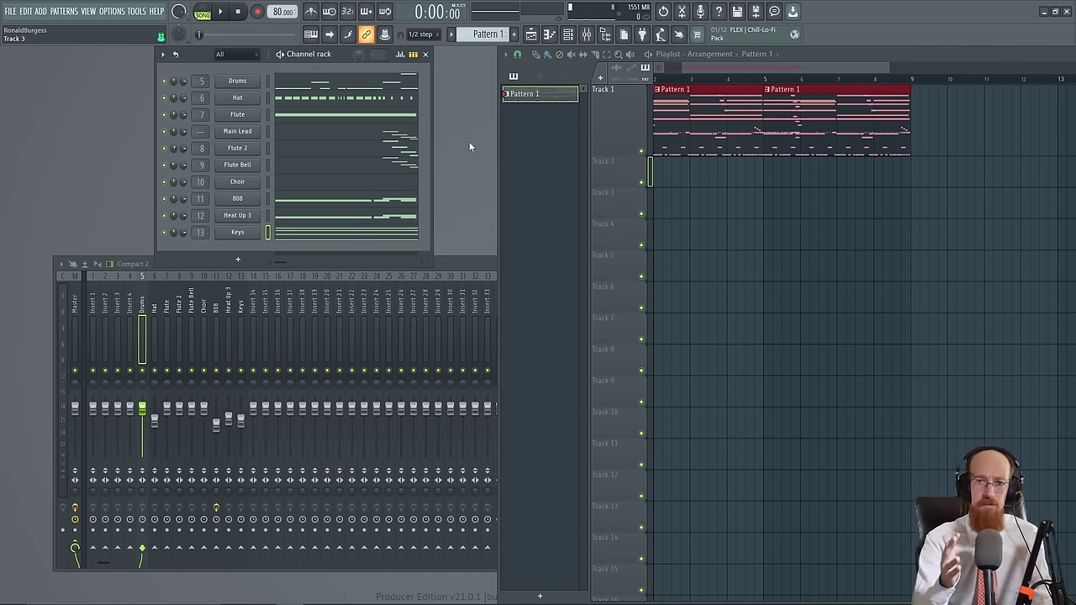
Play both Pattern 1 clips from the start of the arrangement and stop playback
key("space")
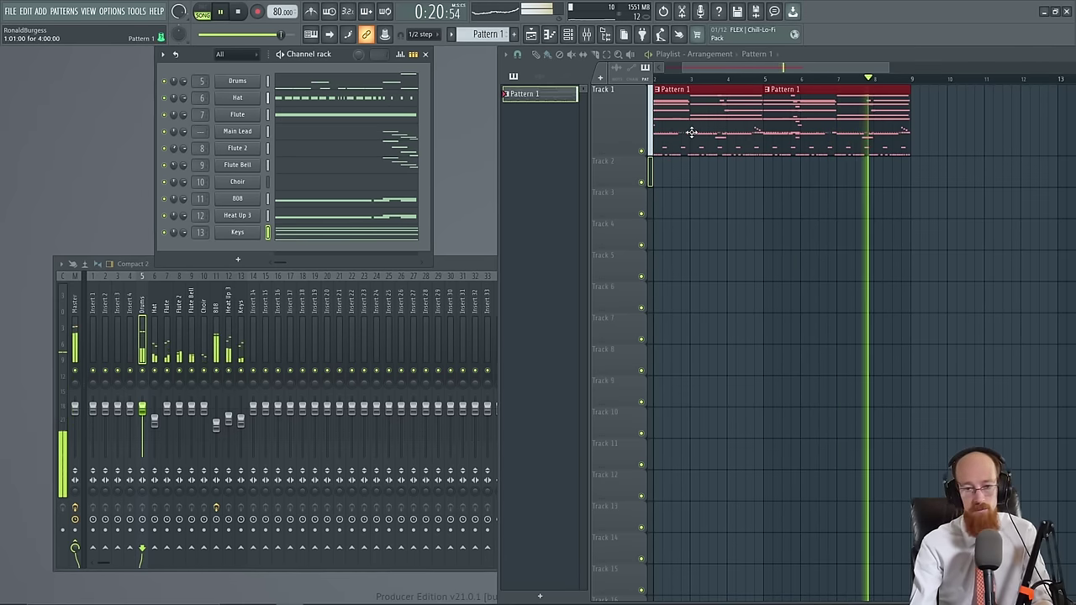
left_click_drag(816, 144, 740, 127)
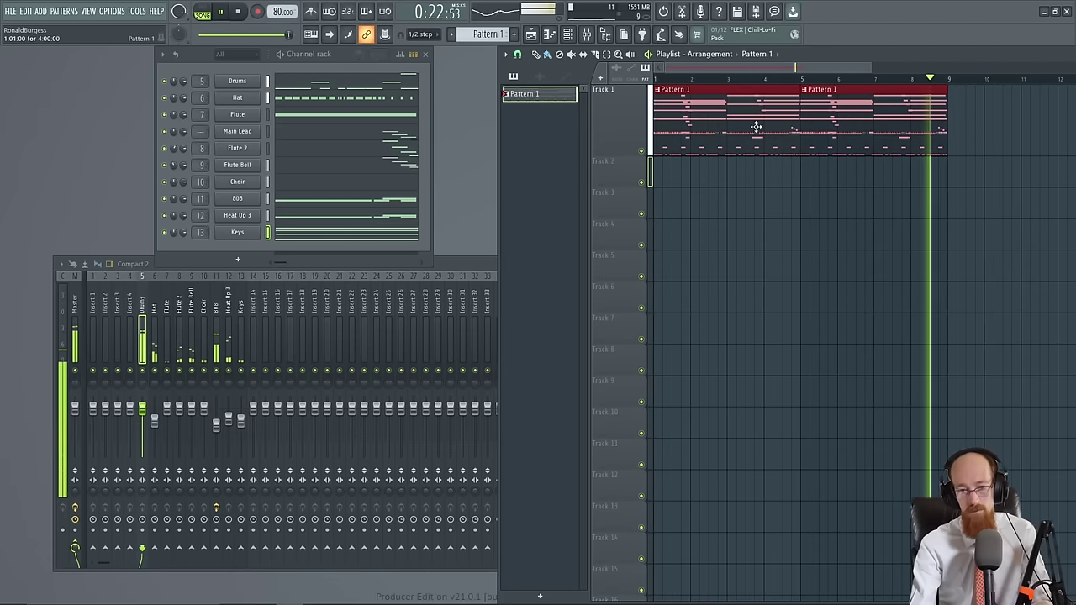
key("space")
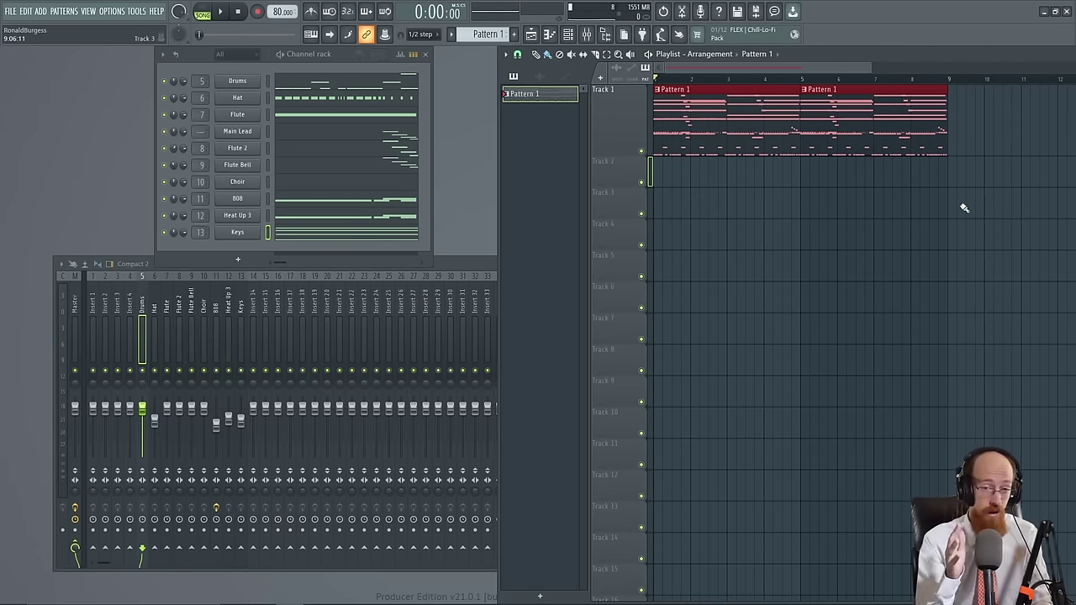
Open the Hat channel's instrument and reposition its window
left_click(247, 100)
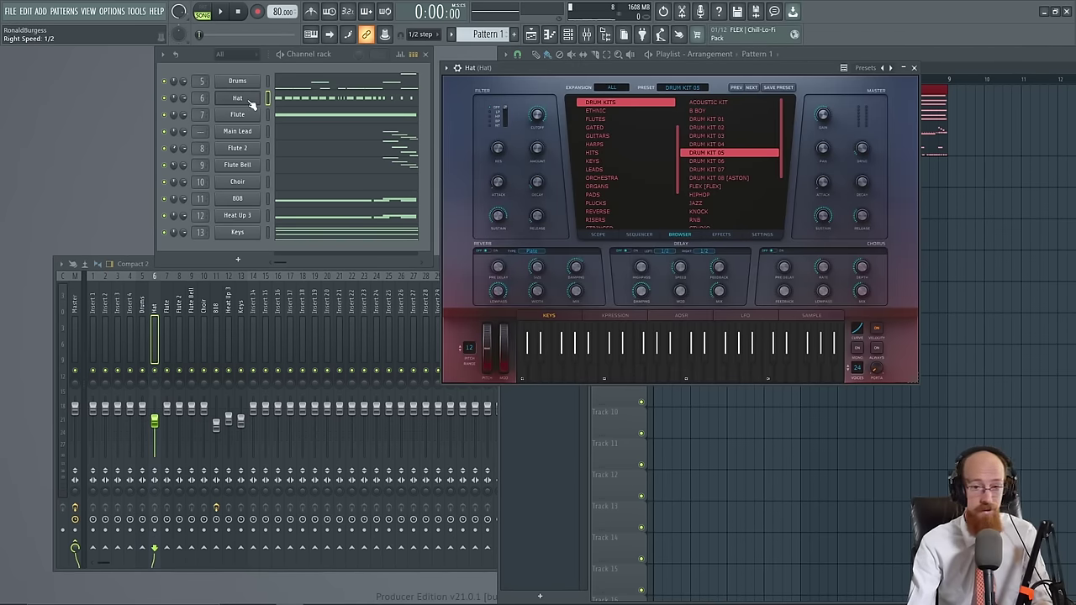
left_click_drag(642, 69, 636, 55)
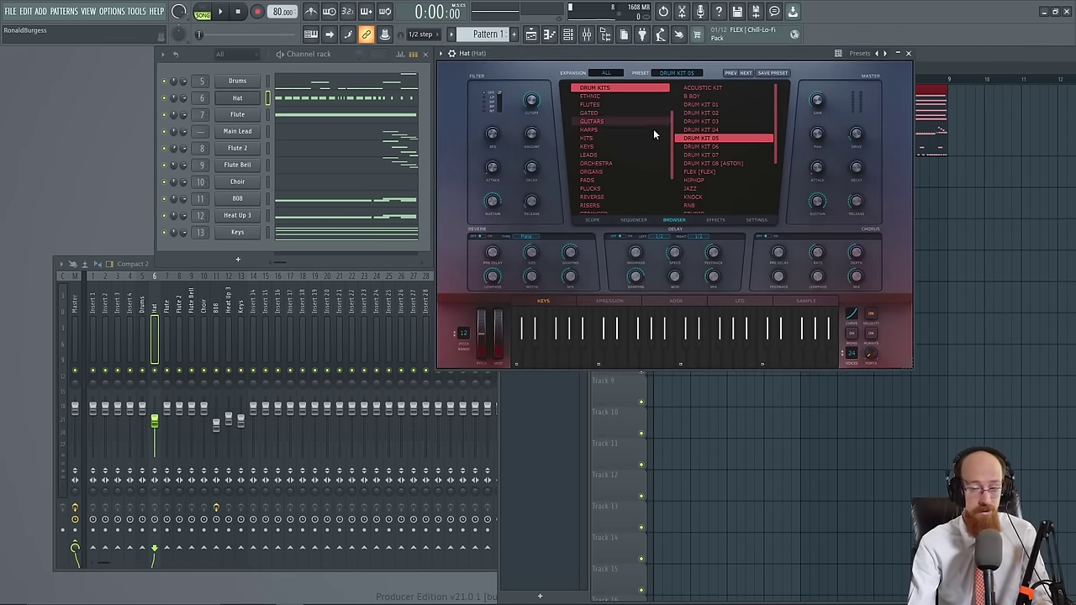